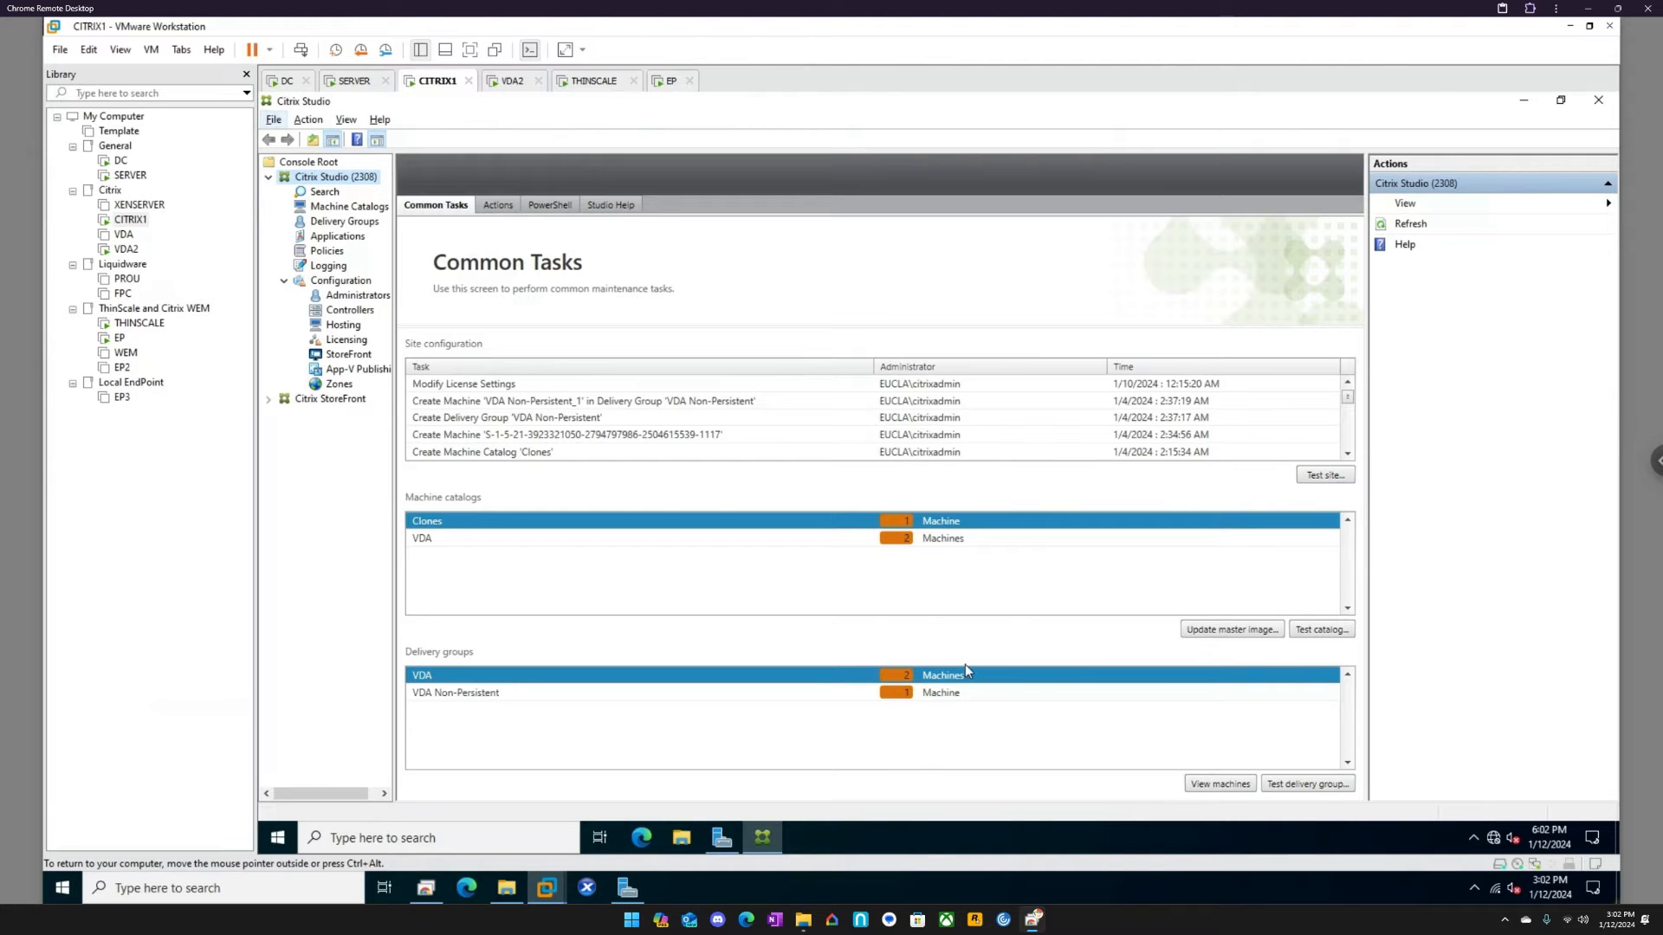
- Open the LAA script from C:\Temp on CITRIX1 for editing in PowerShell ISE and clear the folder window away
click(691, 837)
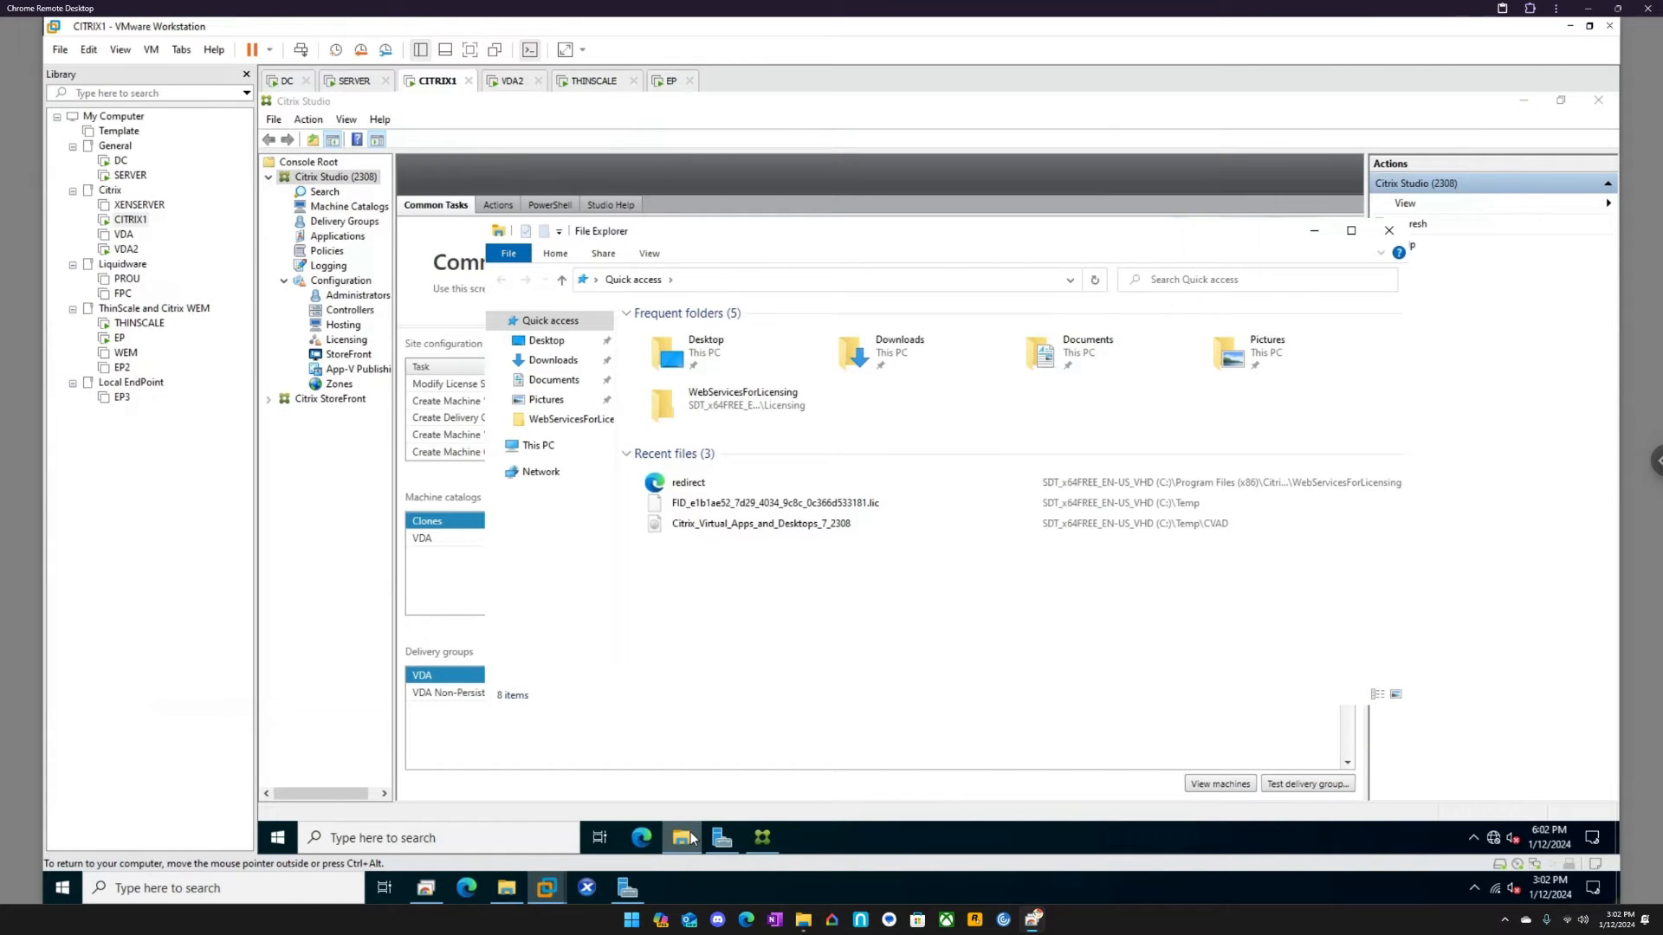
click(545, 446)
double_click(739, 506)
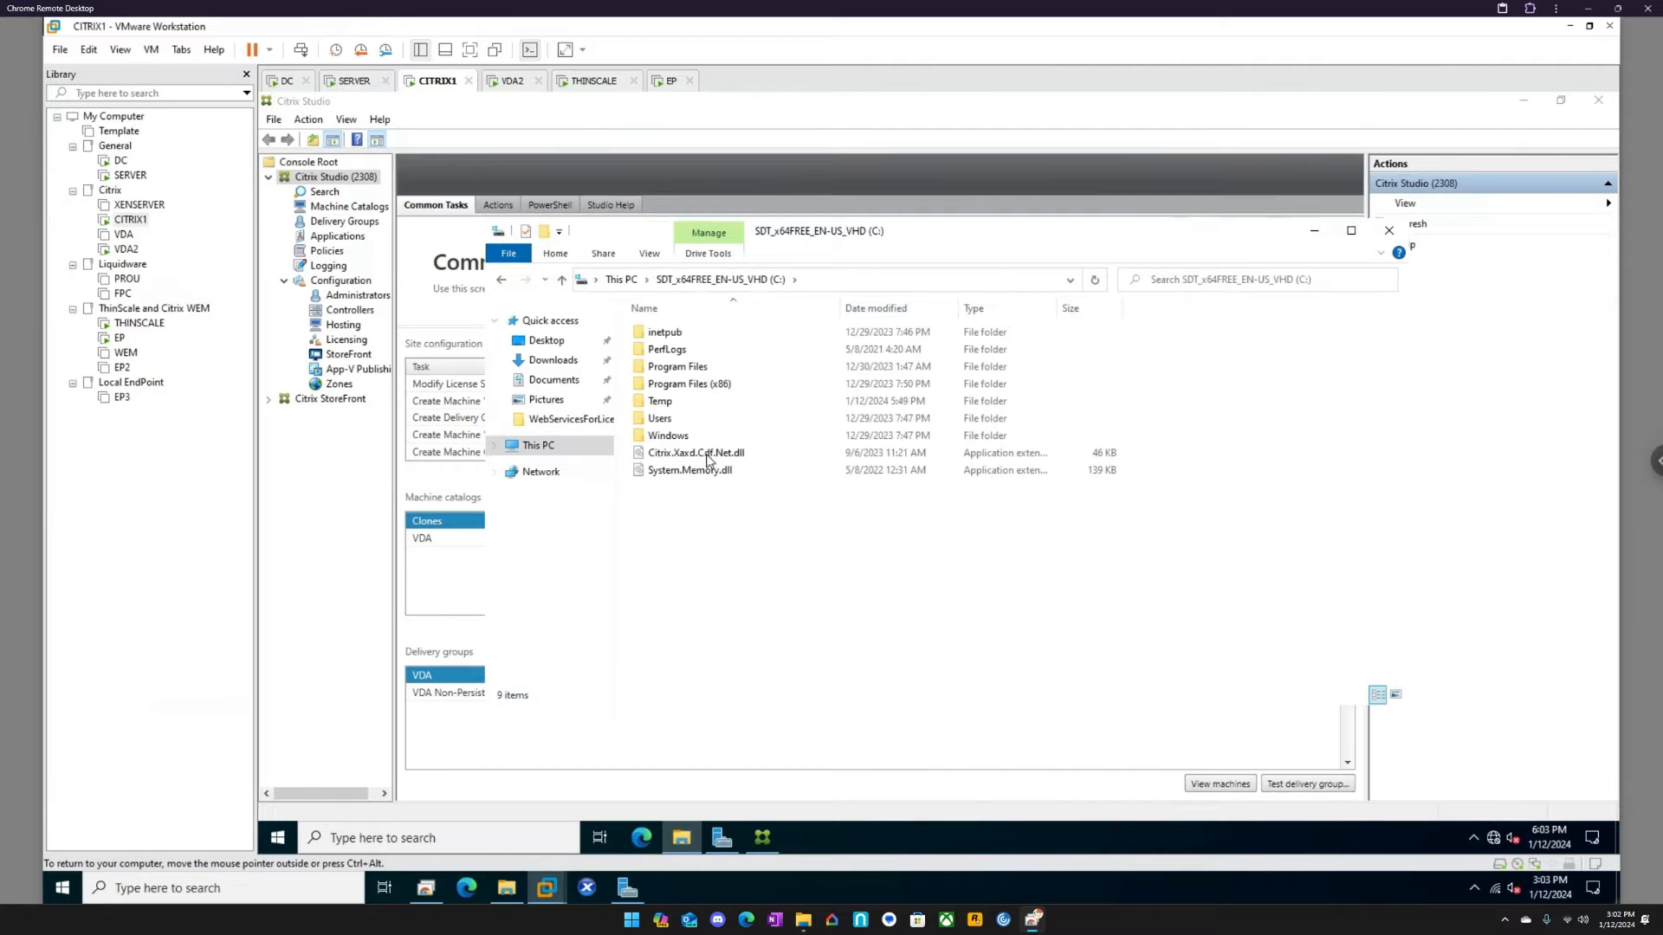
double_click(660, 401)
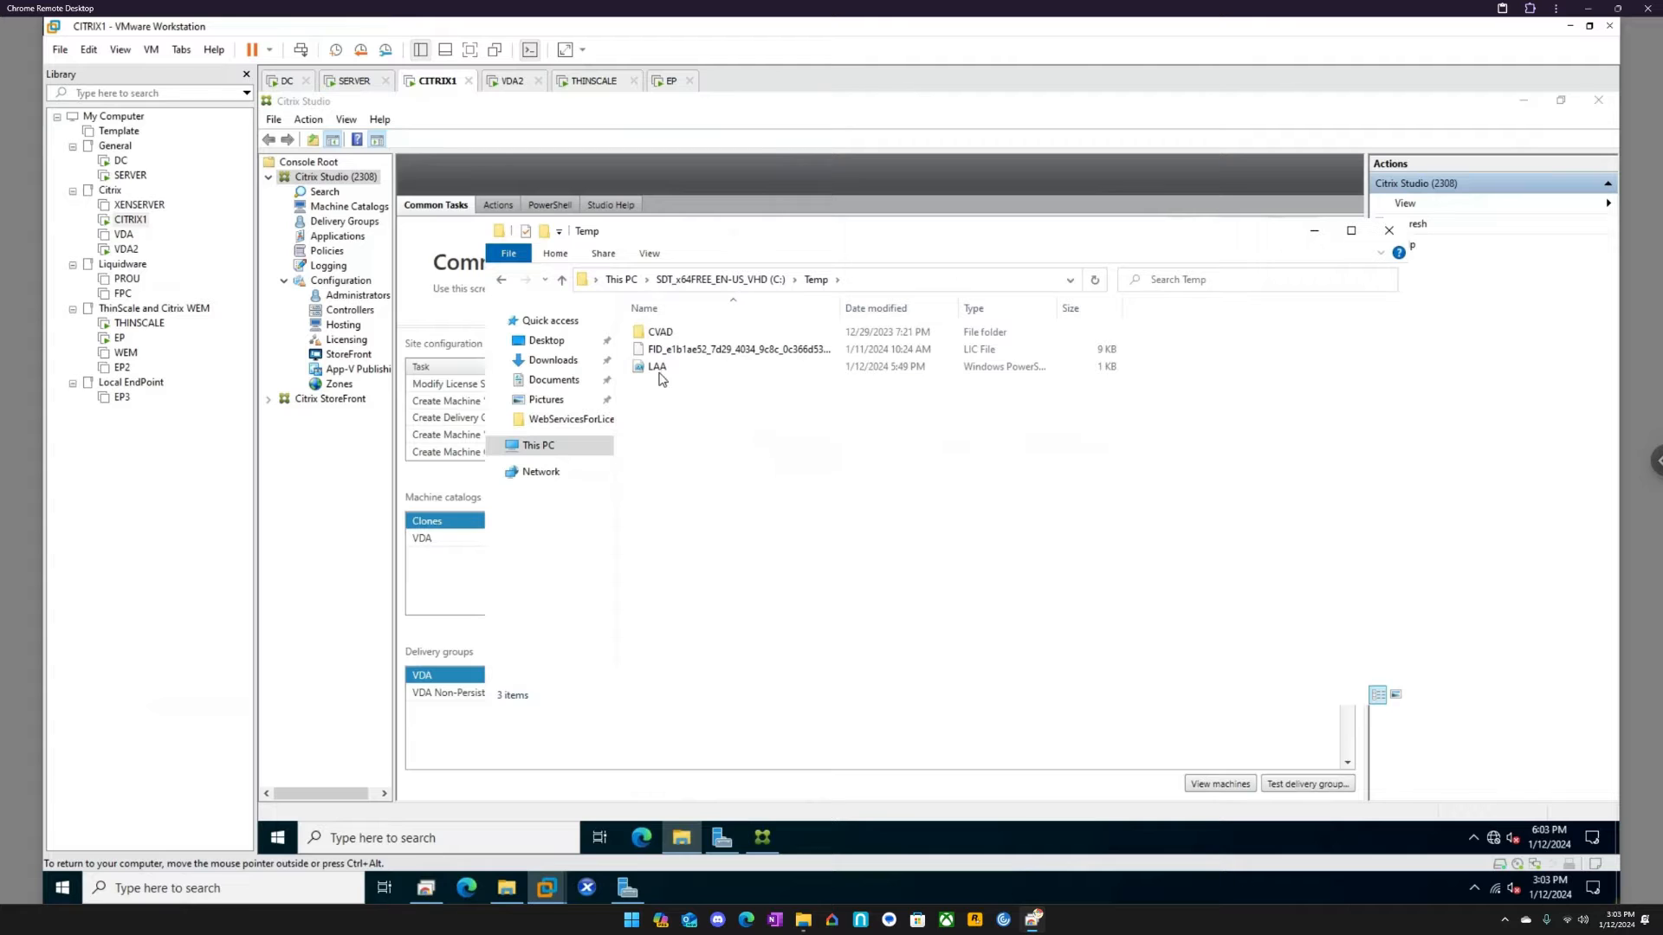
right_click(659, 371)
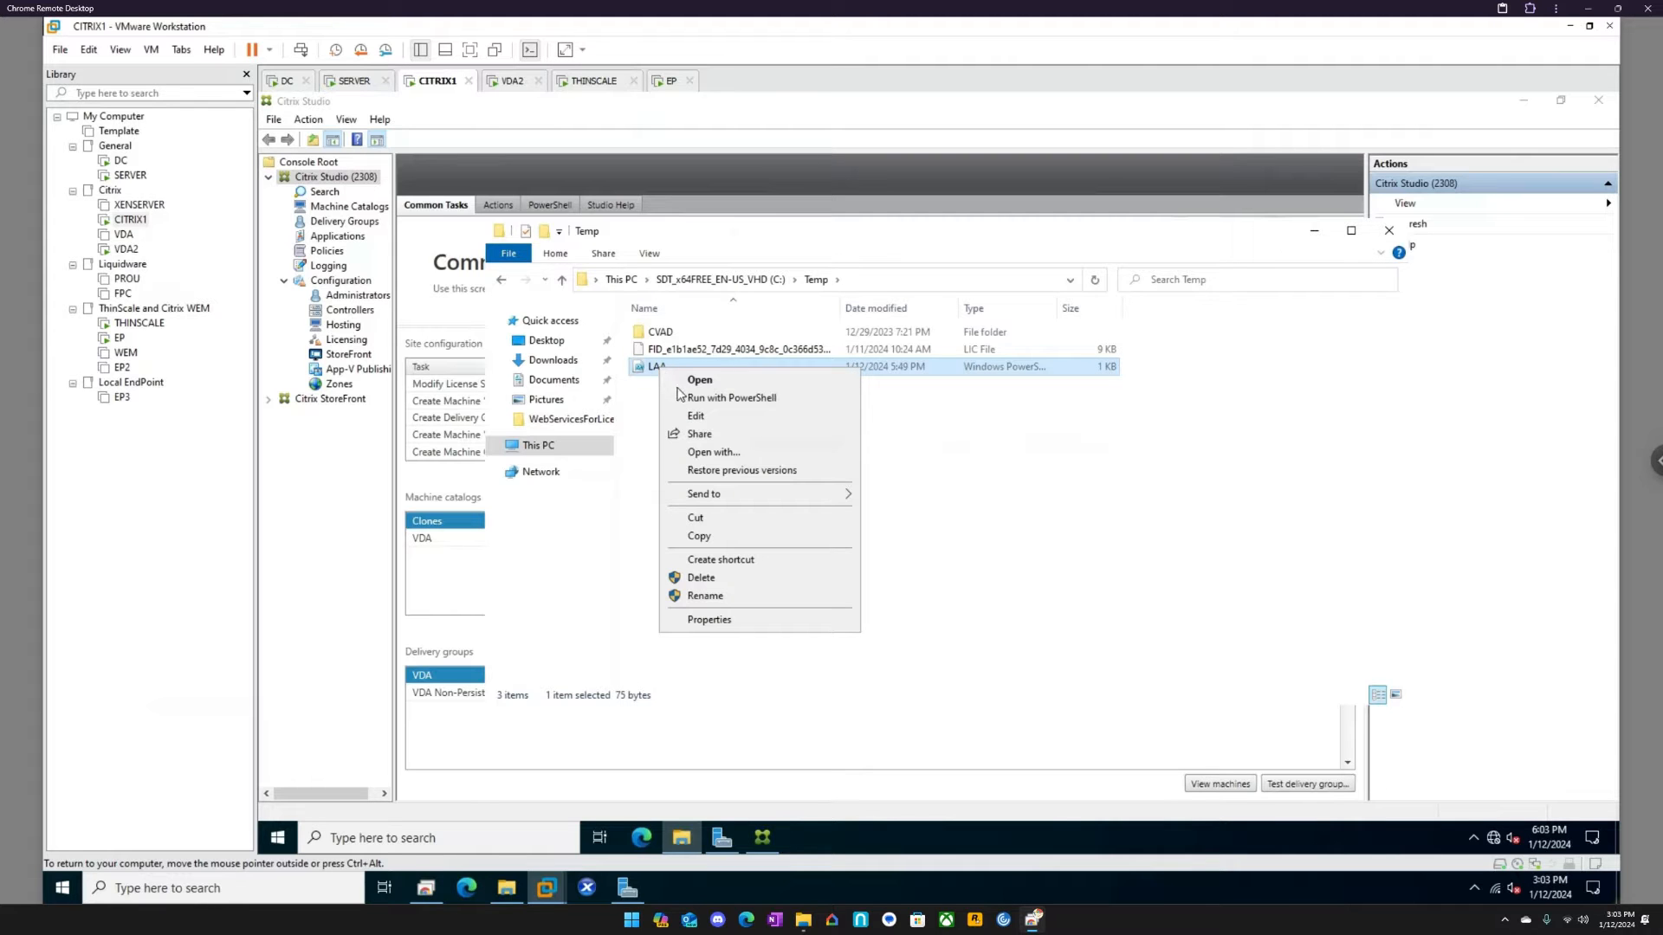
click(708, 420)
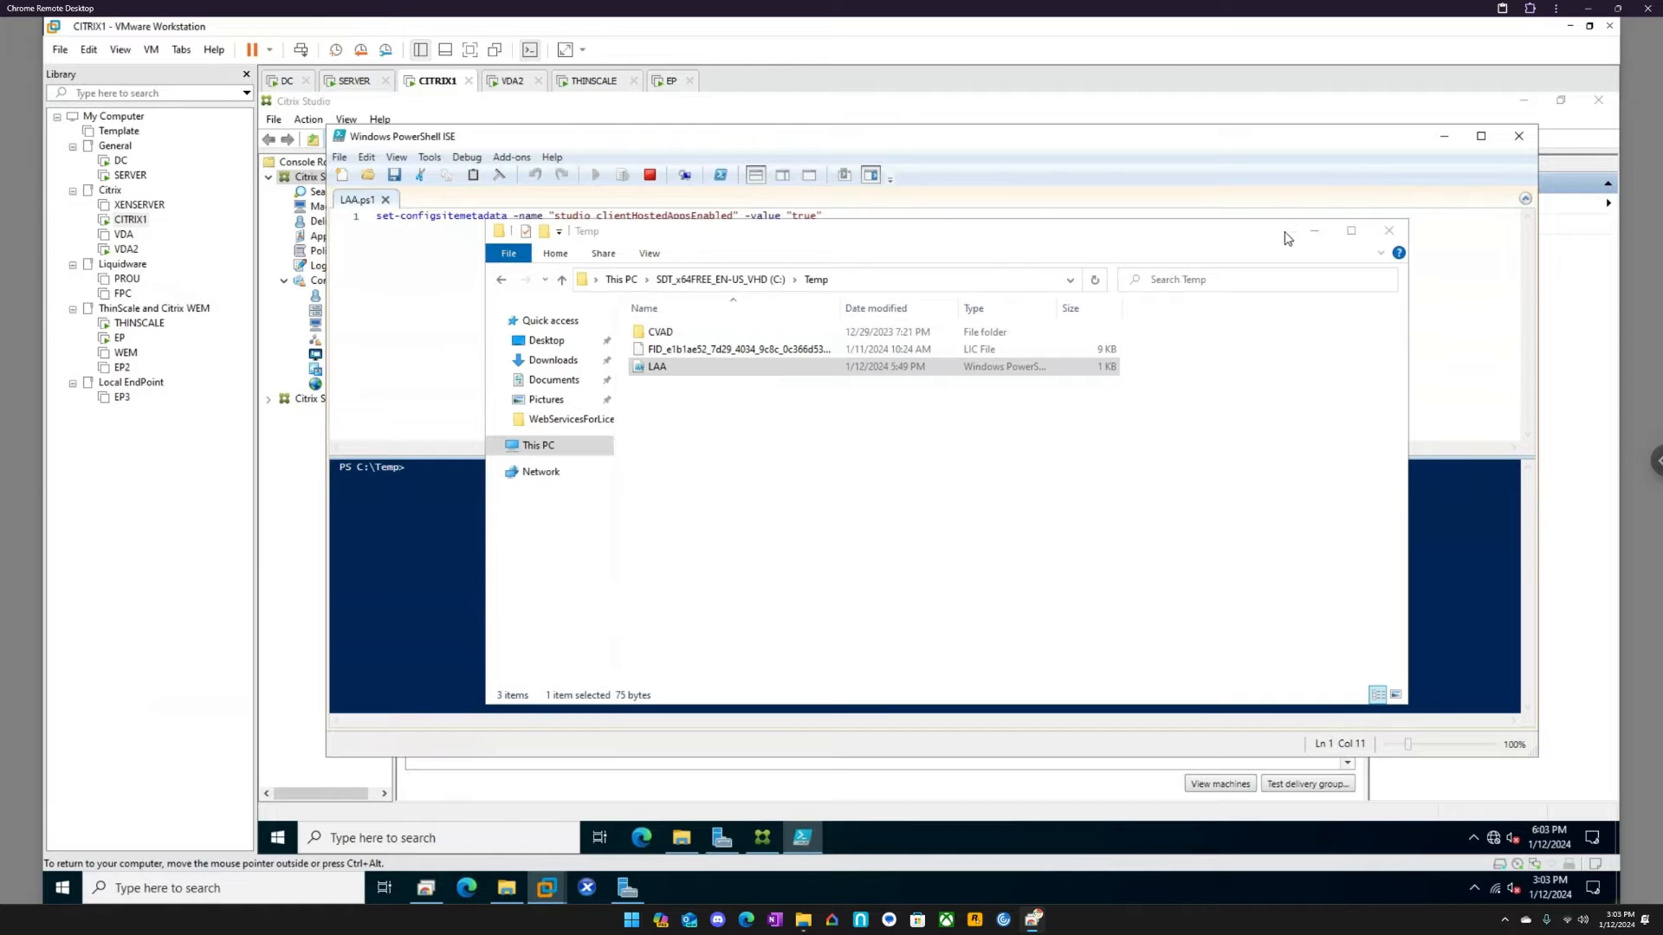
click(1313, 230)
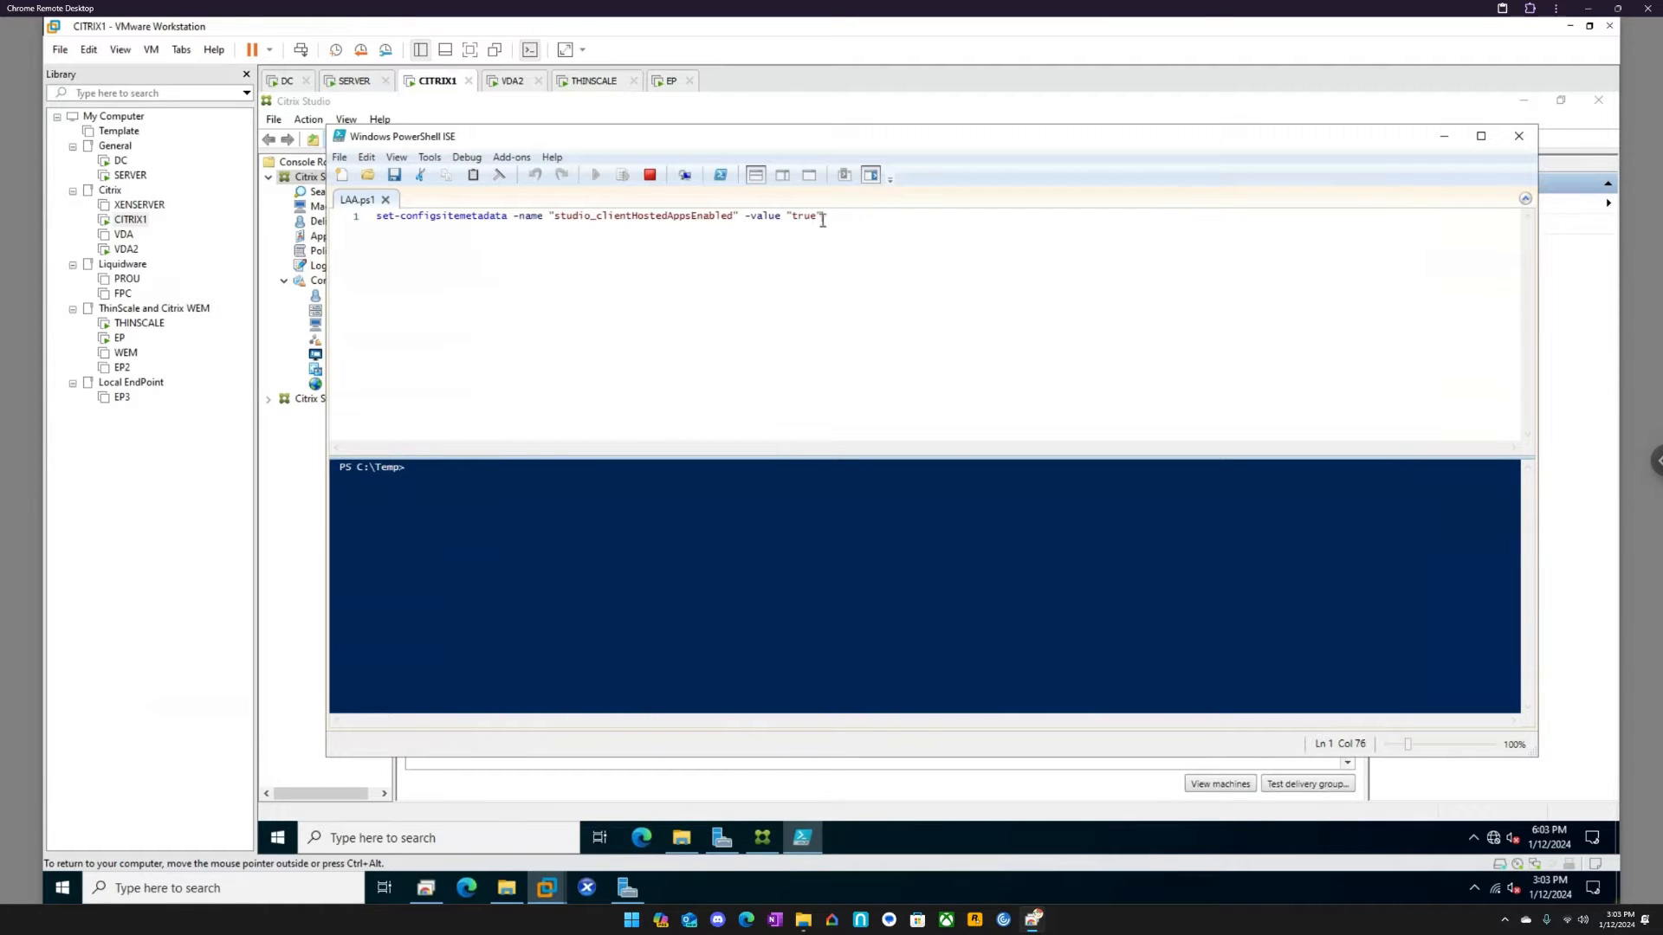
- Run the LAA.ps1 script that sets the site metadata studio_clientHostedAppsEnabled to "true", and minimize PowerShell ISE
drag(822, 215, 377, 216)
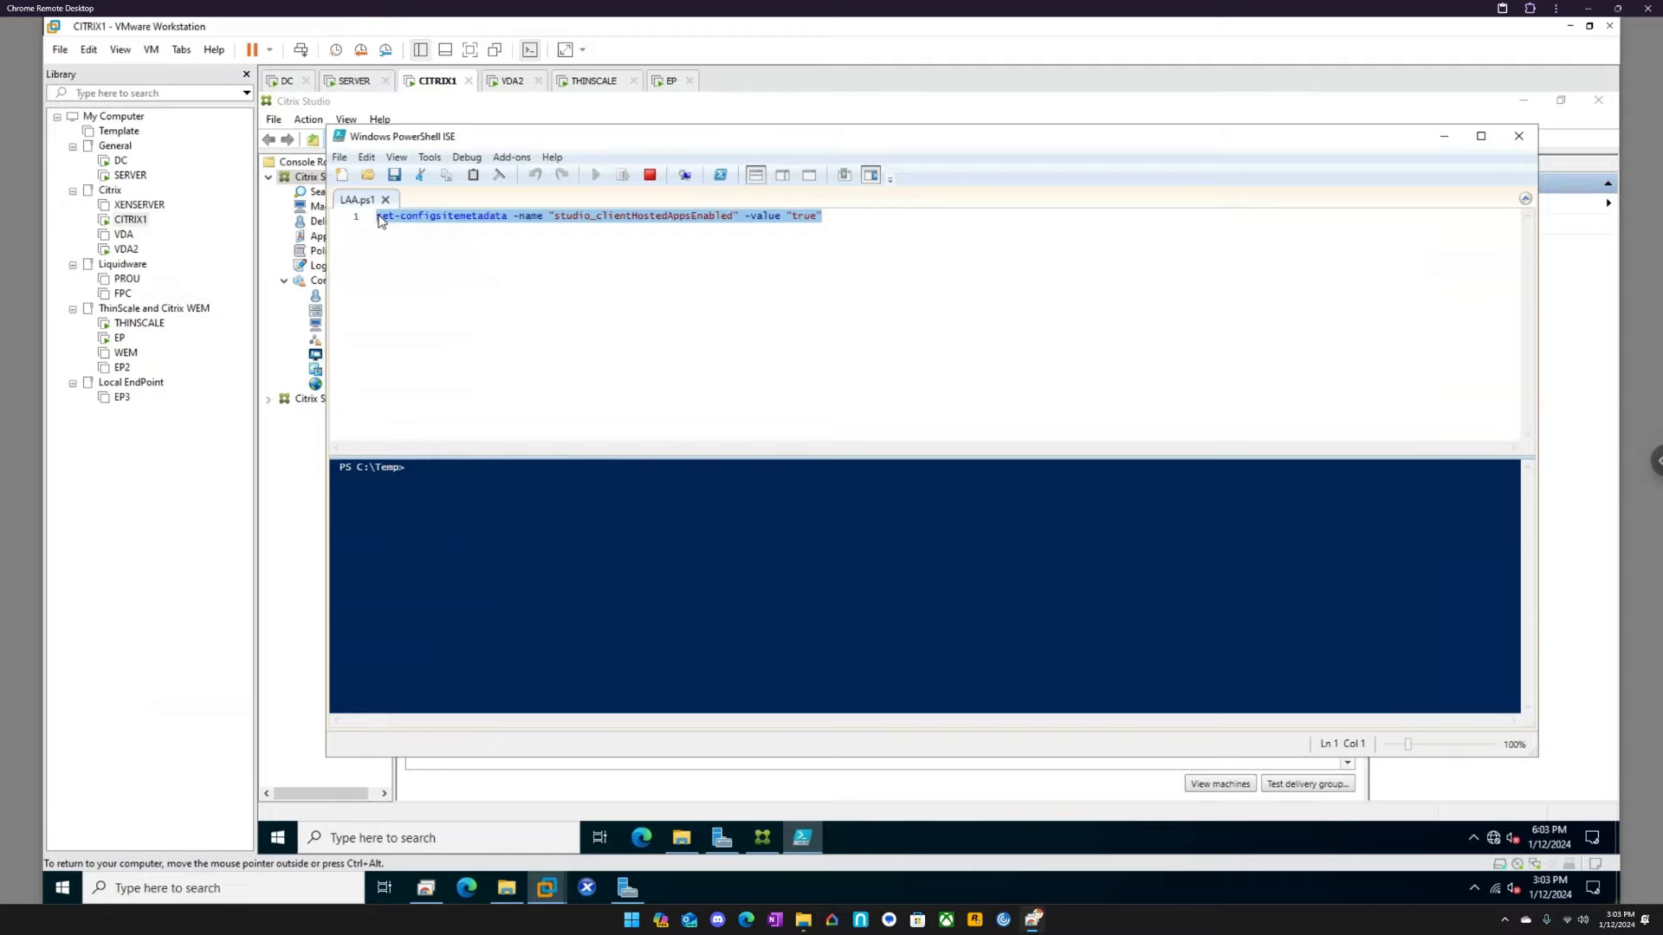
click(575, 256)
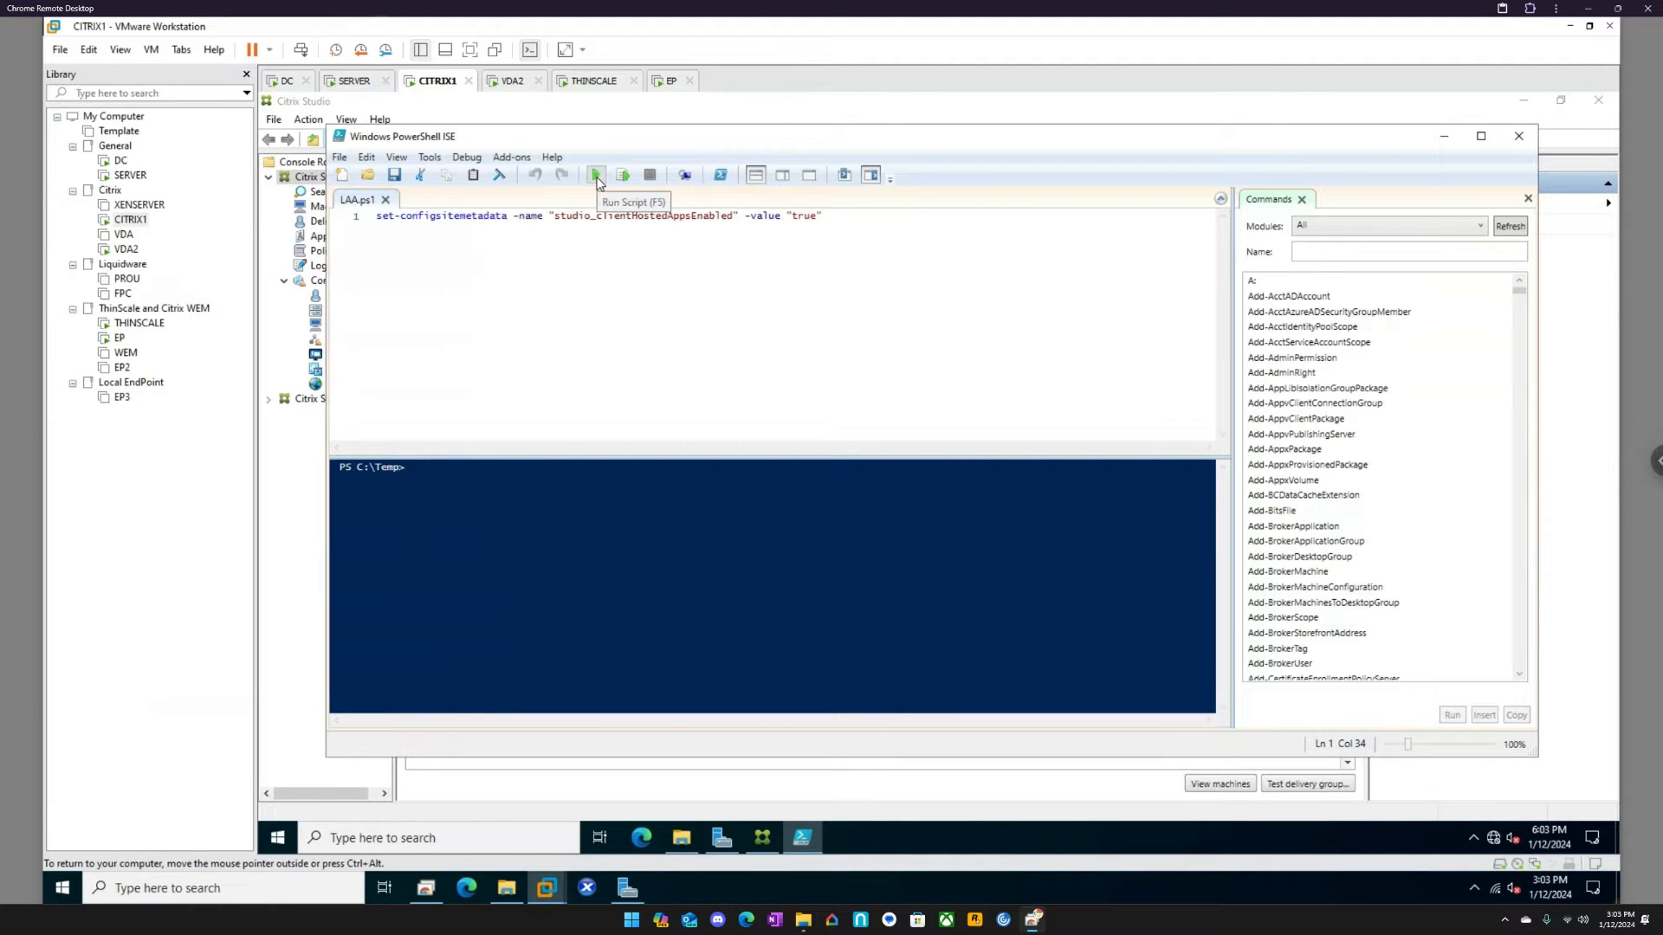
click(597, 176)
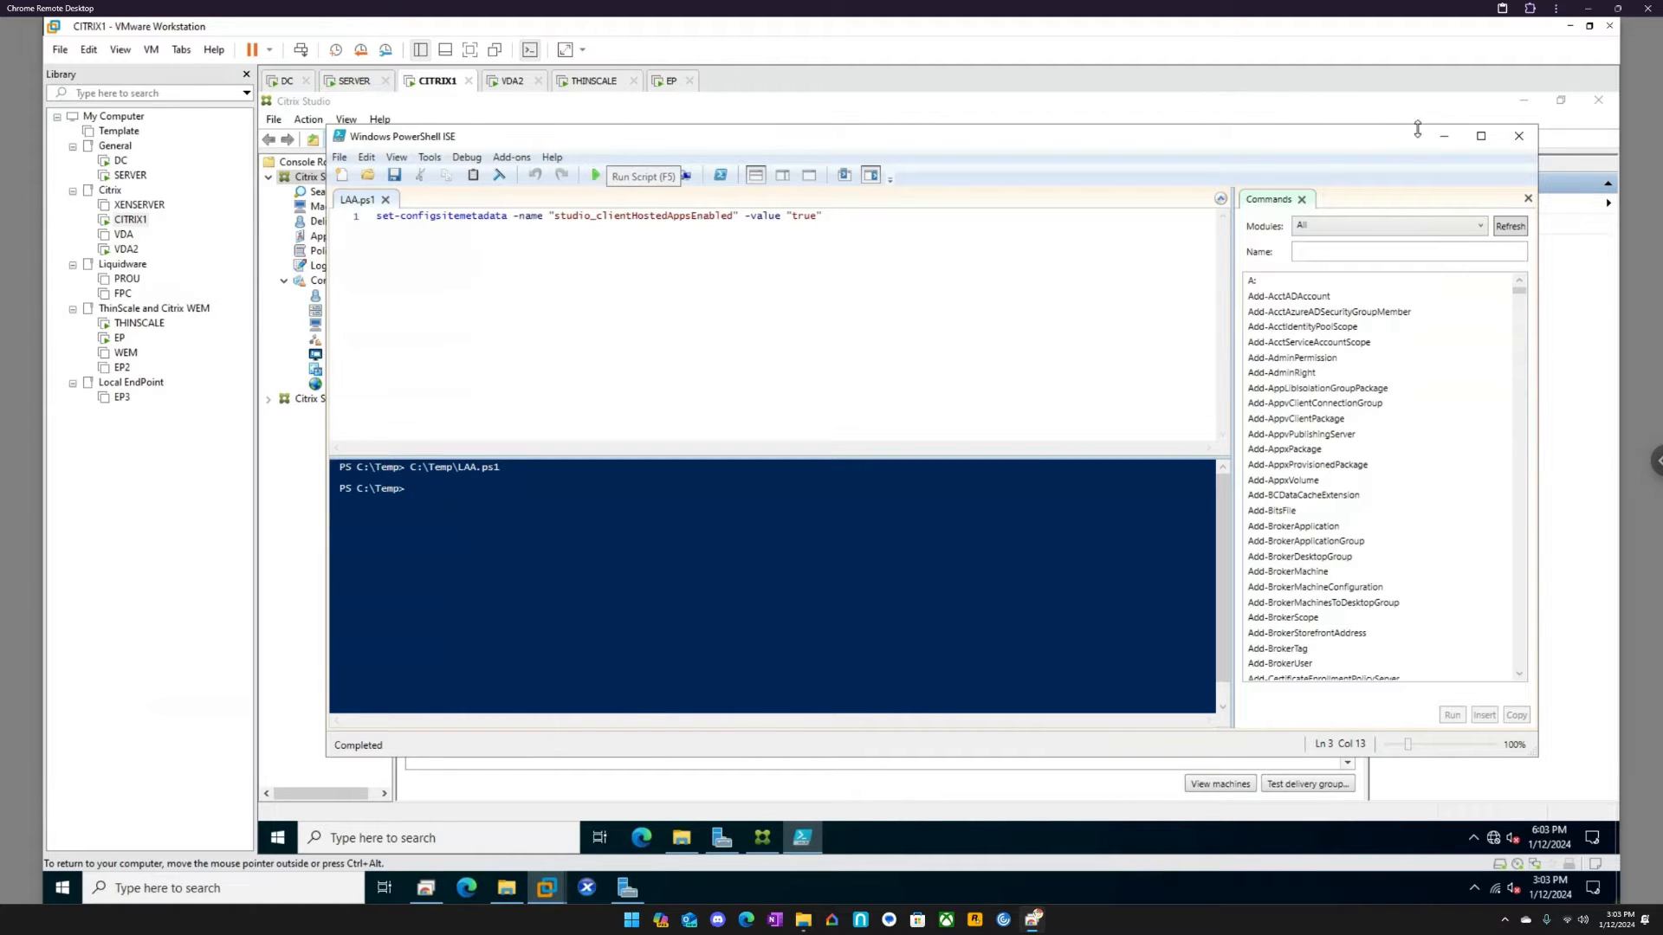
click(1444, 136)
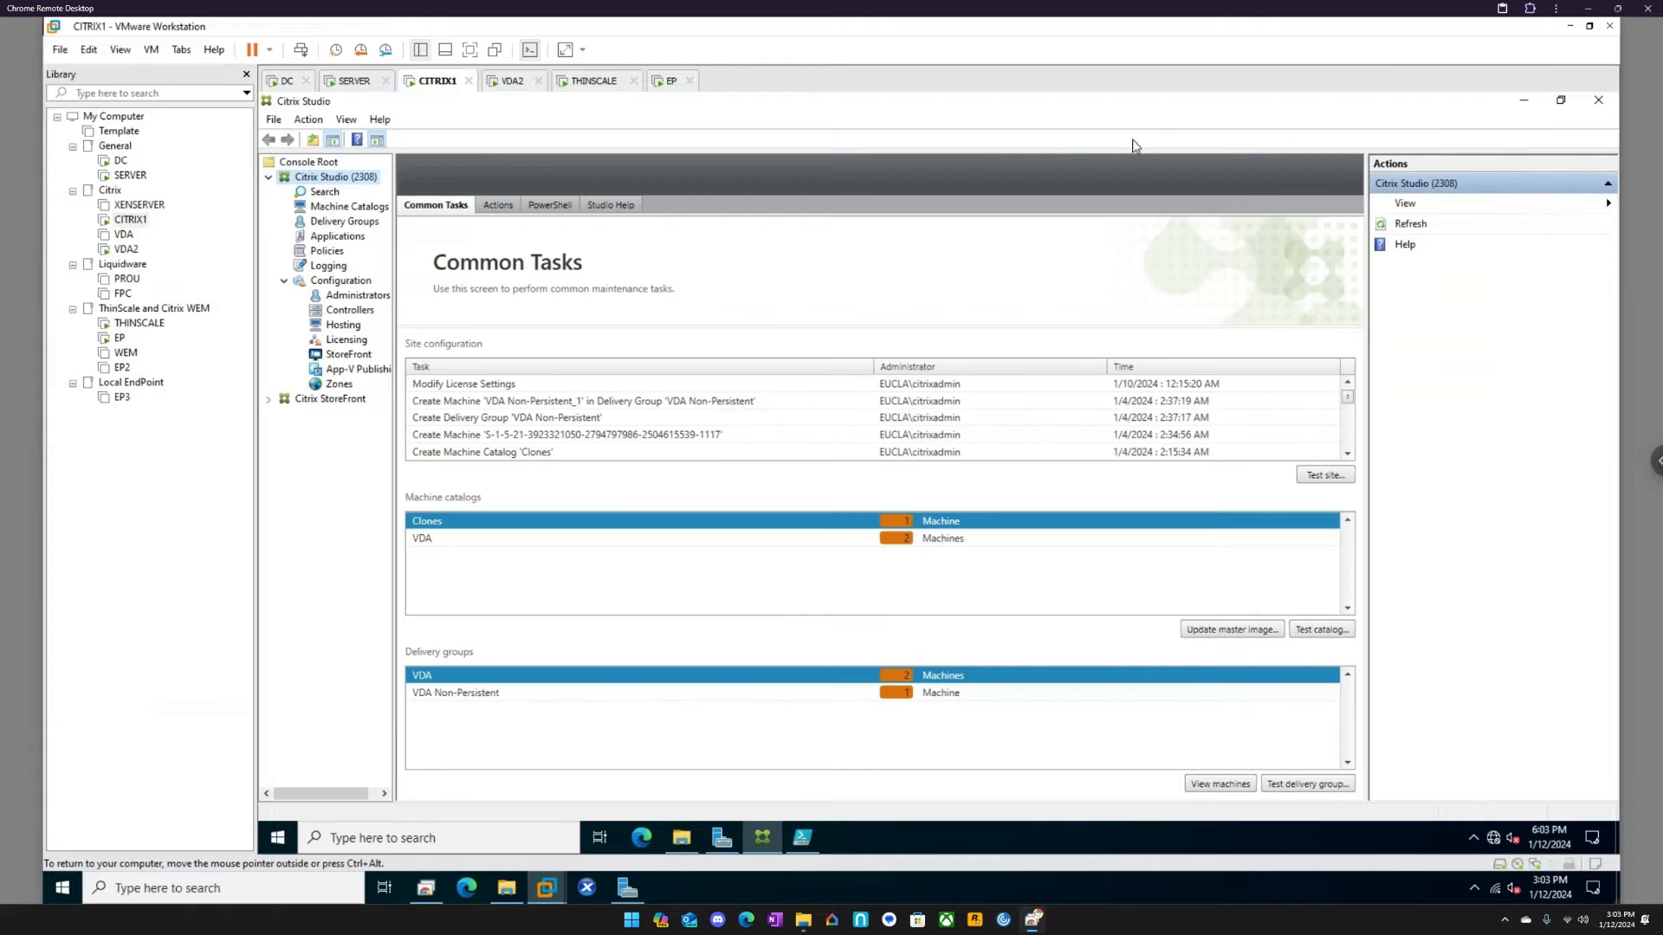
- Start adding a Local App Access application in Citrix Studio and assign it to the VDA delivery group, continuing to the Location page
click(344, 242)
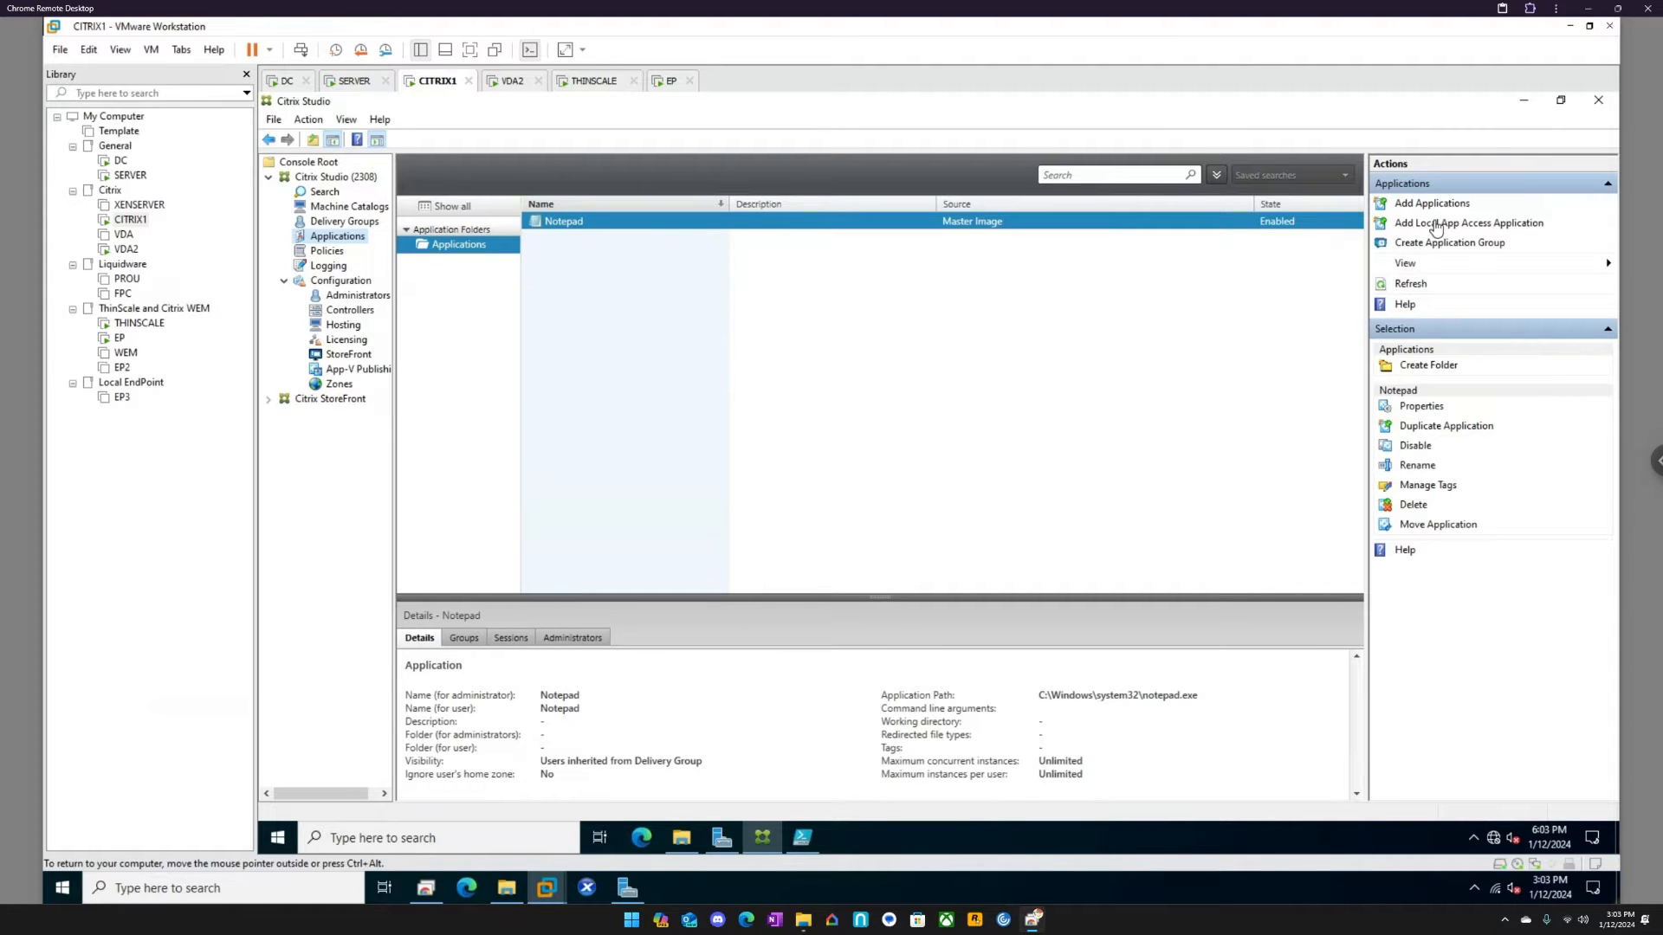
click(1435, 226)
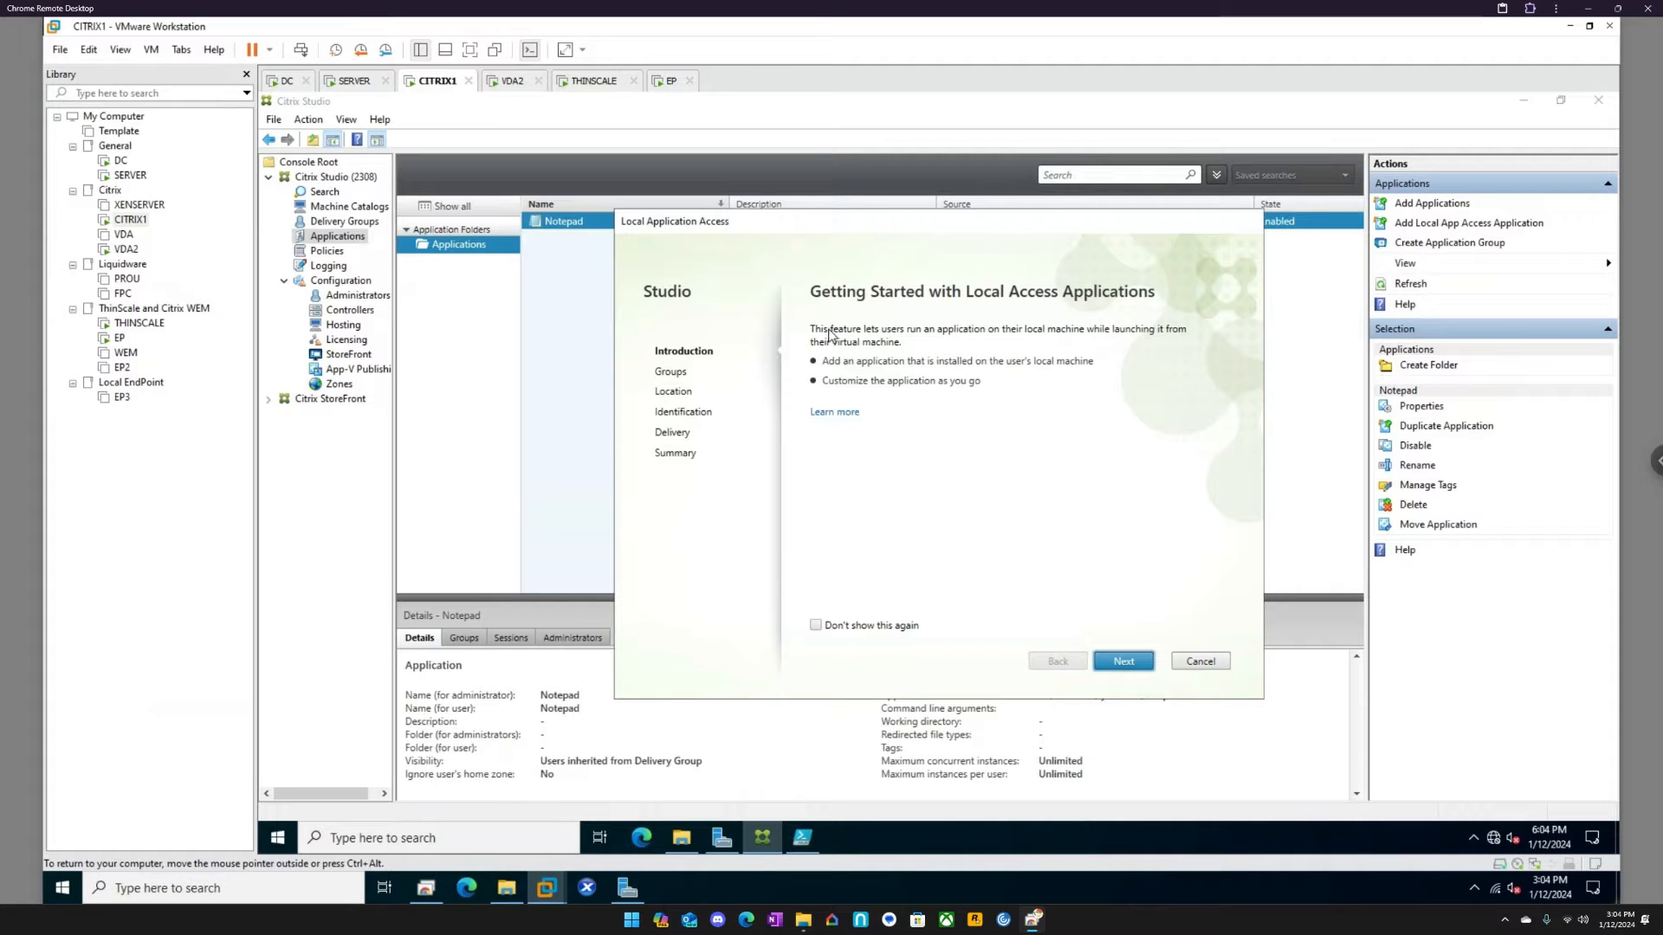
click(1137, 664)
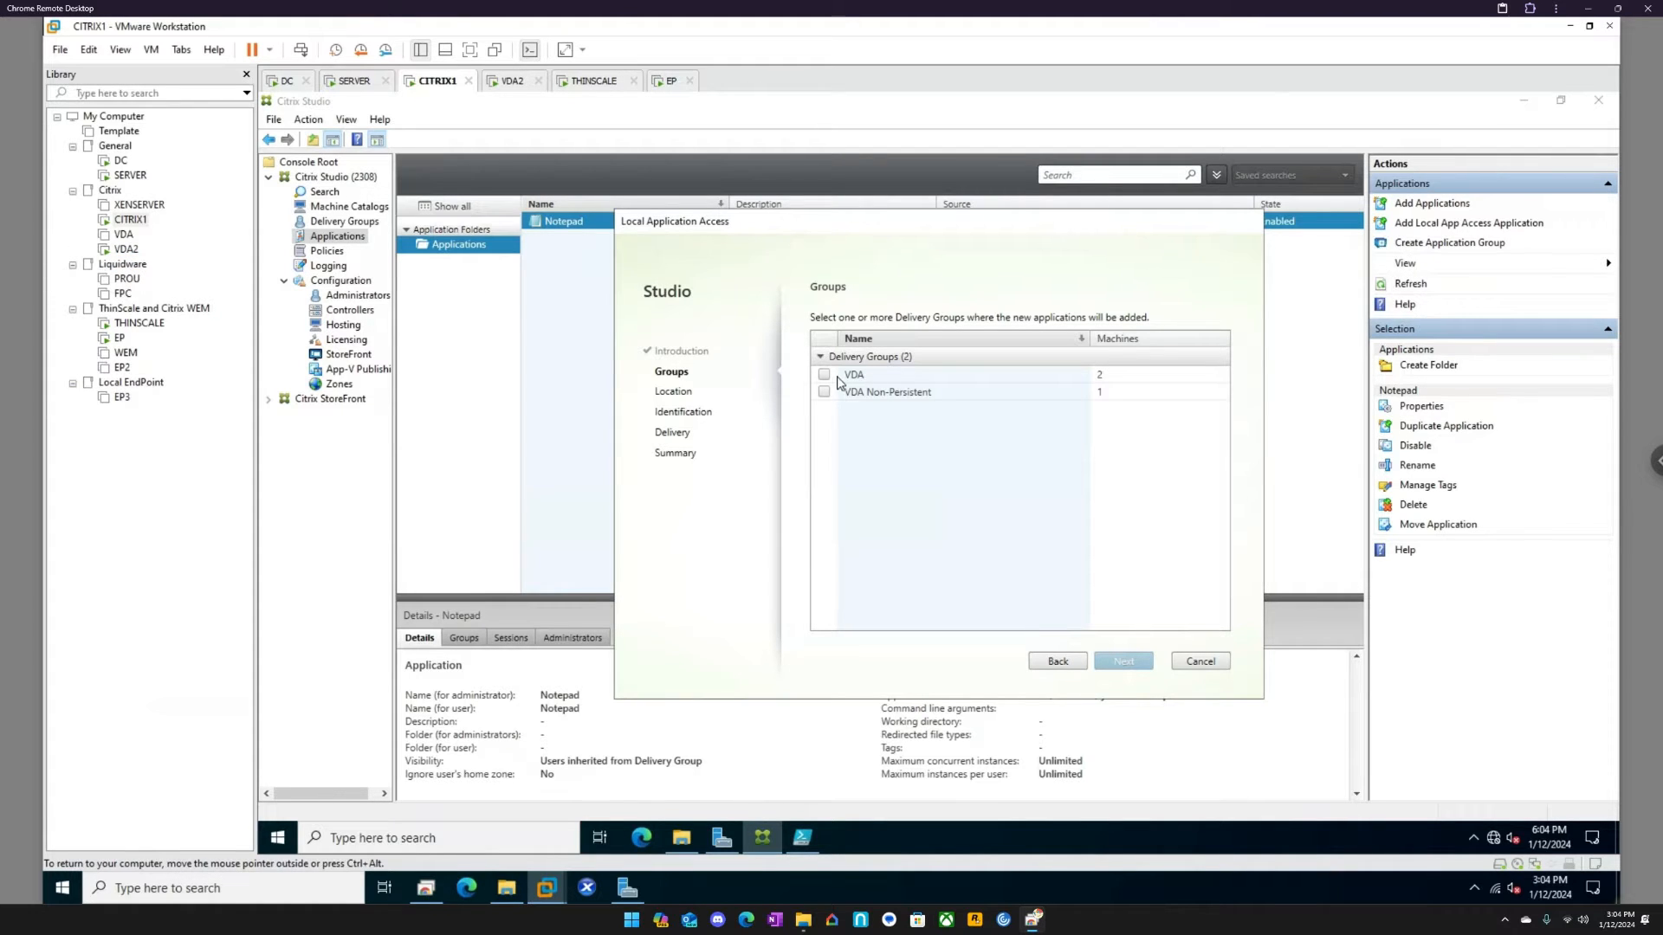
click(826, 378)
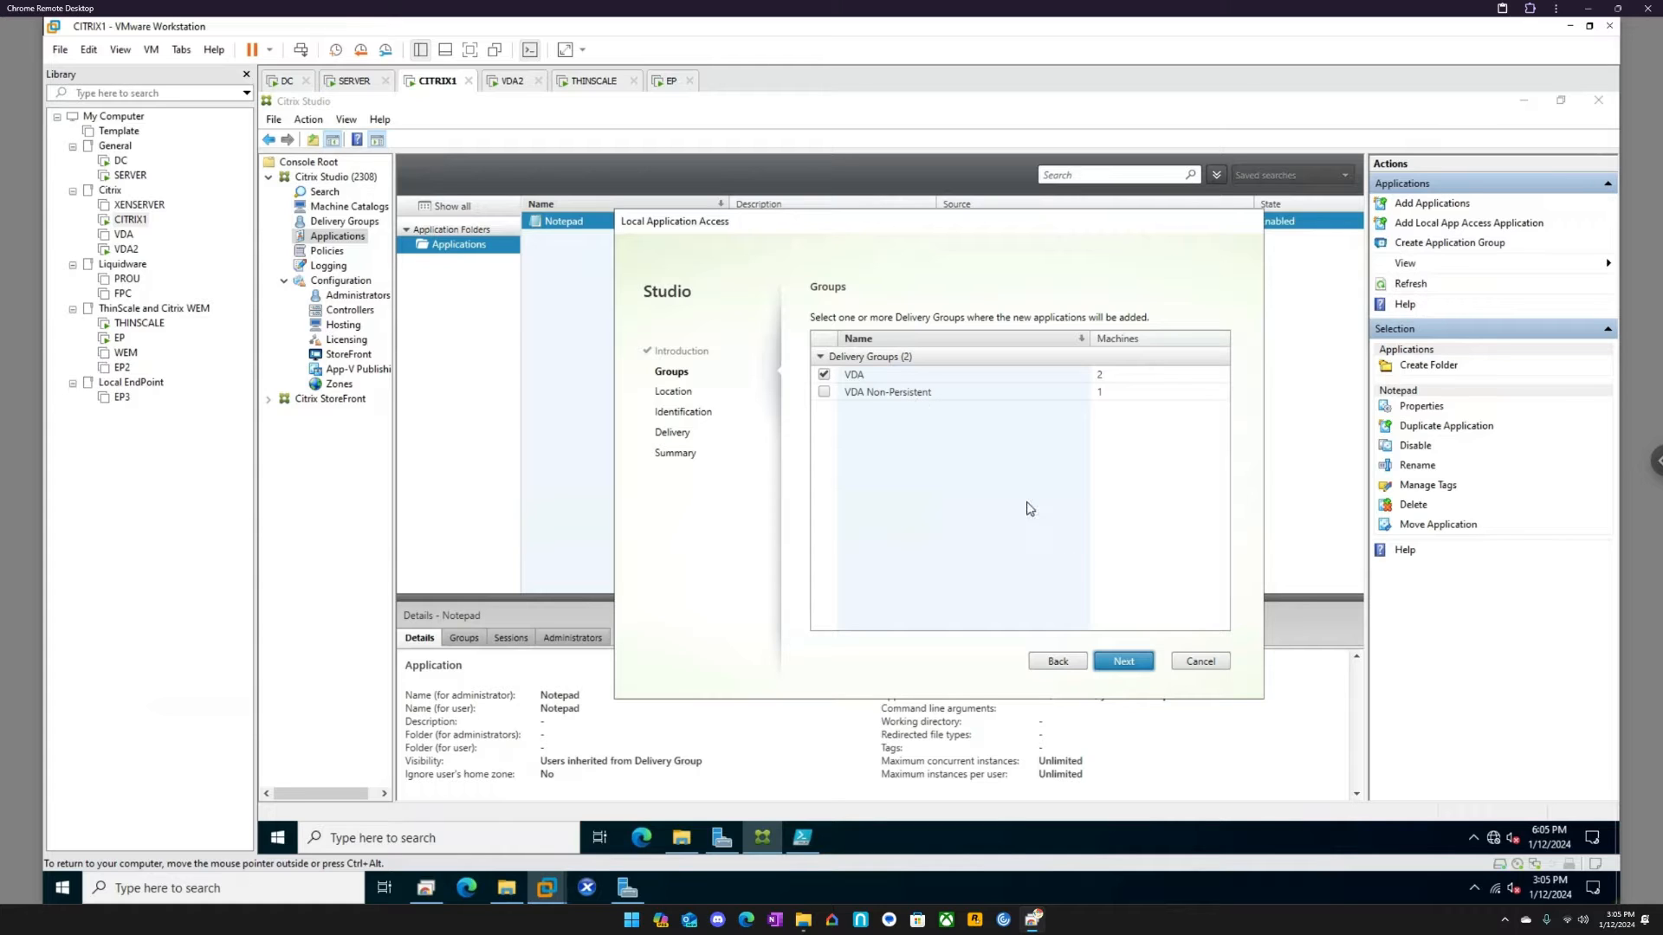
click(1129, 663)
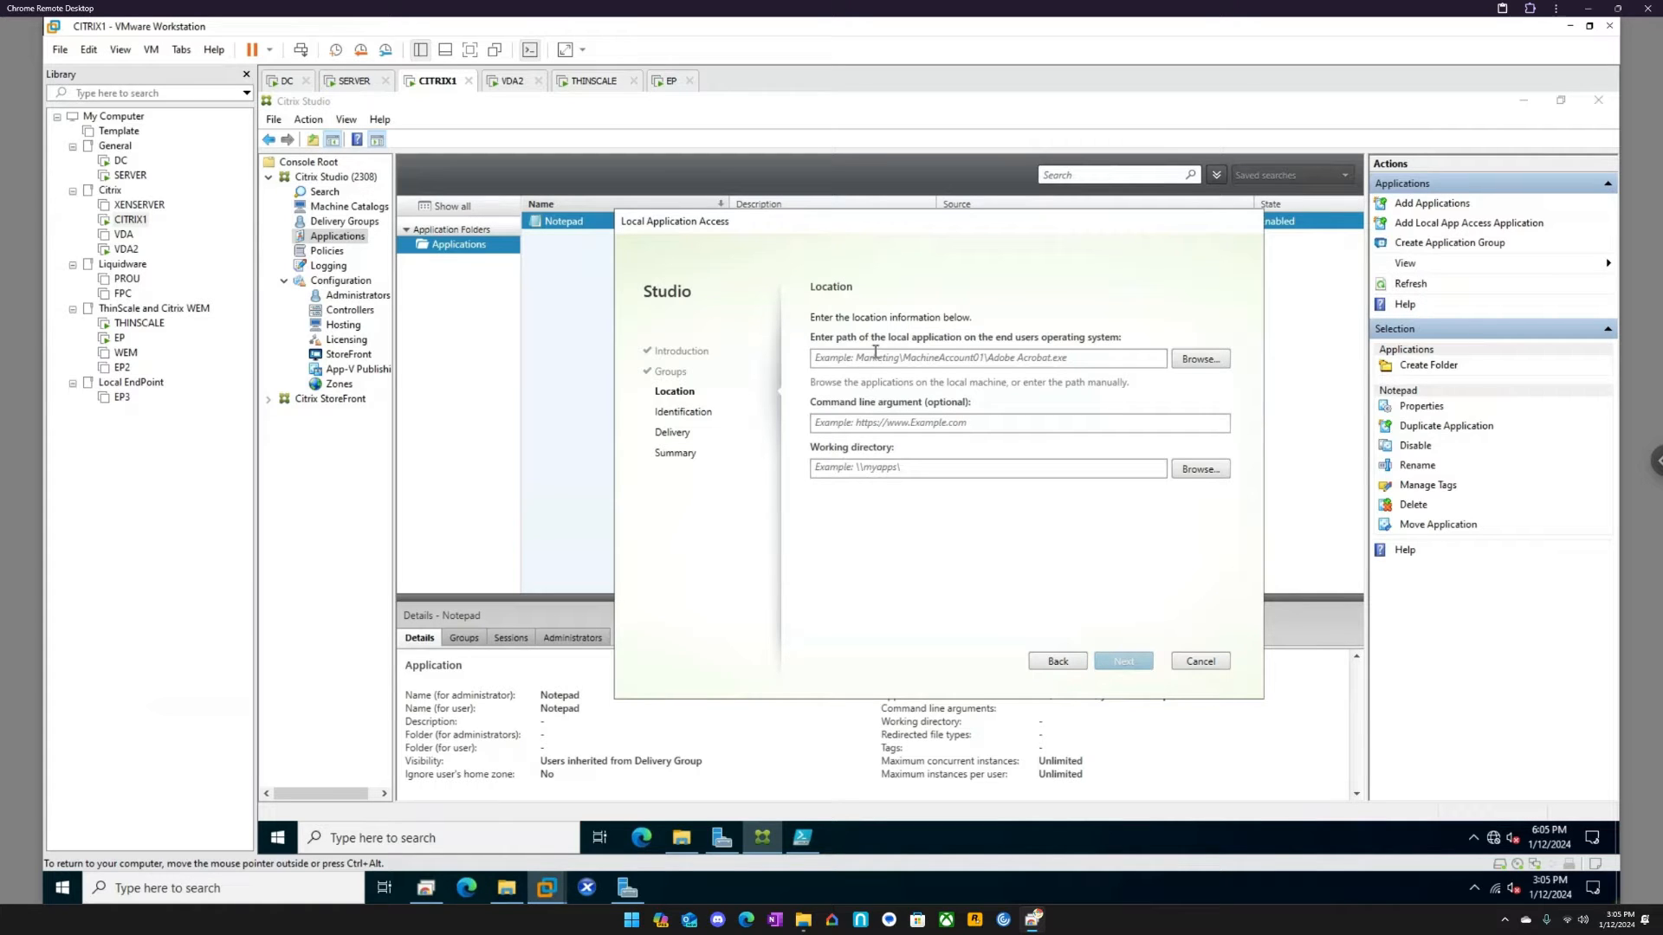
- Open the endpoint's administrative share \\ep\c$ from the CITRIX1 machine
click(499, 834)
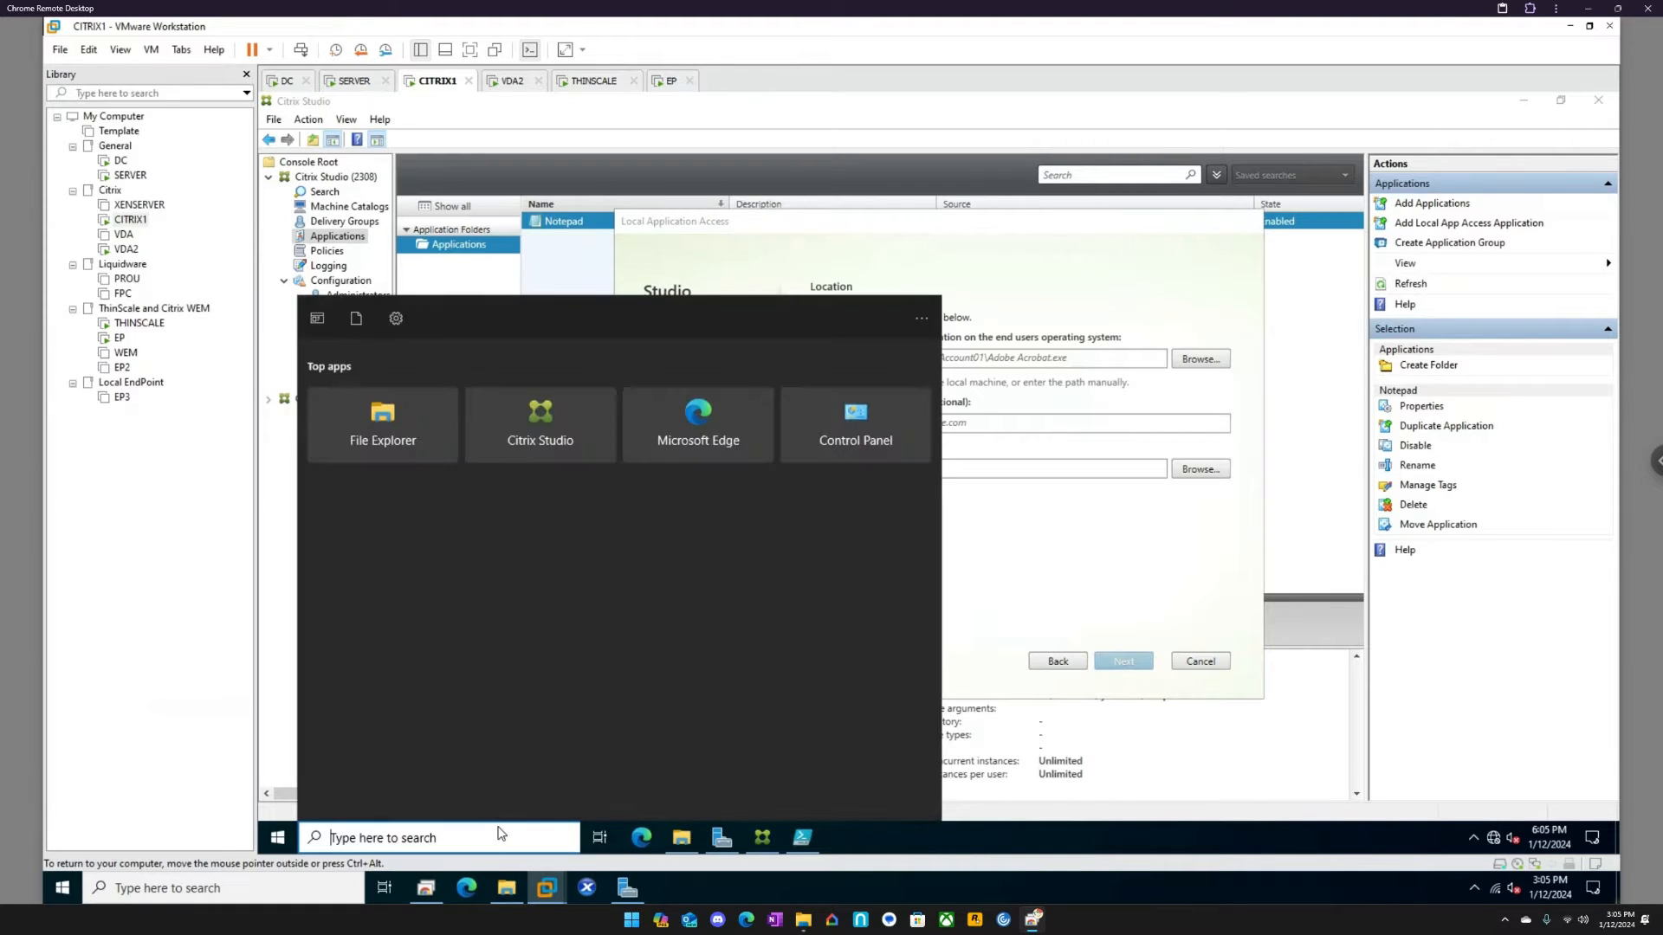
text(\\)
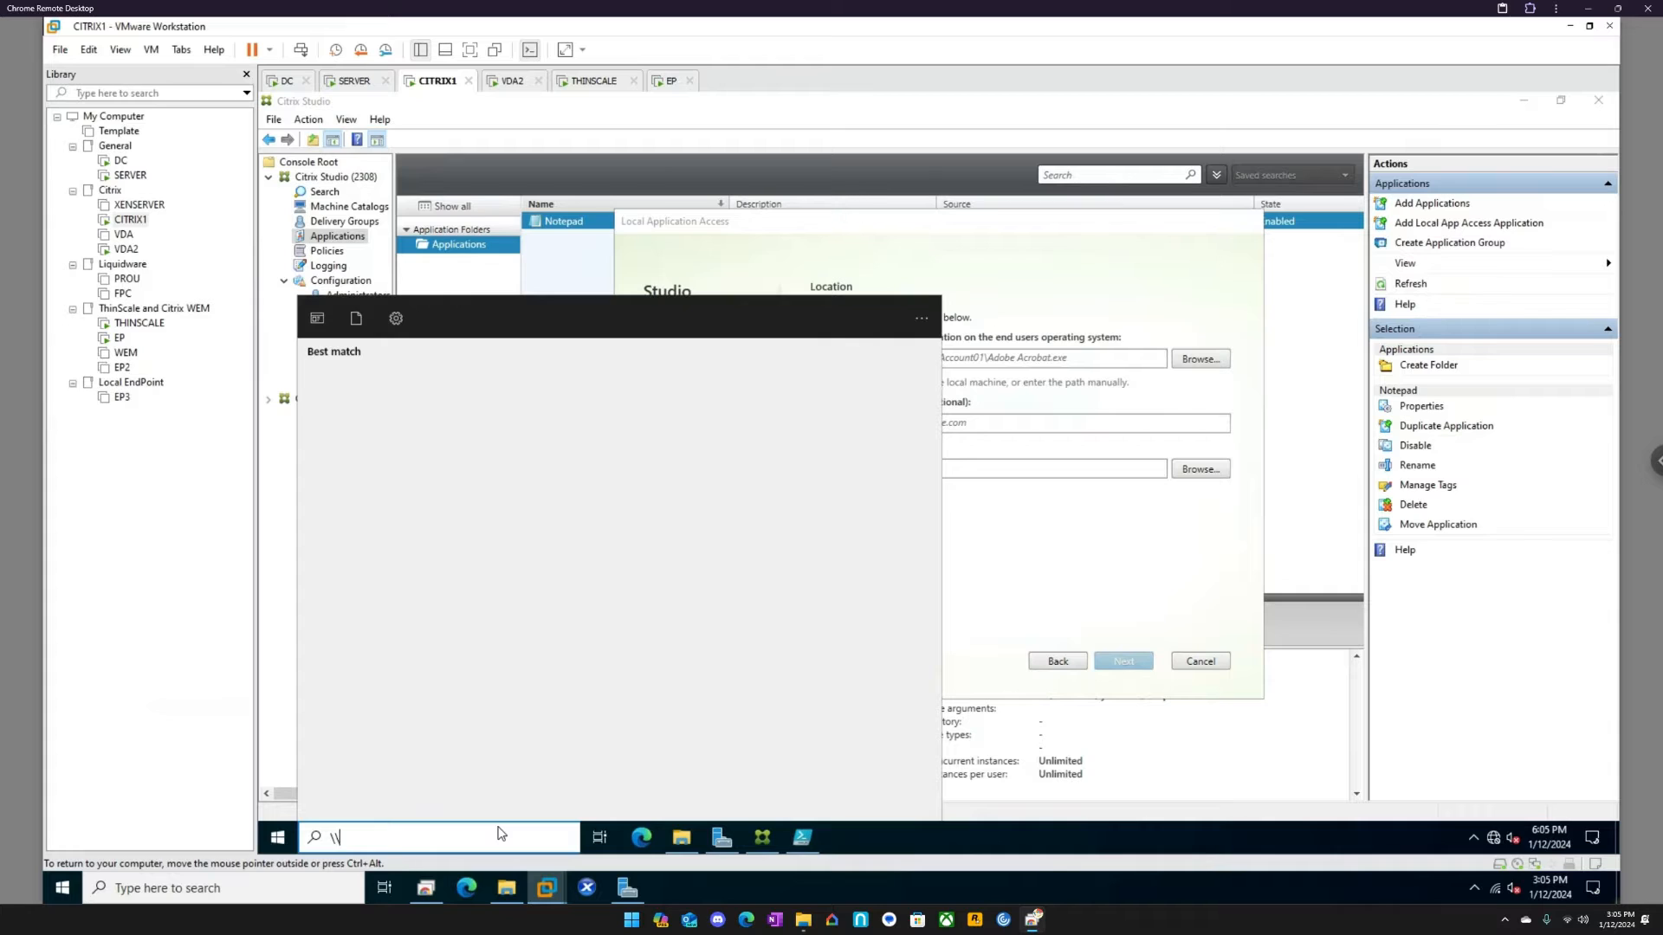
text(epc)
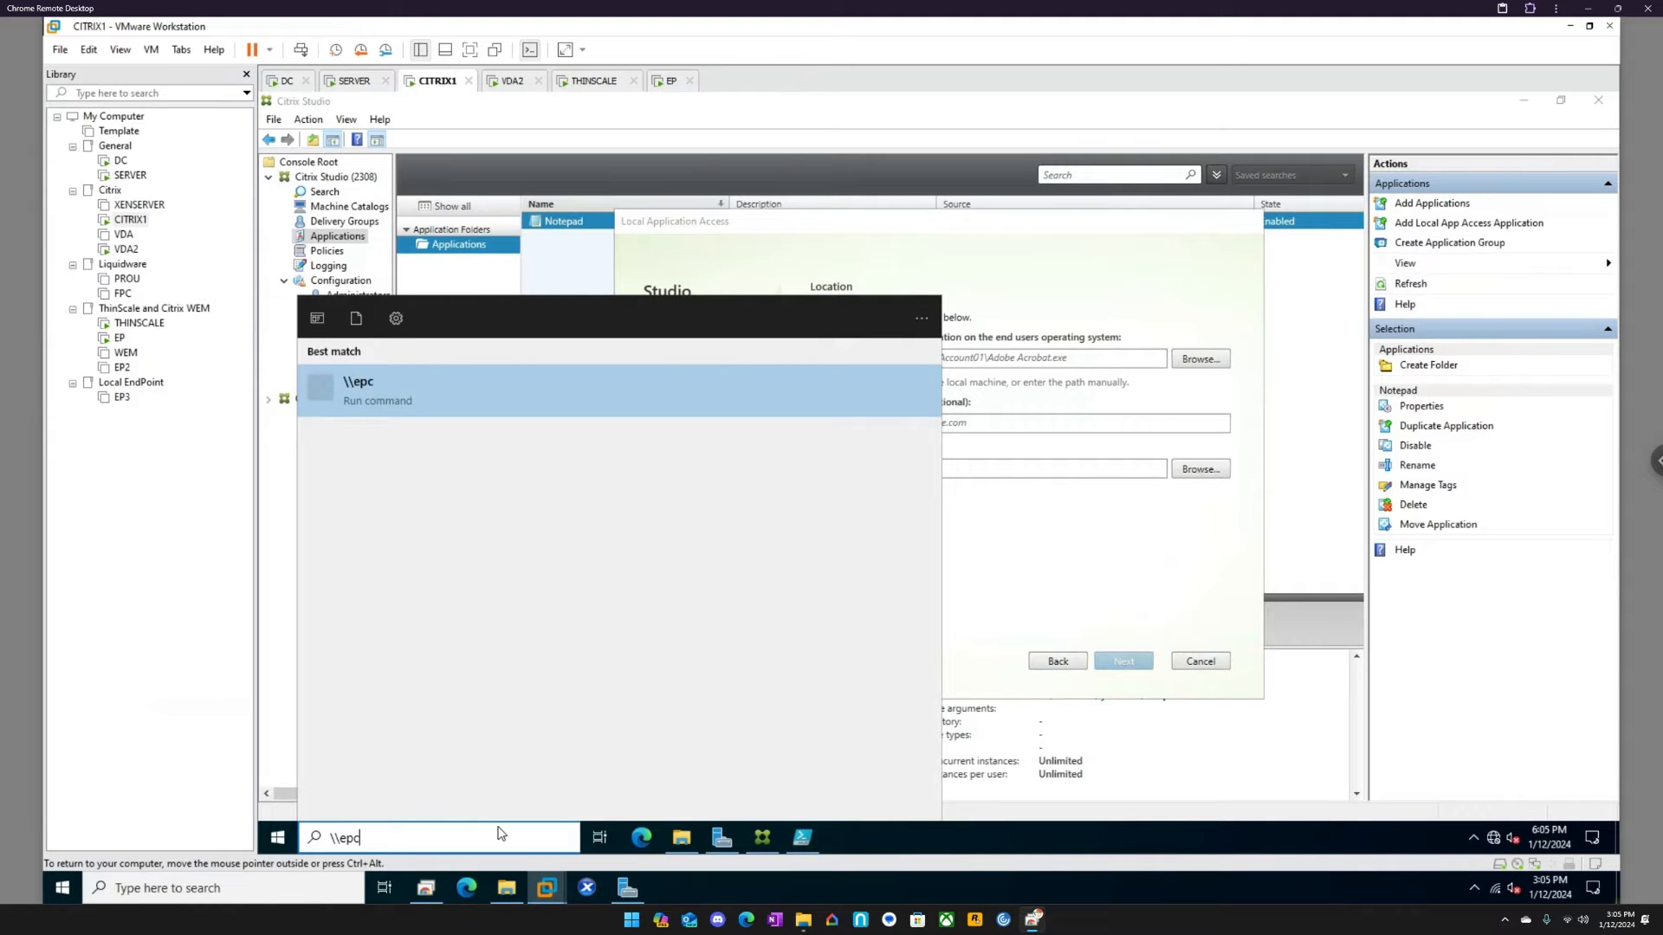
key(BackSpace)
text(\c$)
key(Return)
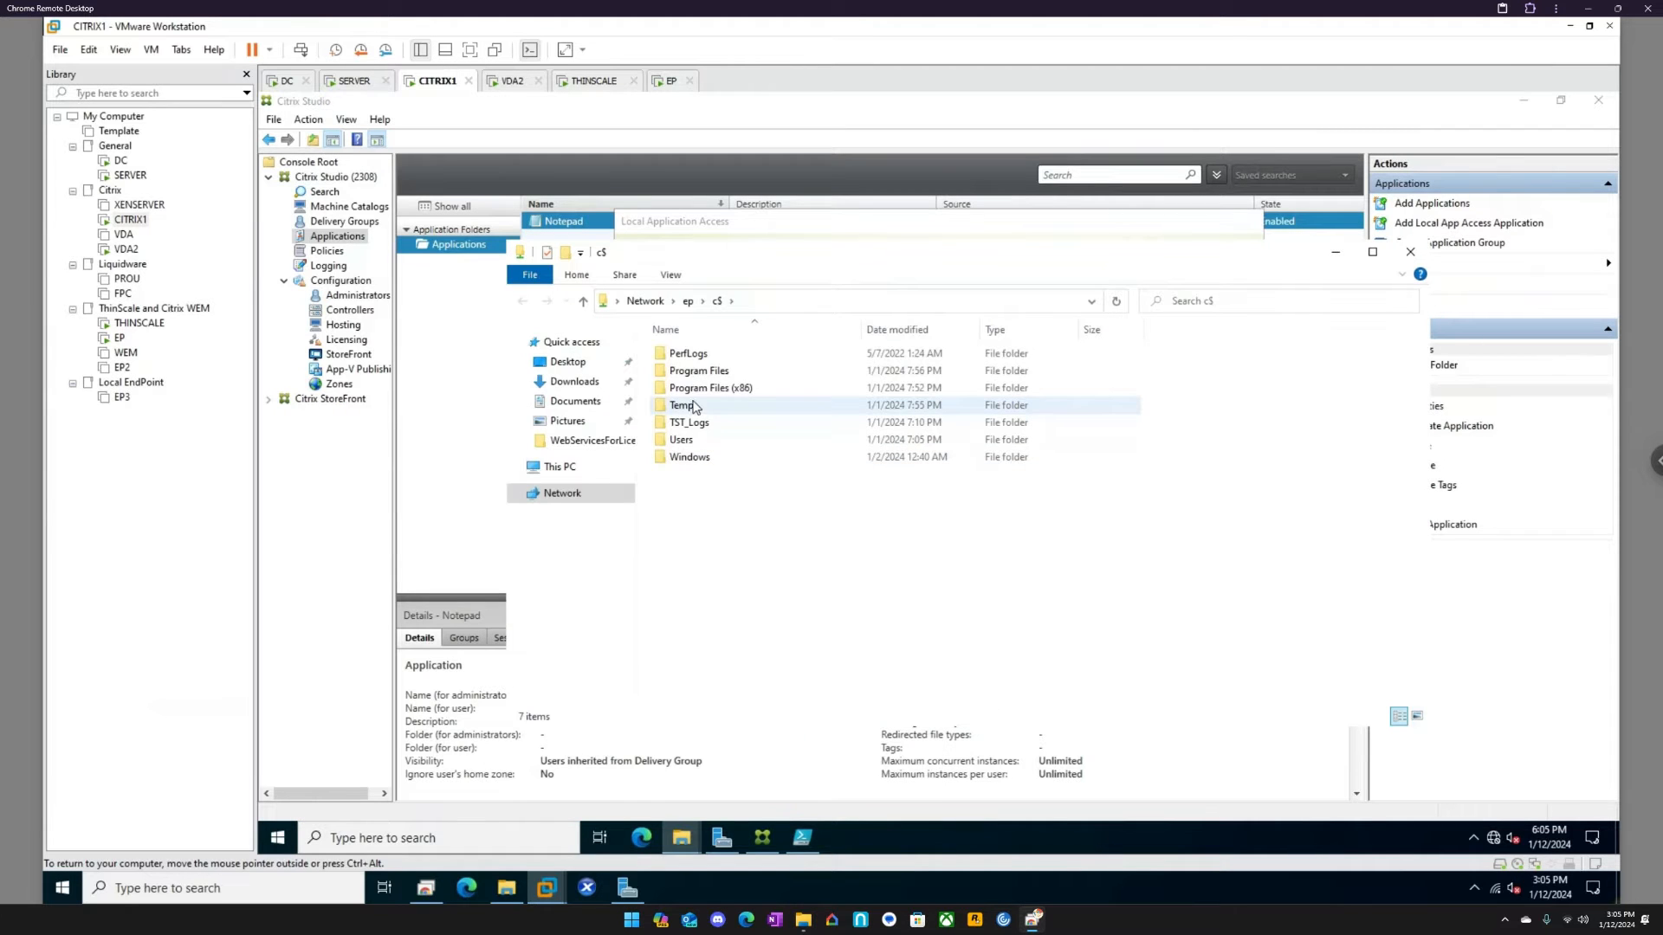
- Switch to the THINSCALE machine and view the software packages assigned to the Default Devices Folder
click(595, 82)
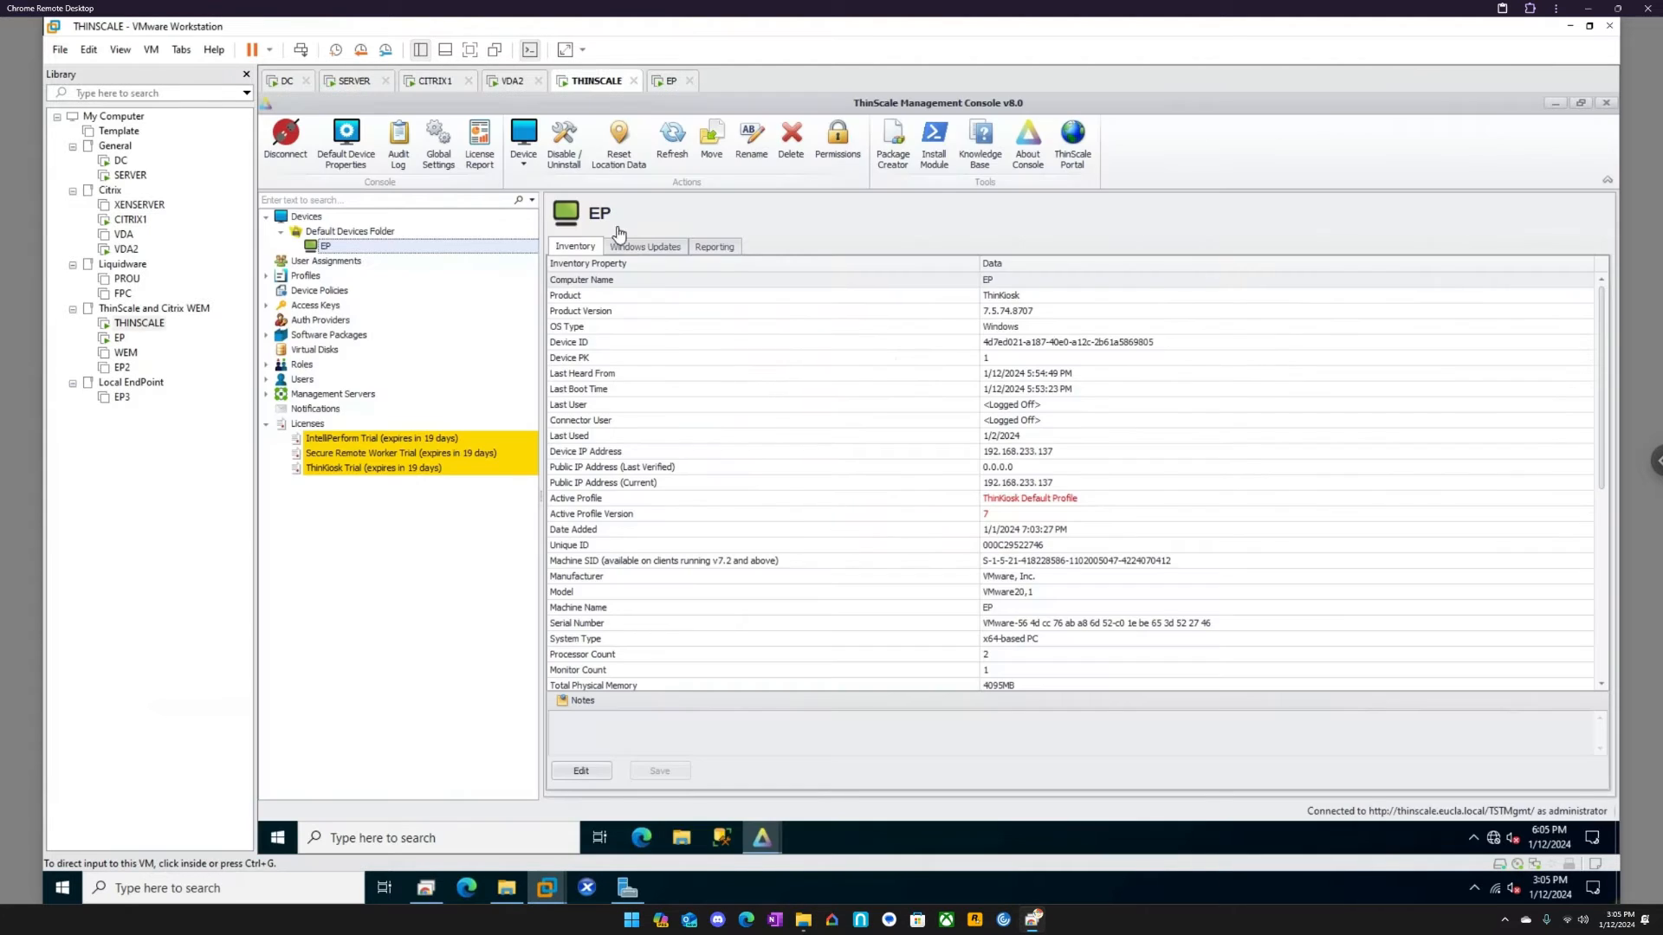
click(388, 232)
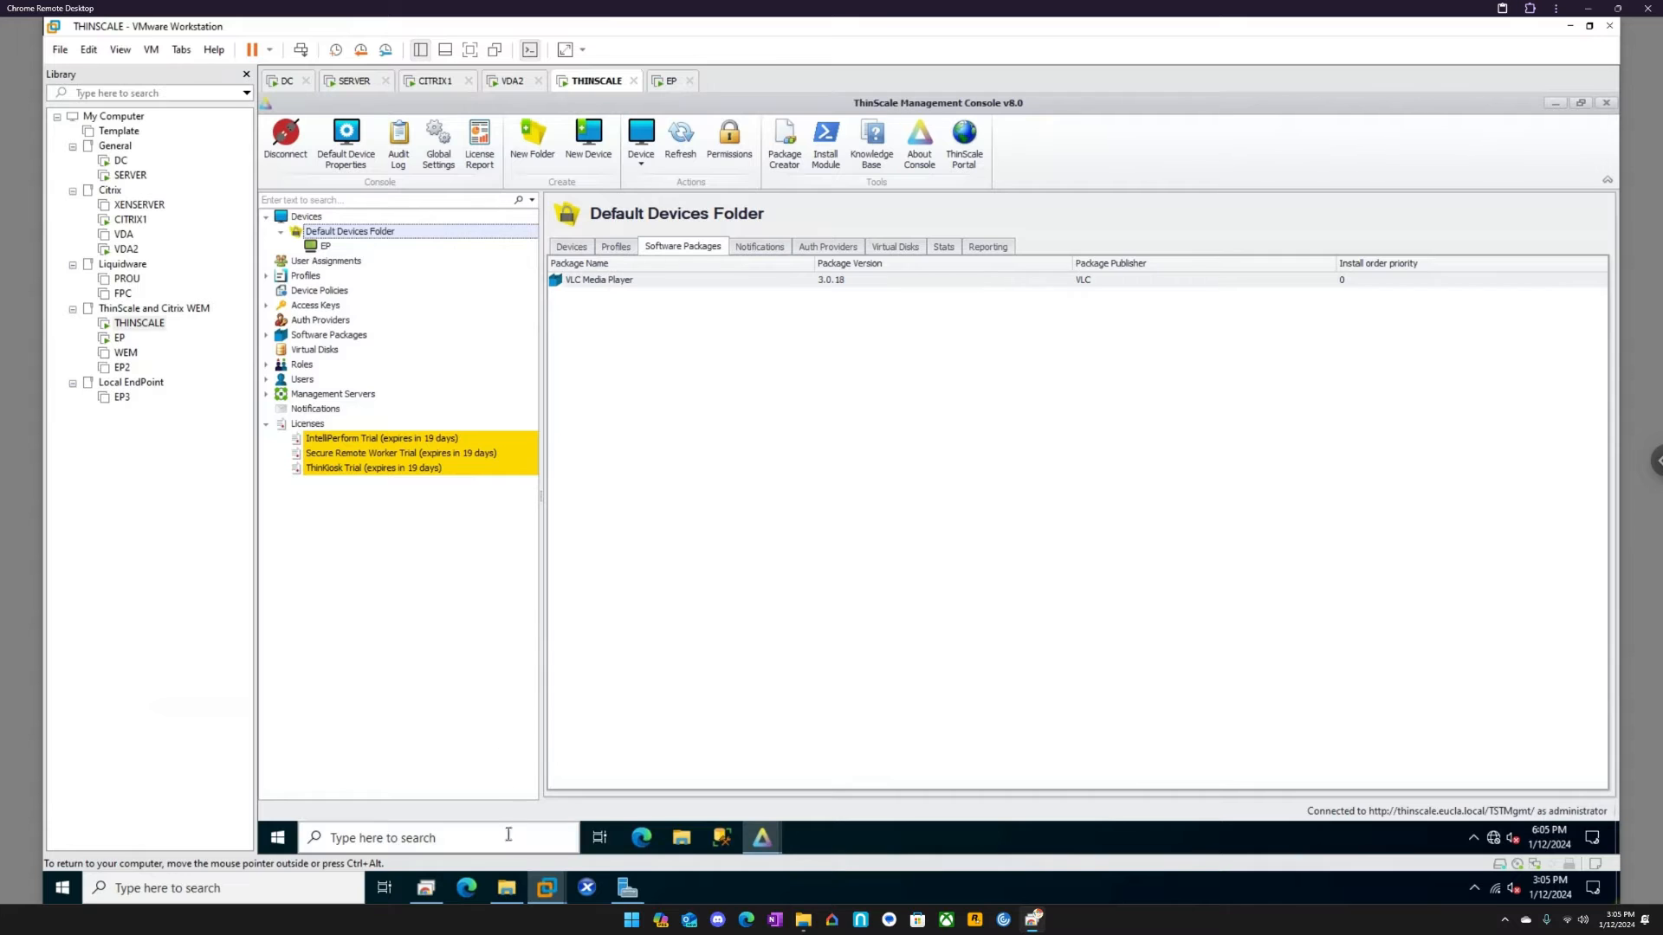
- Browse the Program Files and Program Files (x86) folders on the host computer's C: drive
click(507, 888)
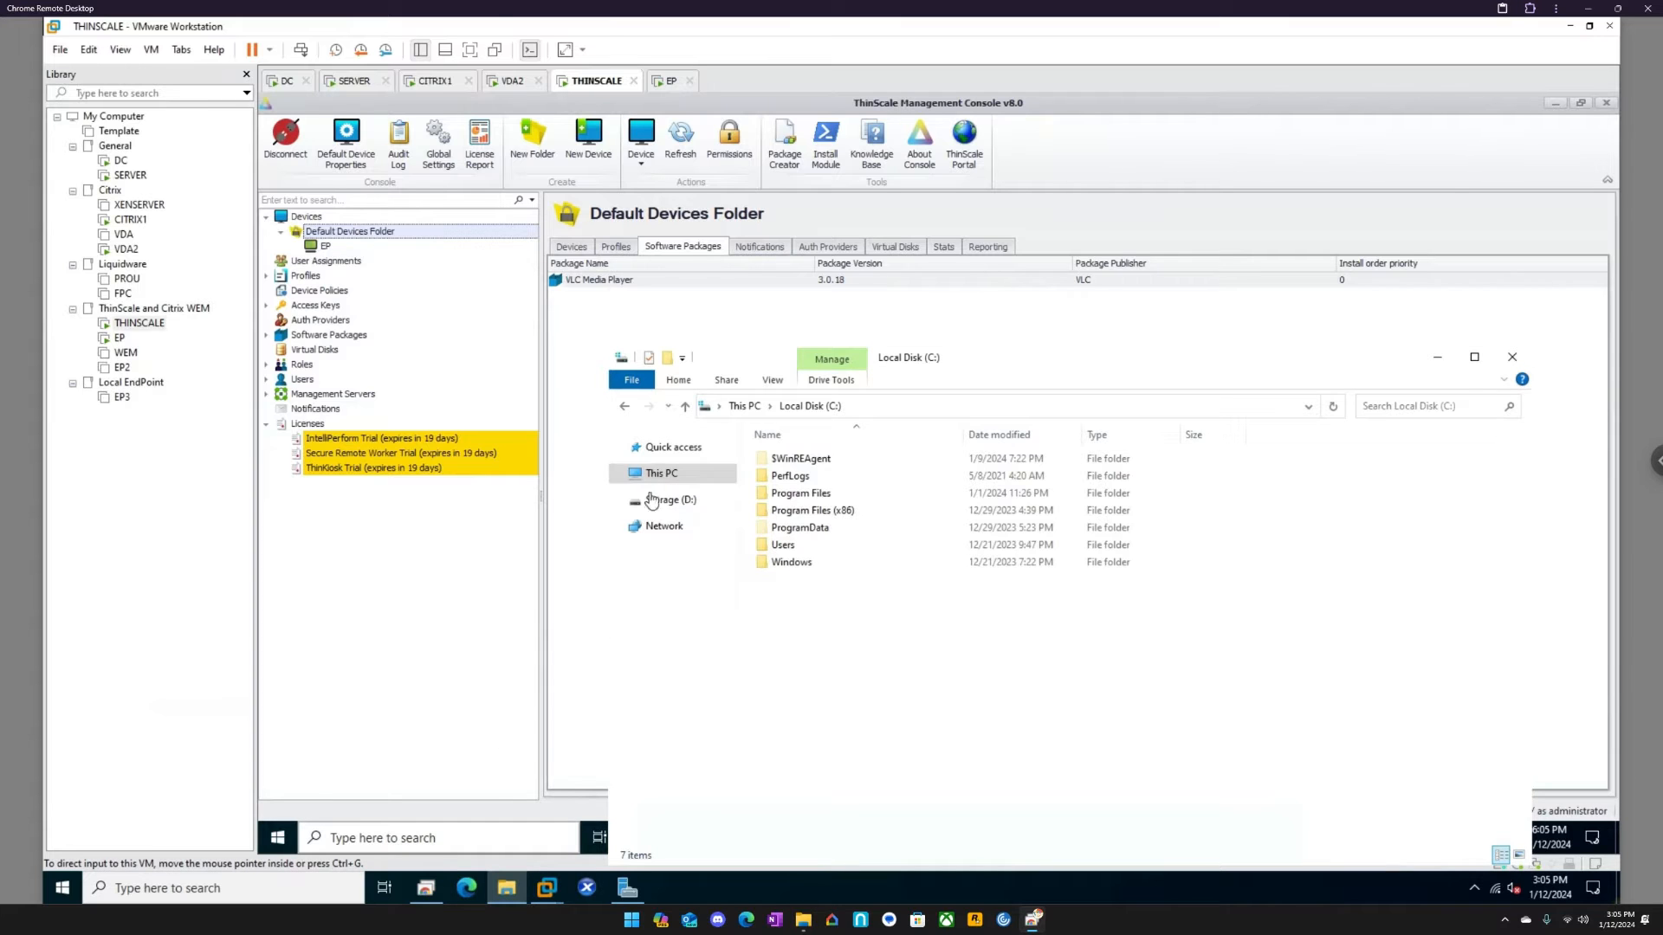
double_click(792, 493)
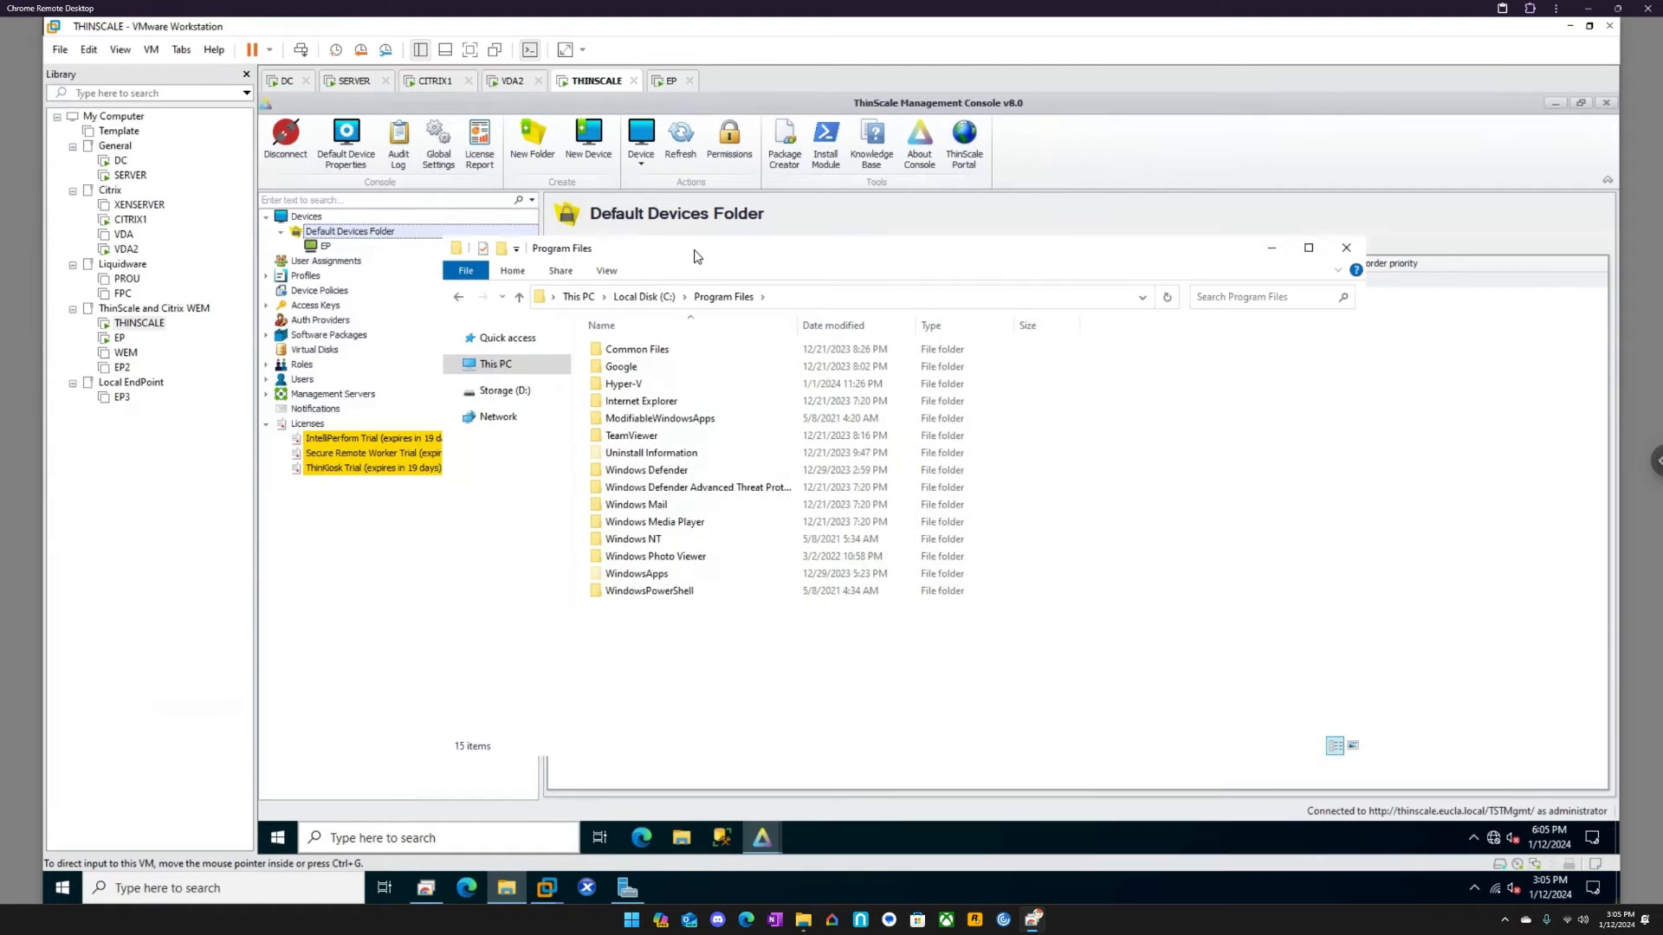
click(661, 297)
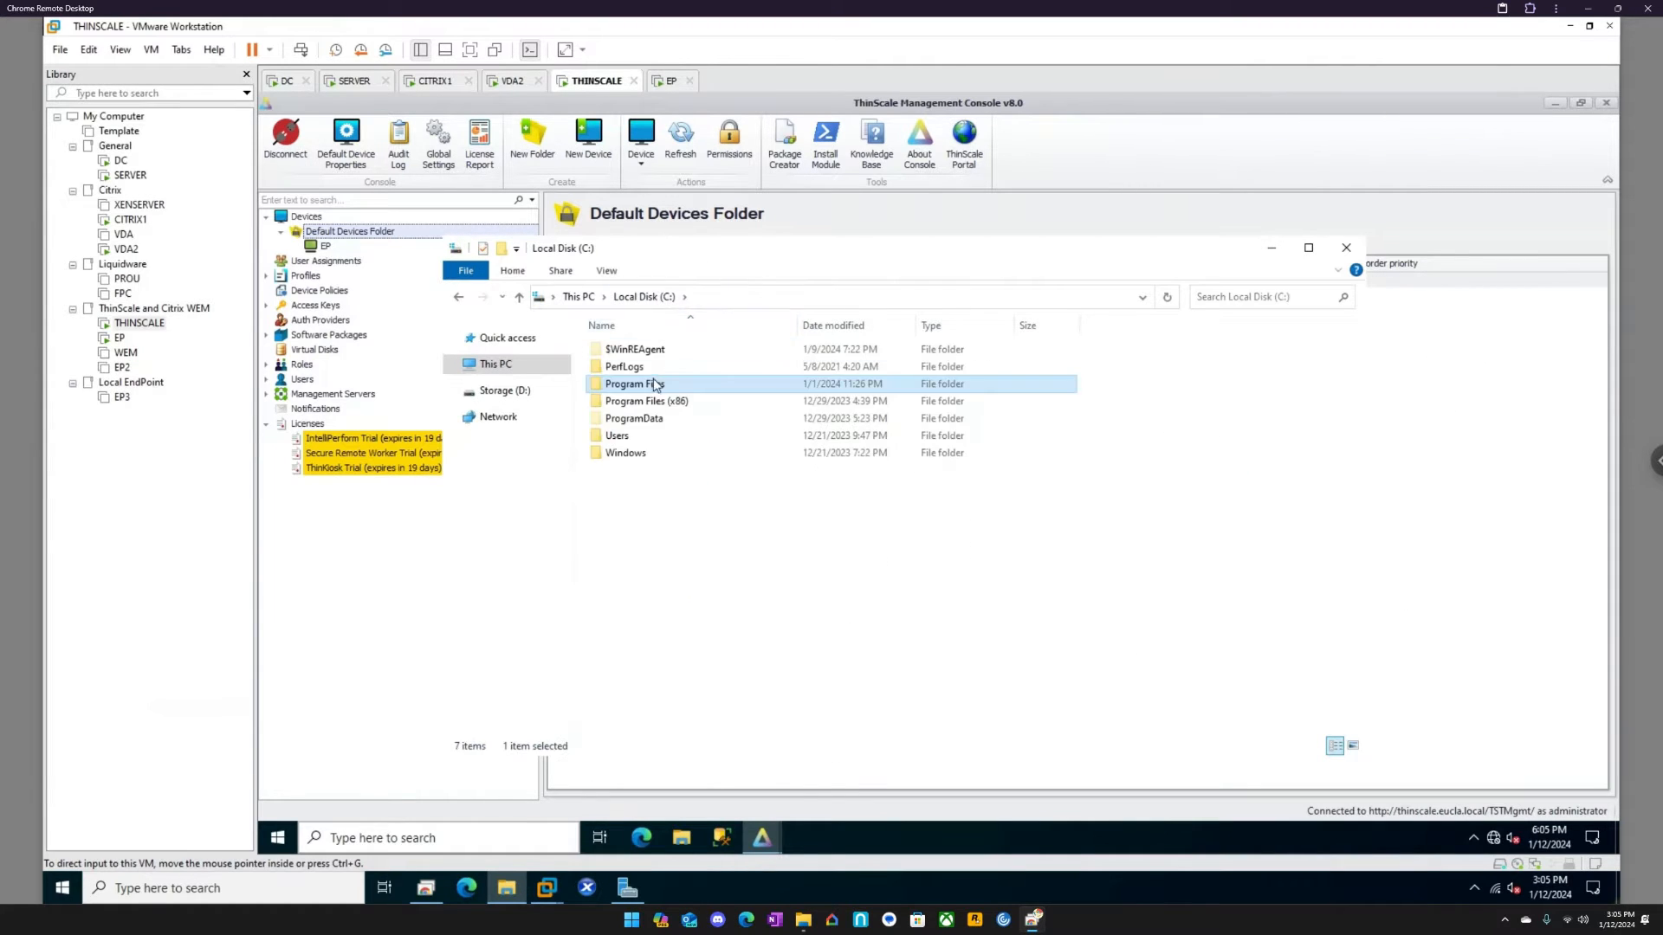
double_click(656, 401)
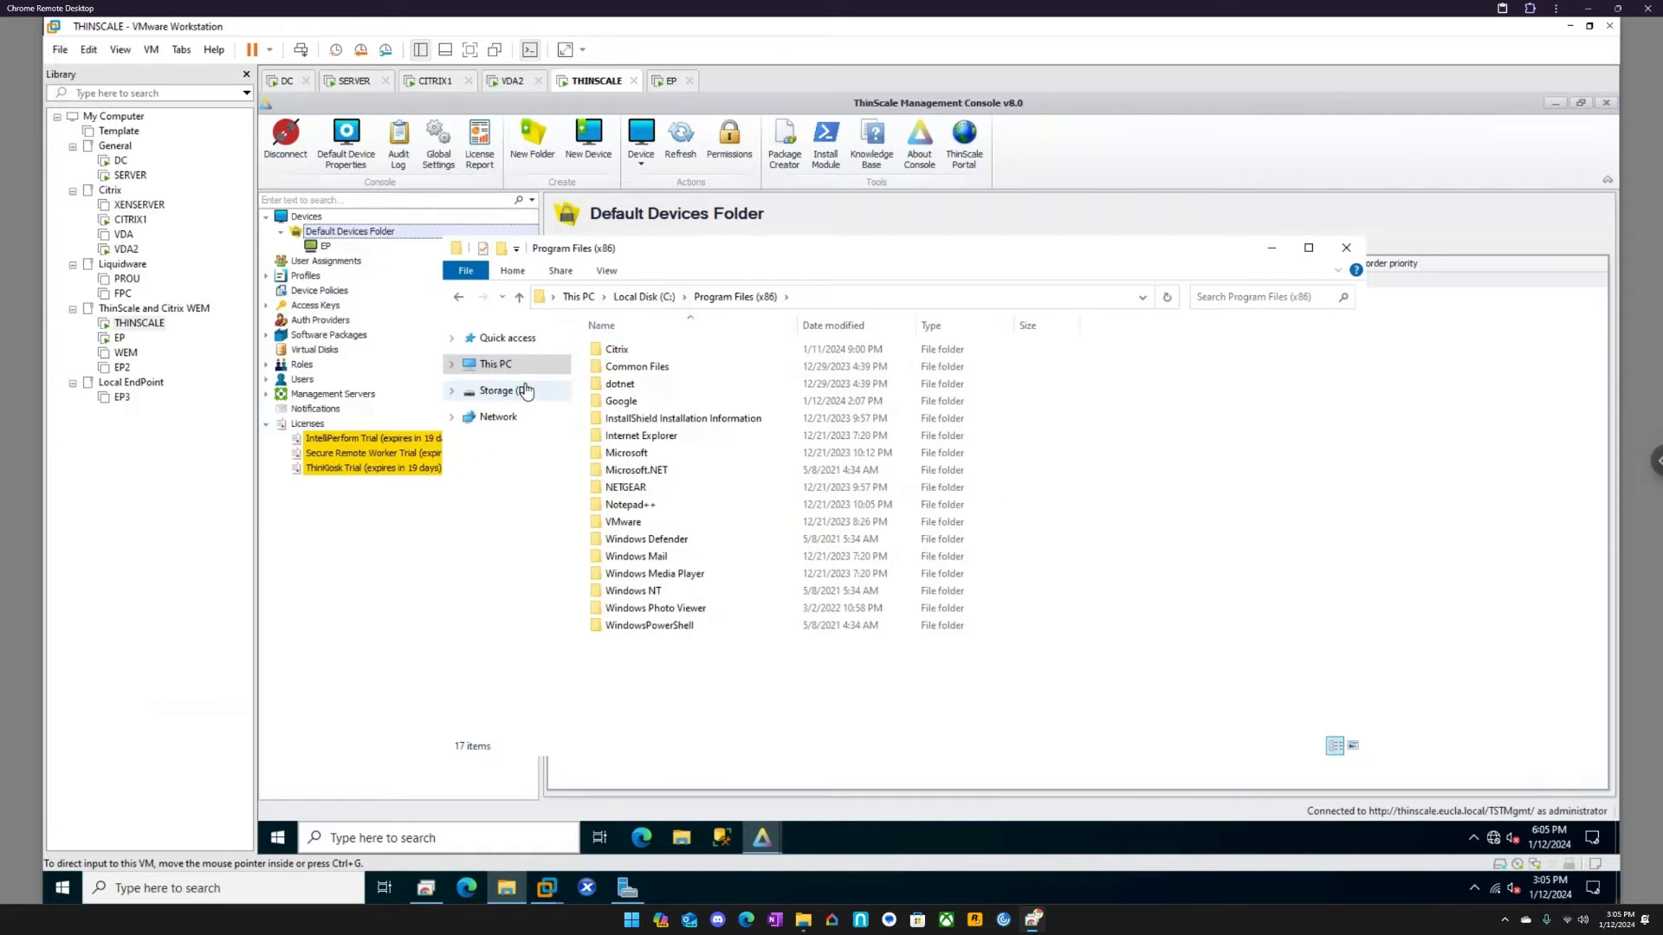
- Browse to the network path \\ep\c$\Temp from the host's File Explorer
click(849, 299)
text(\ep\c$\Temp)
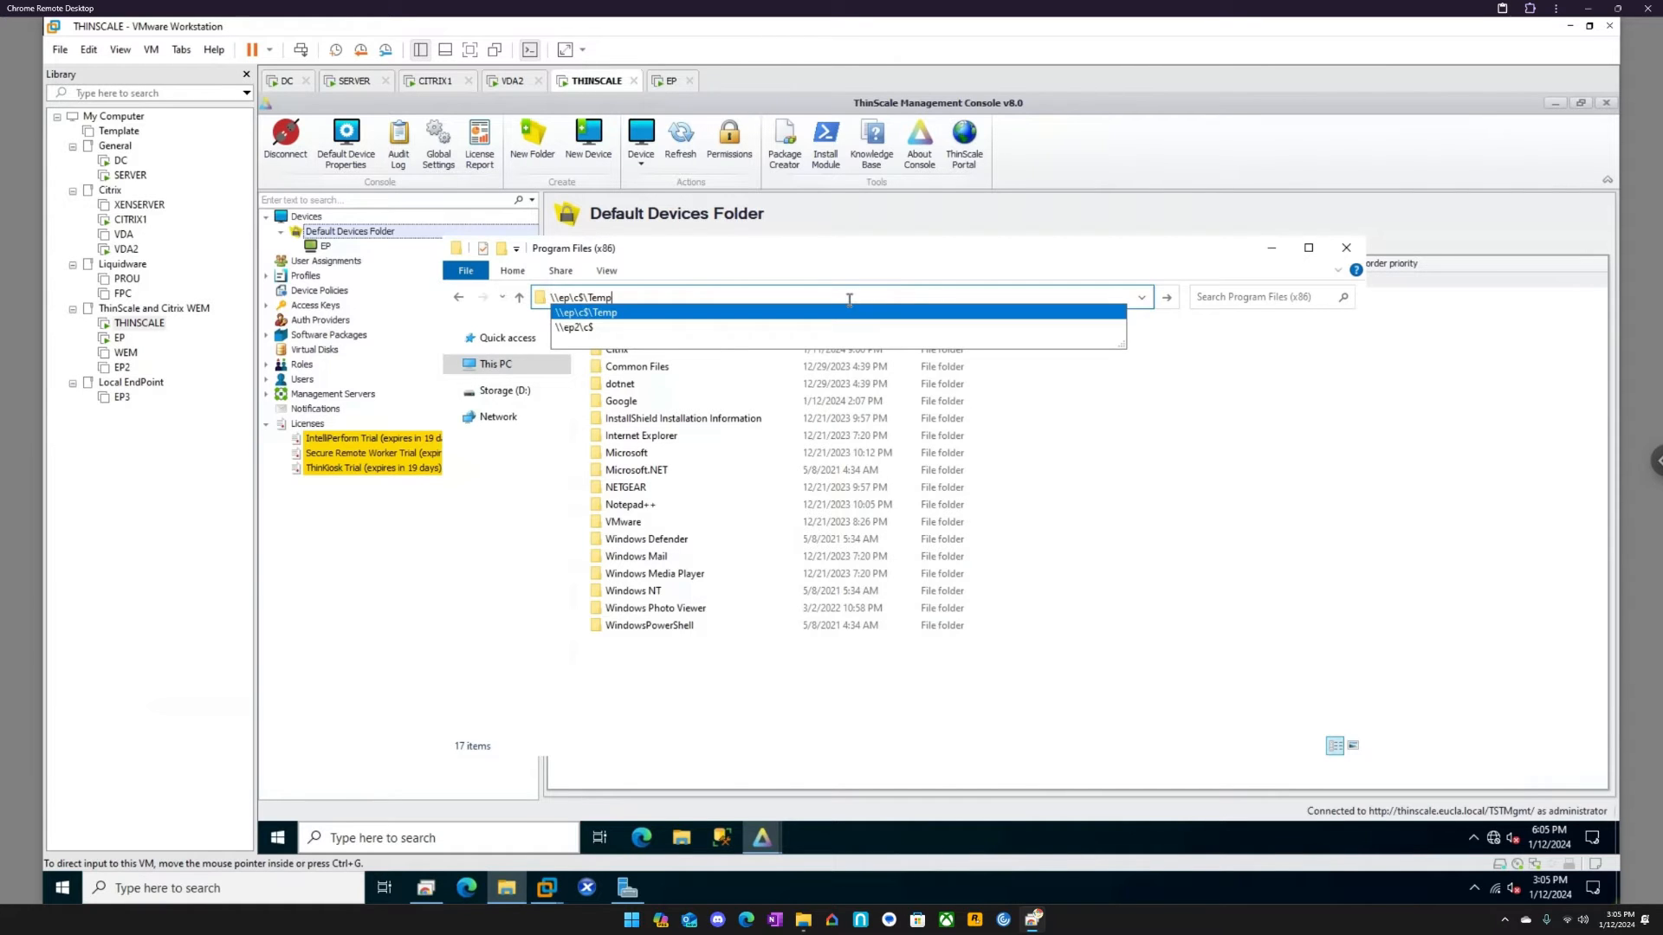
click(850, 310)
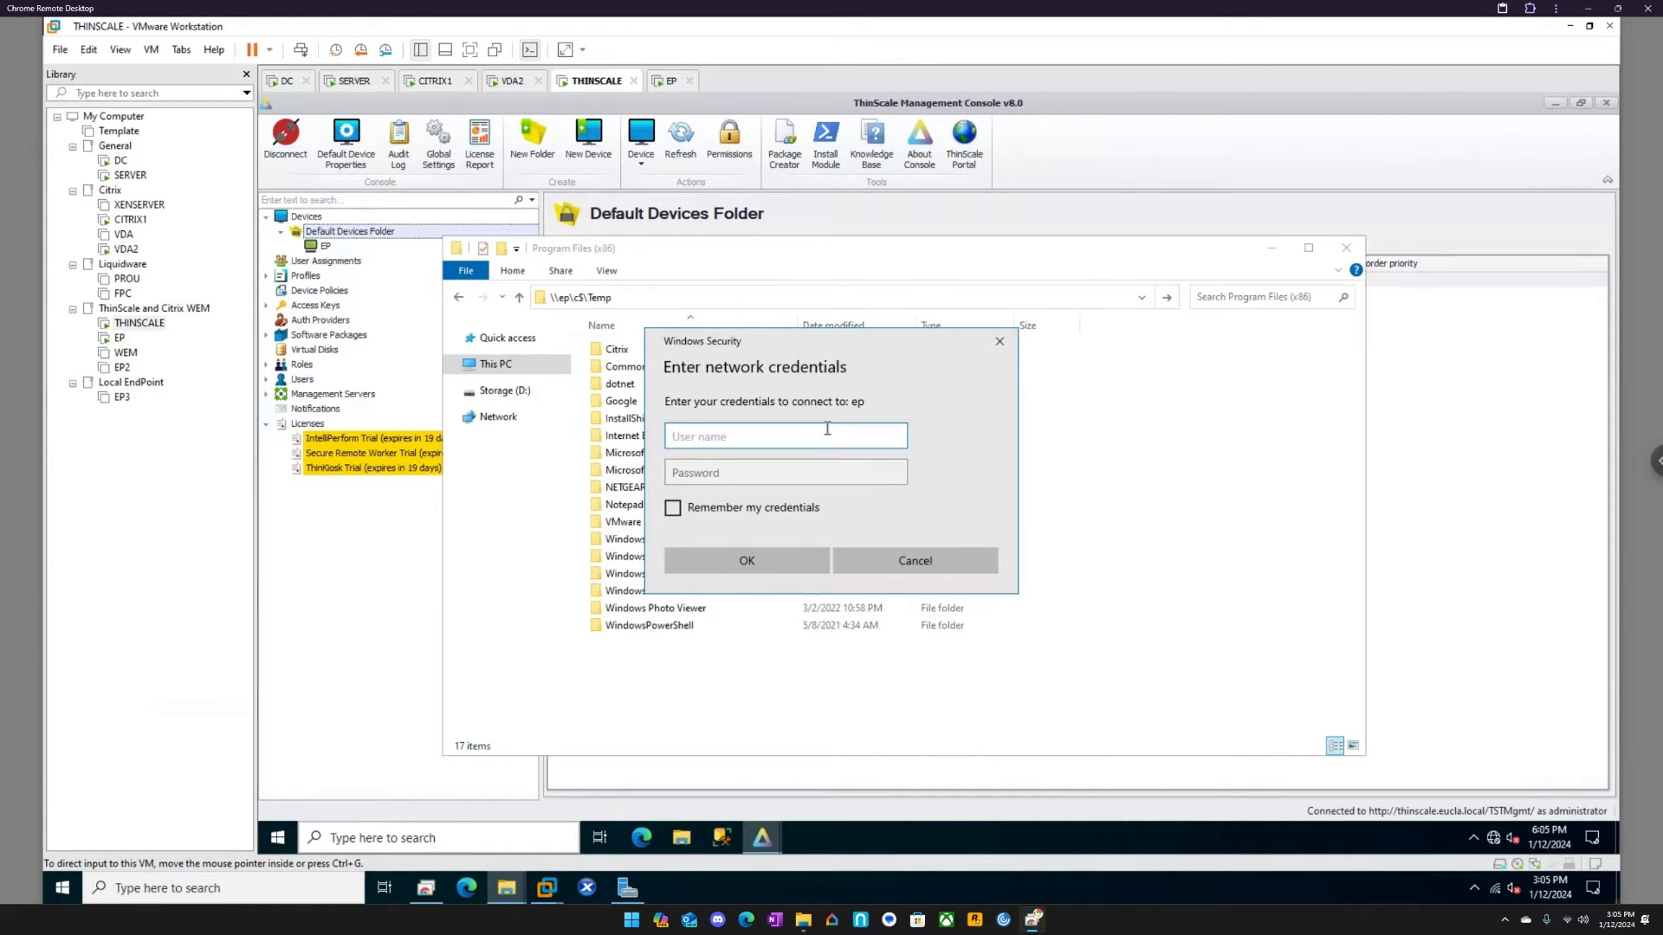
- Try to connect to ep with the user name citrixadmin and the account password
text(citrixadmin)
key(Tab)
text(•••••)
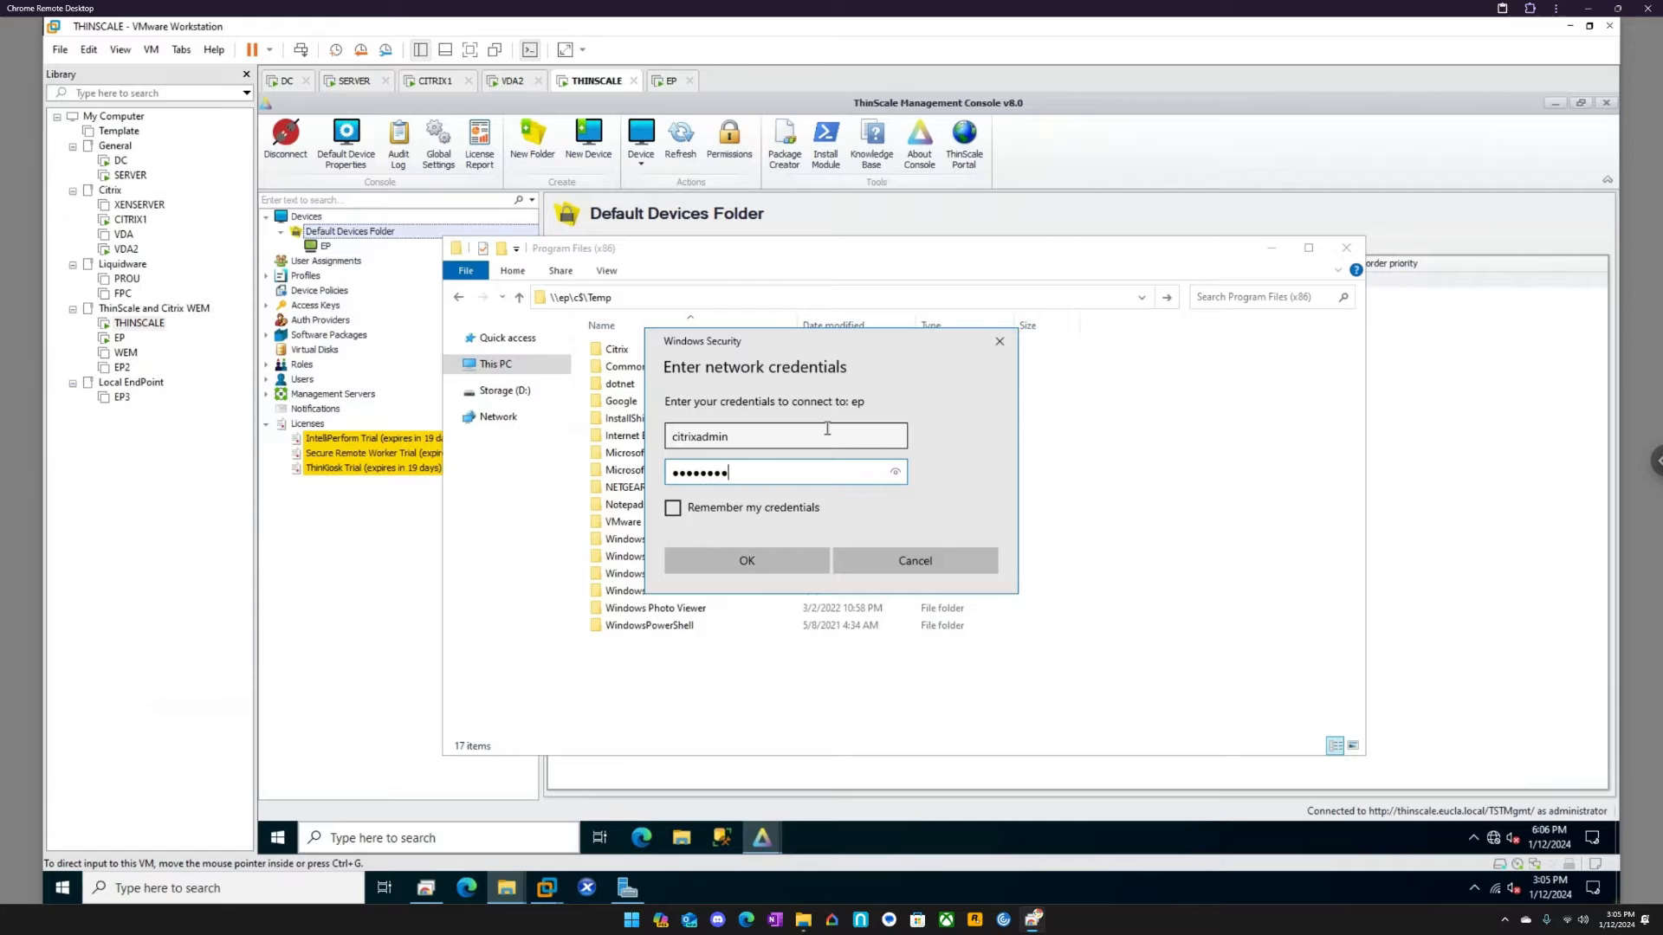
text(•••••)
key(Return)
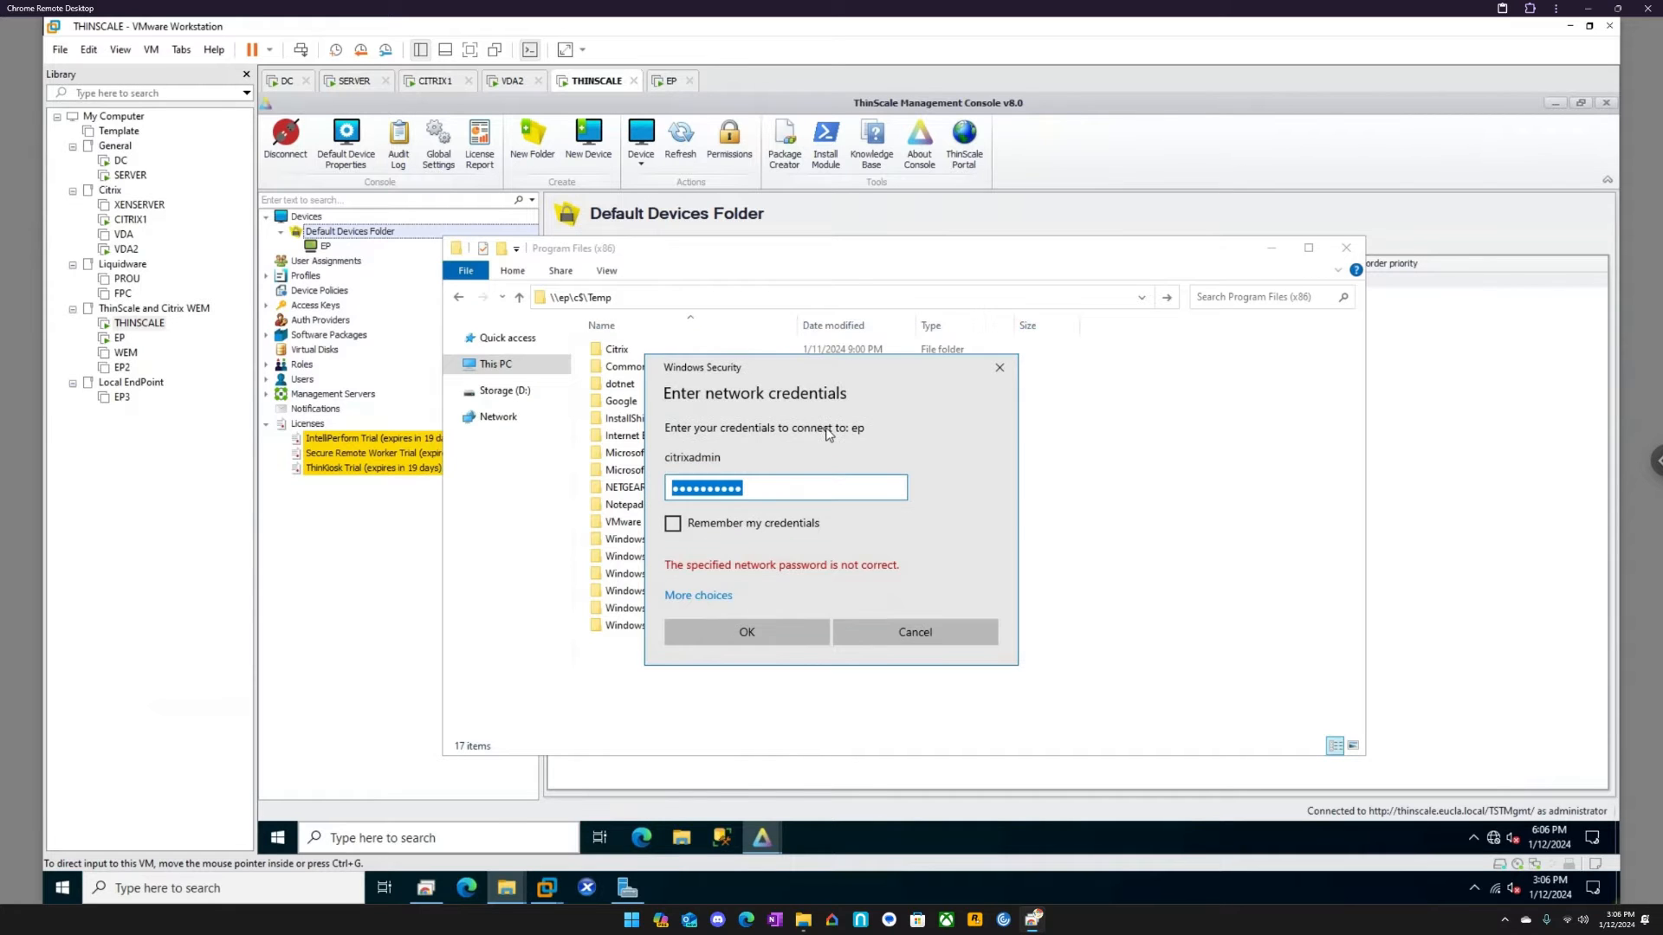
- Use a different account, eucla\citrixadmin, with its password to connect to ep, and open \\ep\c$\Temp
click(725, 596)
click(762, 677)
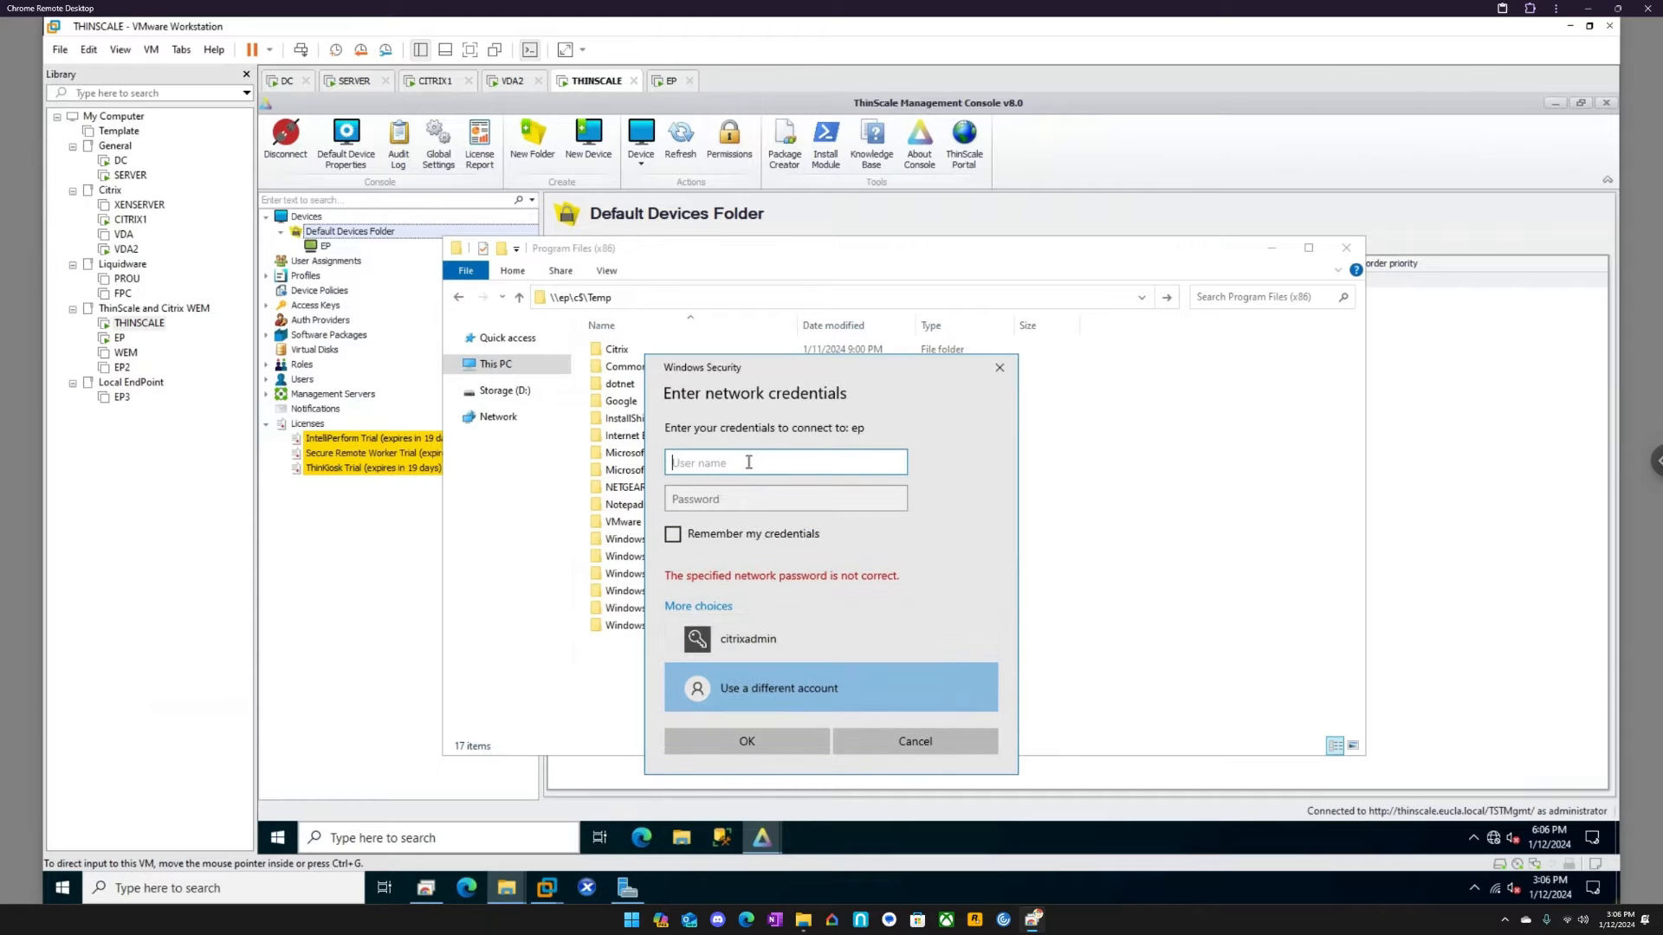
text(eucla\citrixadmin)
key(Tab)
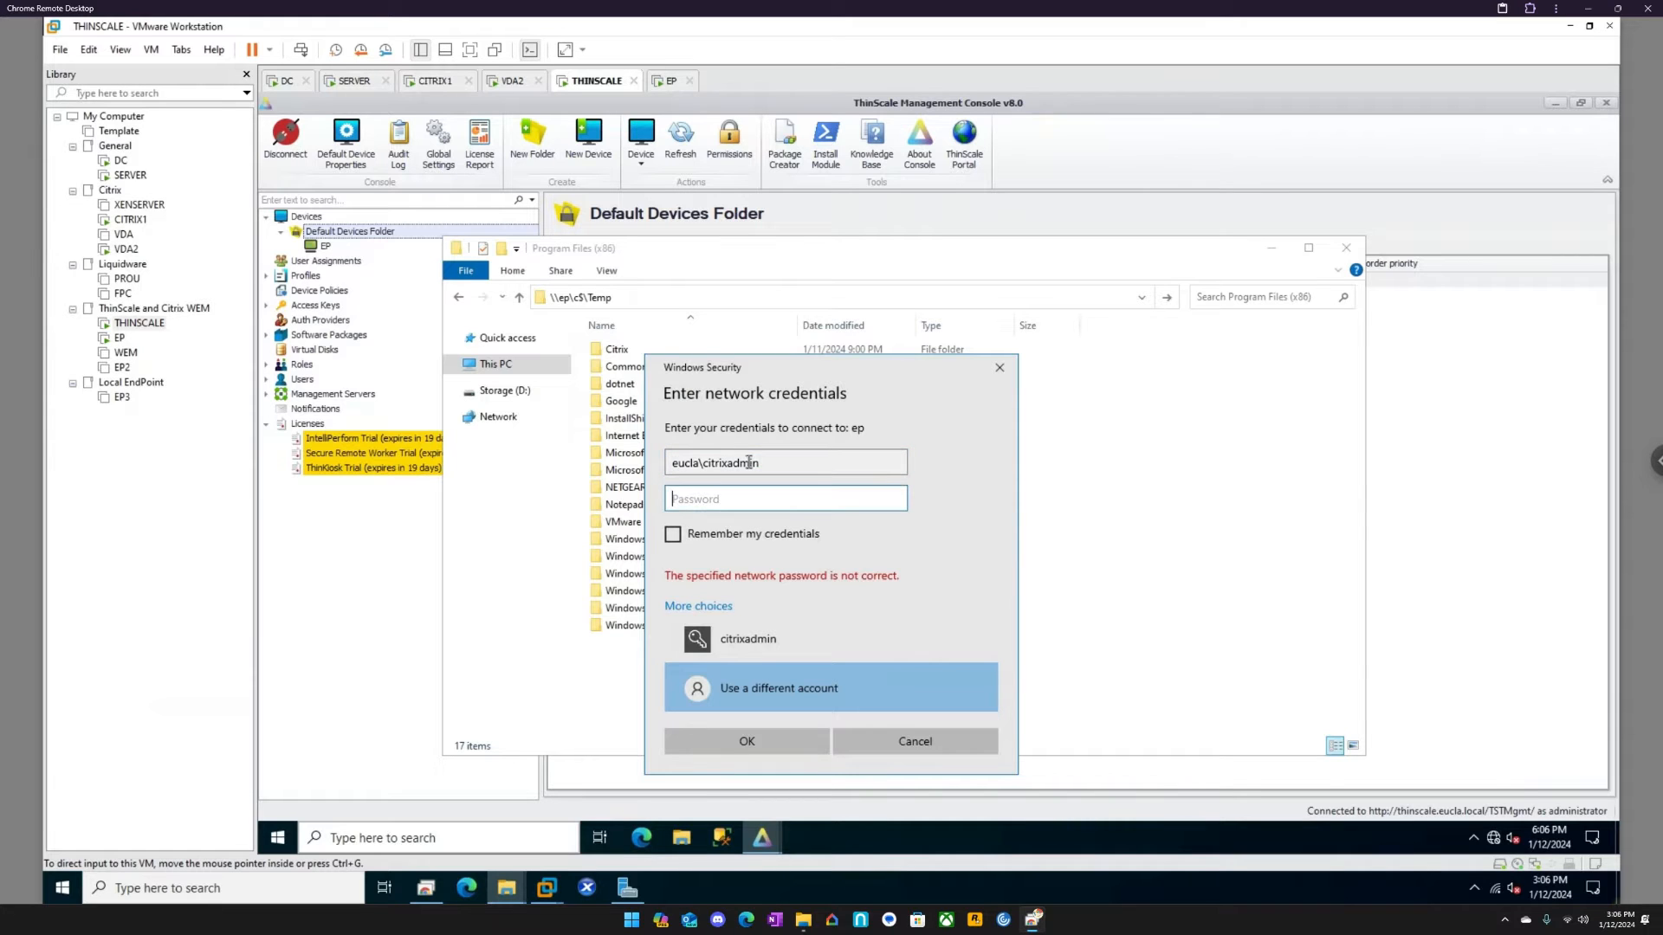
text(••)
key(Return)
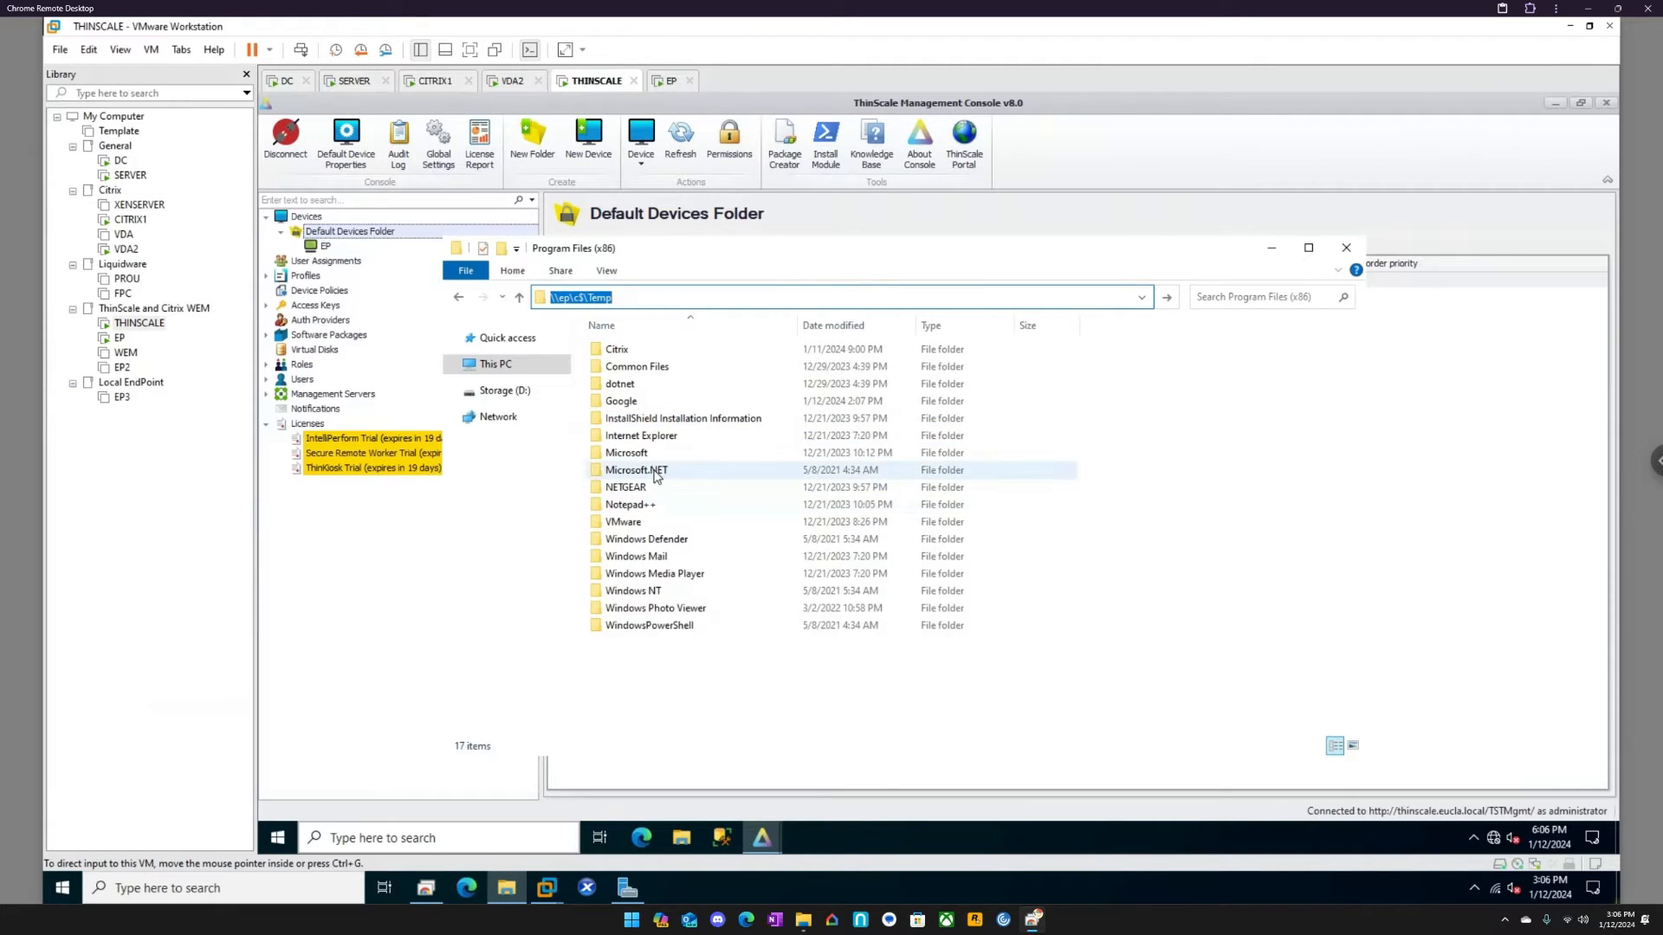
key(Return)
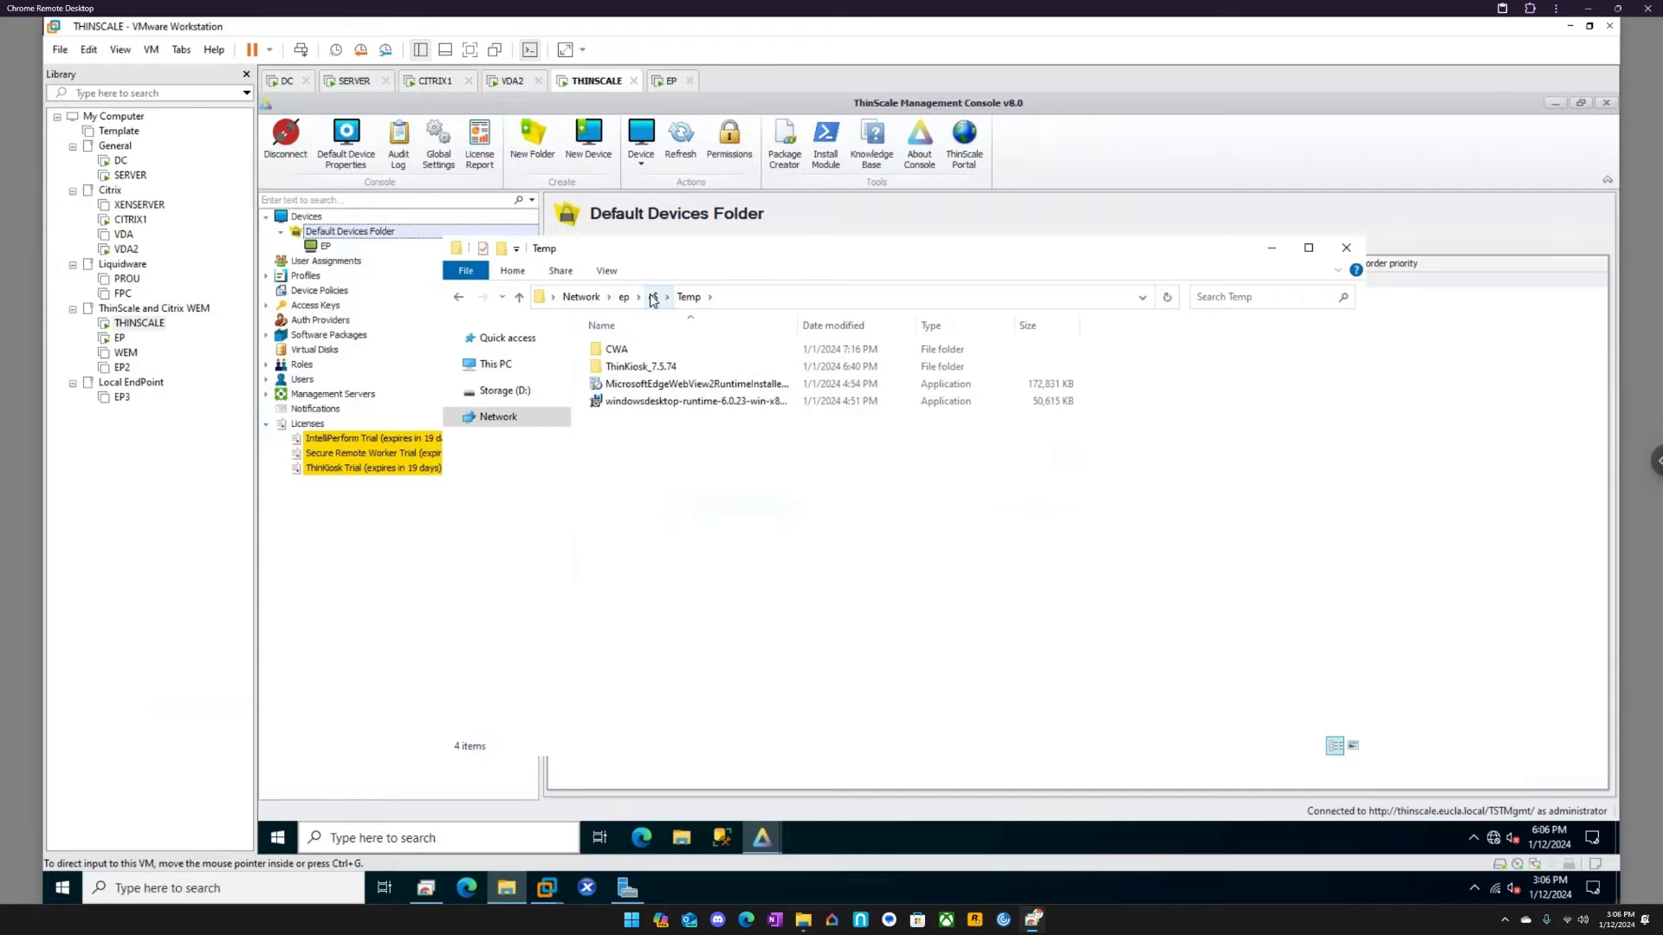
- Open the folder \\ep\c$\Program Files (x86)\VideoLAN\VLC on the endpoint
click(654, 297)
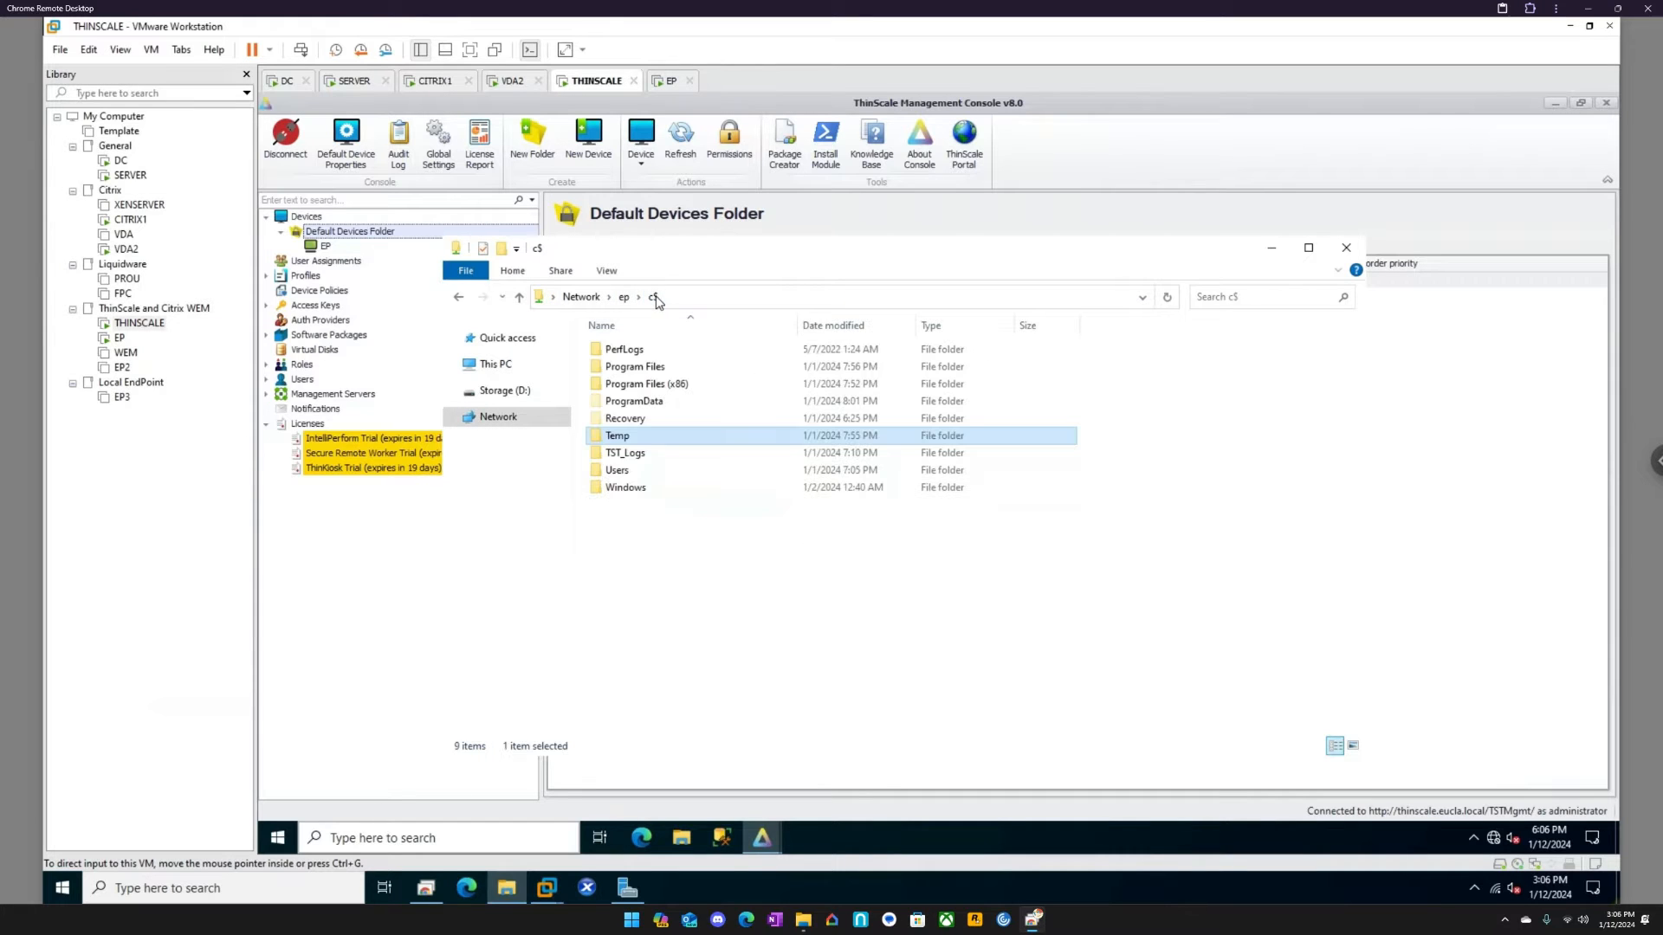
double_click(656, 386)
double_click(635, 470)
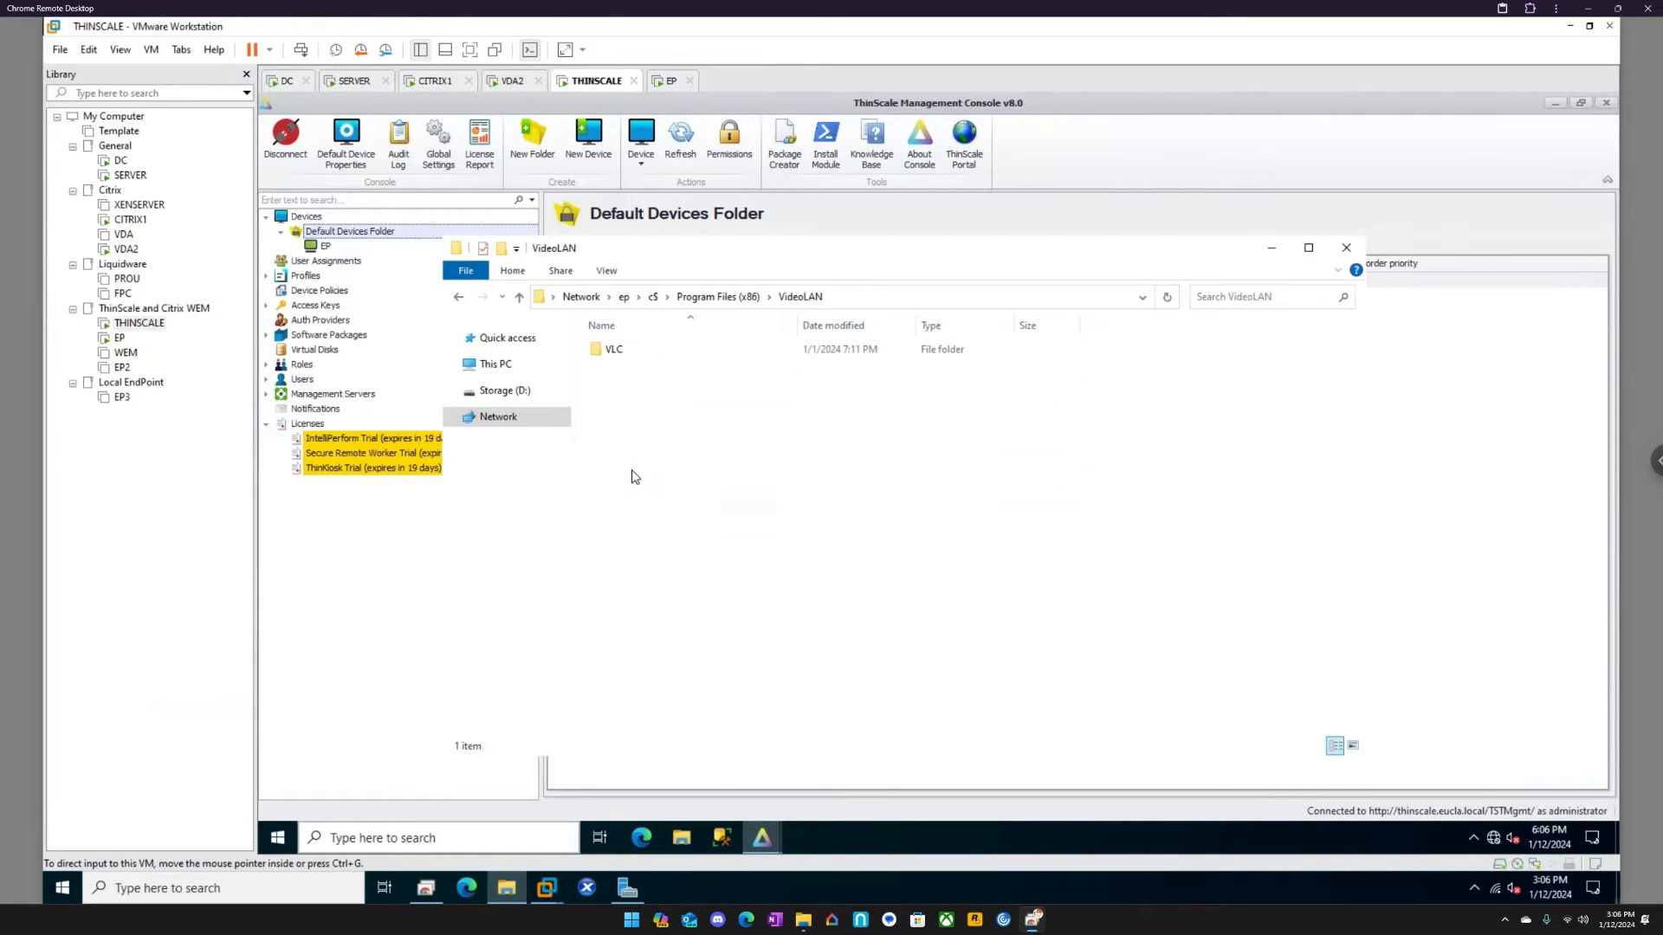
click(635, 353)
double_click(635, 351)
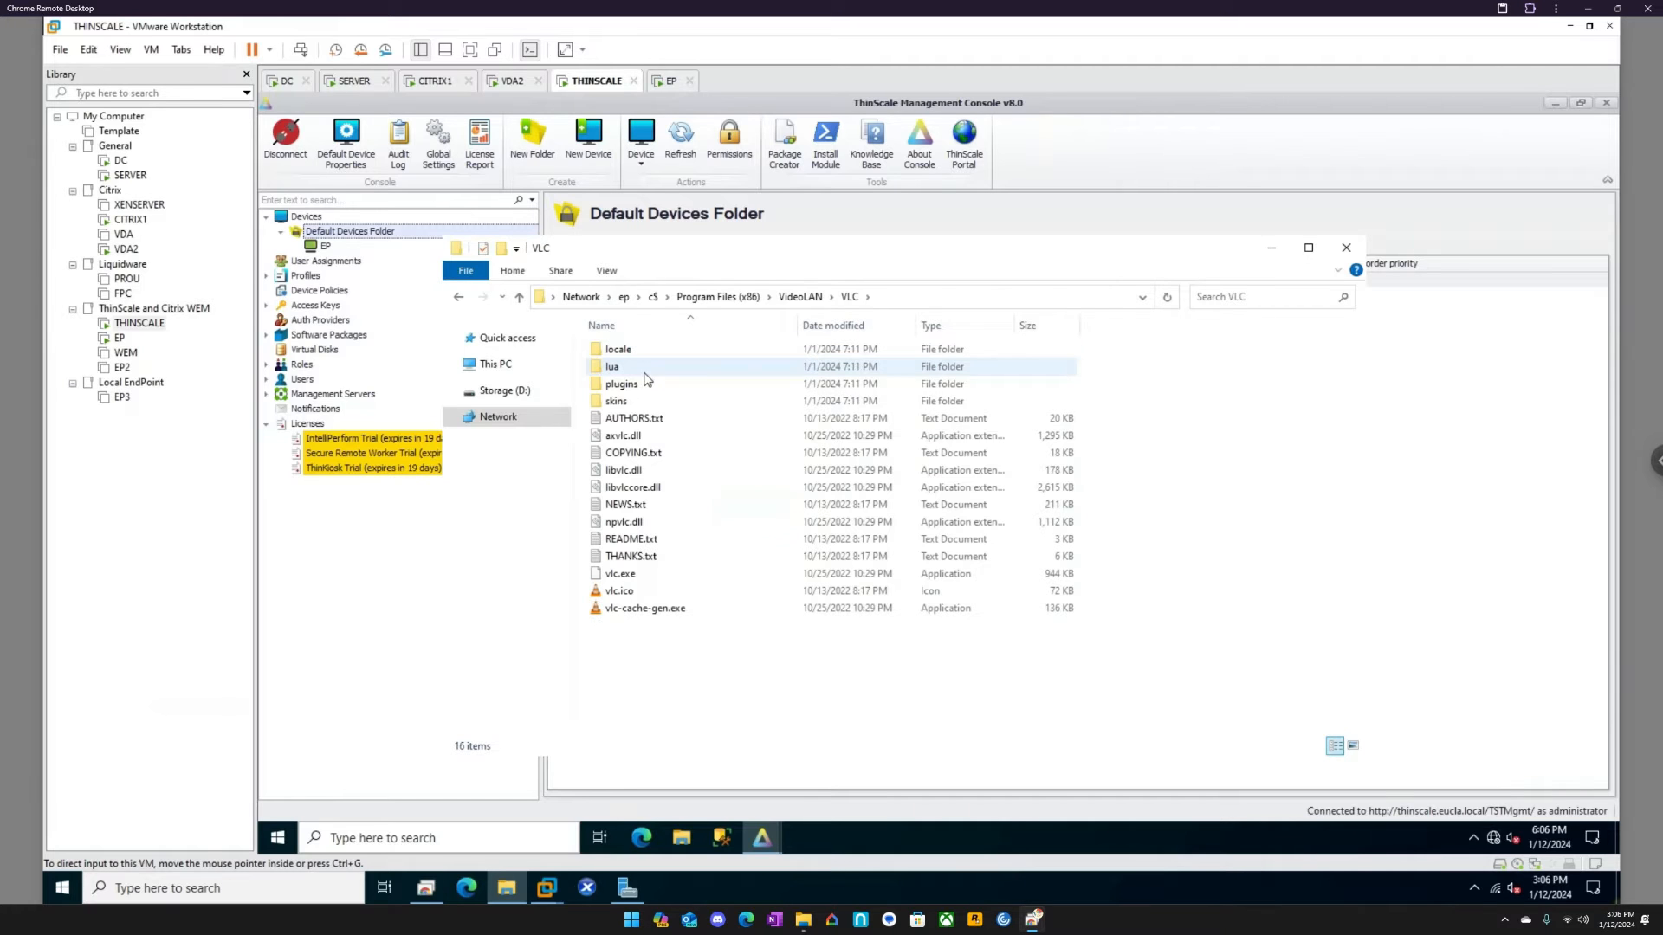
right_click(642, 578)
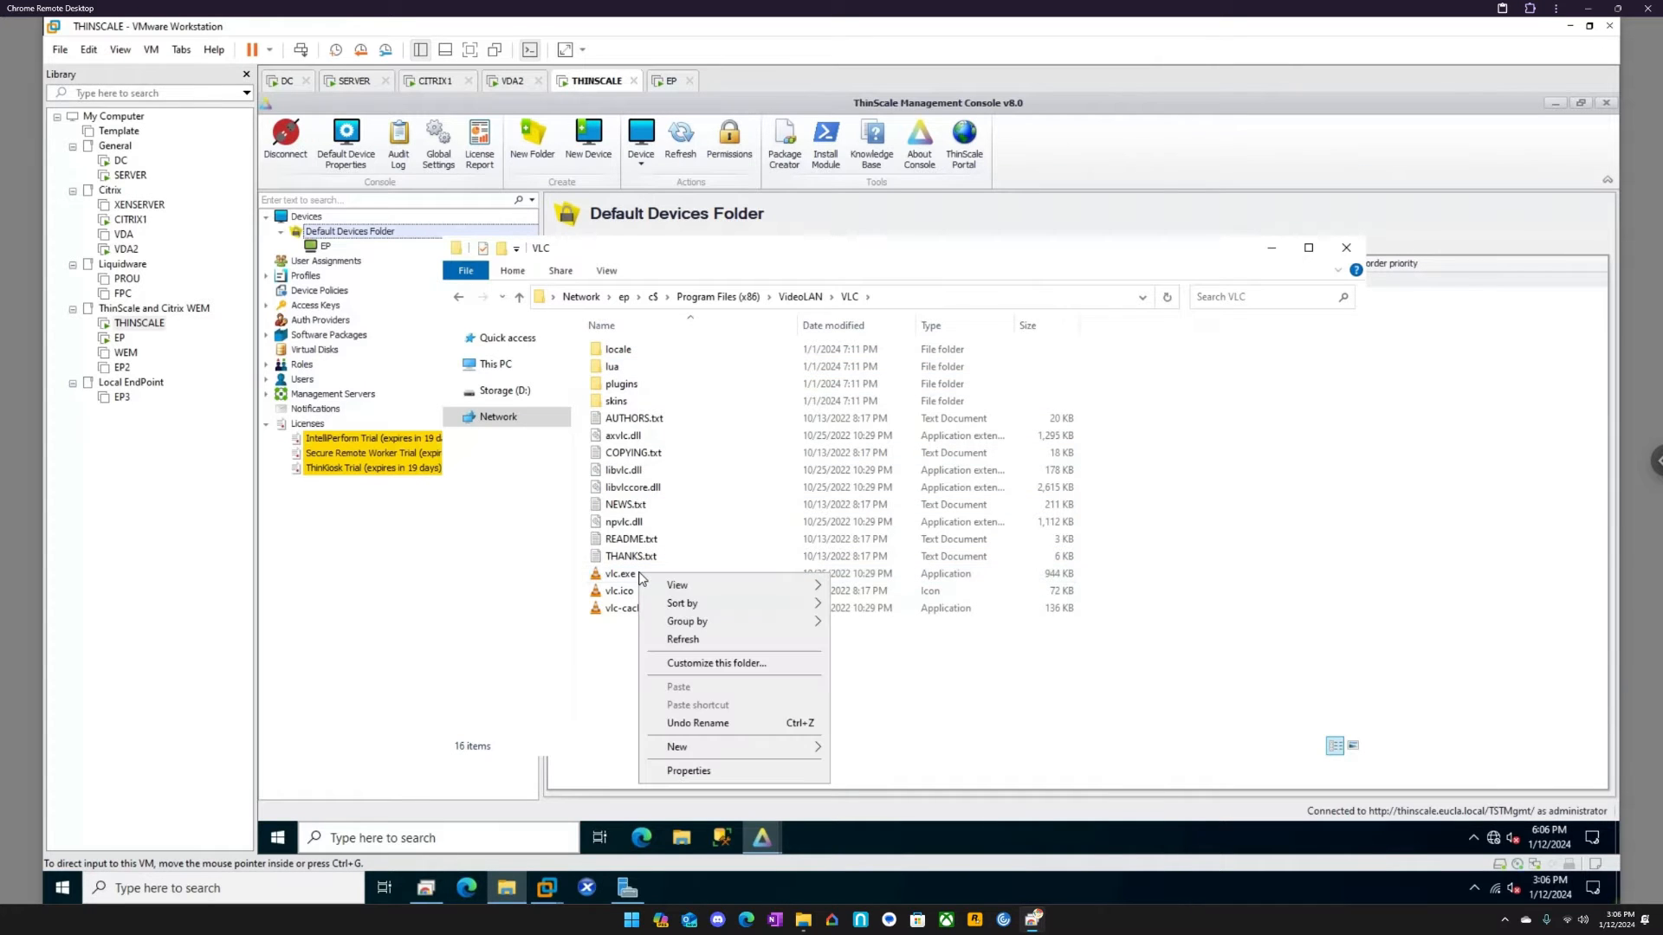
click(693, 771)
click(519, 356)
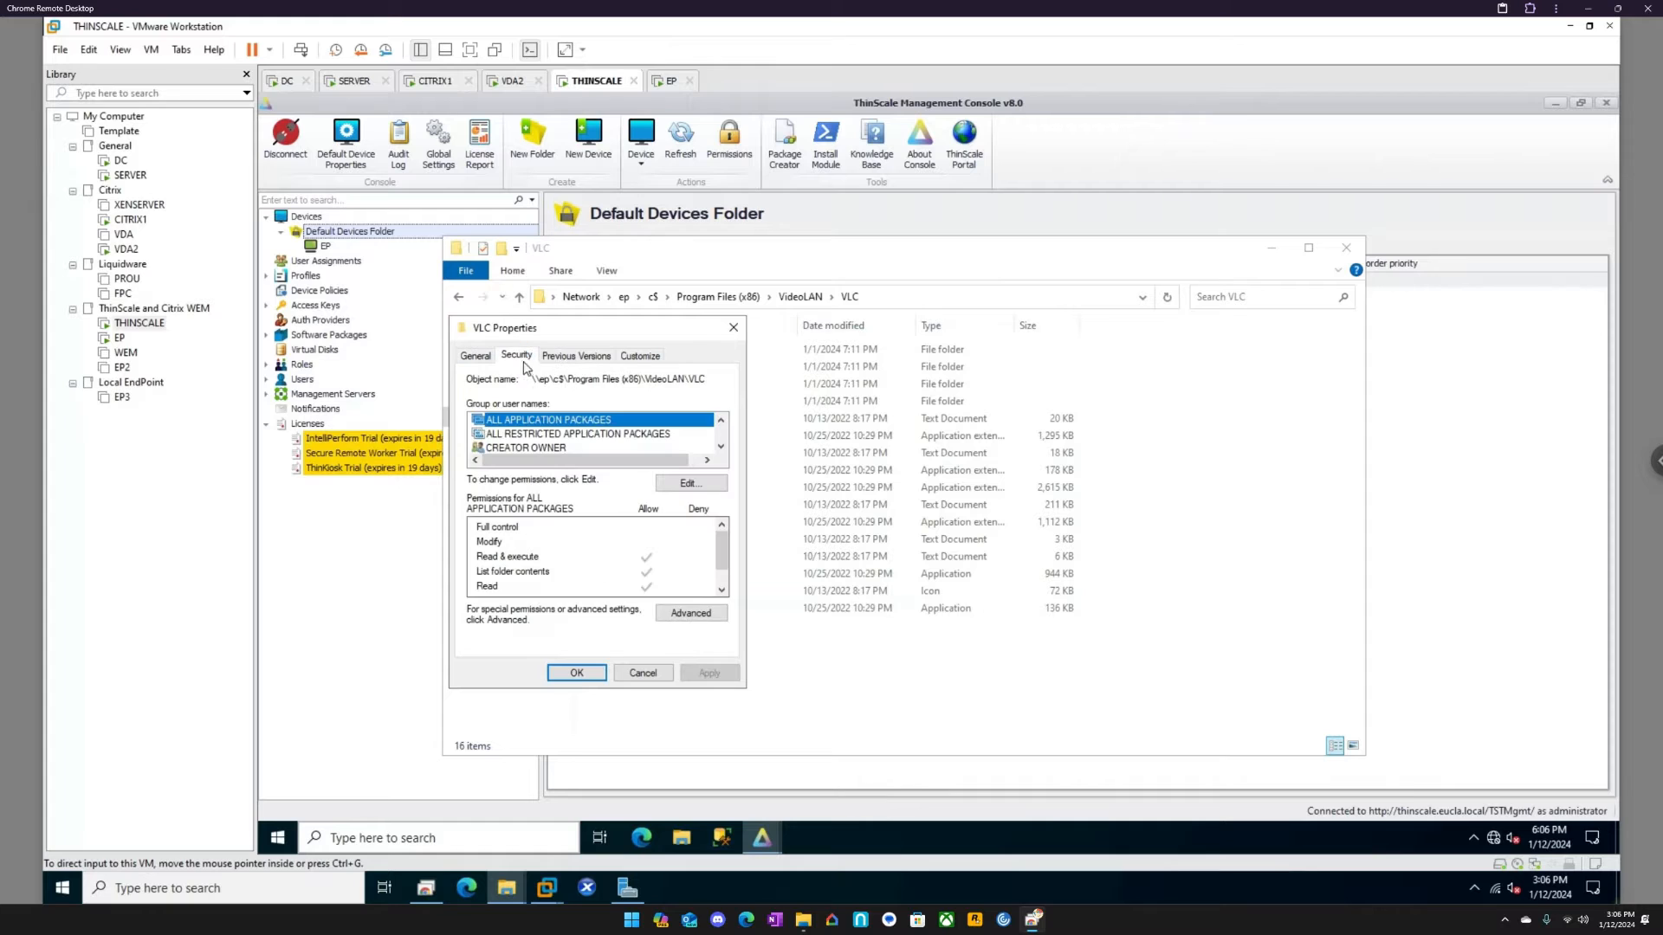
drag(555, 382, 722, 381)
click(723, 381)
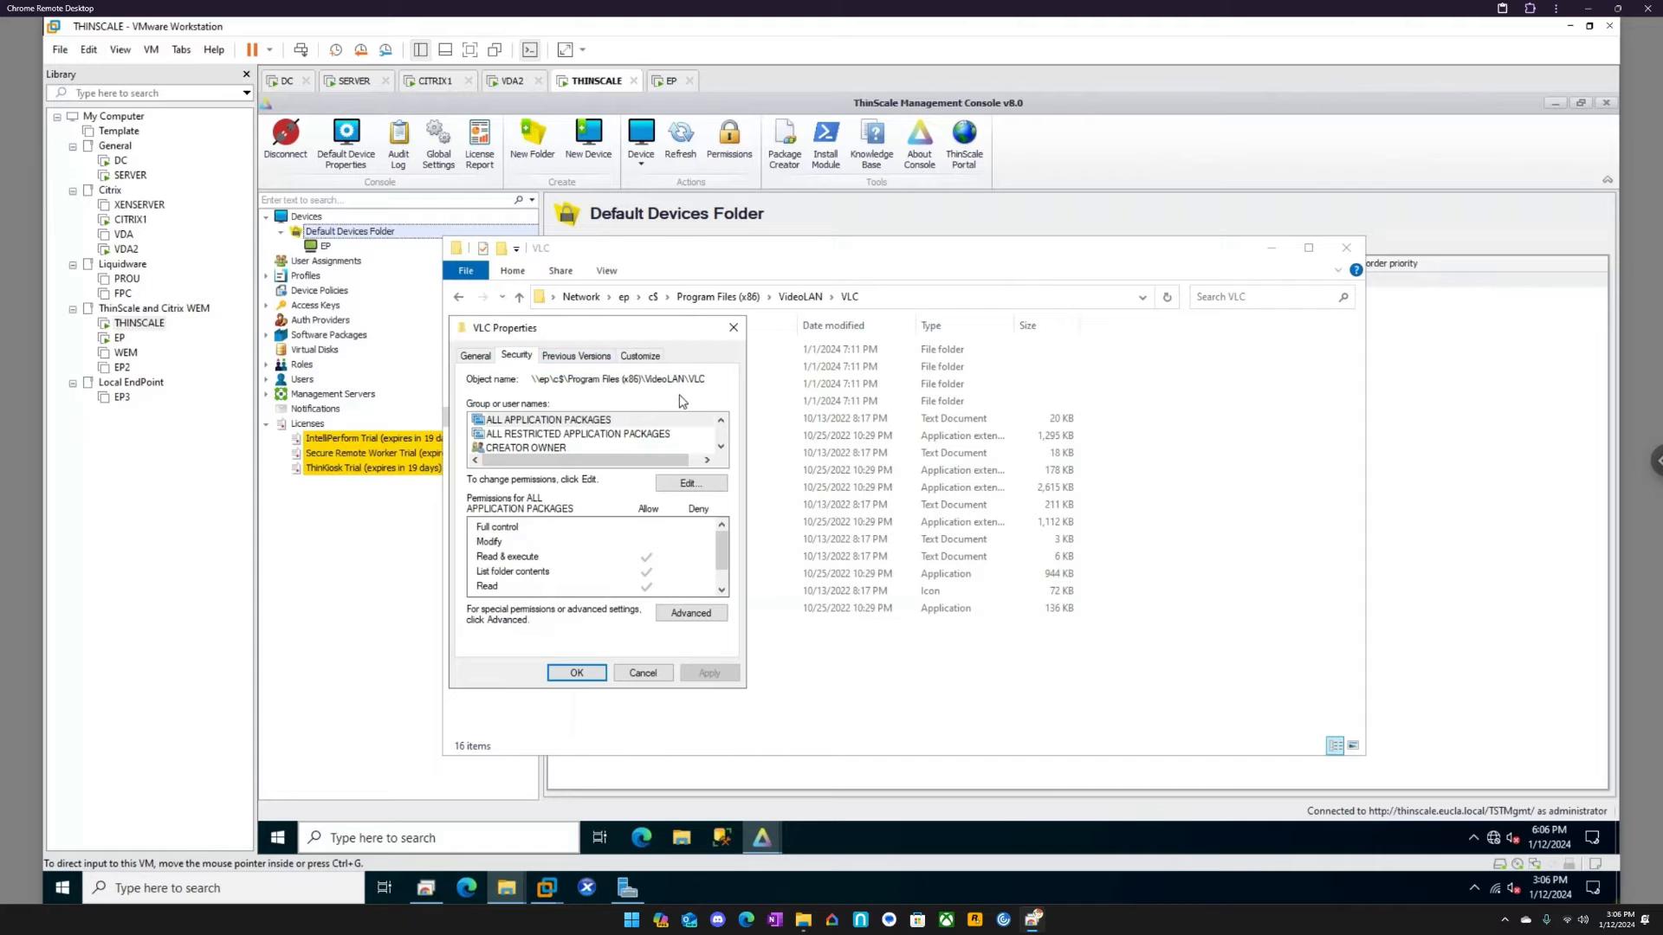
click(486, 358)
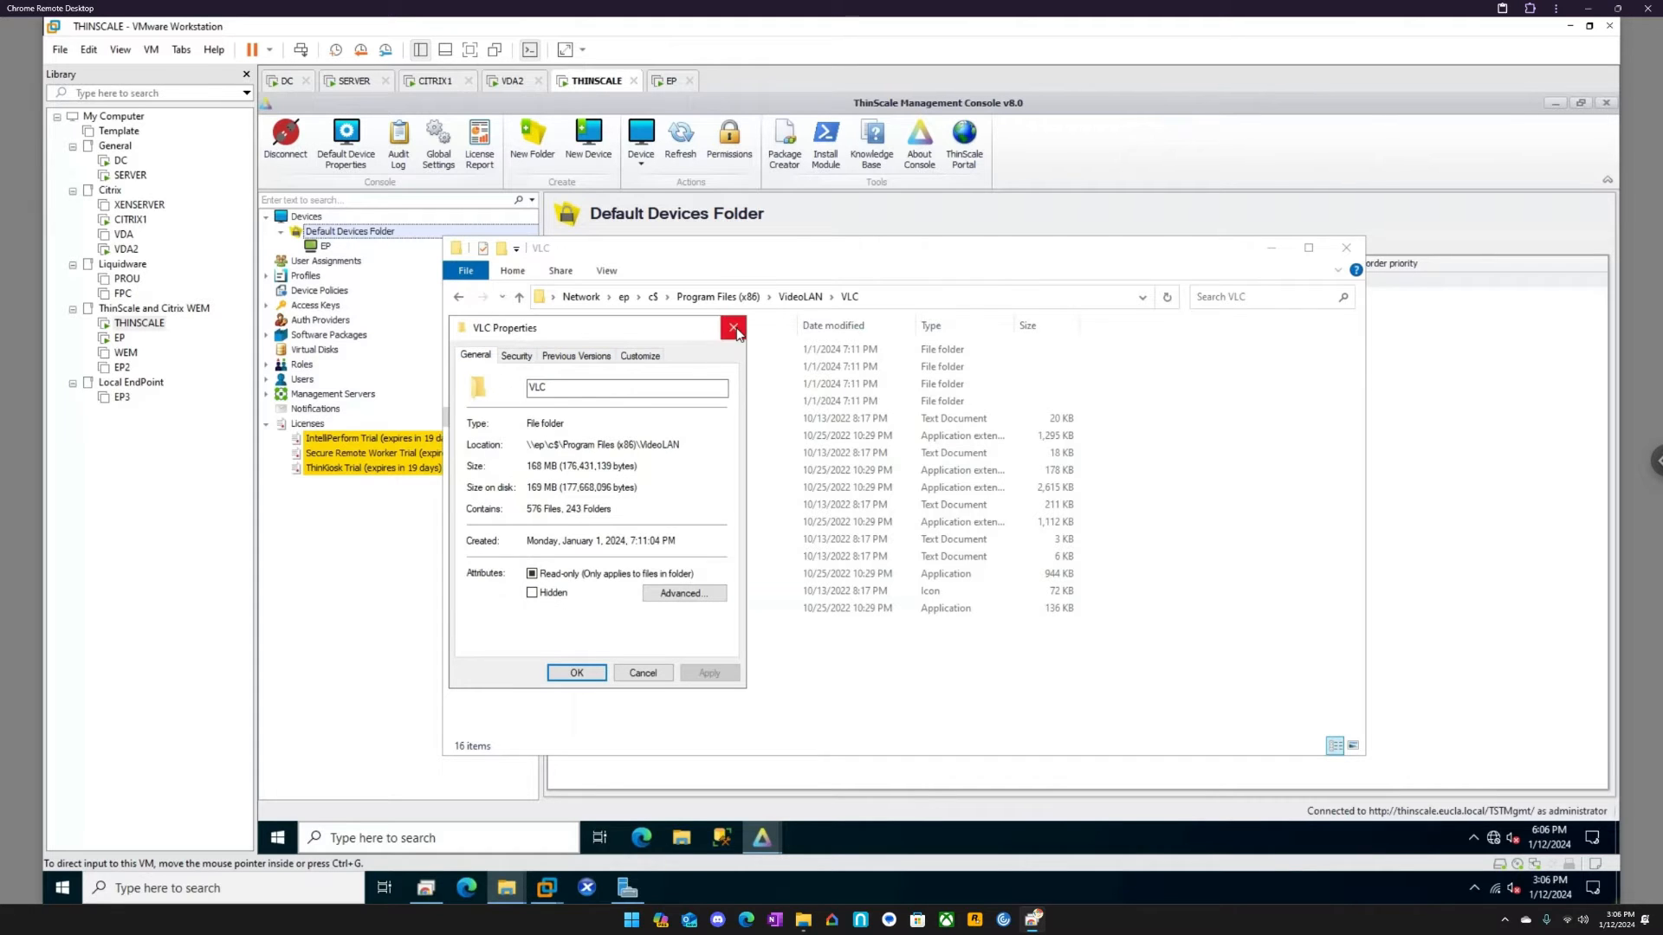
click(733, 329)
- Copy the path c$\Program Files (x86)\VideoLAN\VLC\vlc.exe from the object name in the security properties of vlc.exe
right_click(631, 573)
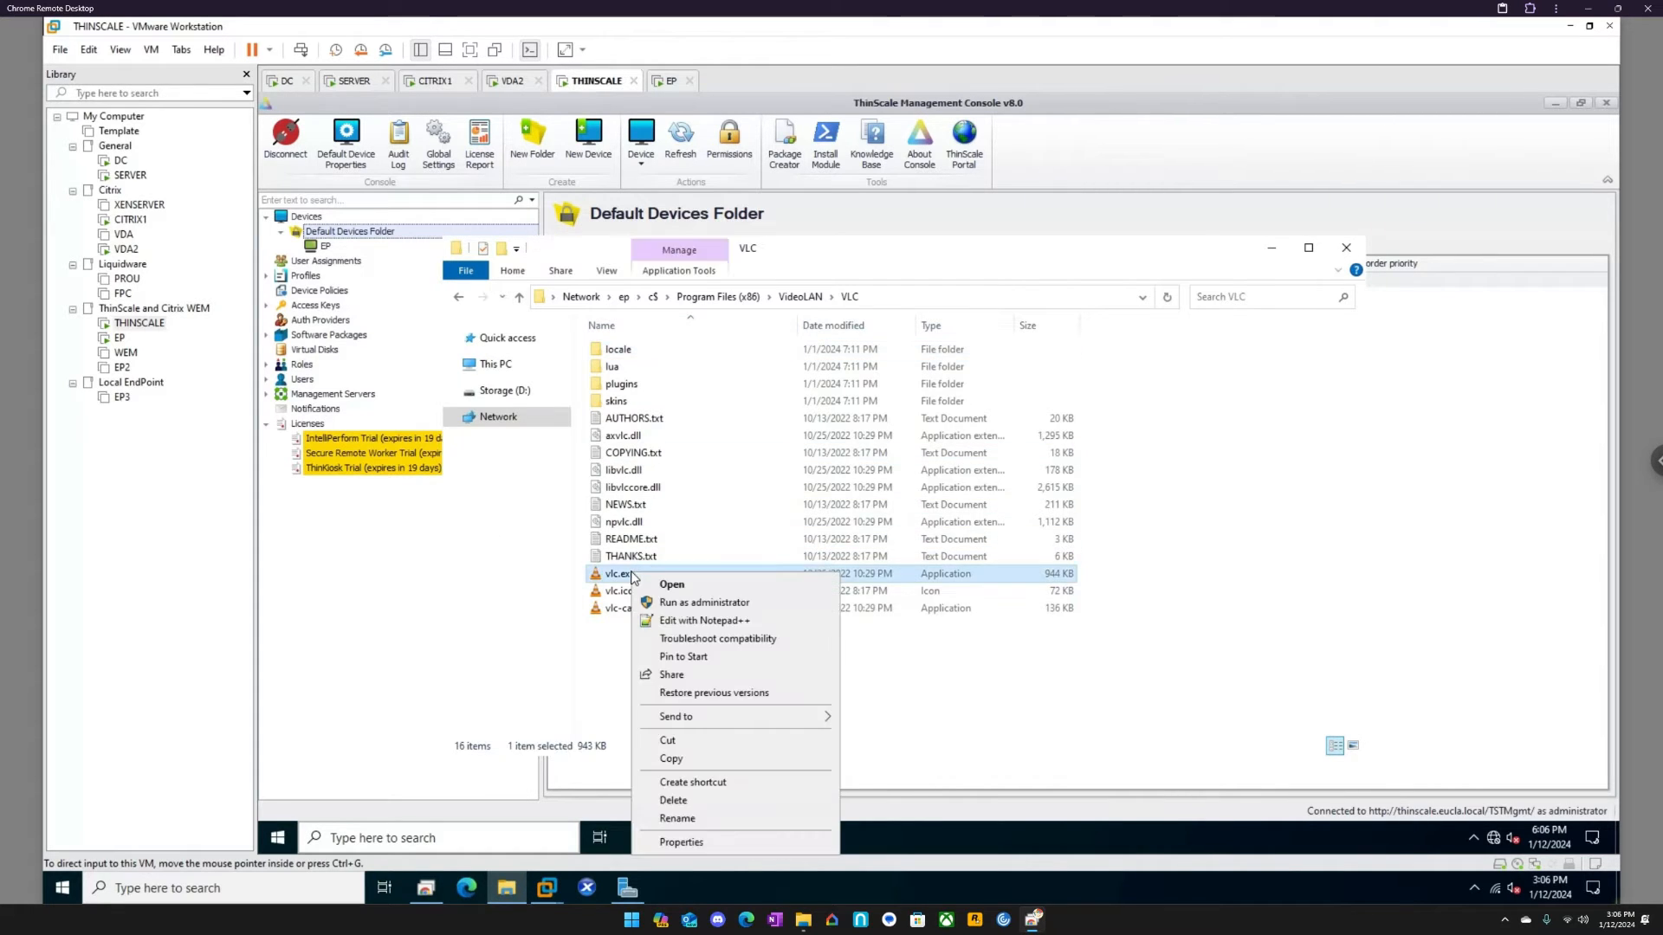
click(693, 842)
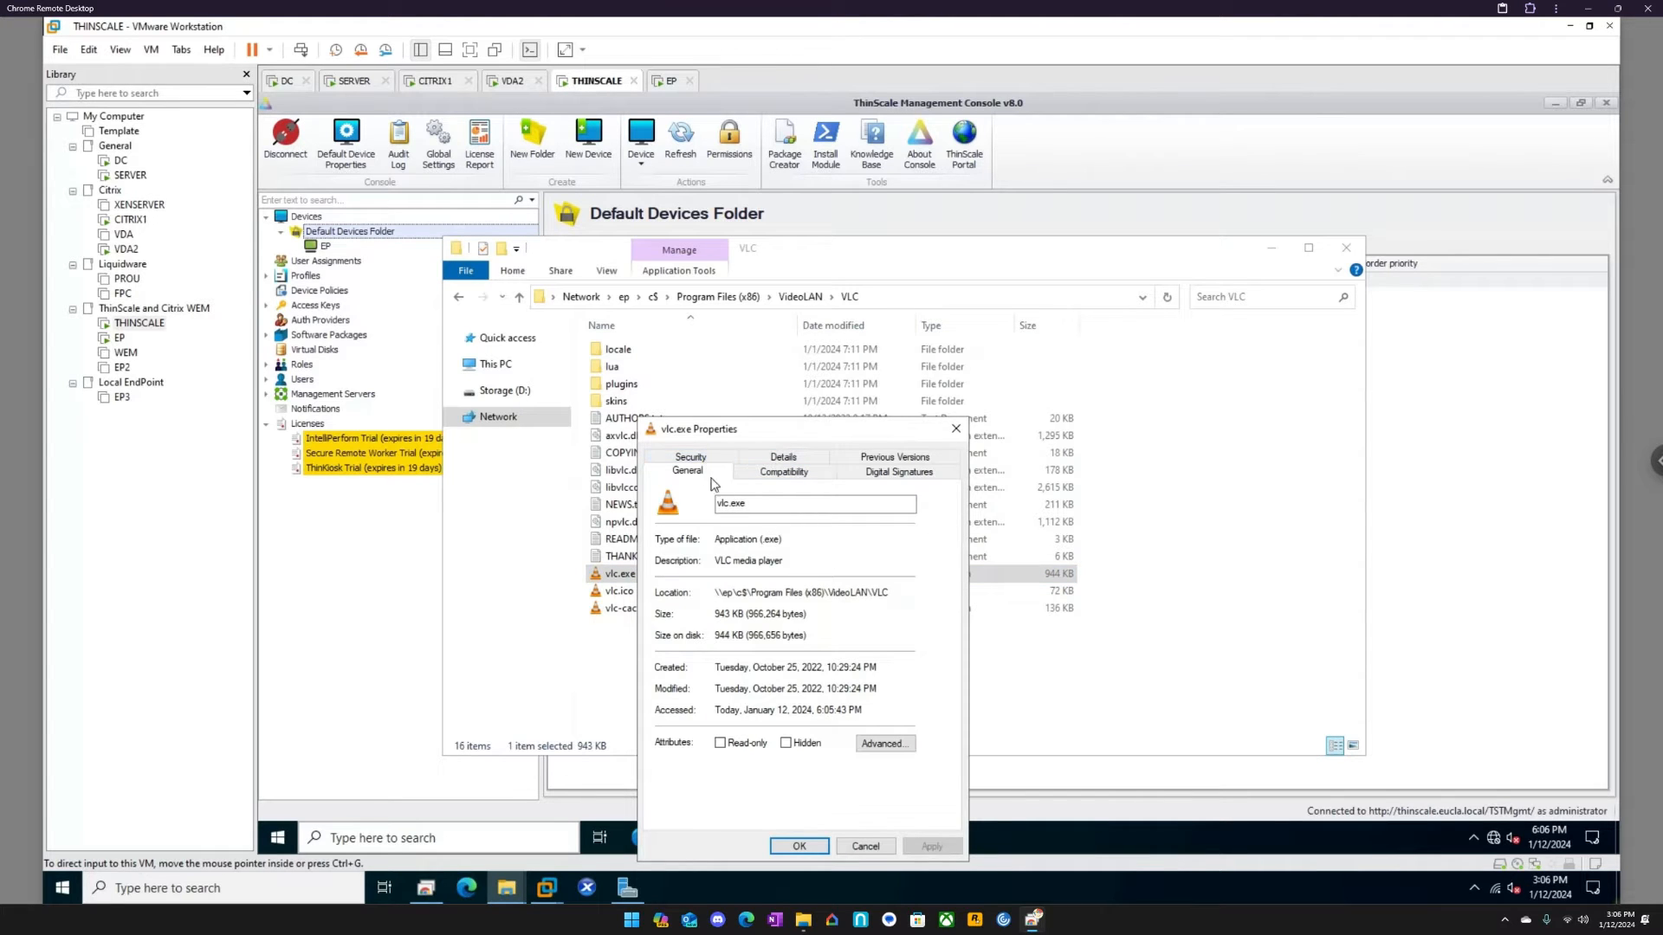
click(704, 459)
drag(928, 495, 743, 498)
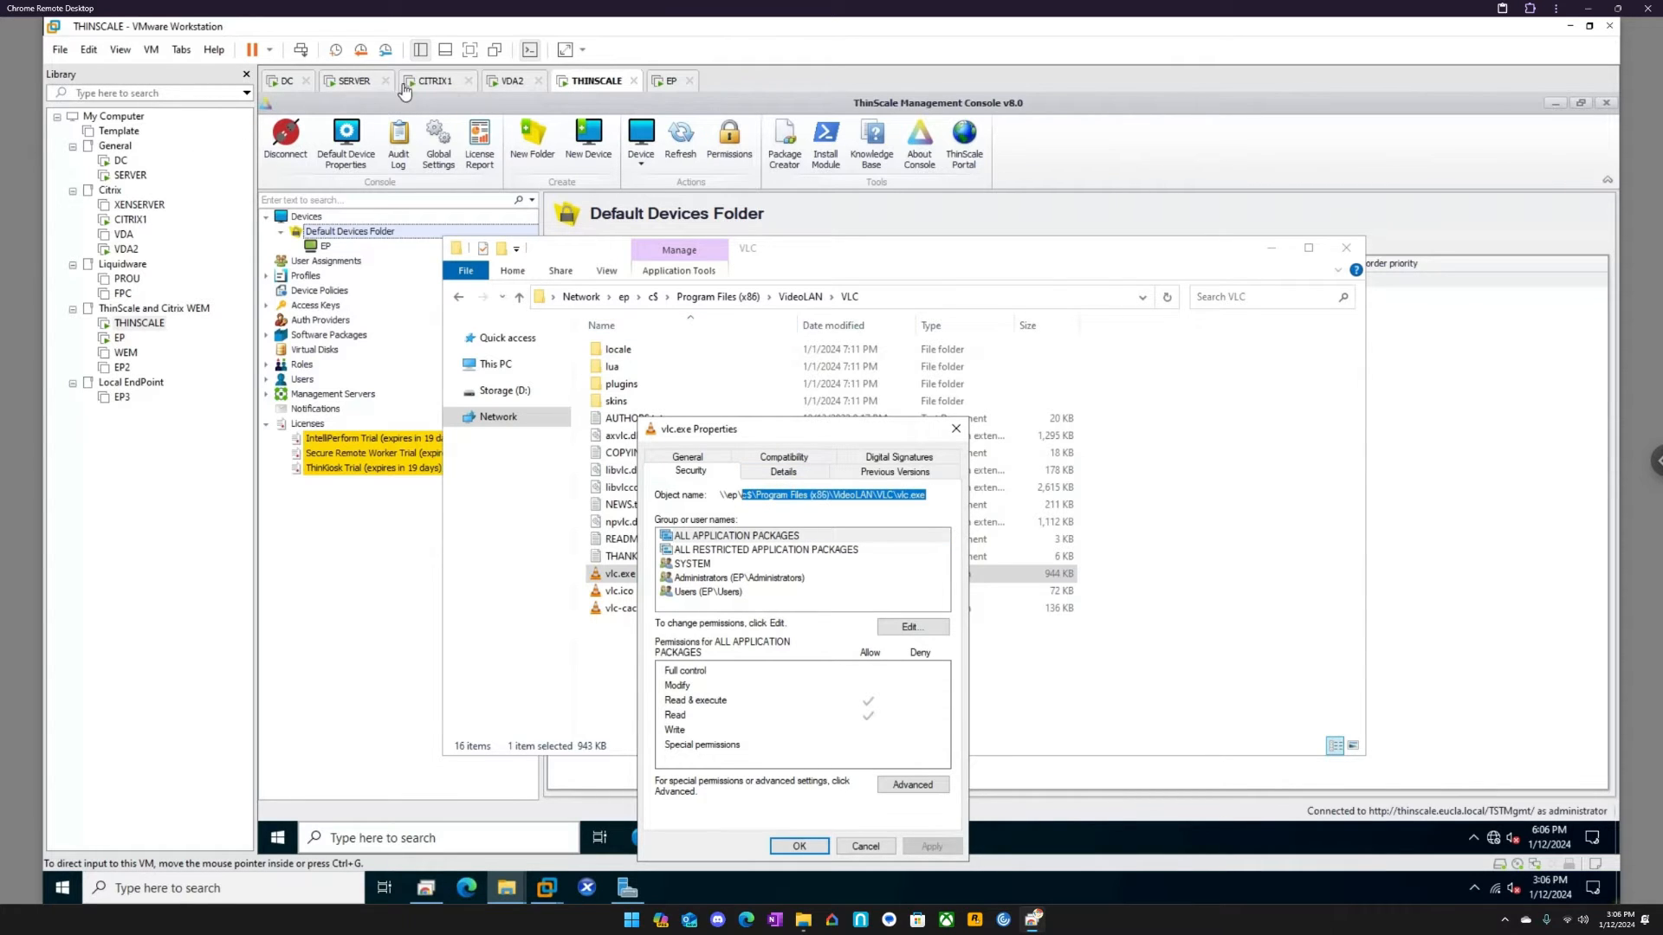
- Switch to the CITRIX1 machine and set the local application path to C:\Program Files (x86)\VideoLAN\VLC\vlc.exe in the Local Application Access wizard
click(438, 80)
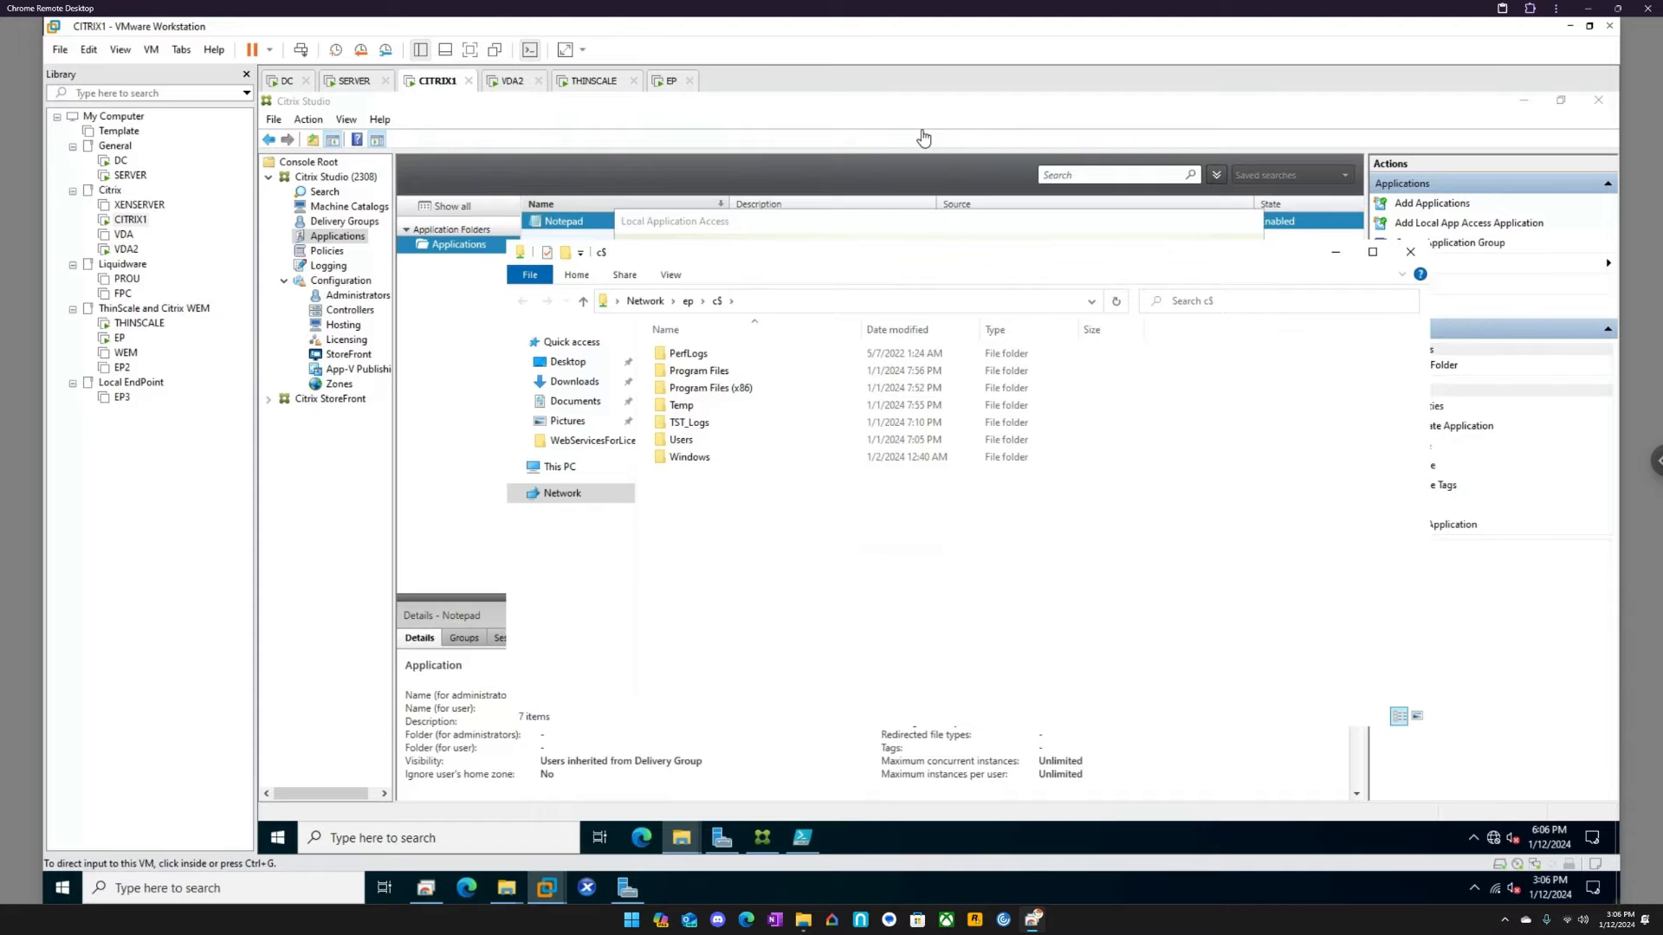
click(925, 136)
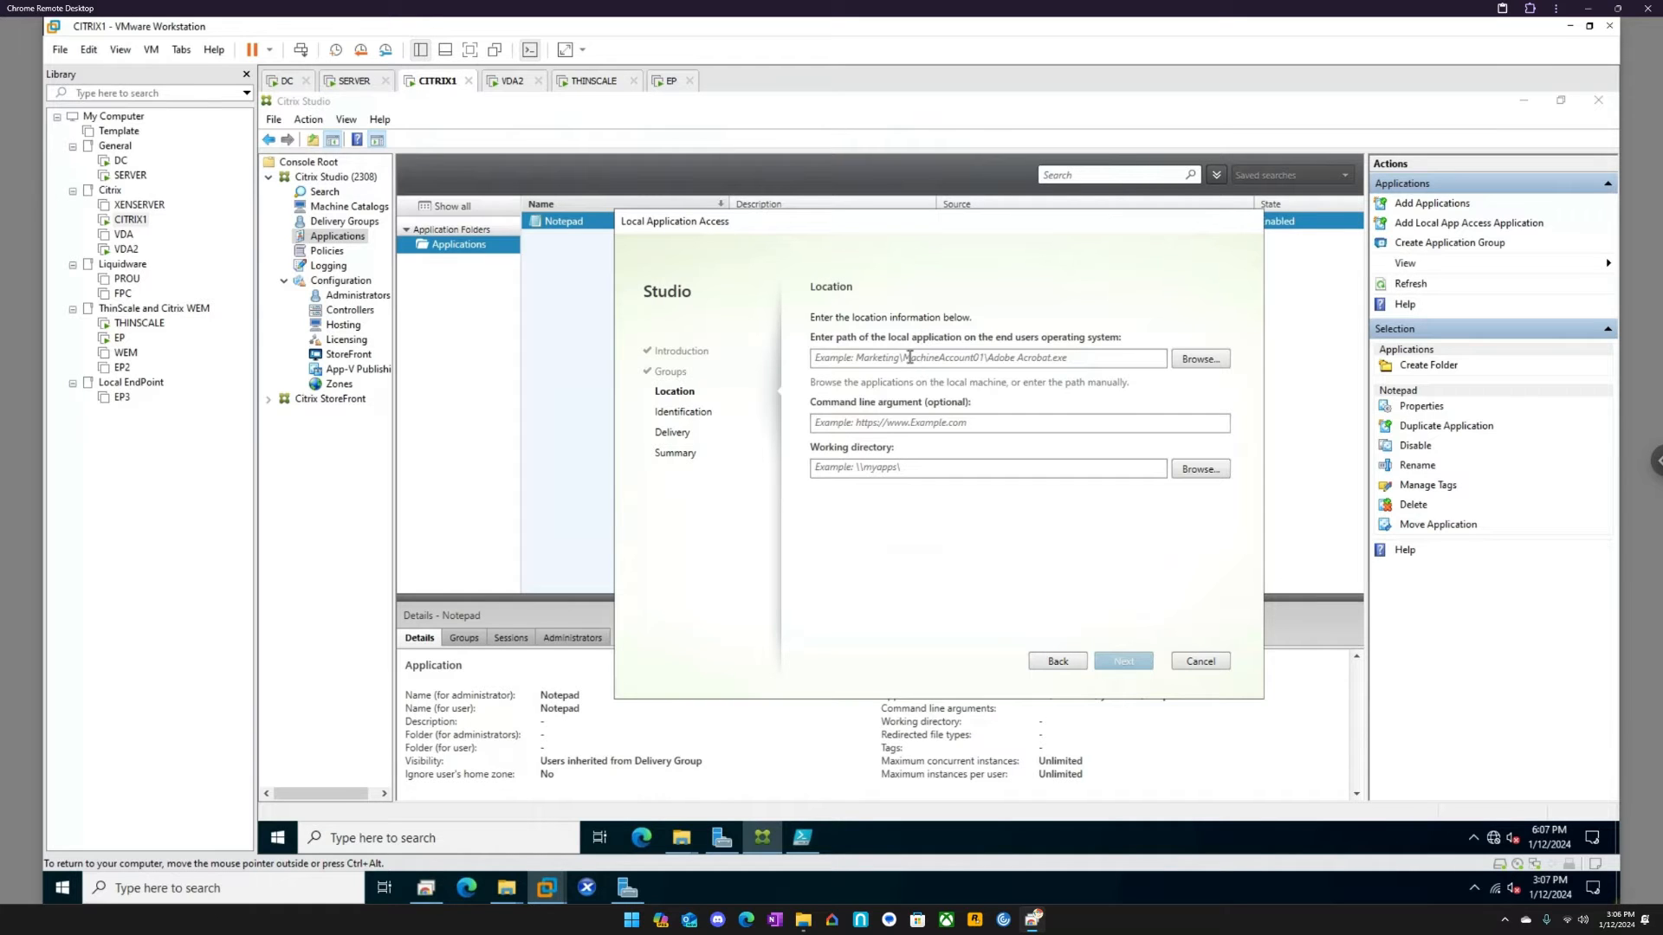
click(909, 357)
text(c$\Program Files (x86)\VideoLAN\VLC\vlc.exe)
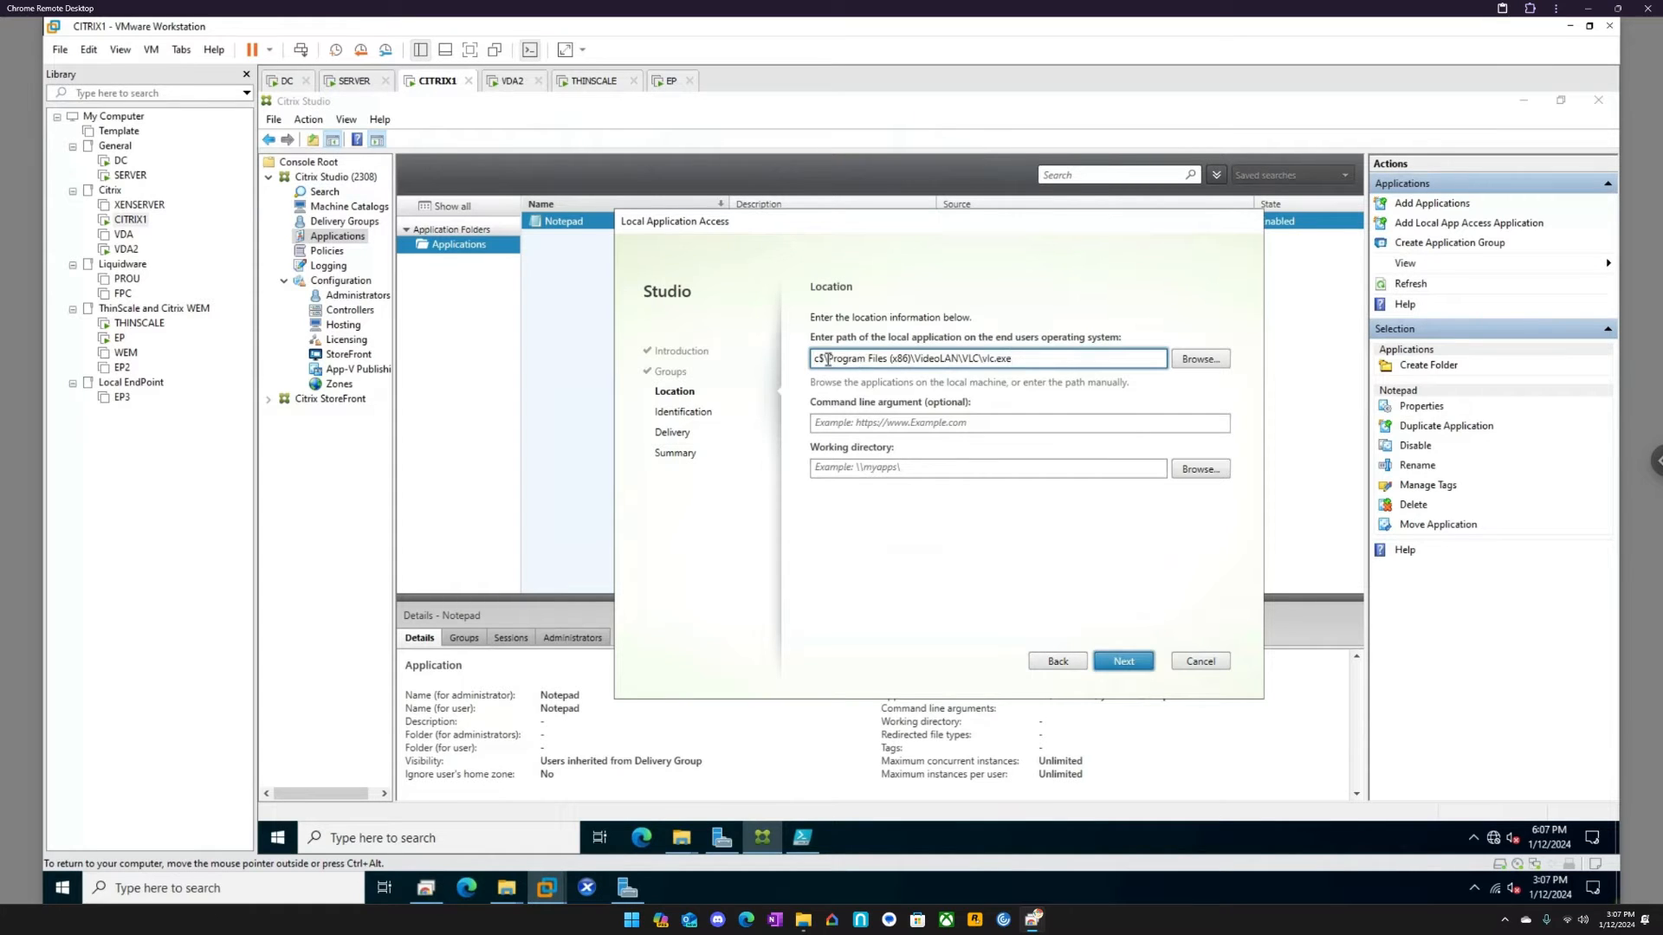
drag(828, 360, 809, 368)
text(C:)
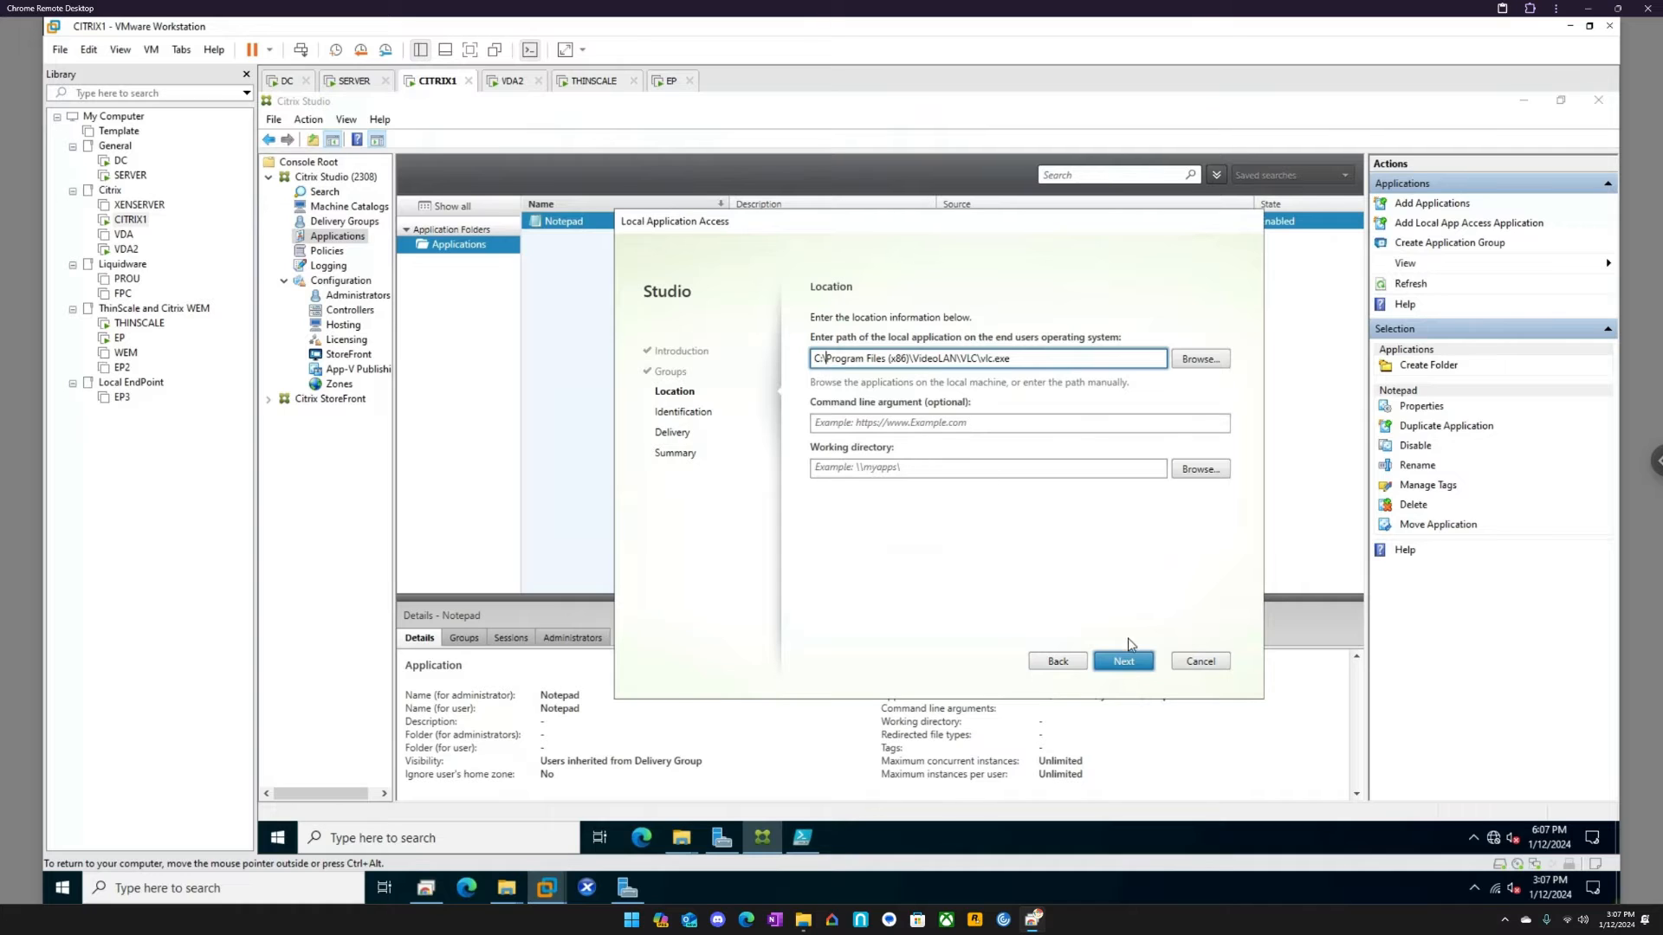
click(1126, 662)
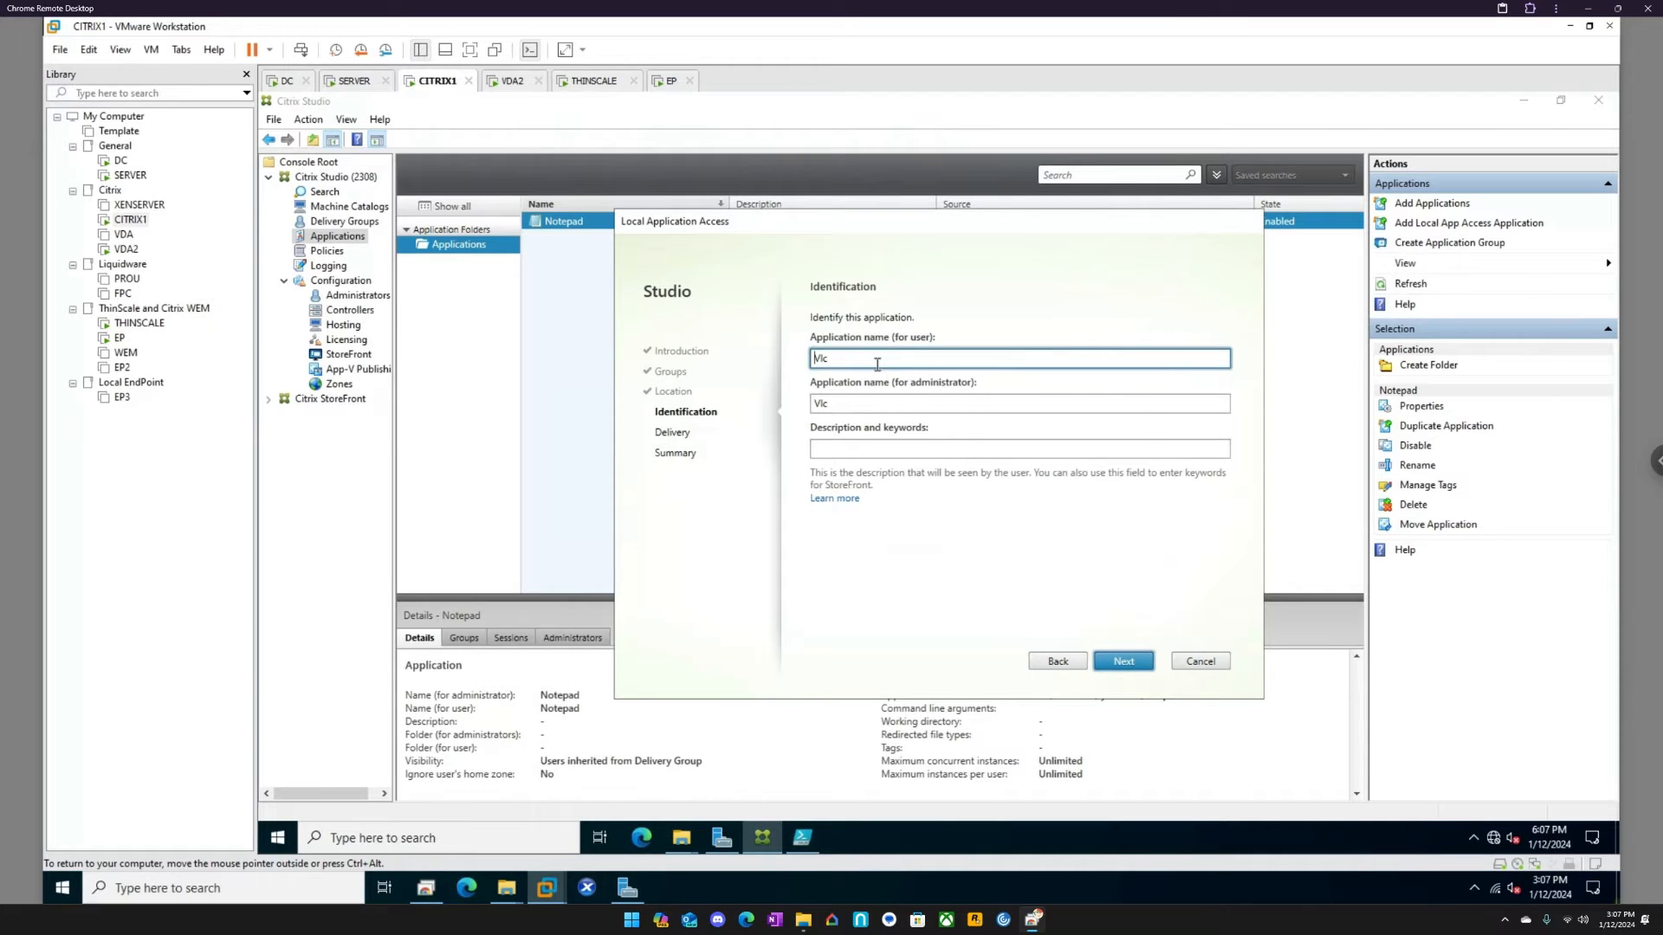
- Set both the user and administrator application names to VLC LAA and continue to the delivery settings
drag(876, 364, 760, 367)
text(VLC)
key(Tab)
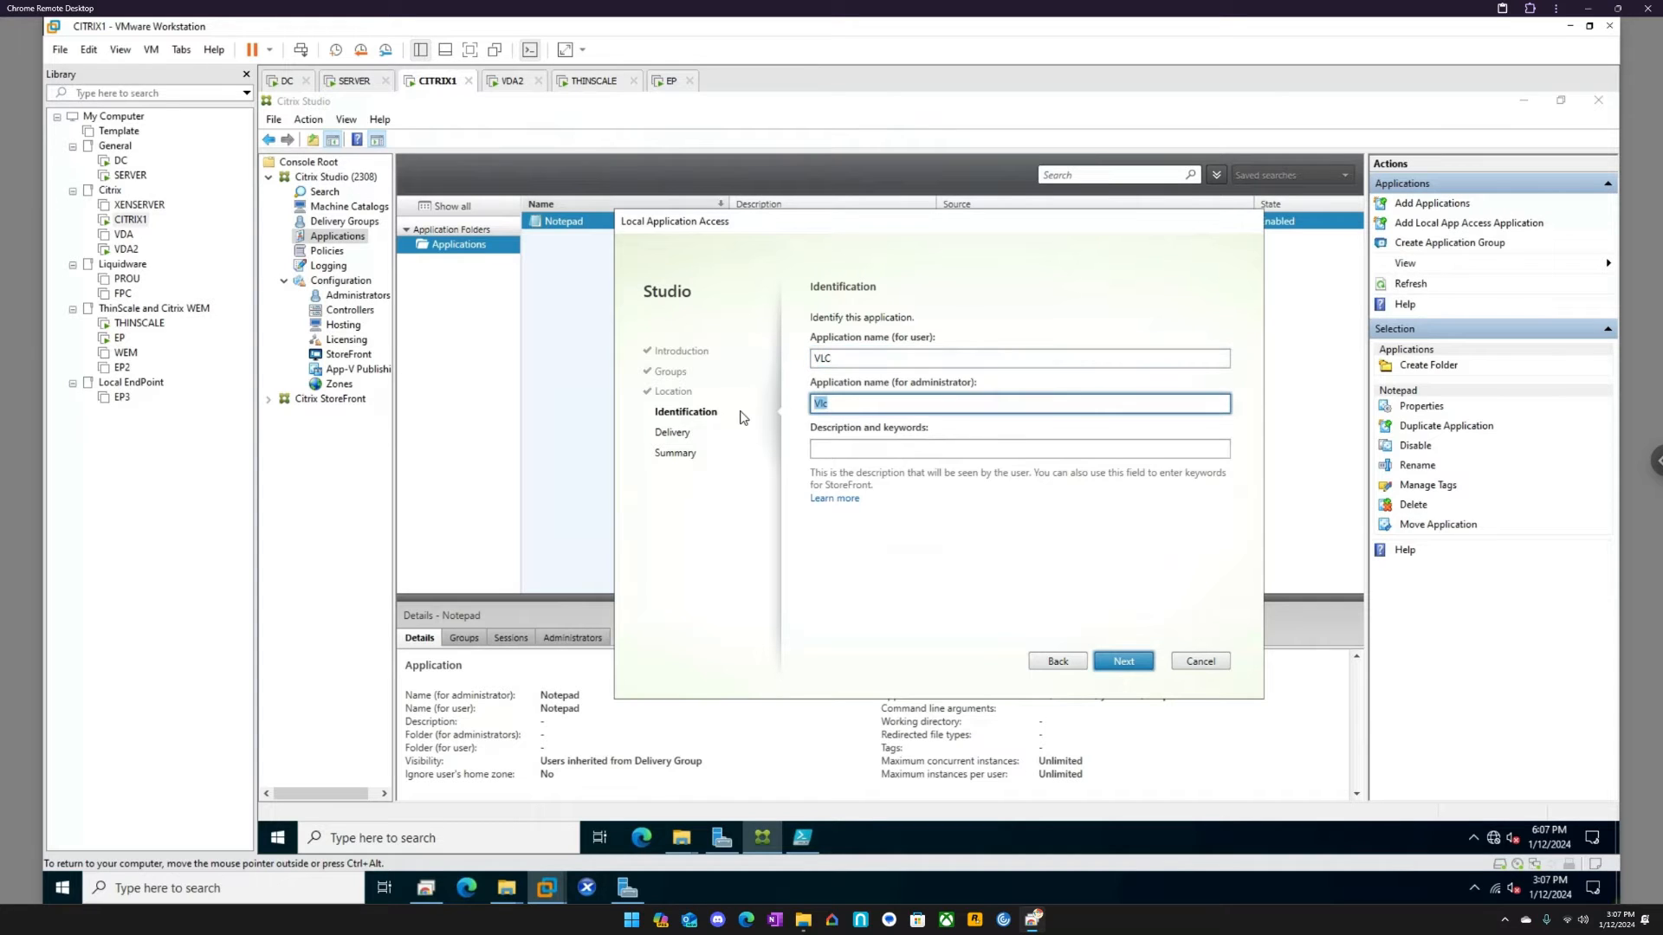
text(C)
click(842, 357)
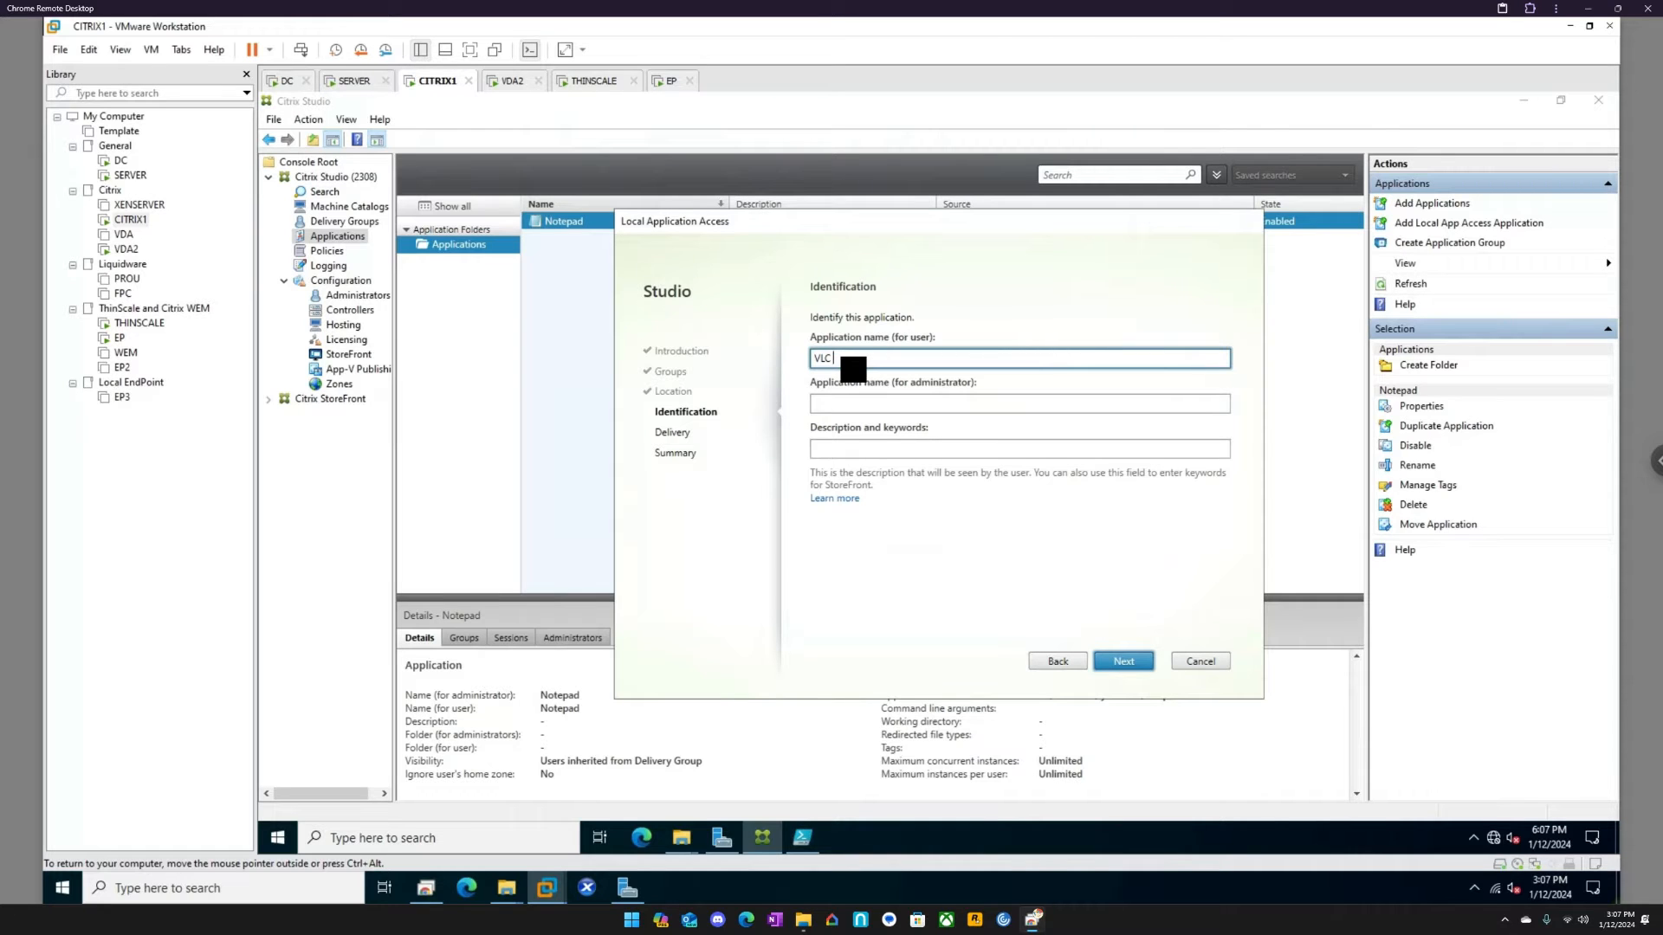
text(LAA)
key(ctrl+a)
key(ctrl+c)
click(847, 404)
key(ctrl+v)
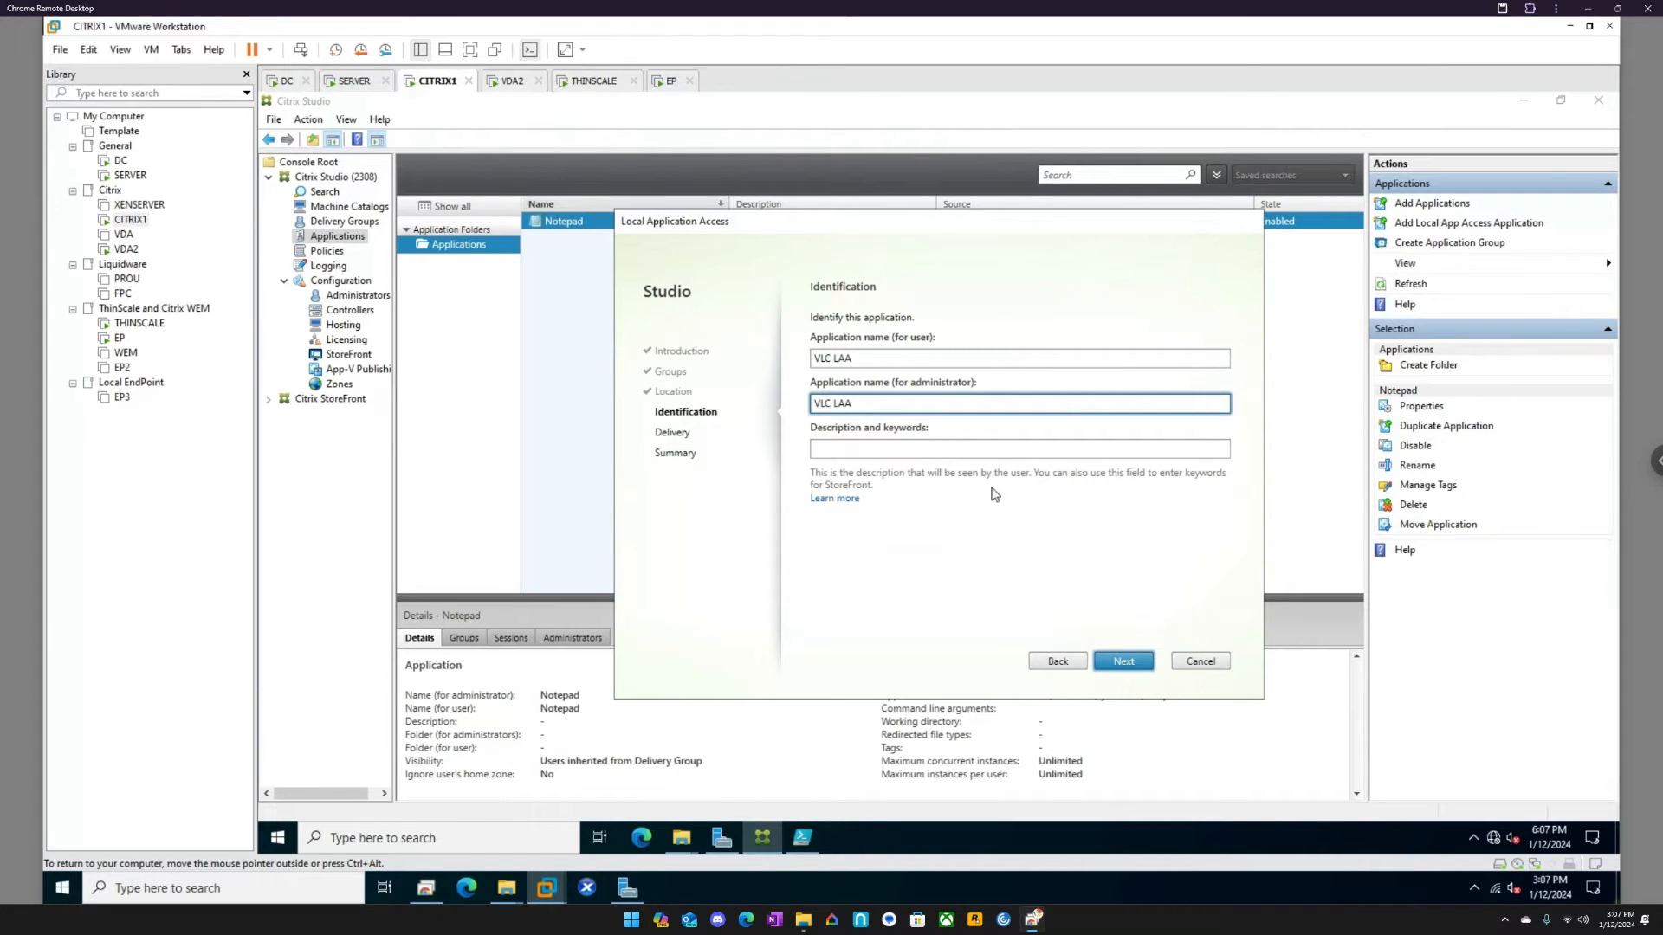
click(1126, 663)
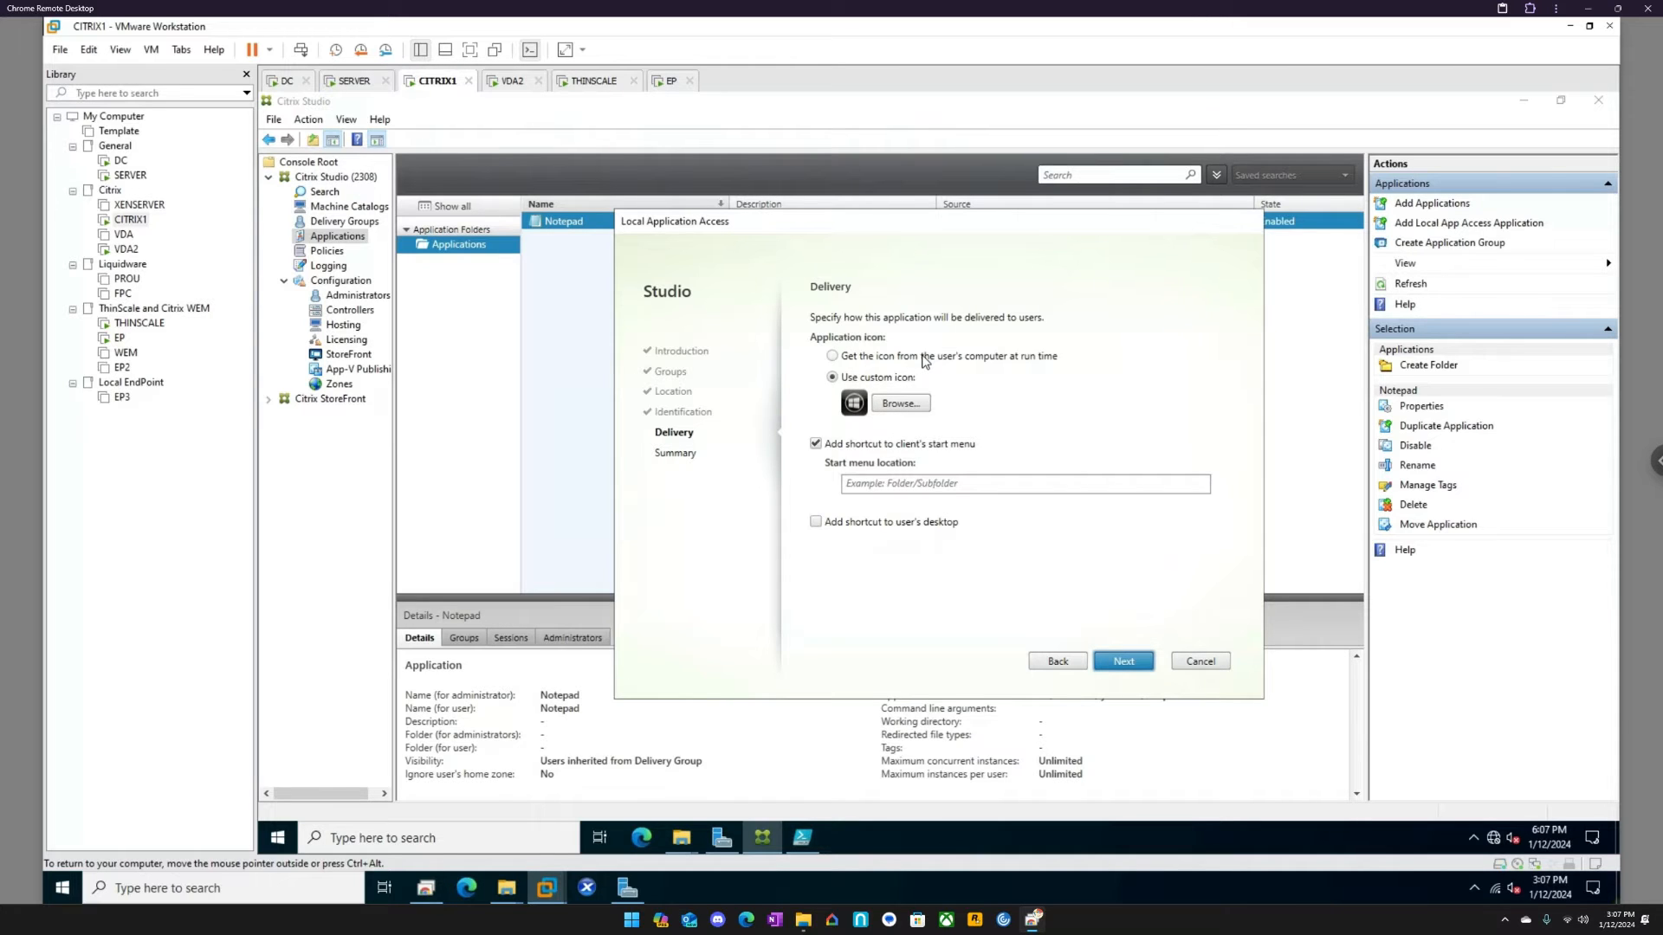
- Finish publishing VLC LAA with the icon taken from the user's computer at run time, a desktop shortcut and start menu location LAA
click(925, 360)
click(900, 524)
click(967, 488)
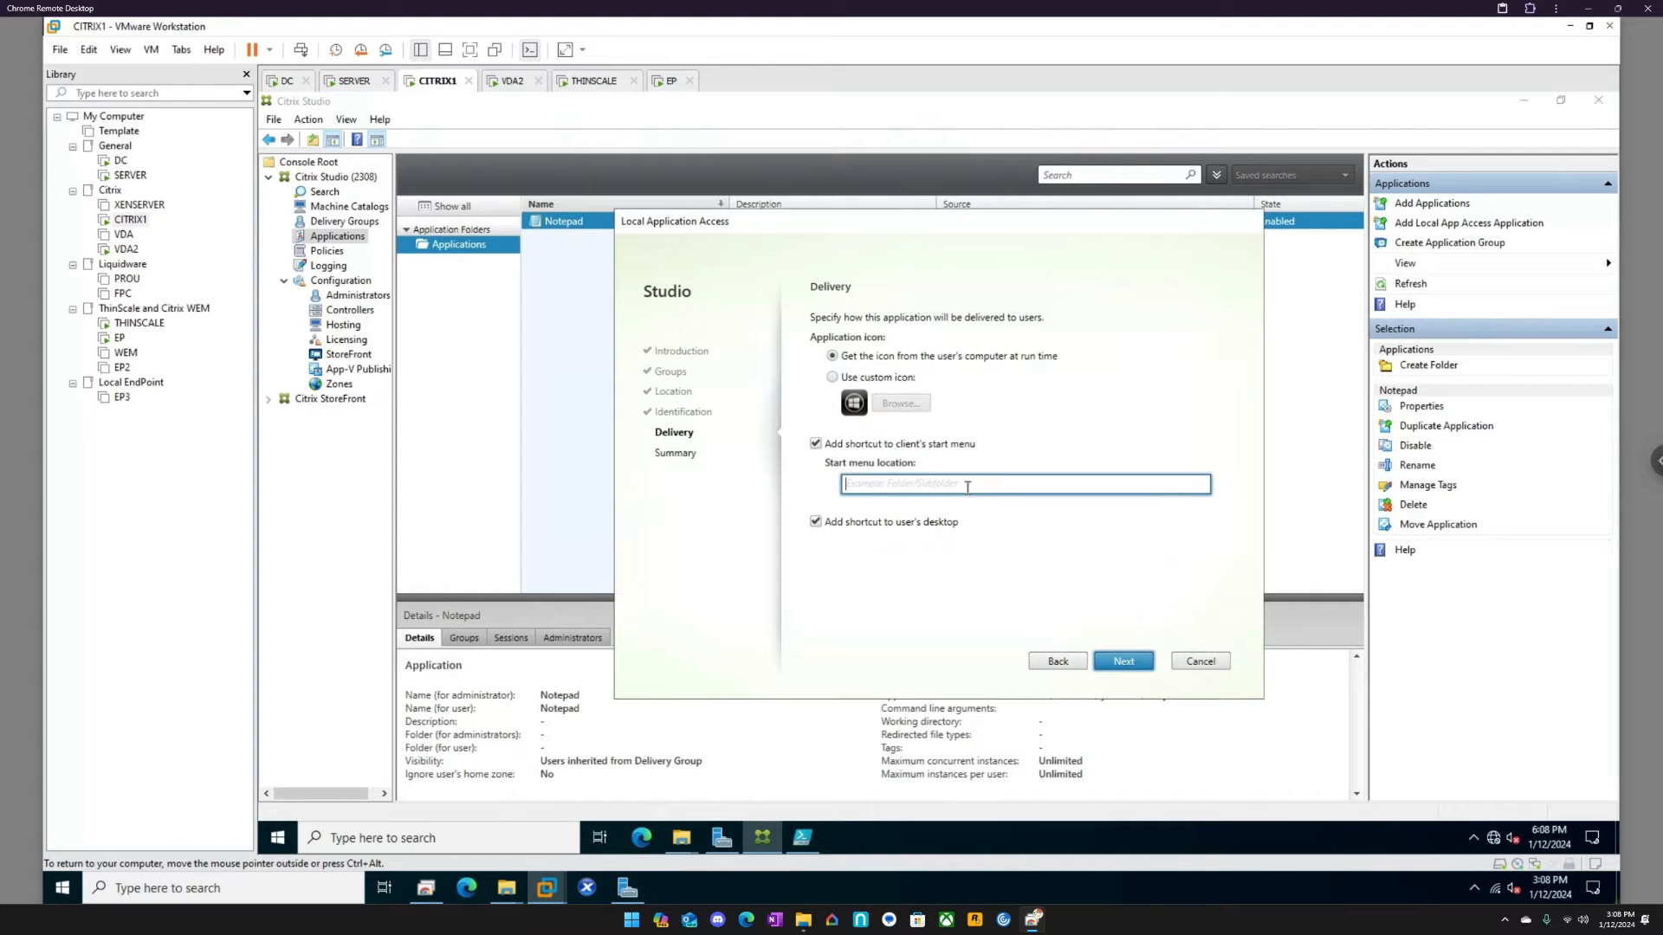
text(LAA)
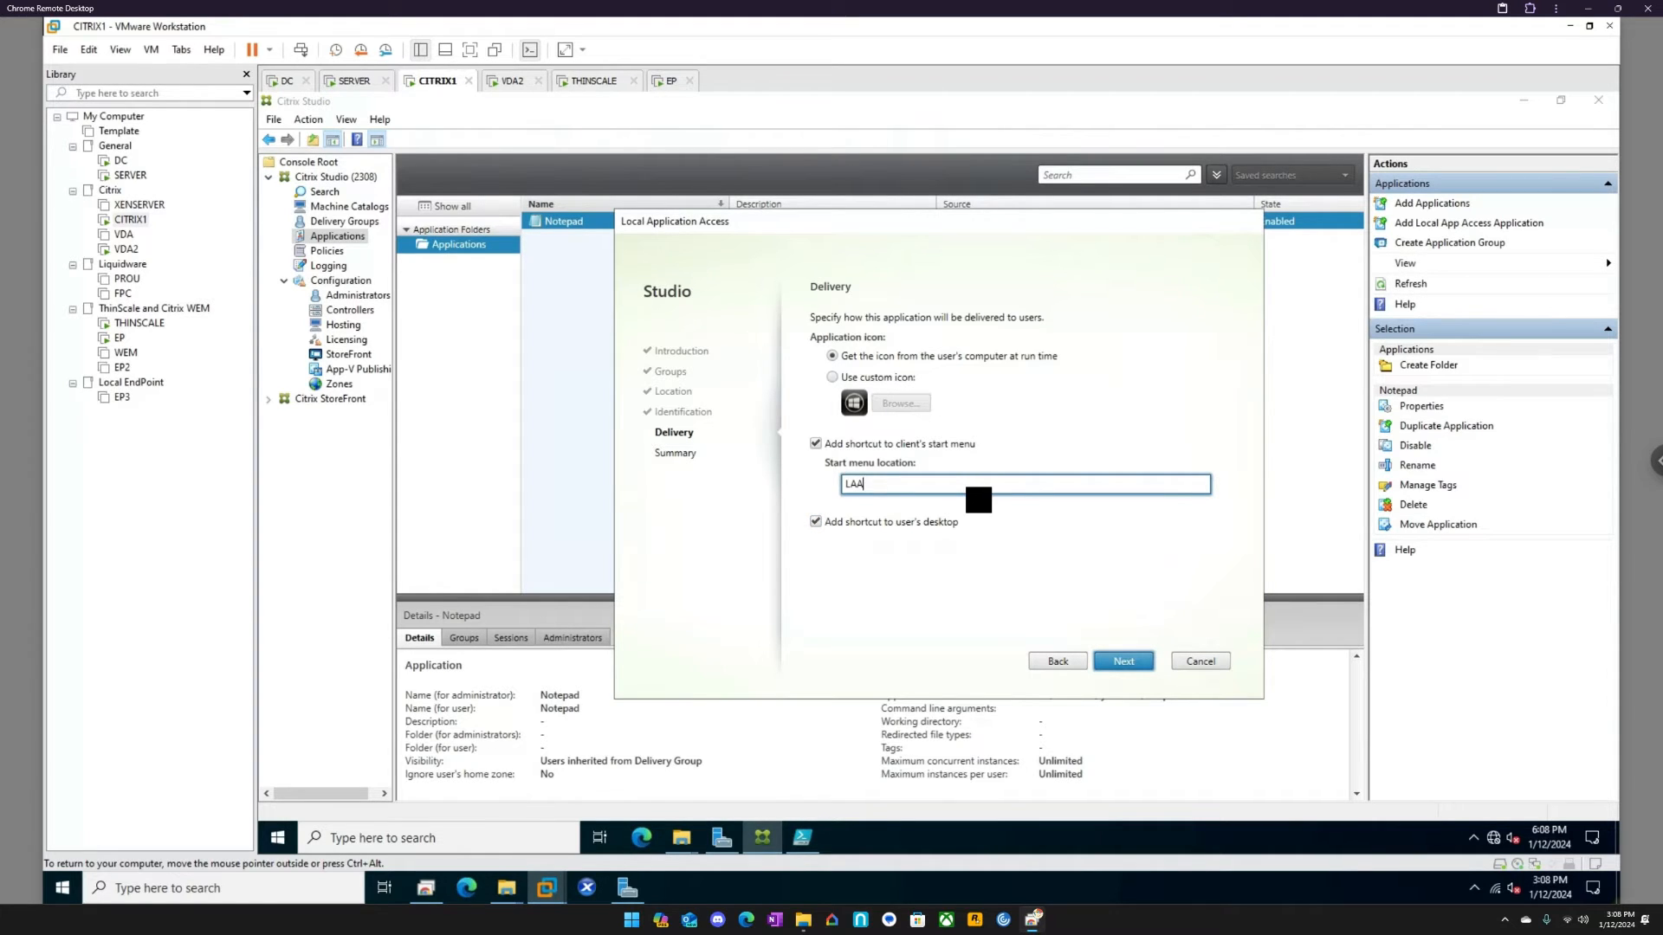
click(1125, 661)
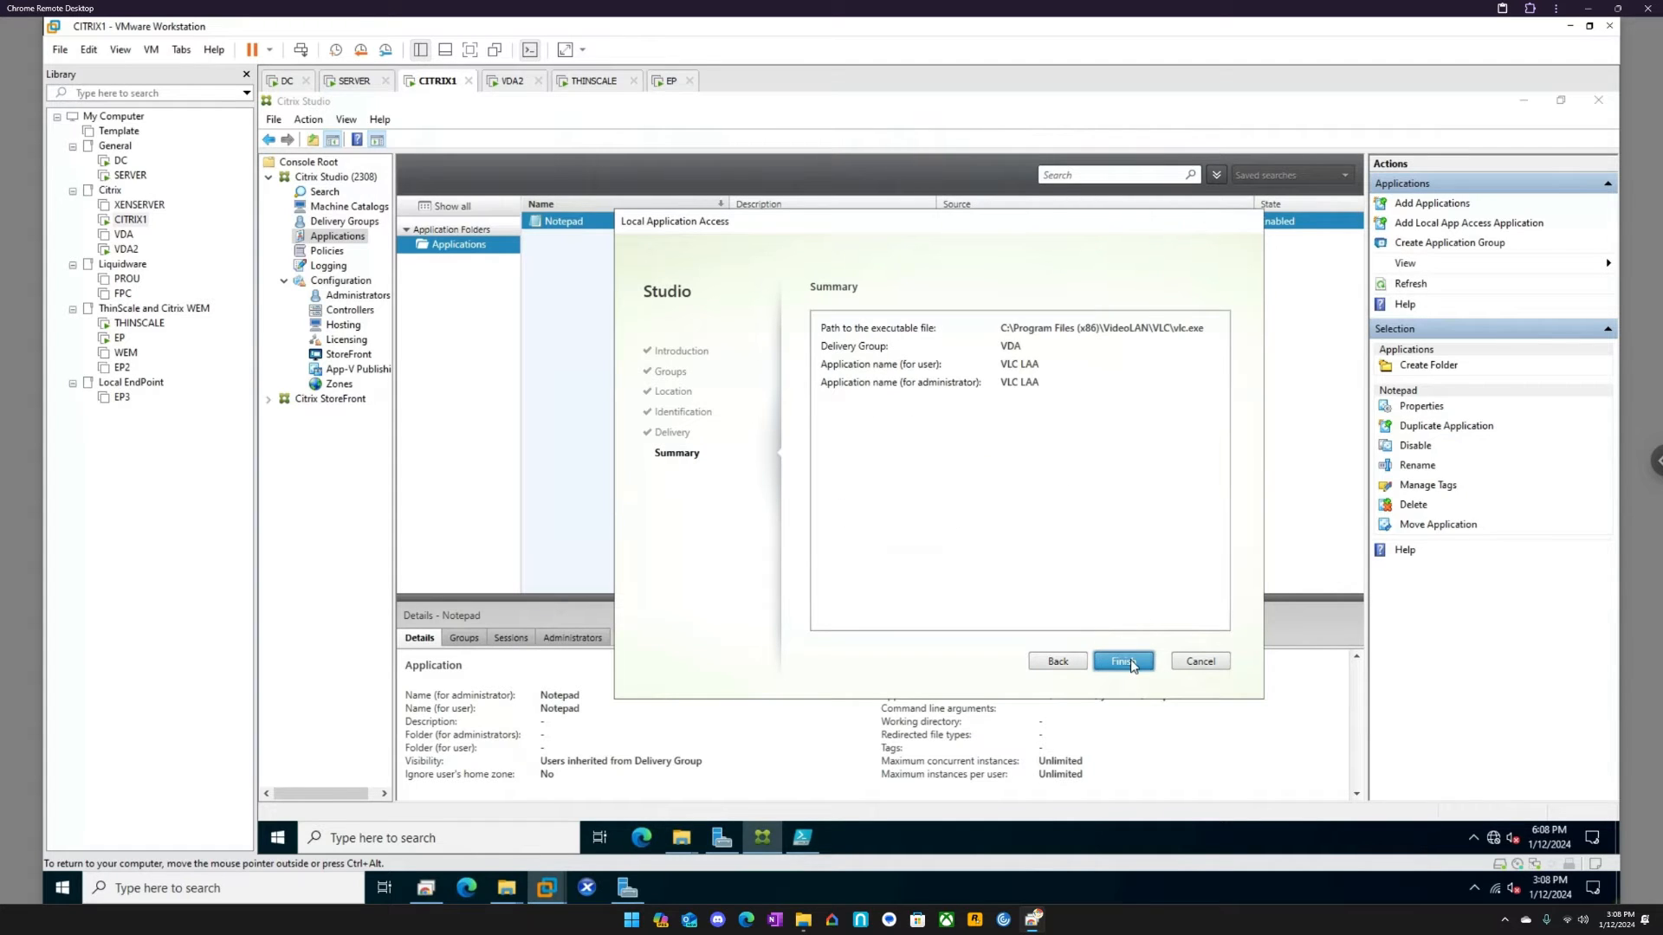
key(Return)
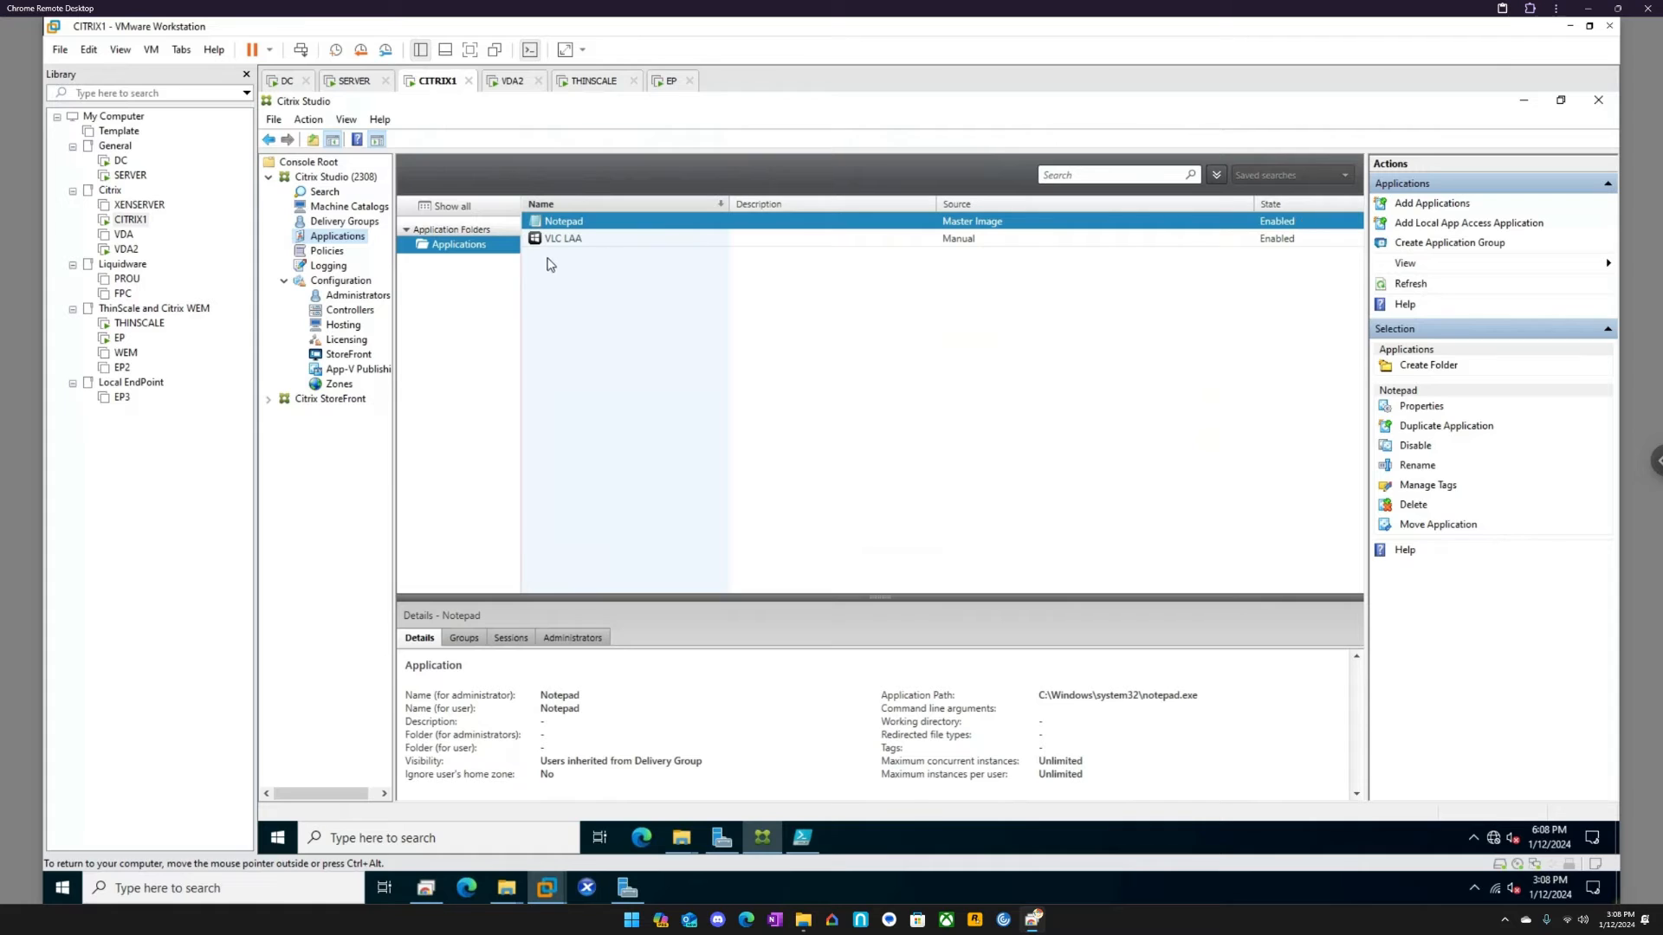
click(563, 243)
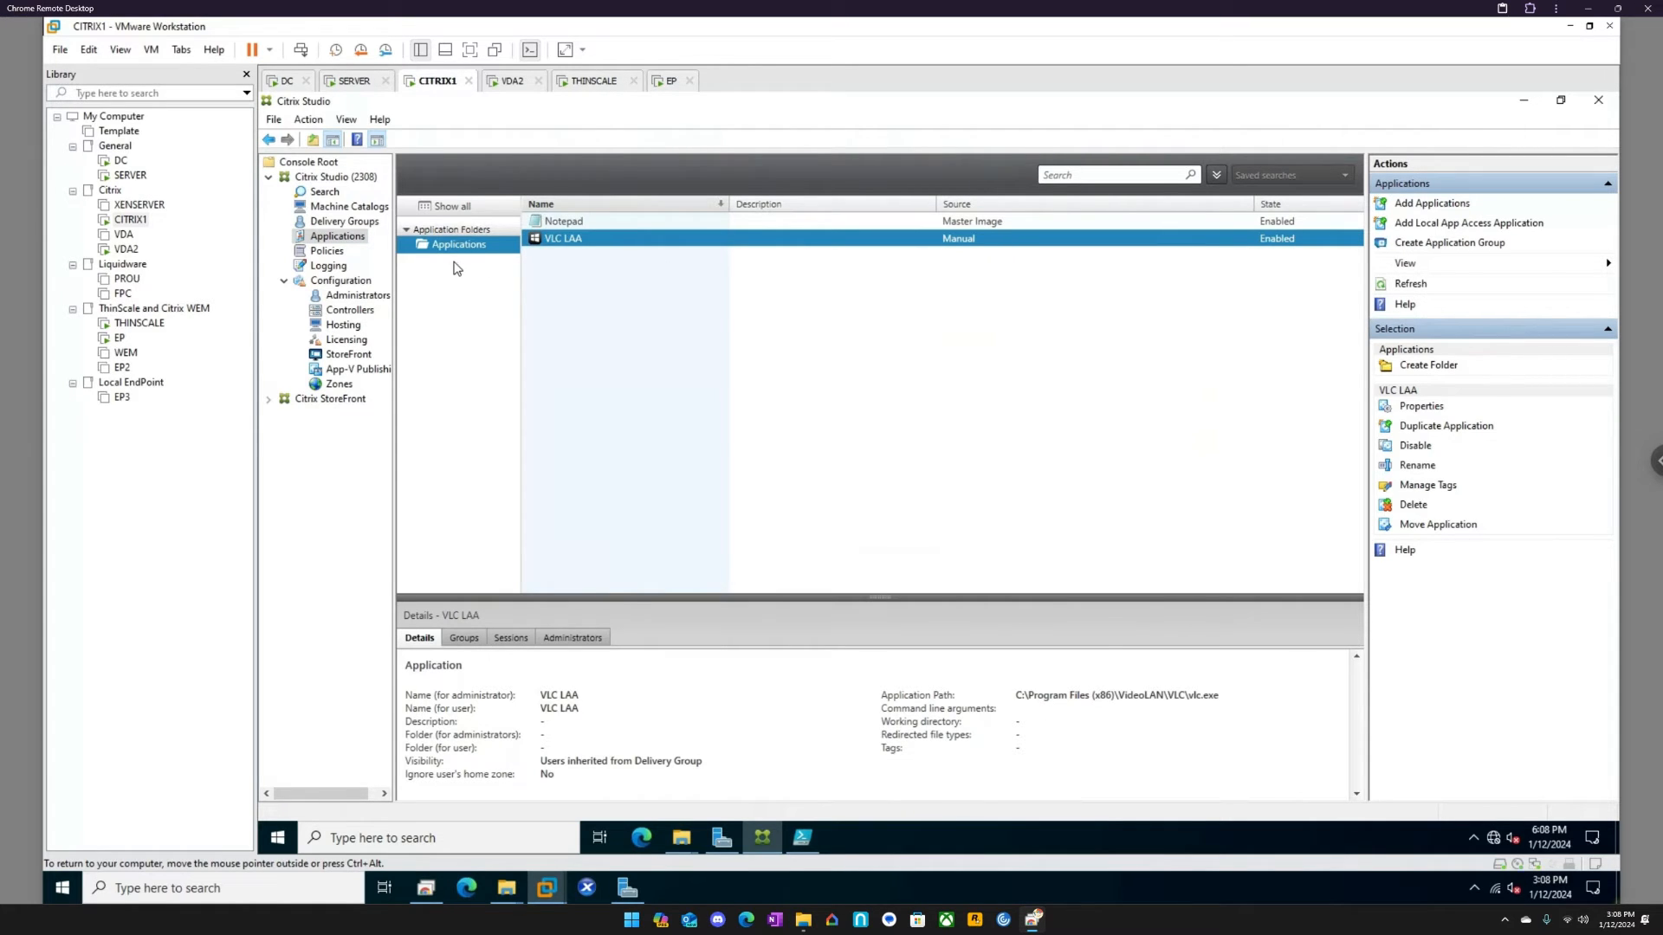
- Create a folder named Local App Access under the Applications folder
right_click(457, 246)
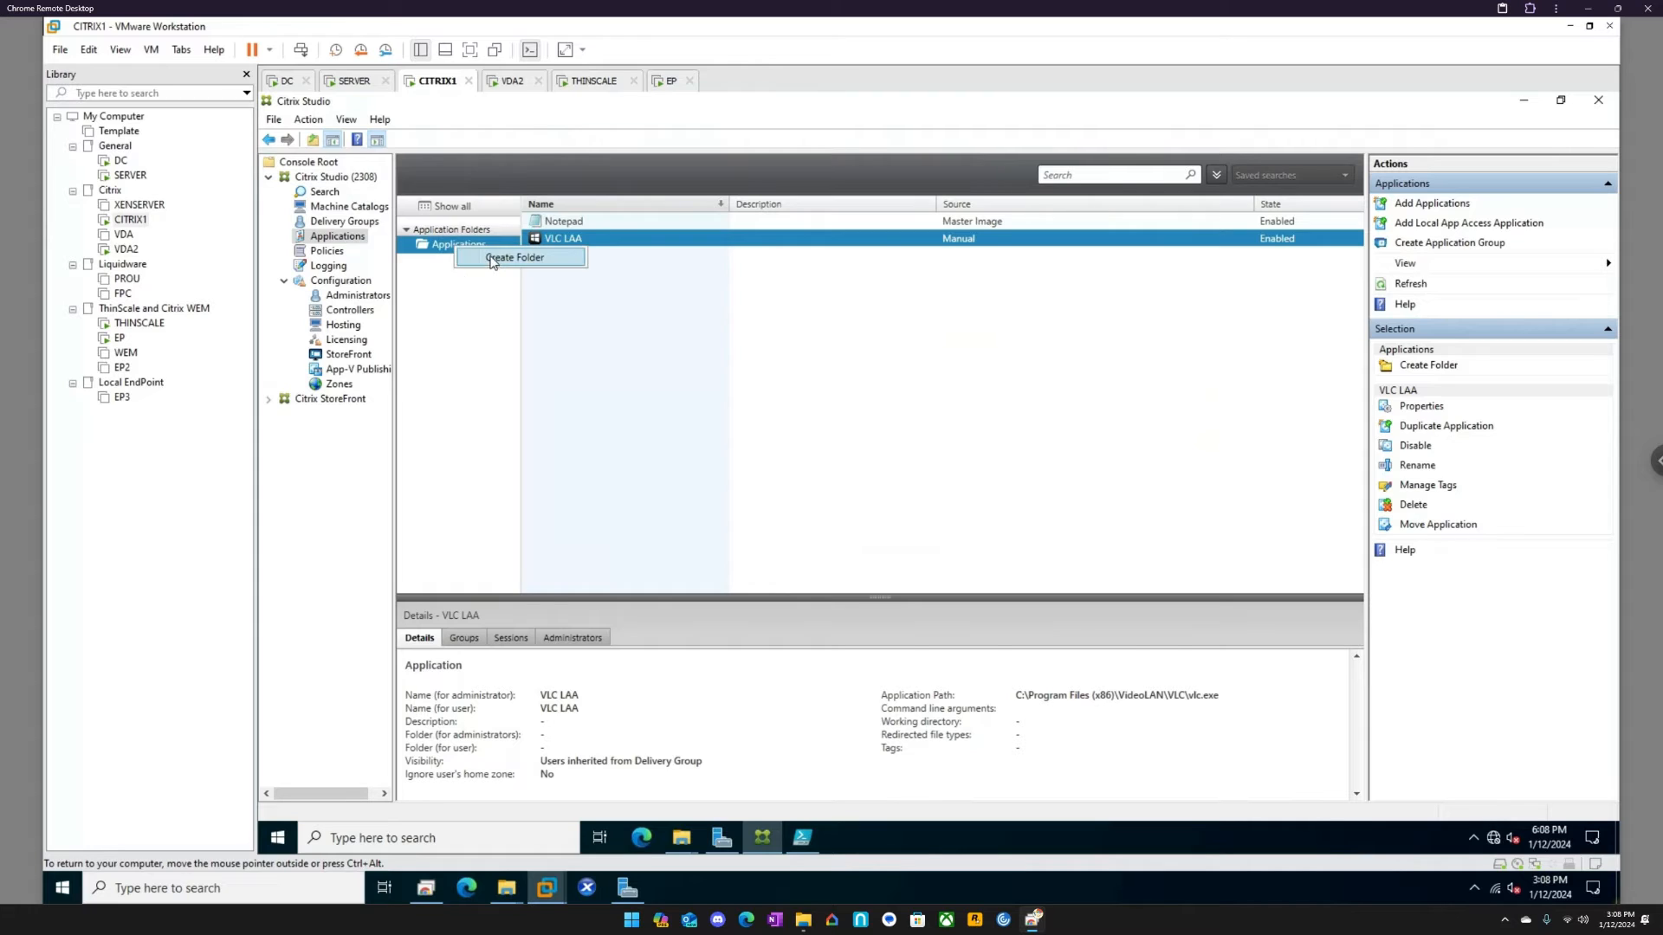
click(487, 265)
text(Local App)
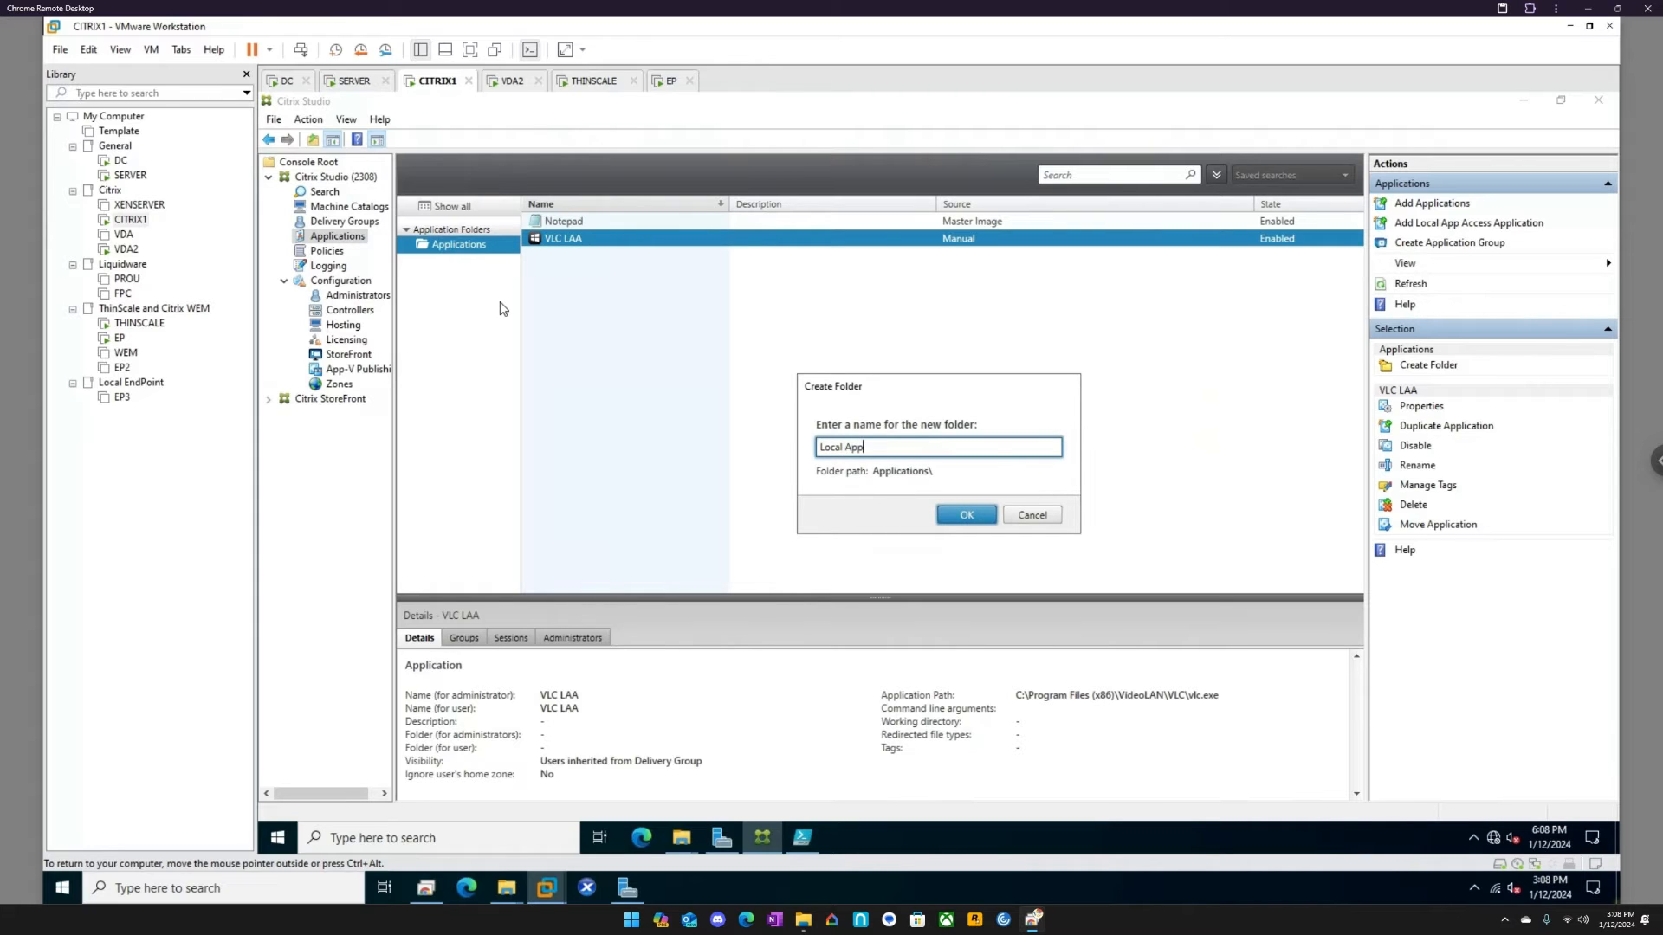
text( Access)
key(Return)
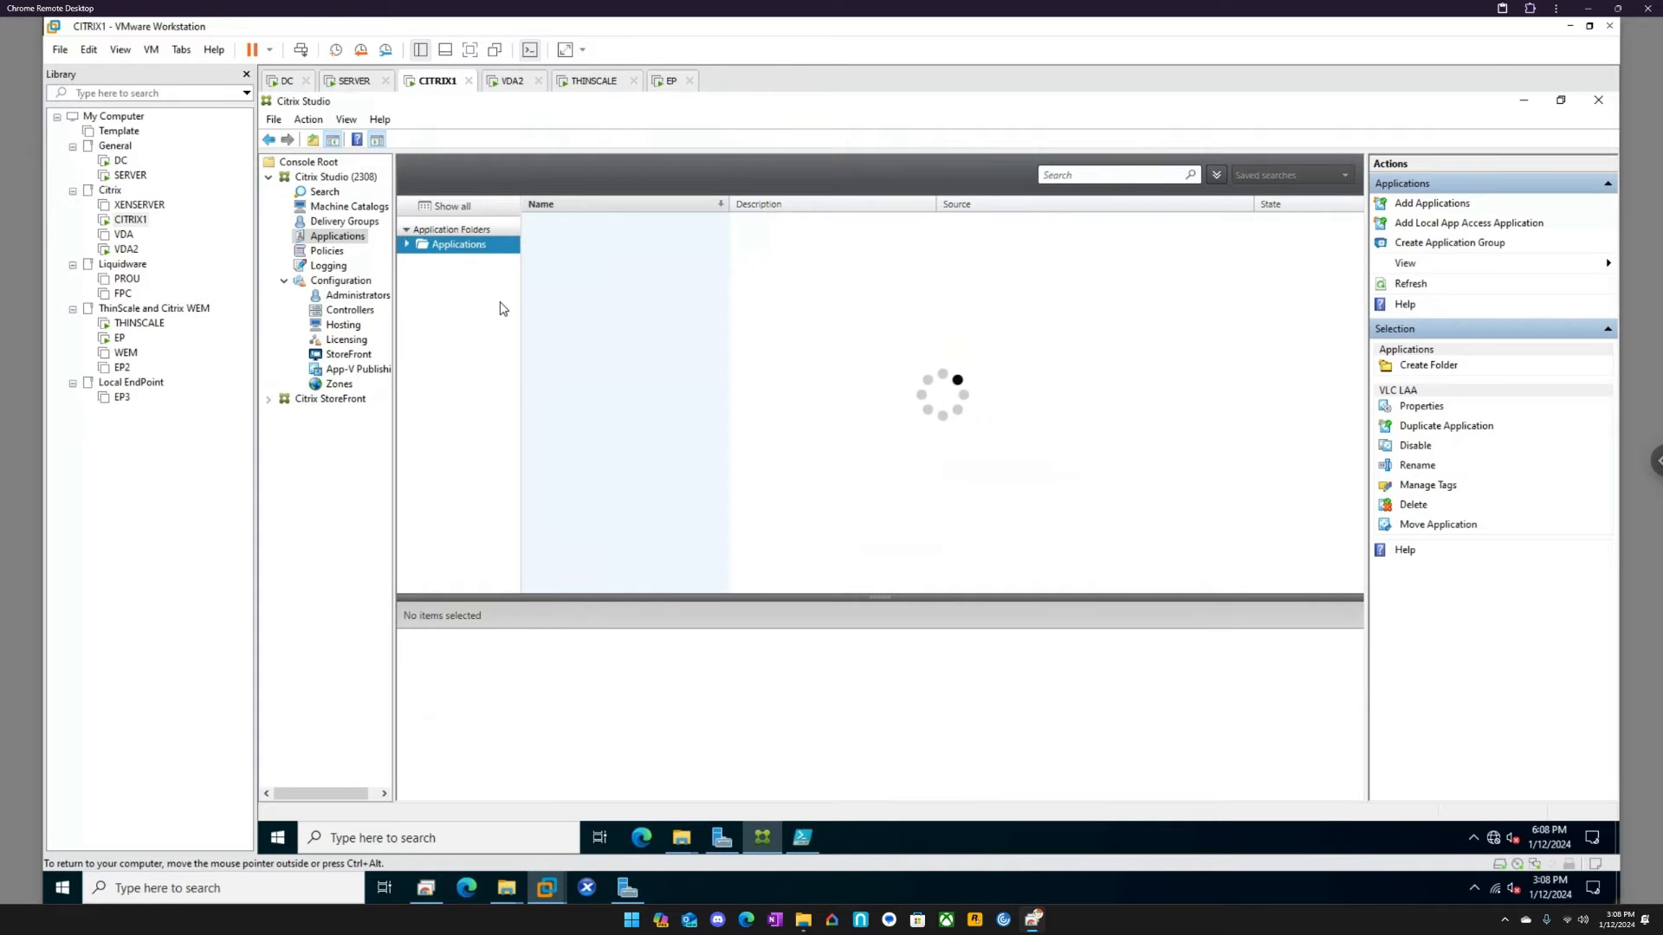
- Create a second folder named XenApp under the Applications folder
right_click(473, 250)
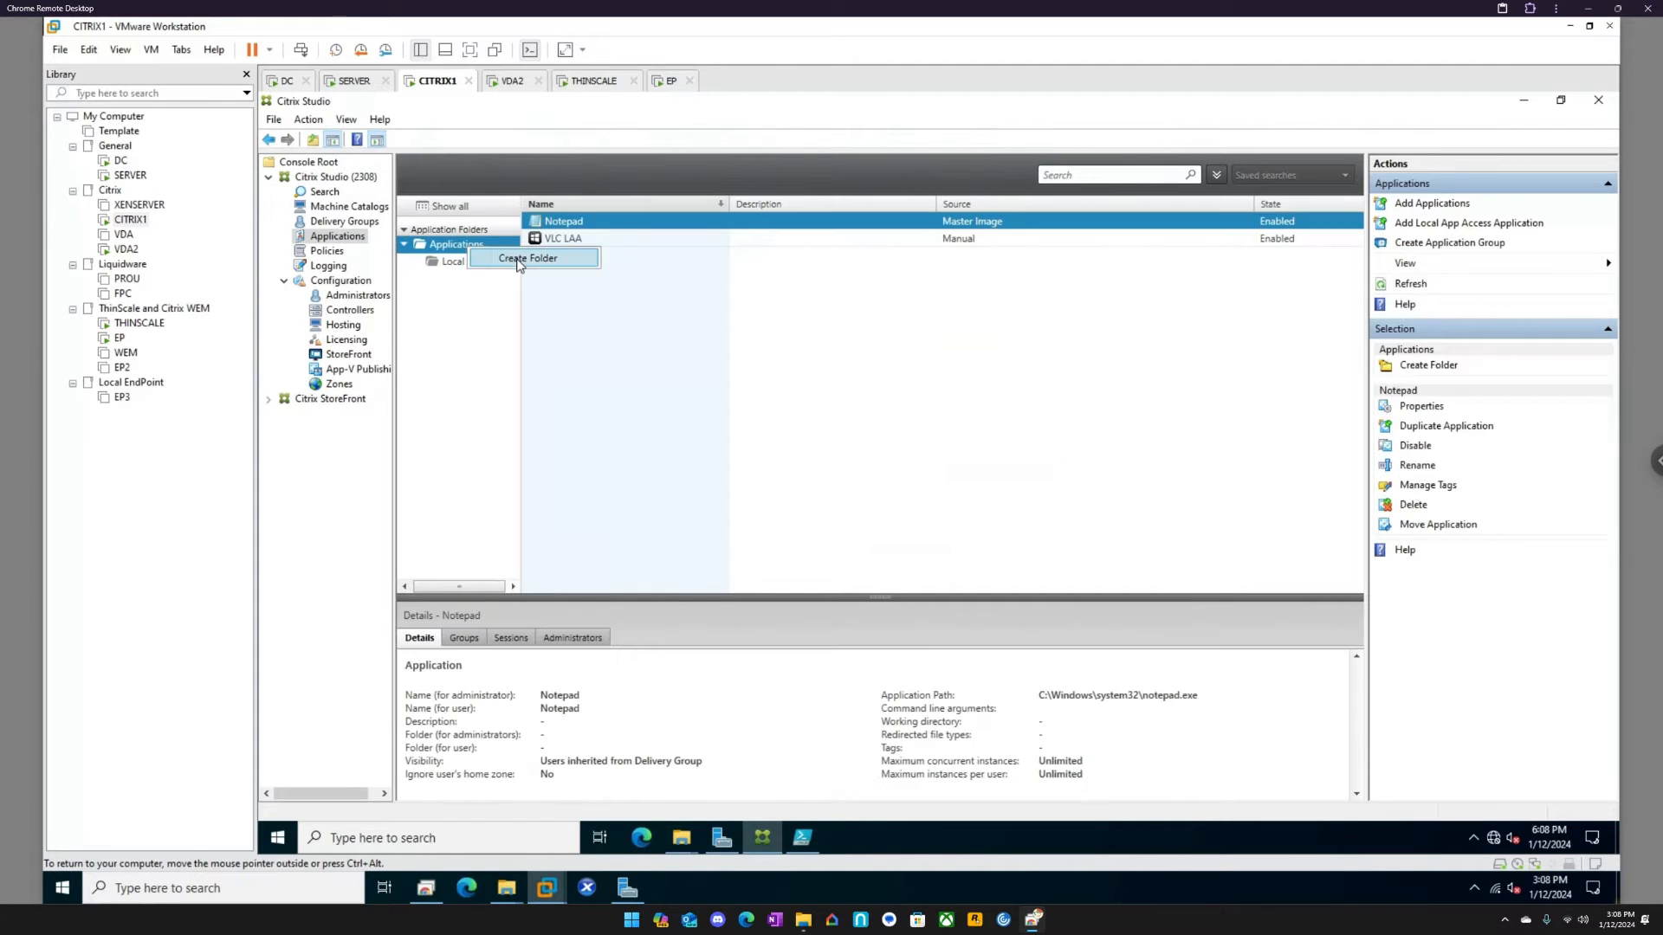
click(518, 262)
text(nAoo)
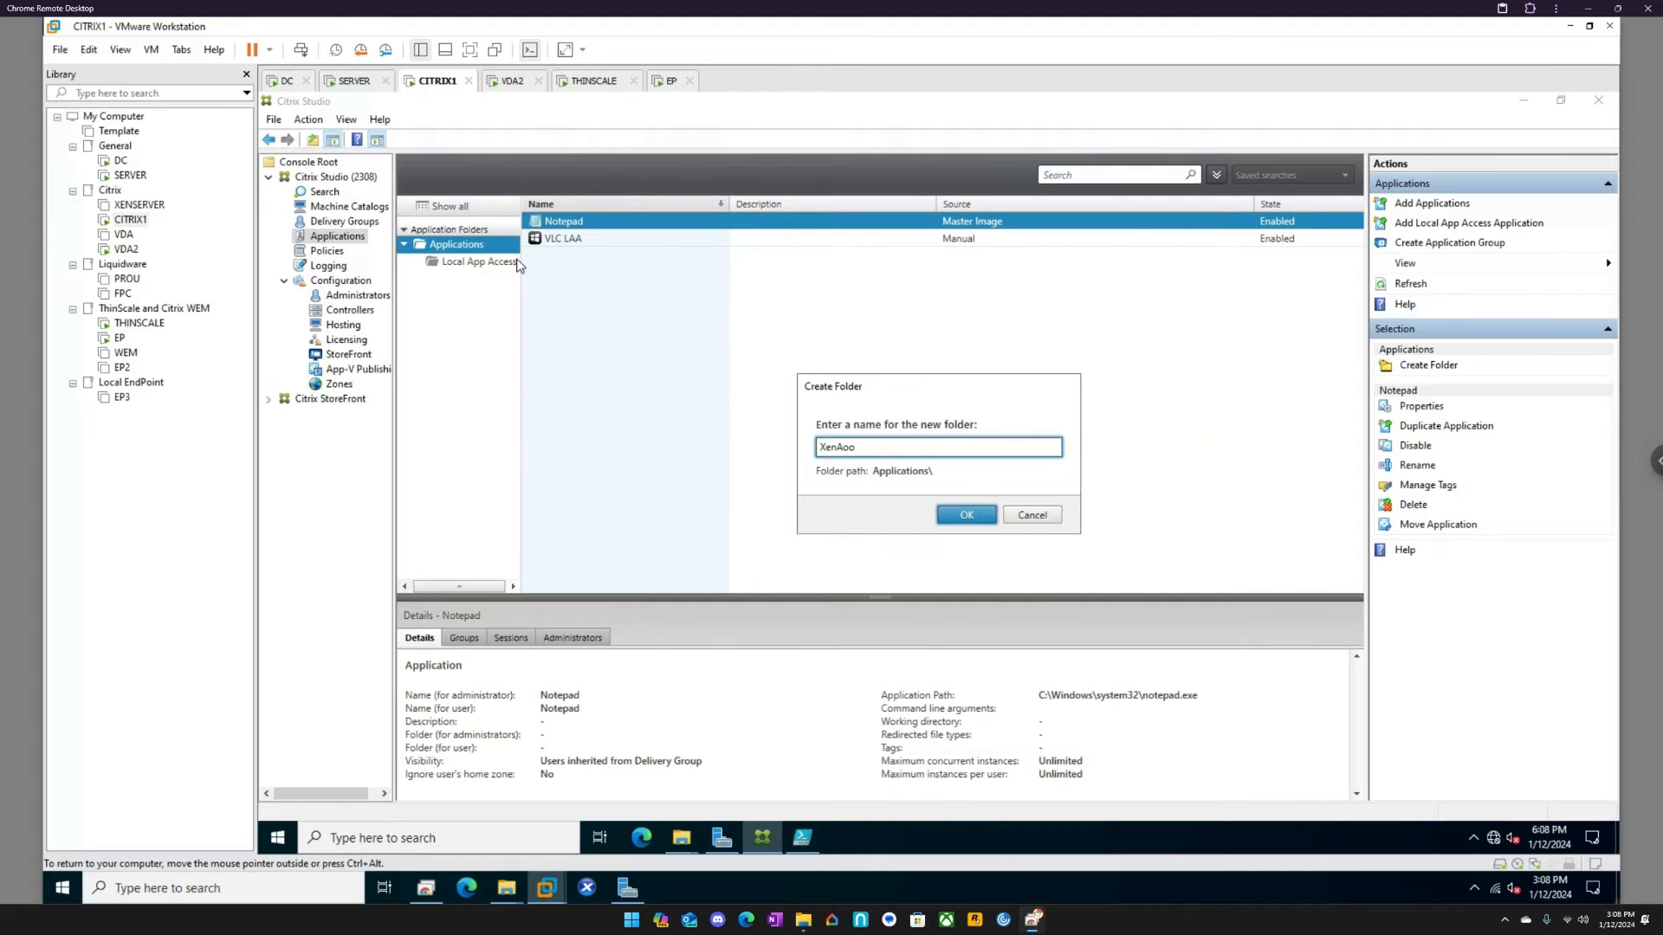
text(App)
key(Return)
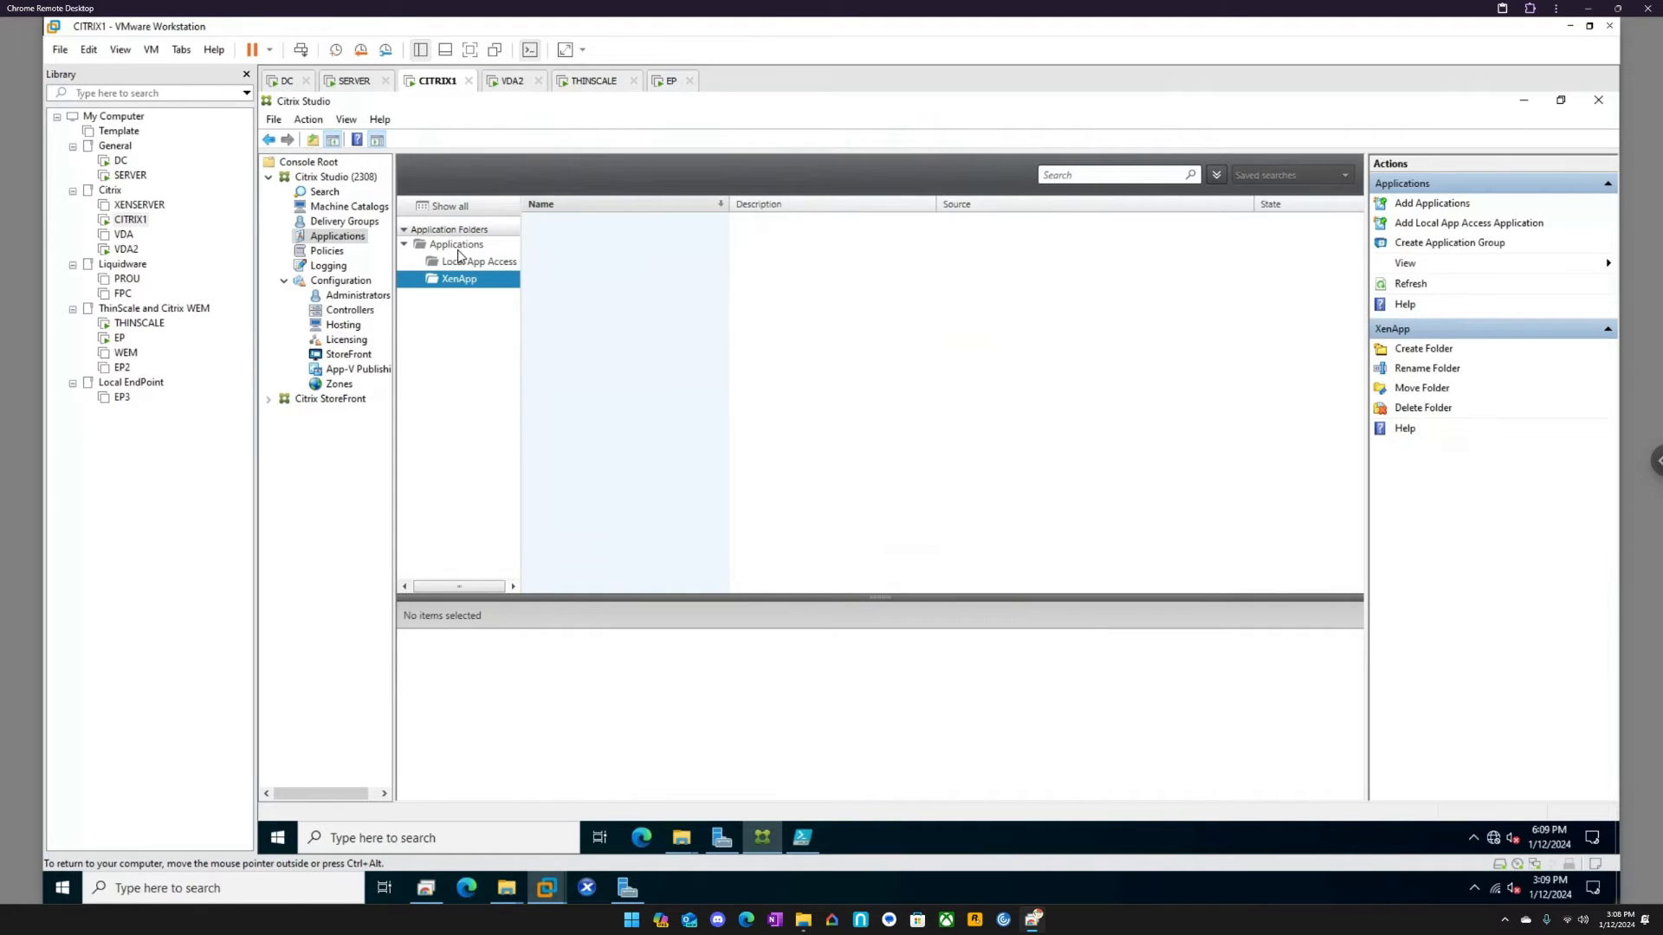
- Move VLC LAA into the Local App Access folder and Notepad into the XenApp folder, and list the applications of all folders
click(458, 248)
drag(556, 239, 485, 278)
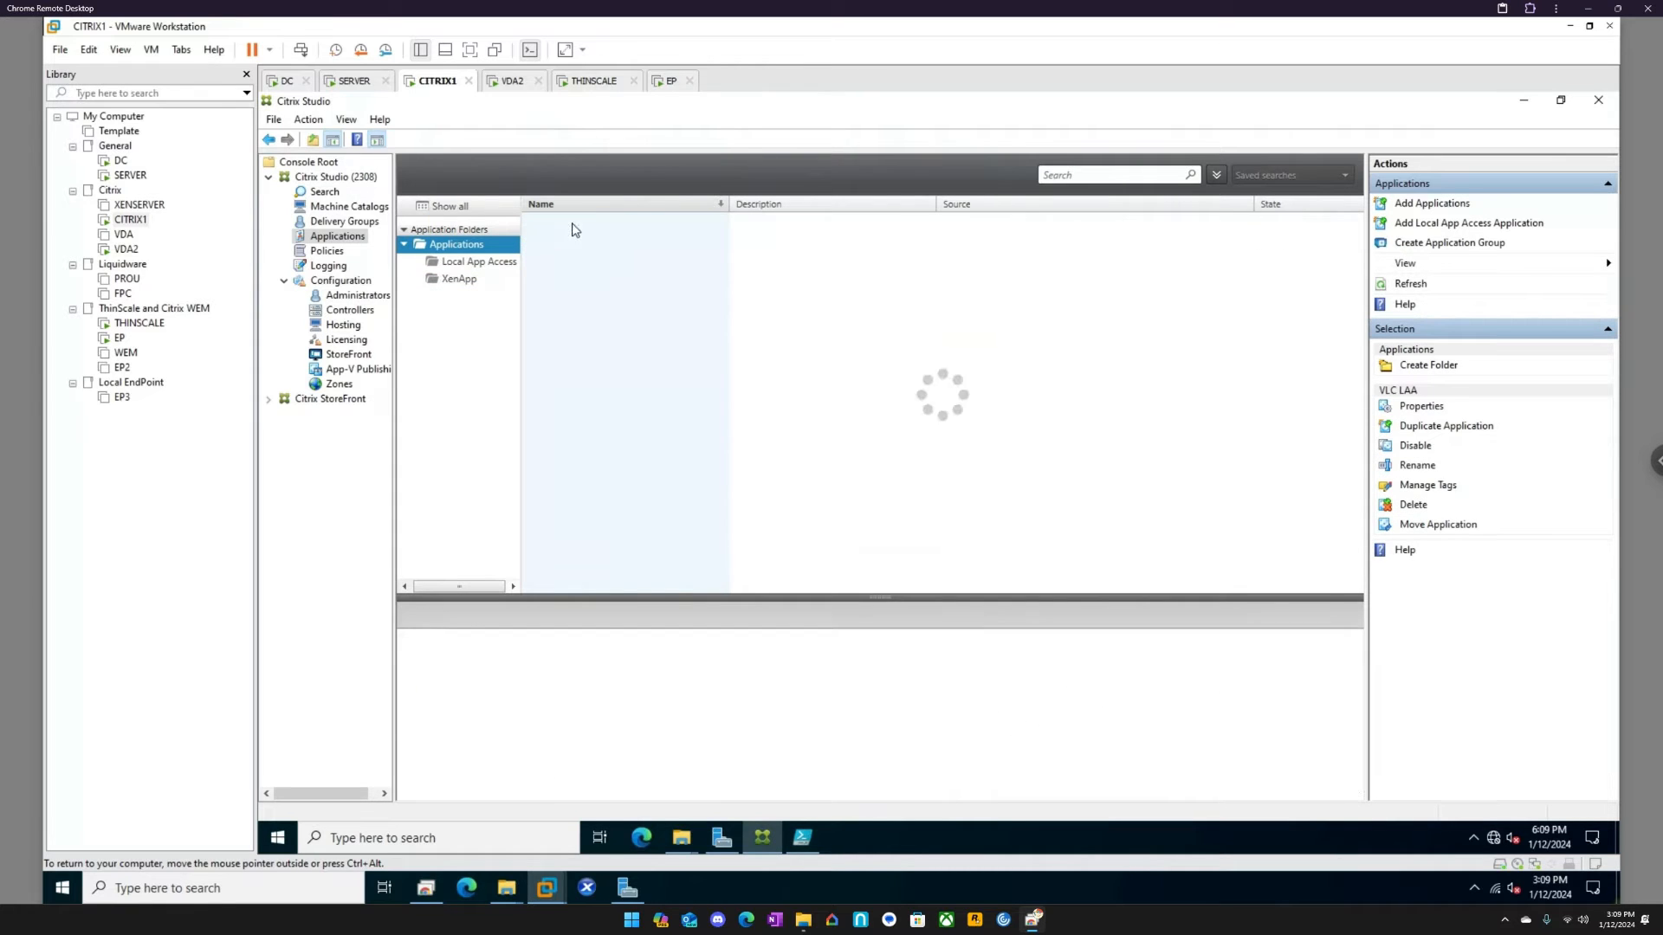
drag(559, 223, 472, 280)
click(463, 210)
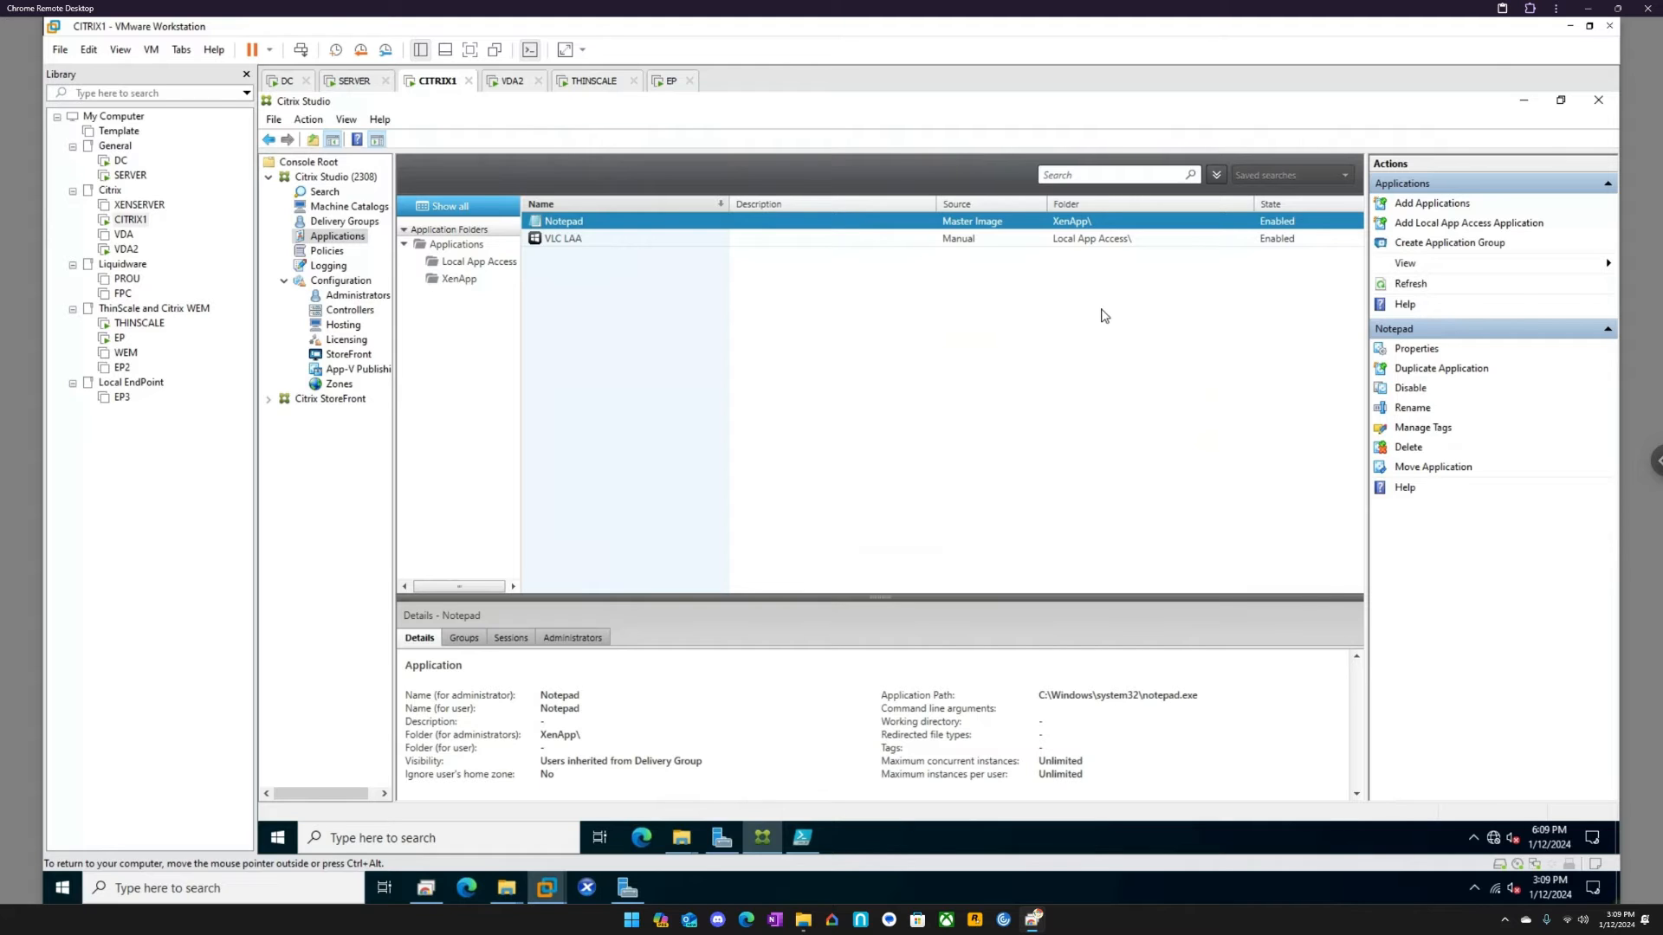
- Start a new Citrix policy and set the Allow local app access setting to Allowed
click(329, 253)
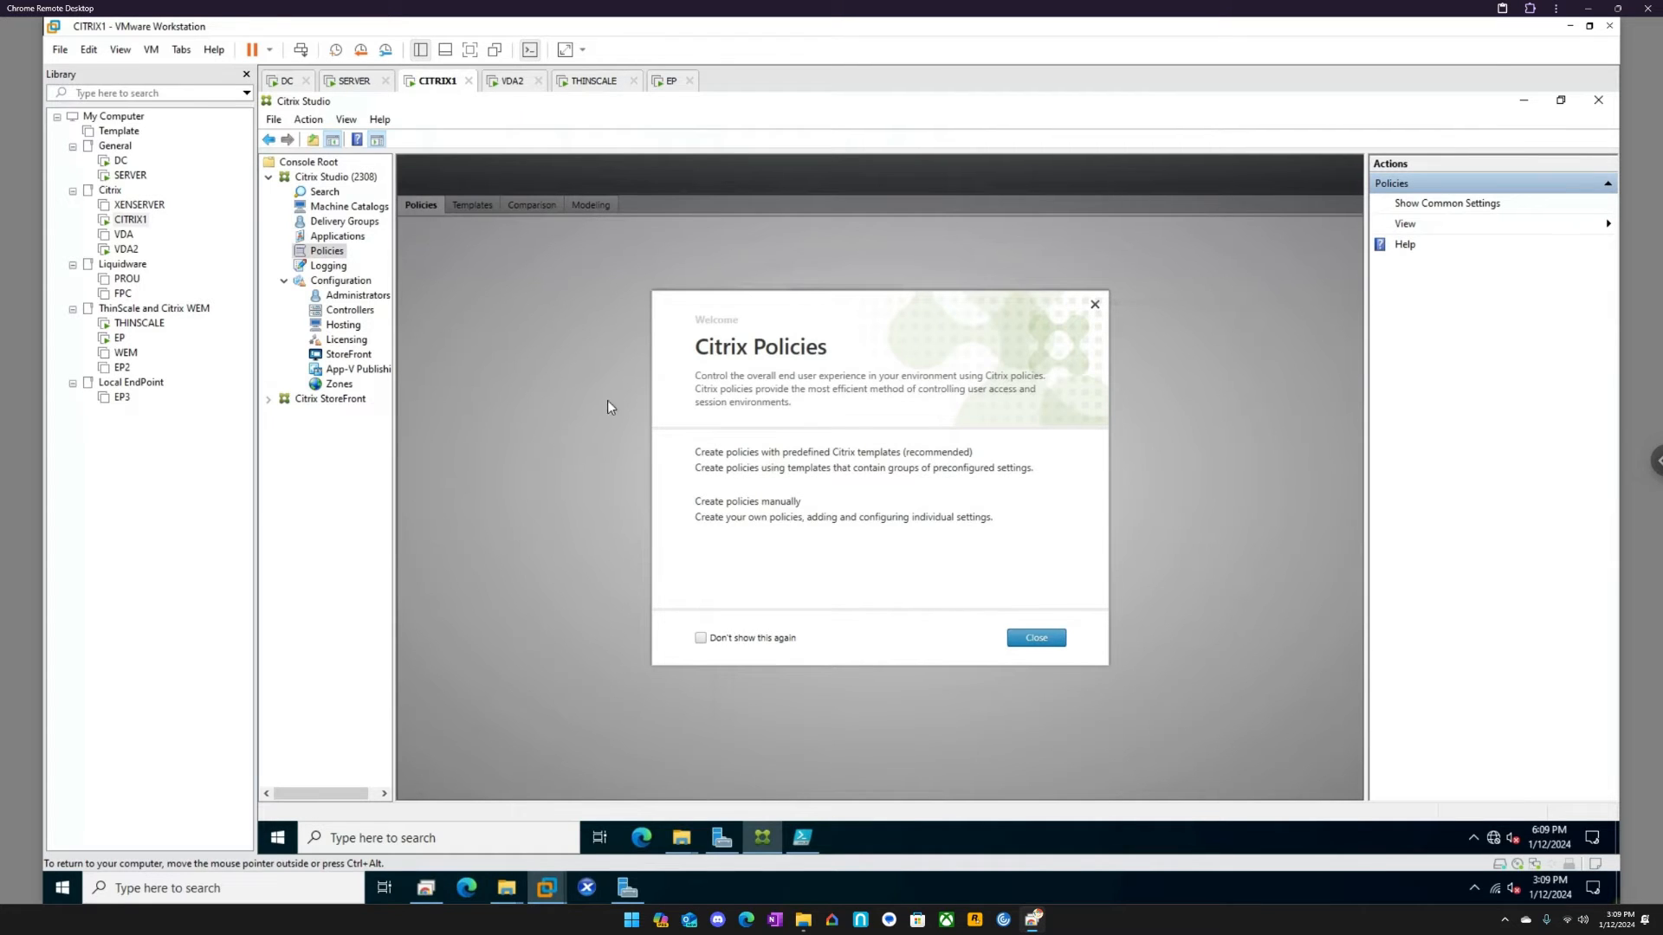
click(1037, 639)
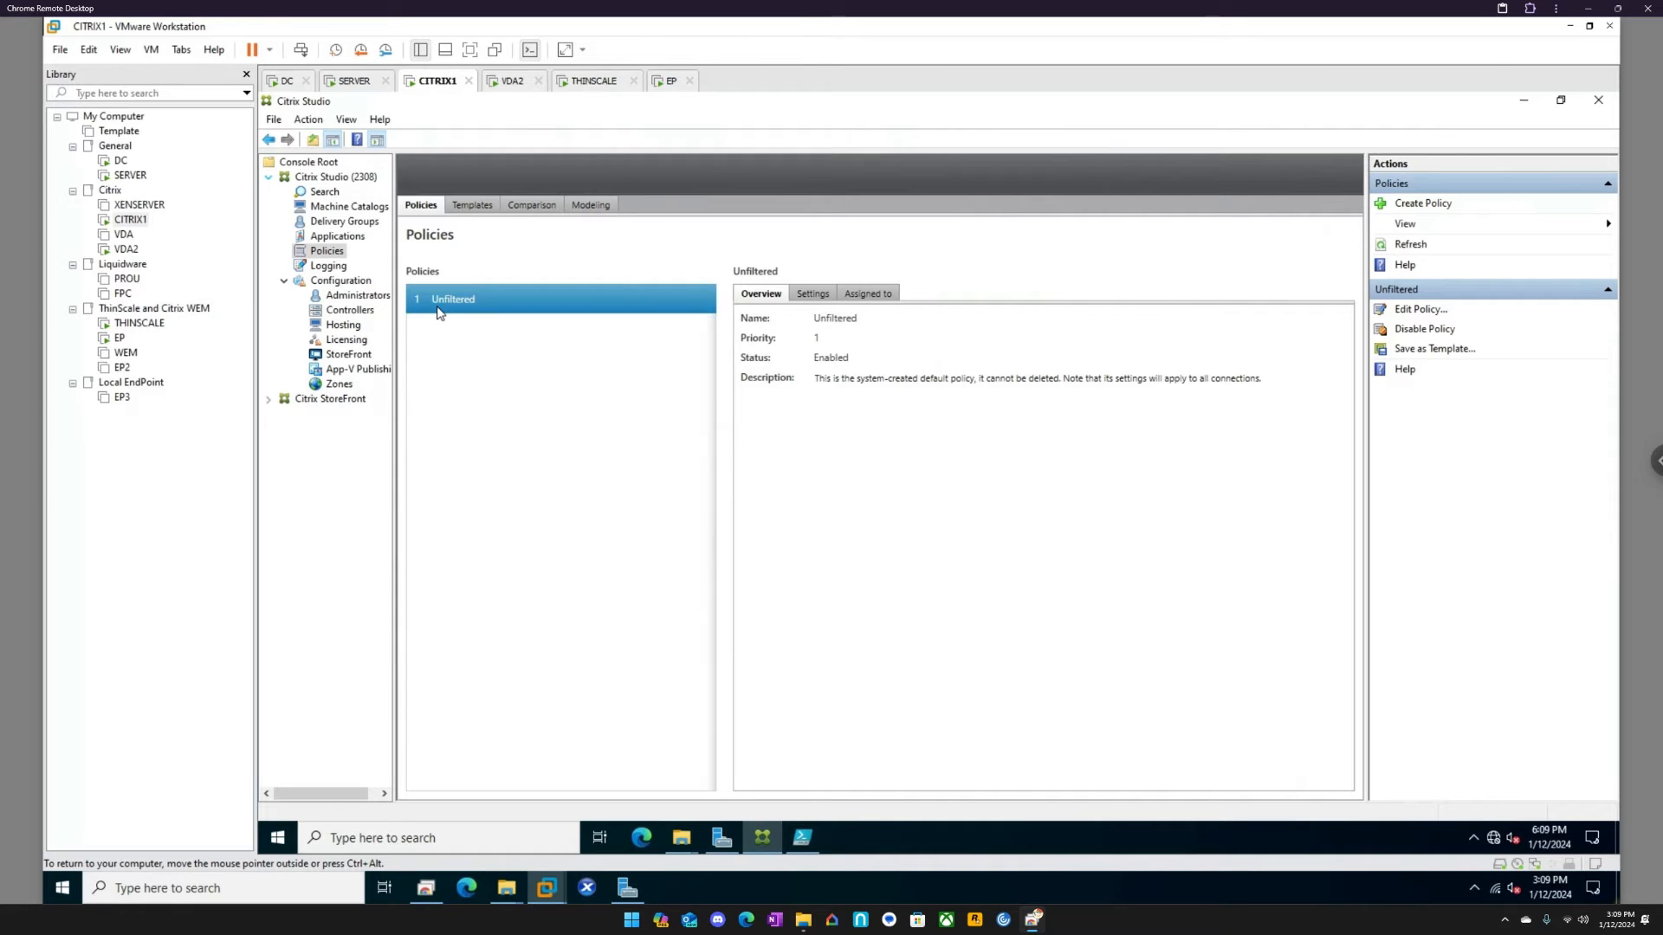
click(1414, 206)
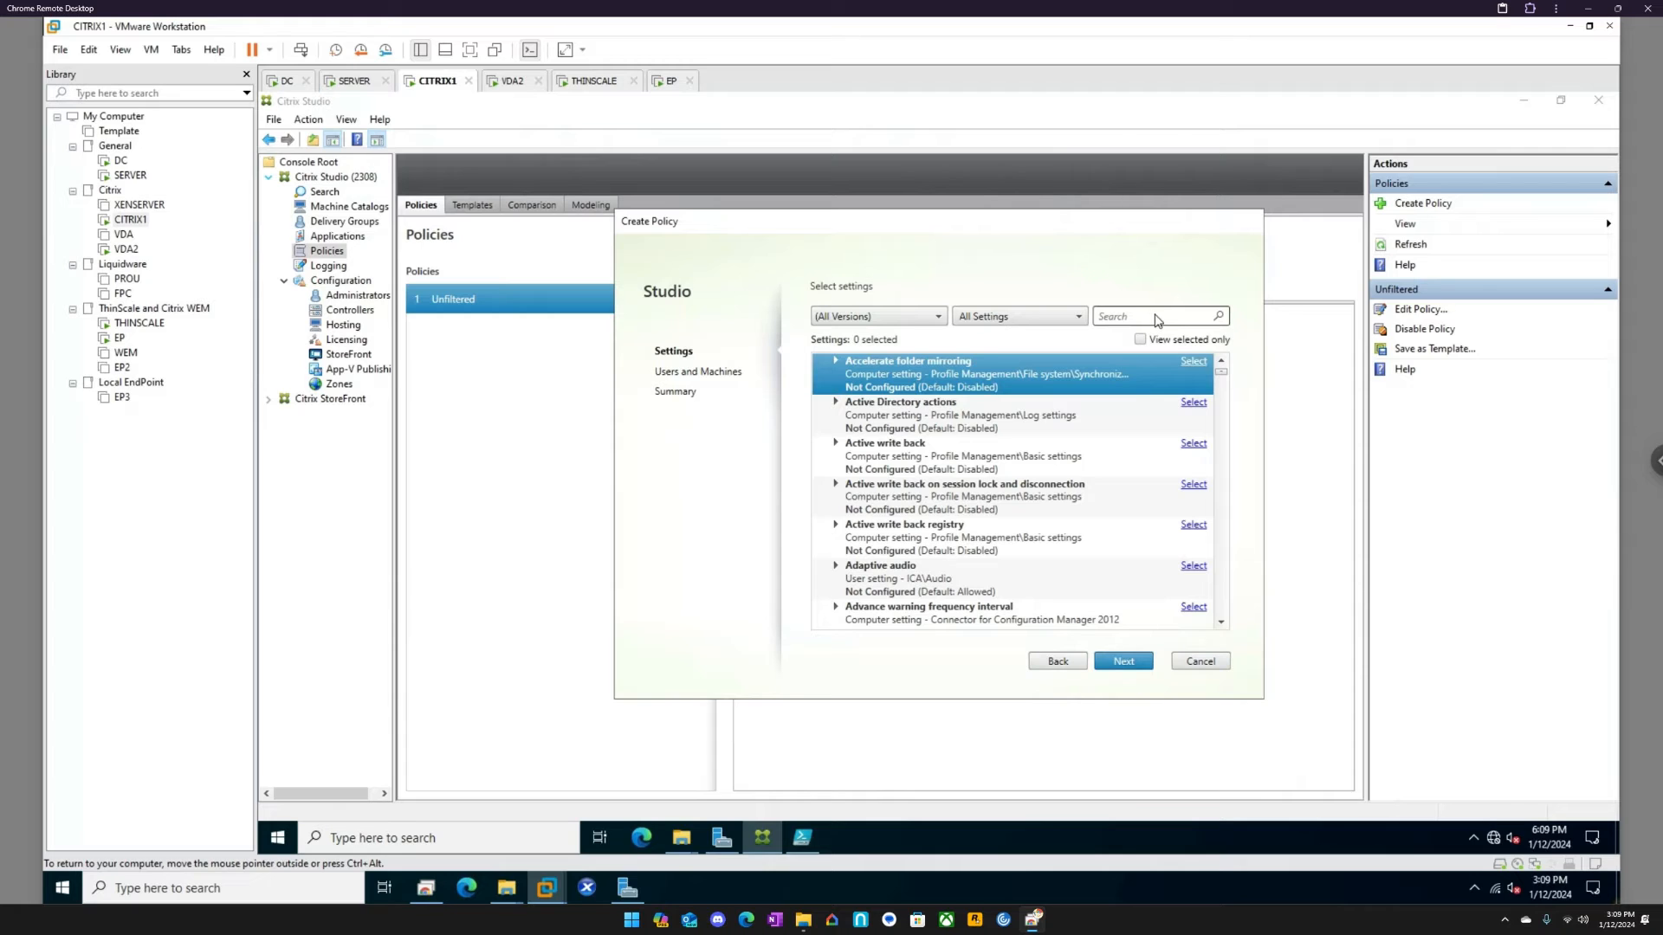
click(1155, 317)
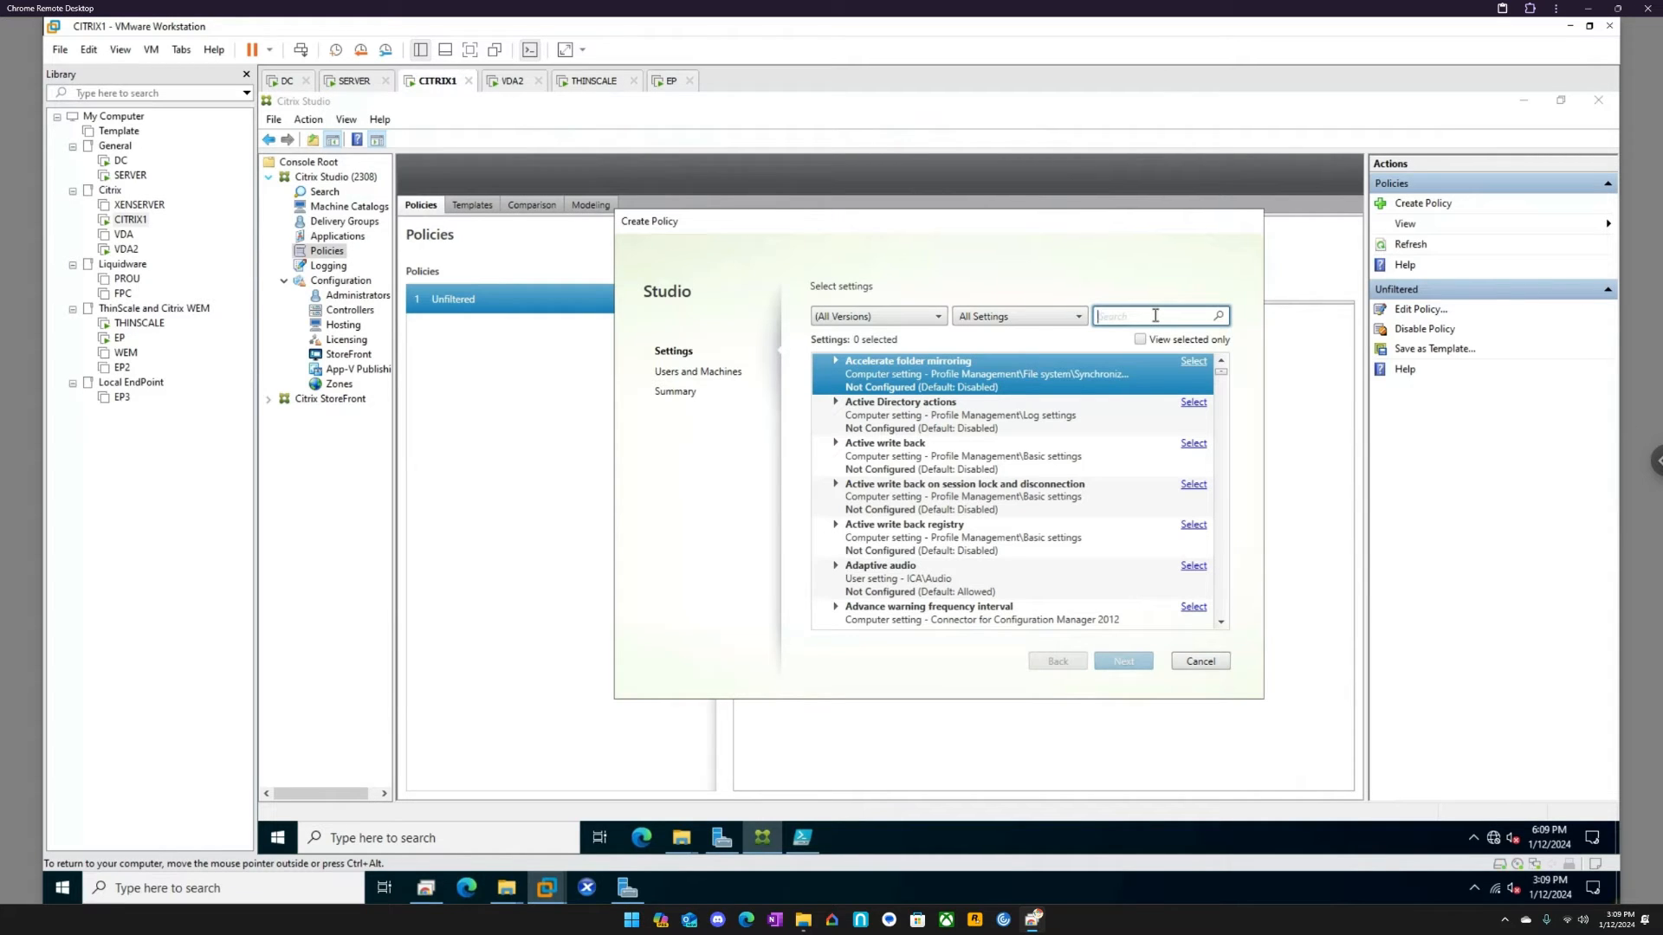
text(local app)
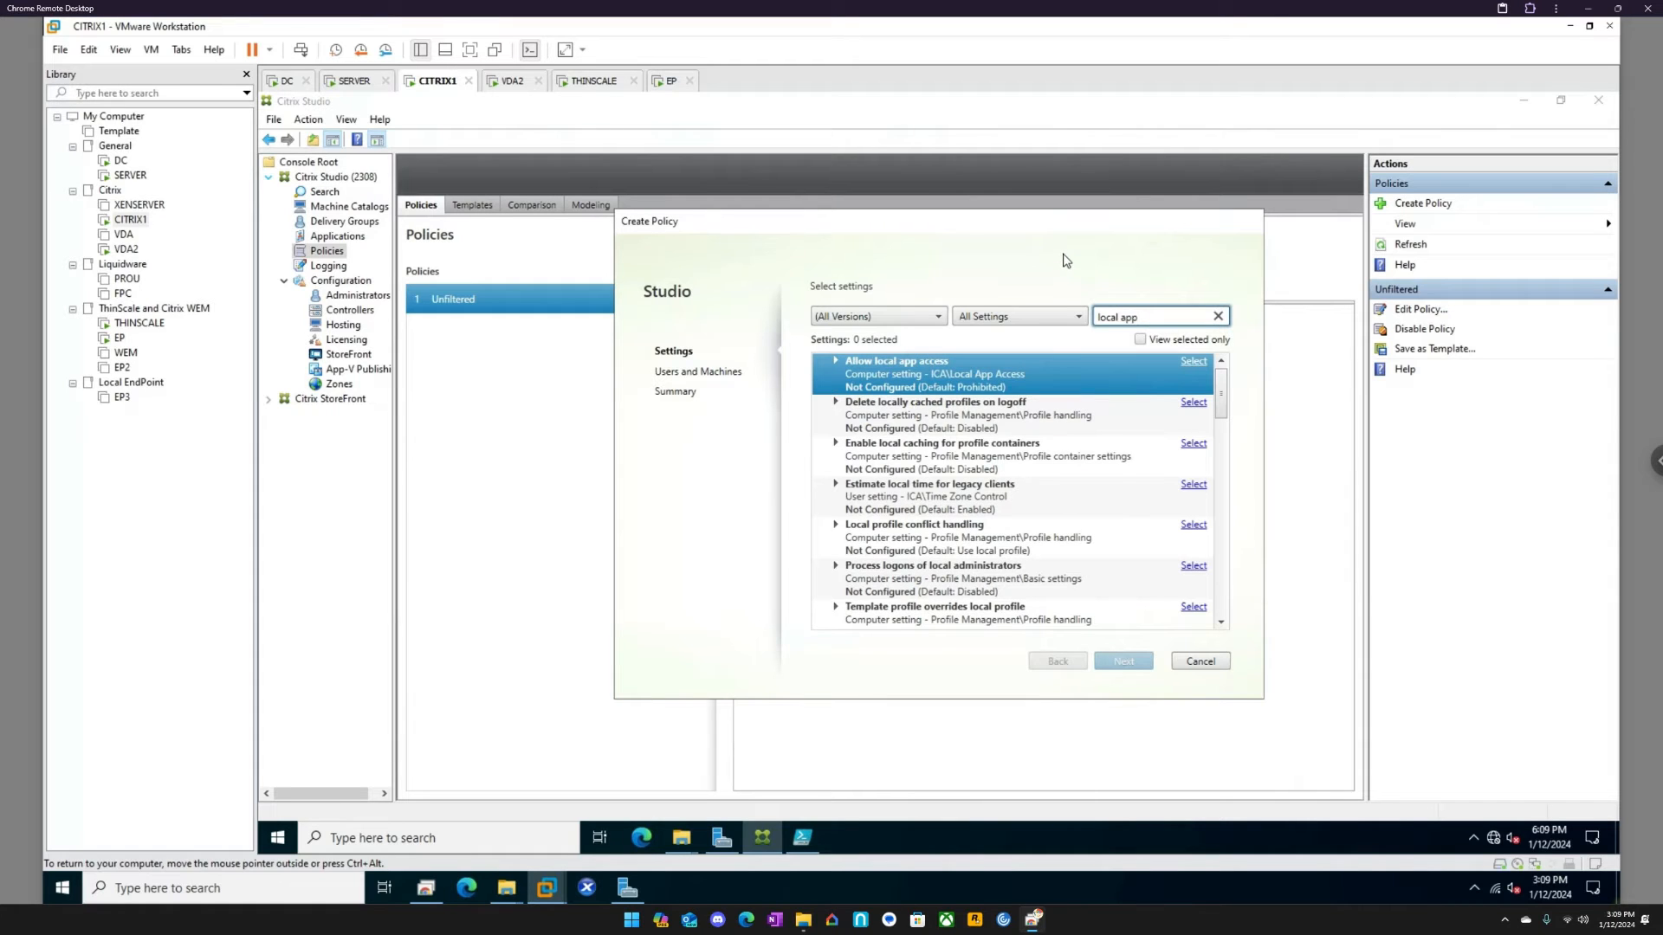
click(1195, 362)
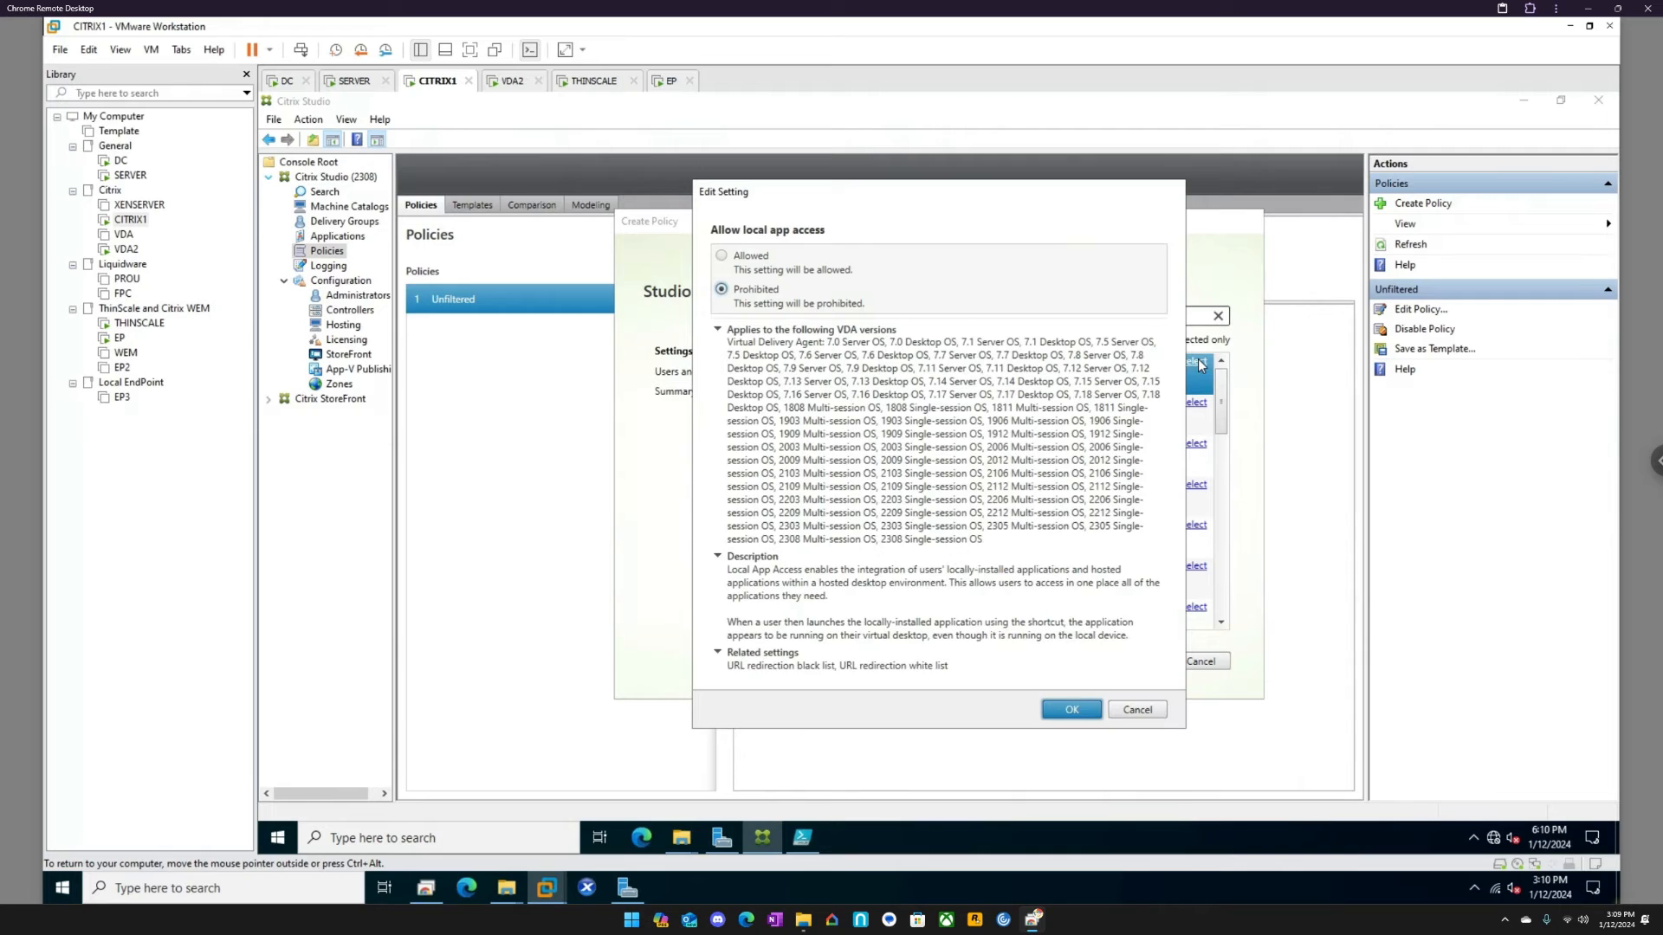
click(730, 259)
click(1074, 708)
click(1126, 665)
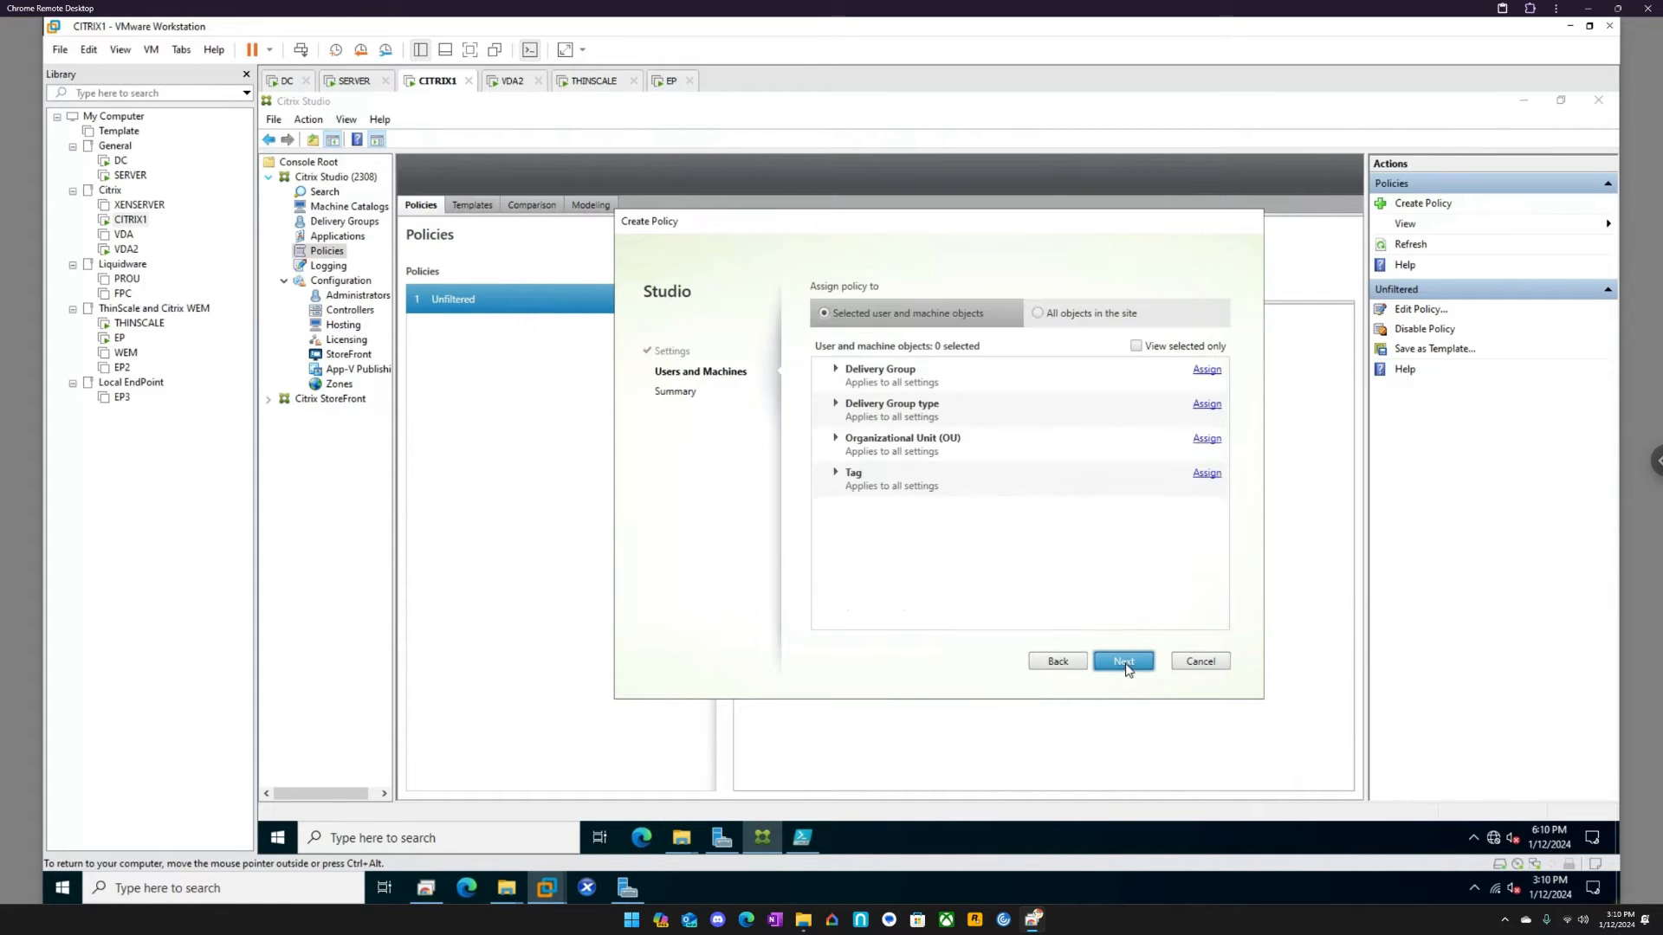
- Assign the policy to the VDA delivery group in Allow mode
click(1207, 372)
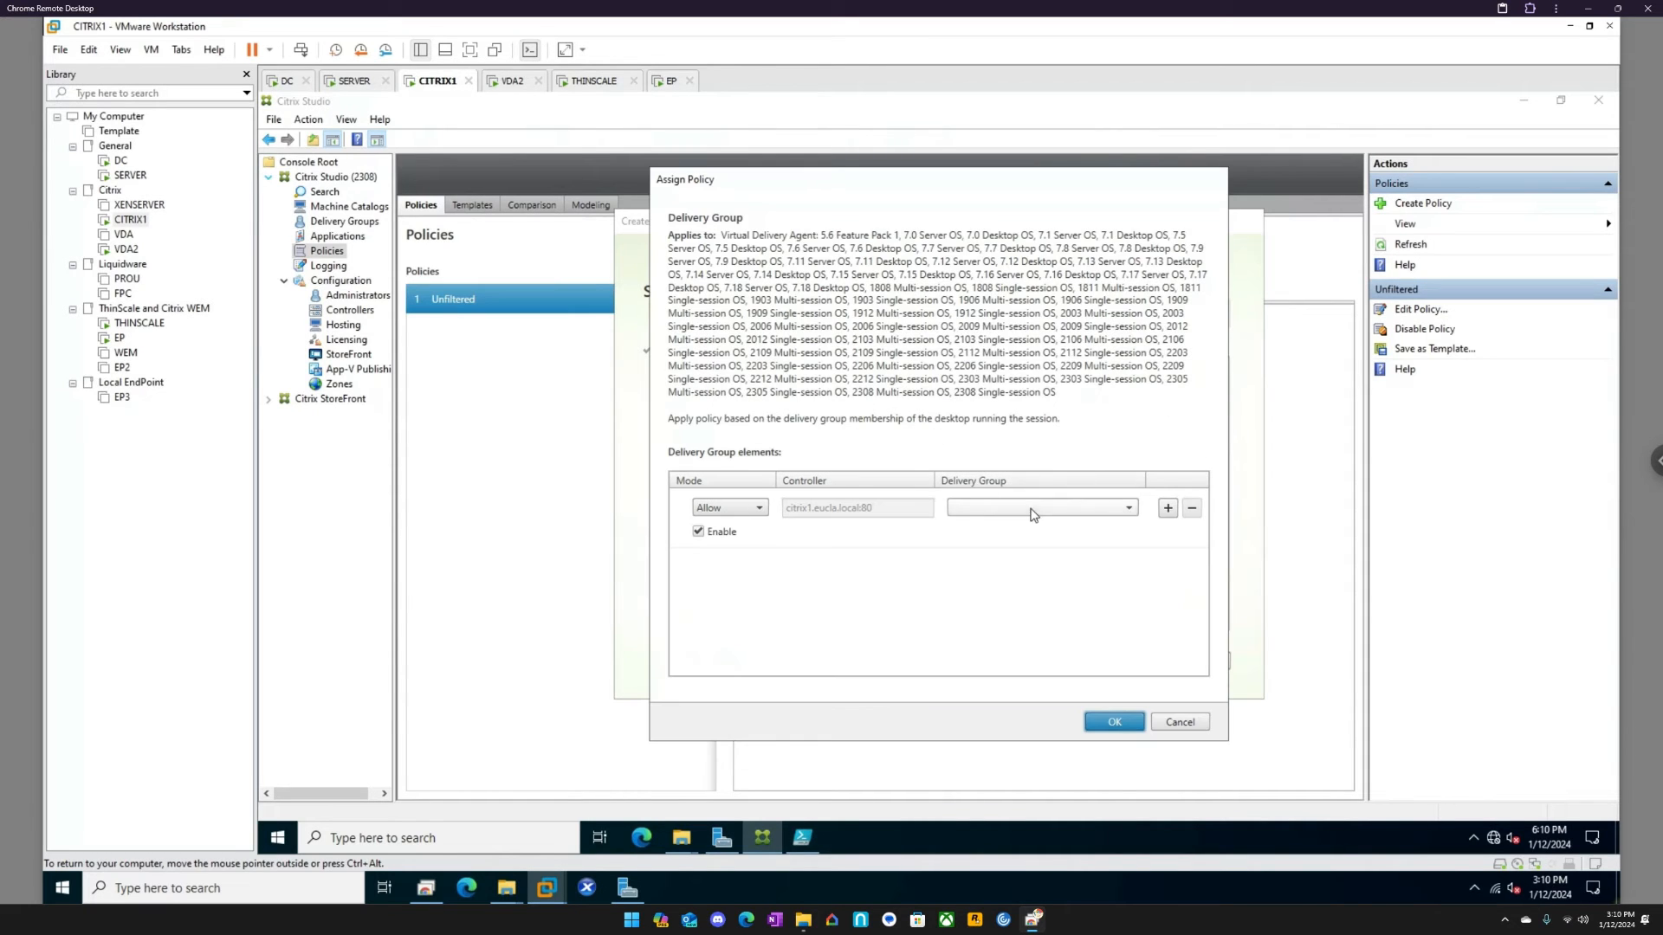
click(1040, 510)
click(1023, 533)
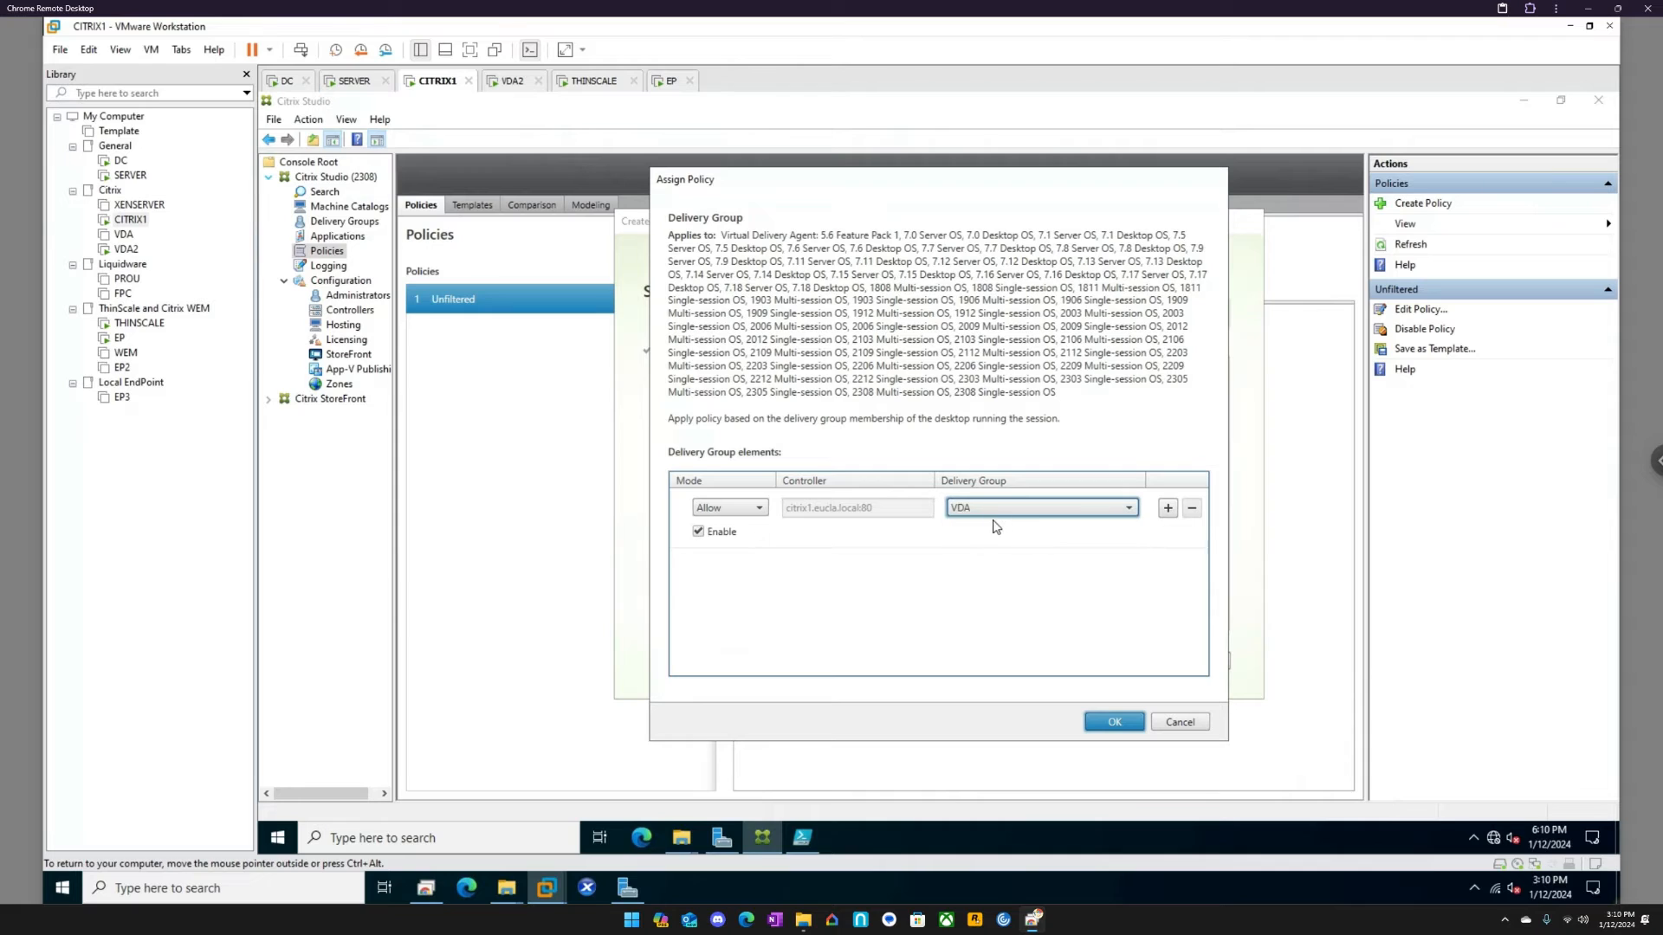
click(1111, 721)
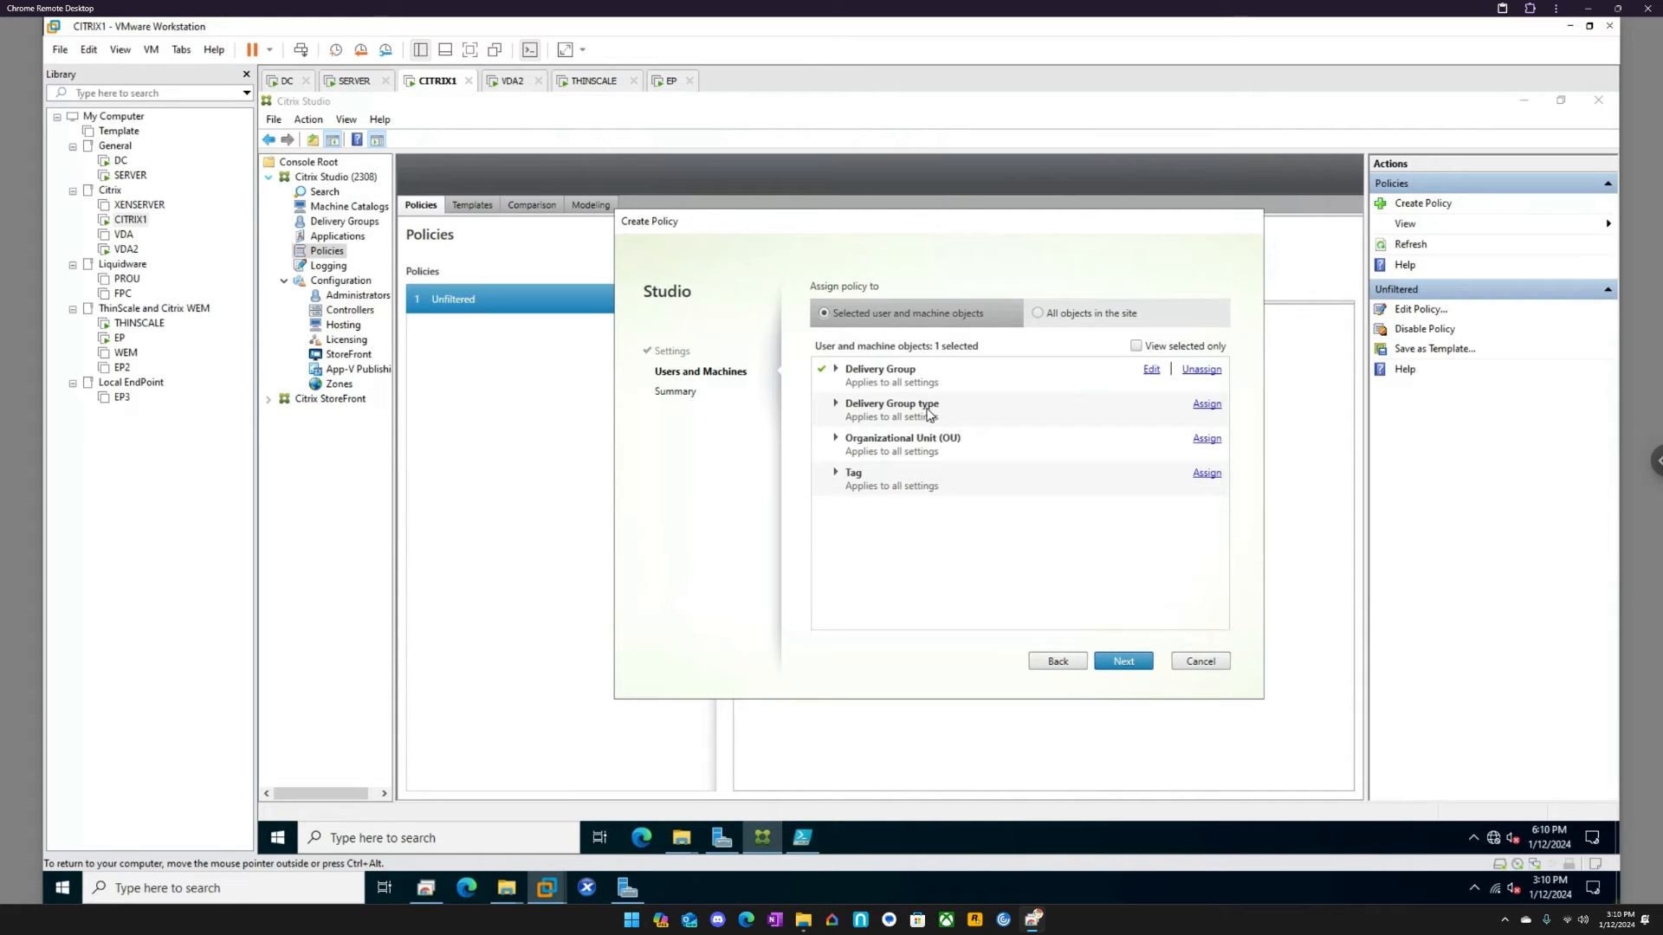
click(1118, 663)
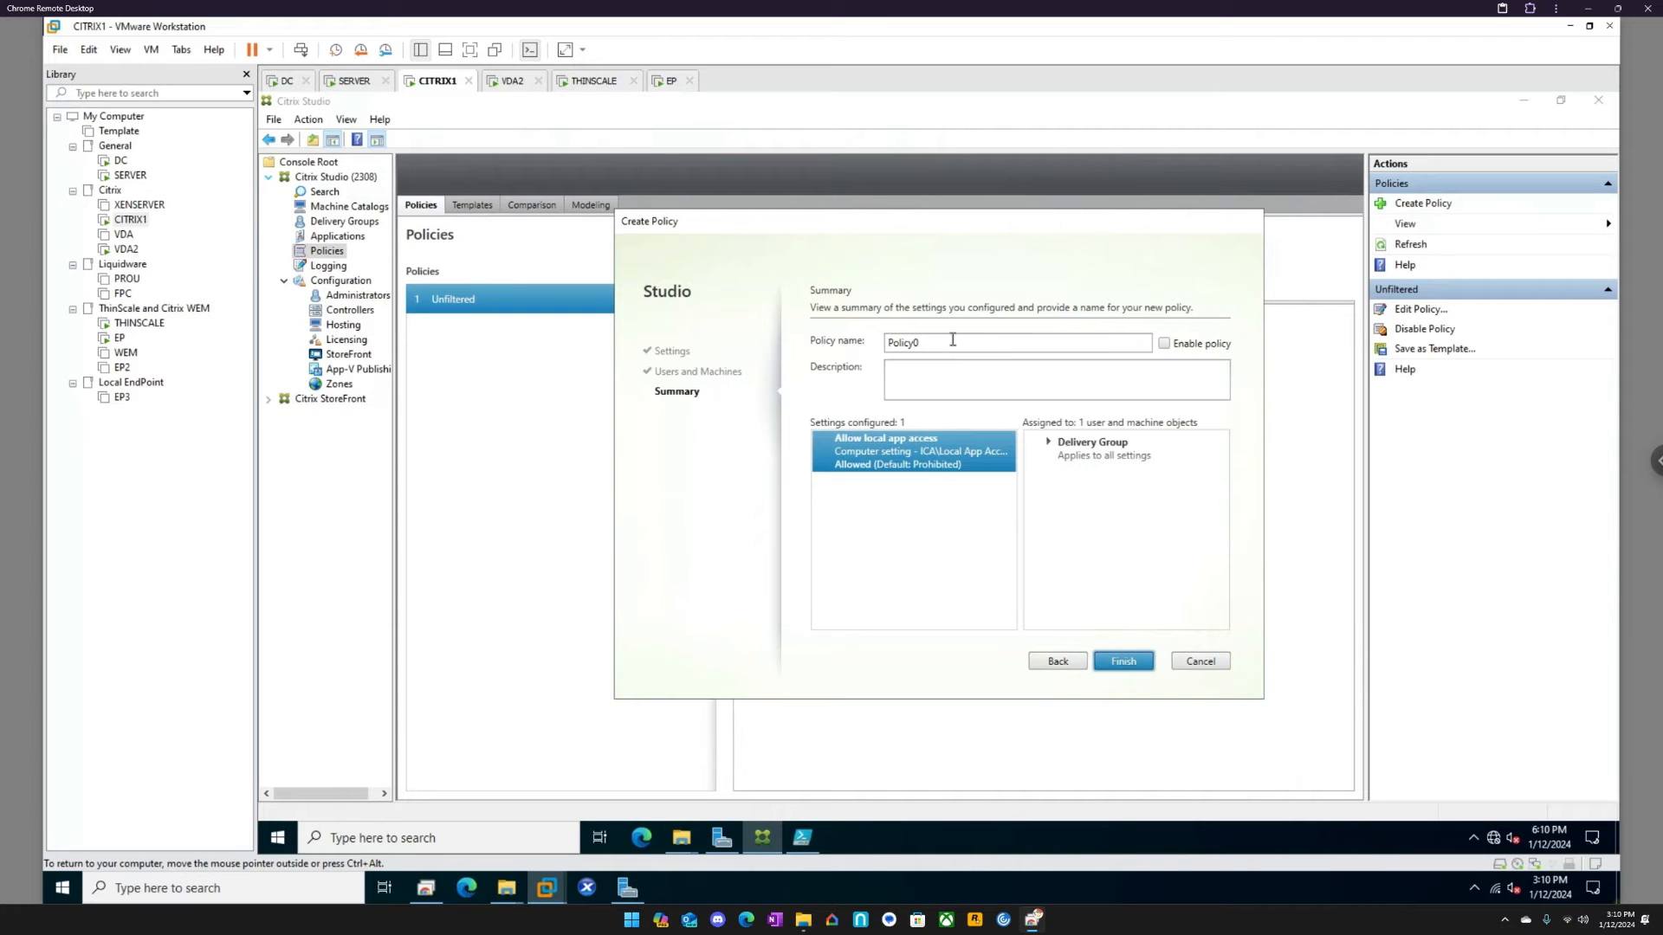
- Name the new policy Local App Access
text(Local Ap)
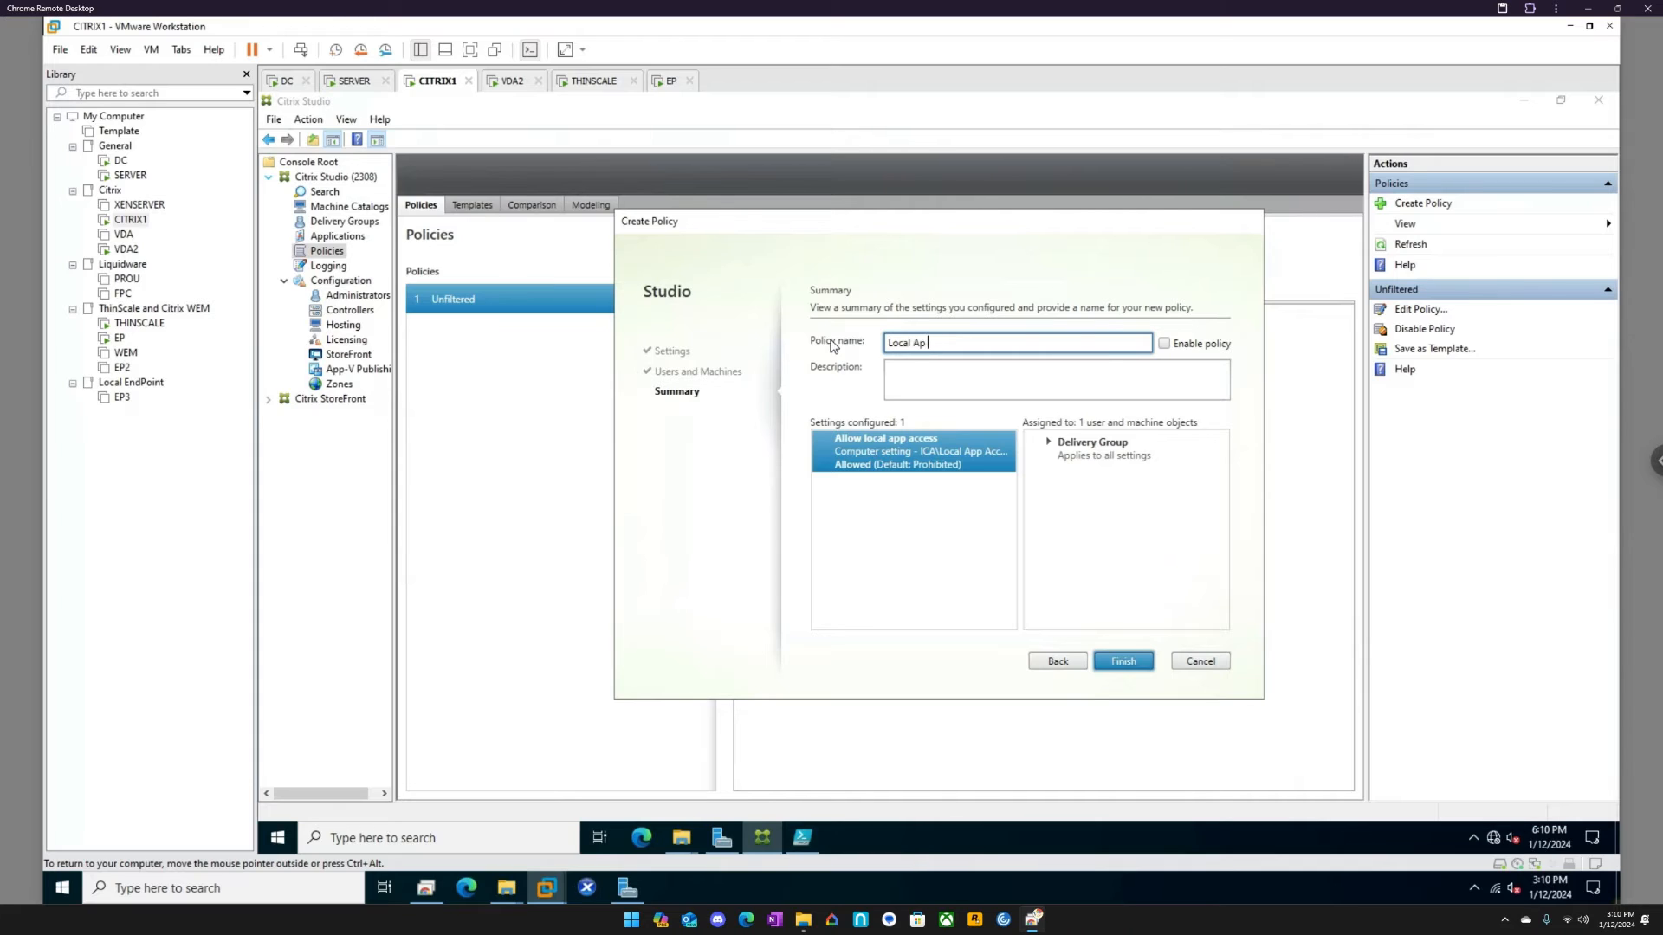
text(s)
key(Left)
key(Left)
key(Left)
key(Left)
key(Left)
key(Left)
key(Left)
key(Left)
click(922, 367)
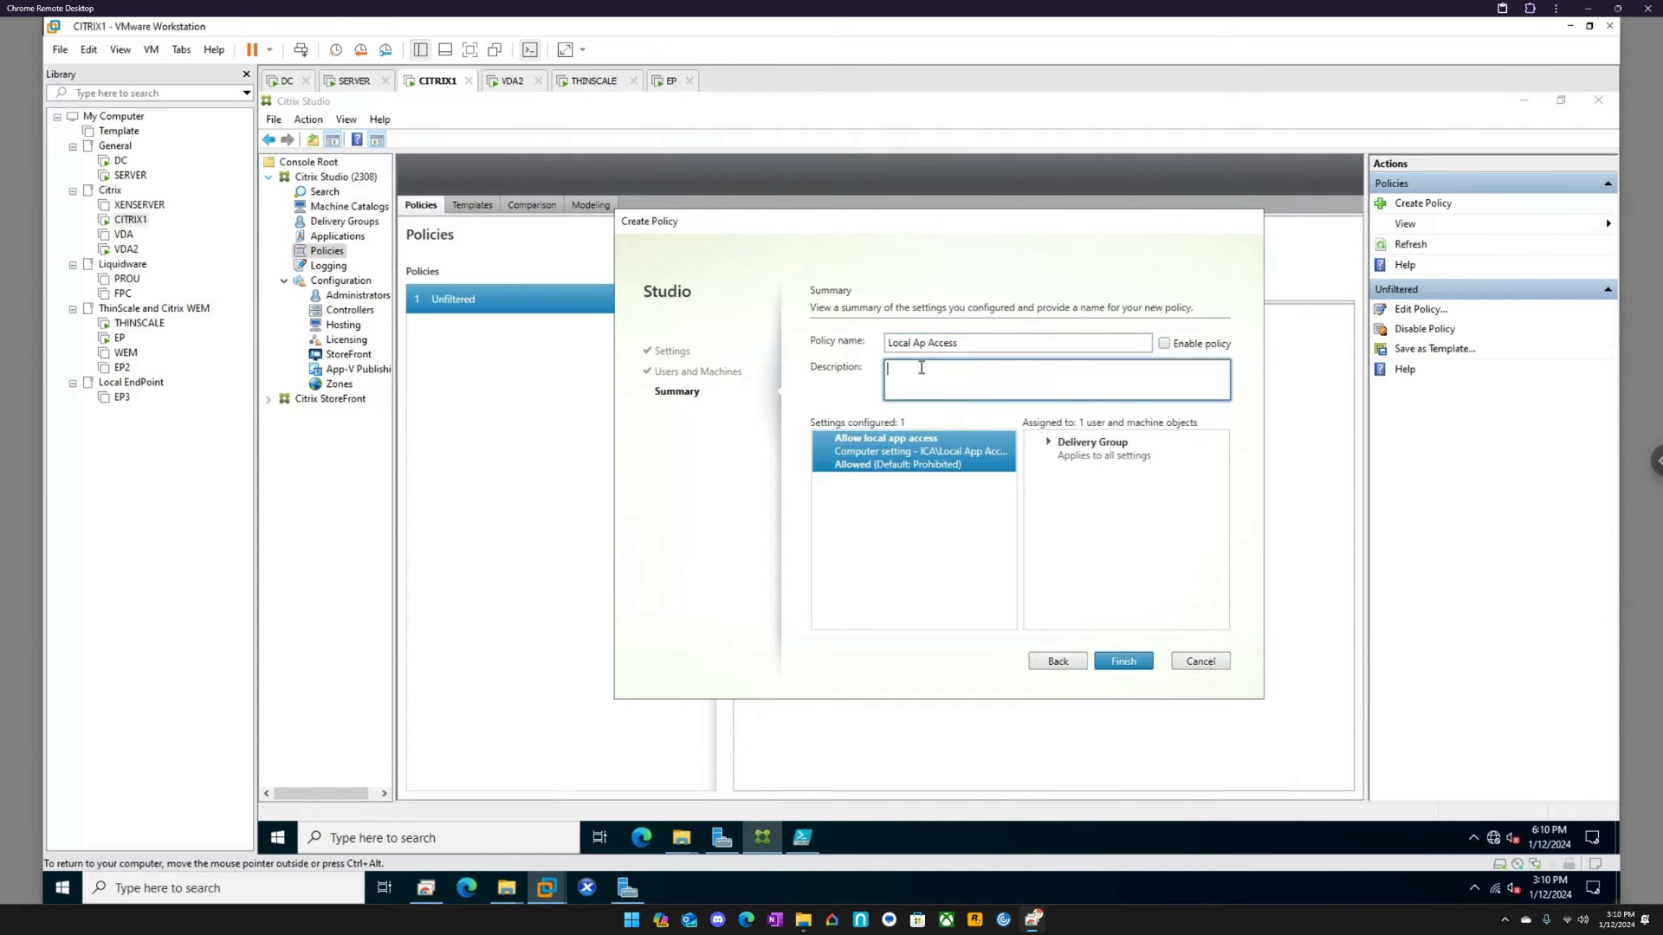
click(926, 344)
text(p)
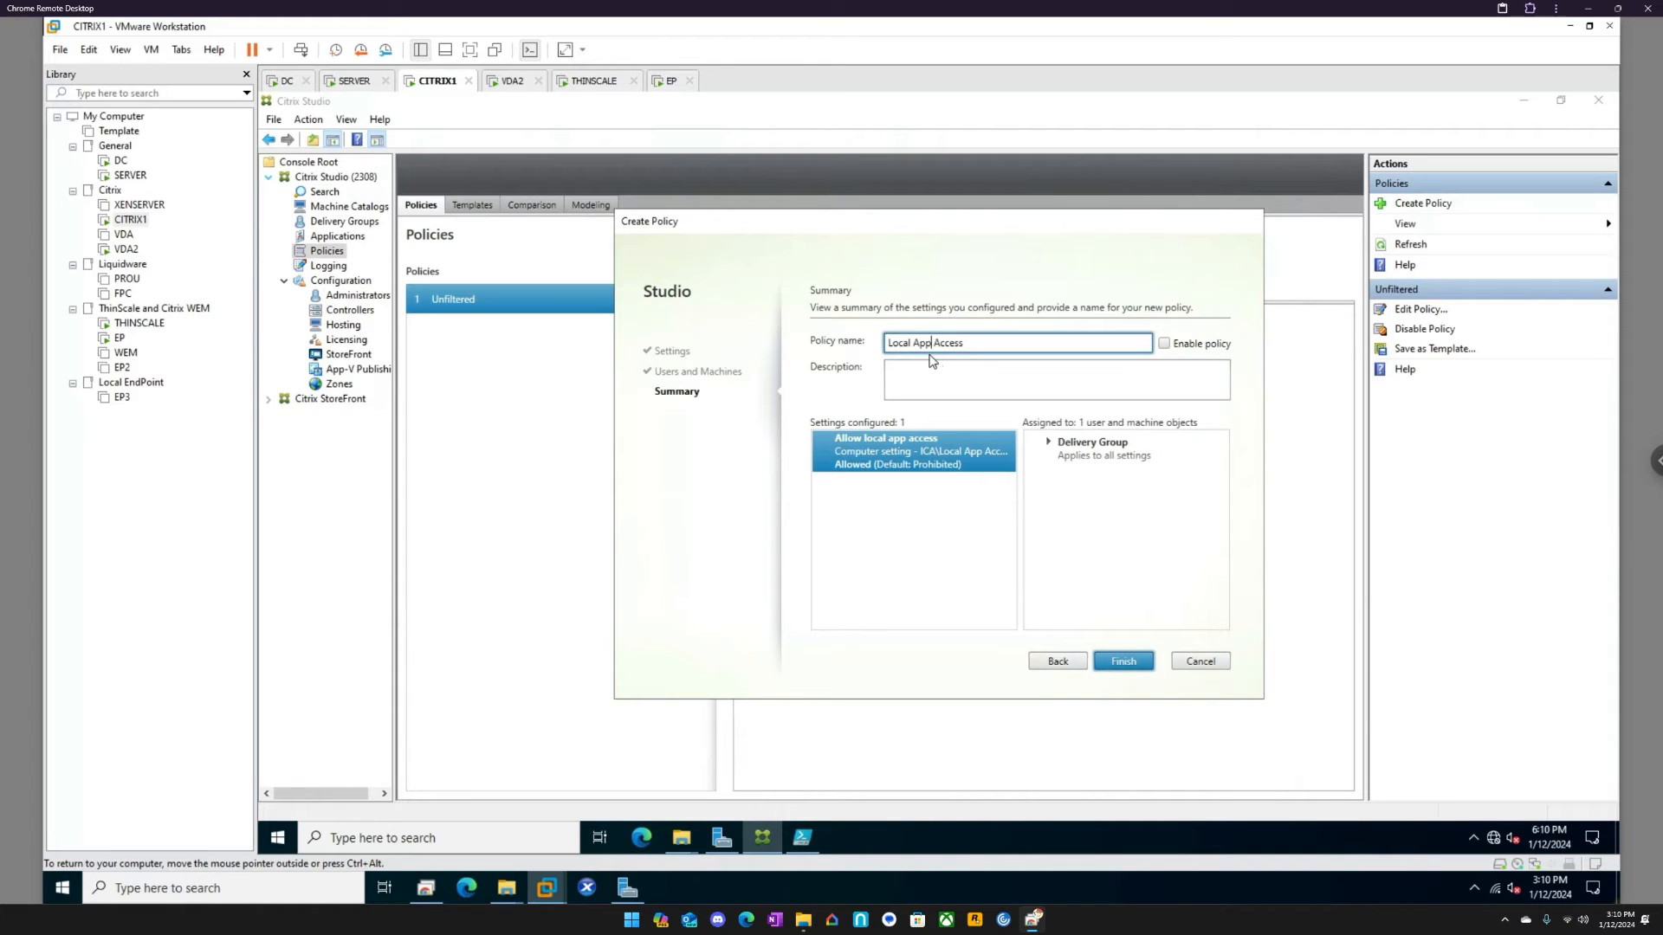
- Describe the policy as "For persistent VDA machines", enable it and finish creating it
click(932, 366)
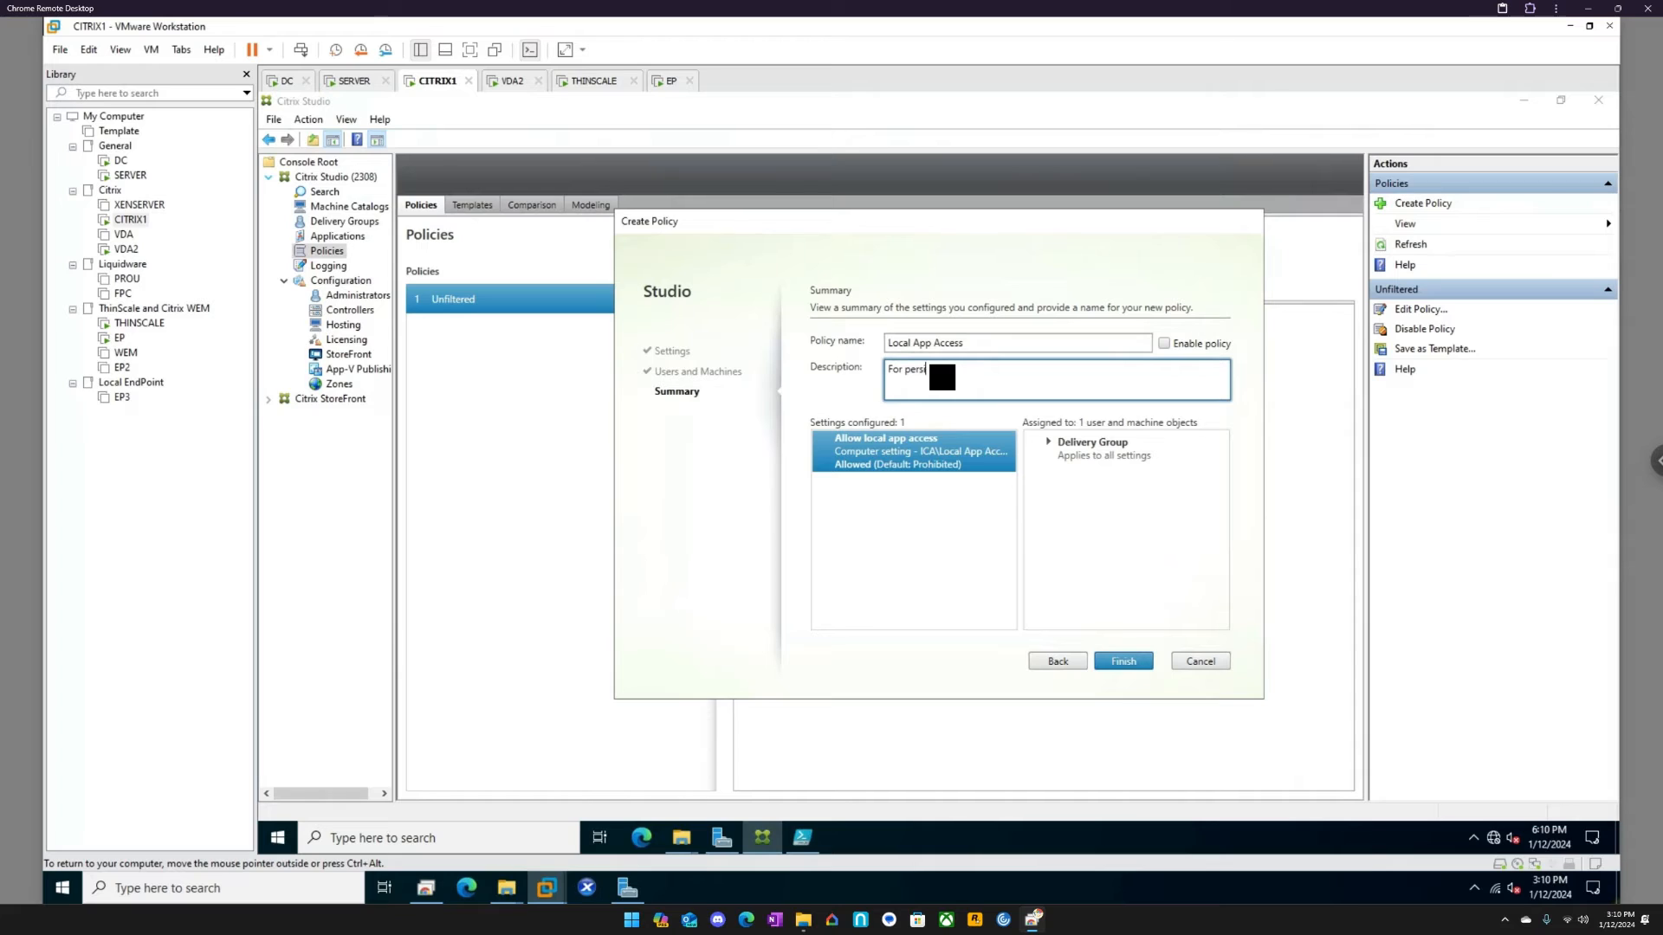
text(DA machines)
click(1164, 343)
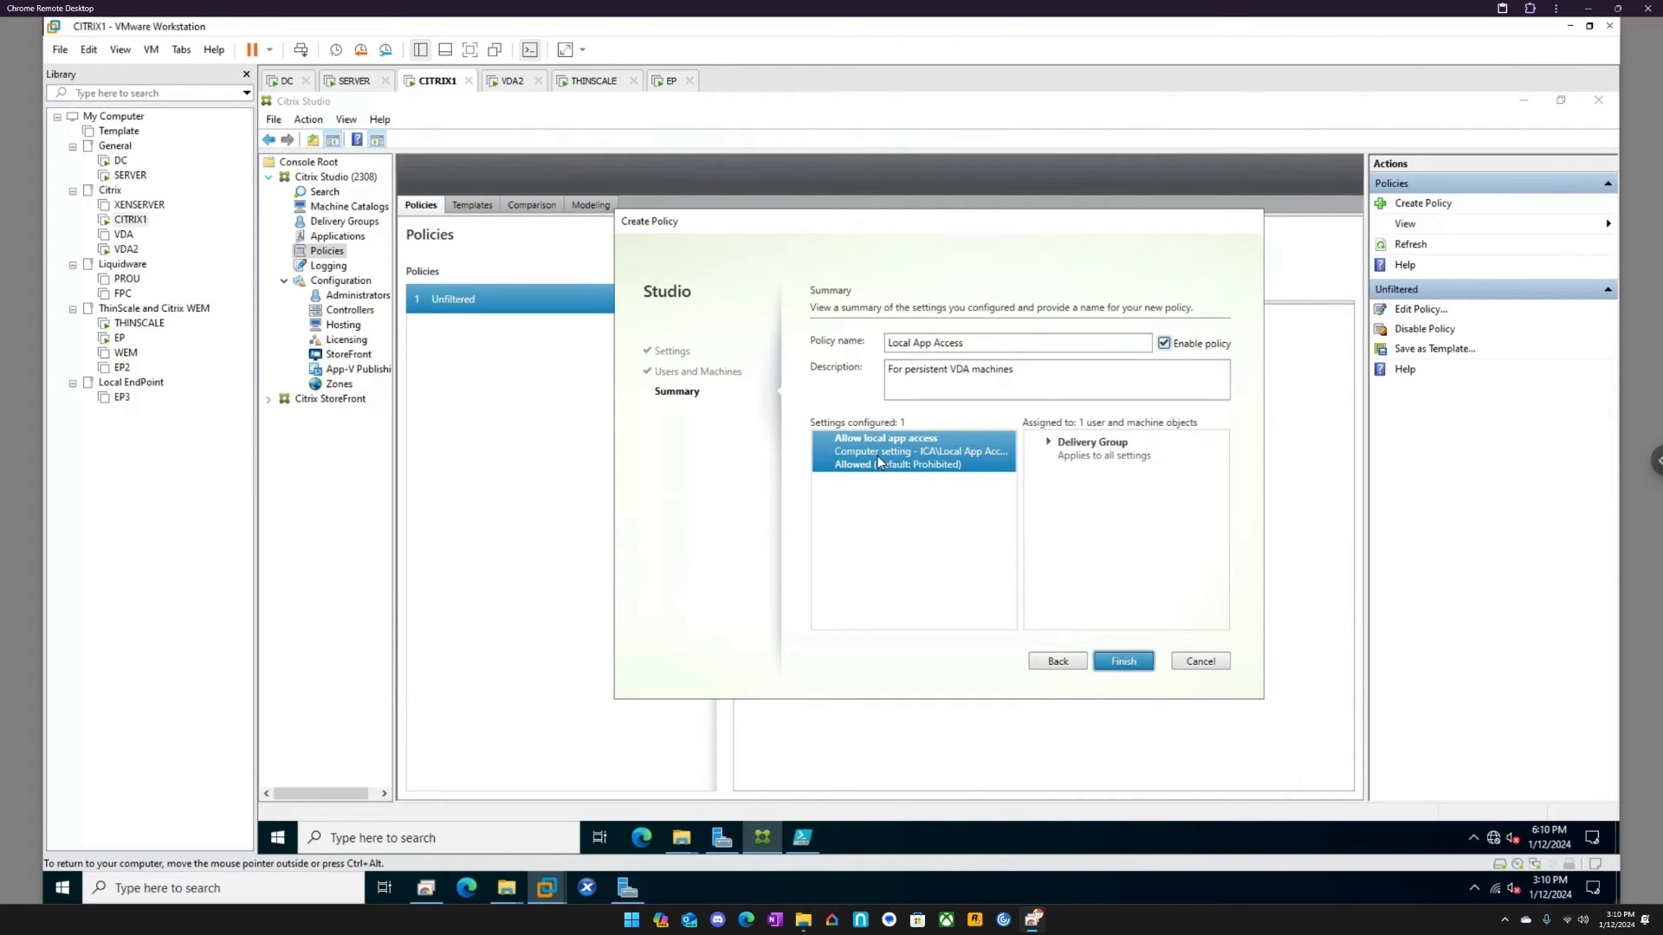
click(1049, 443)
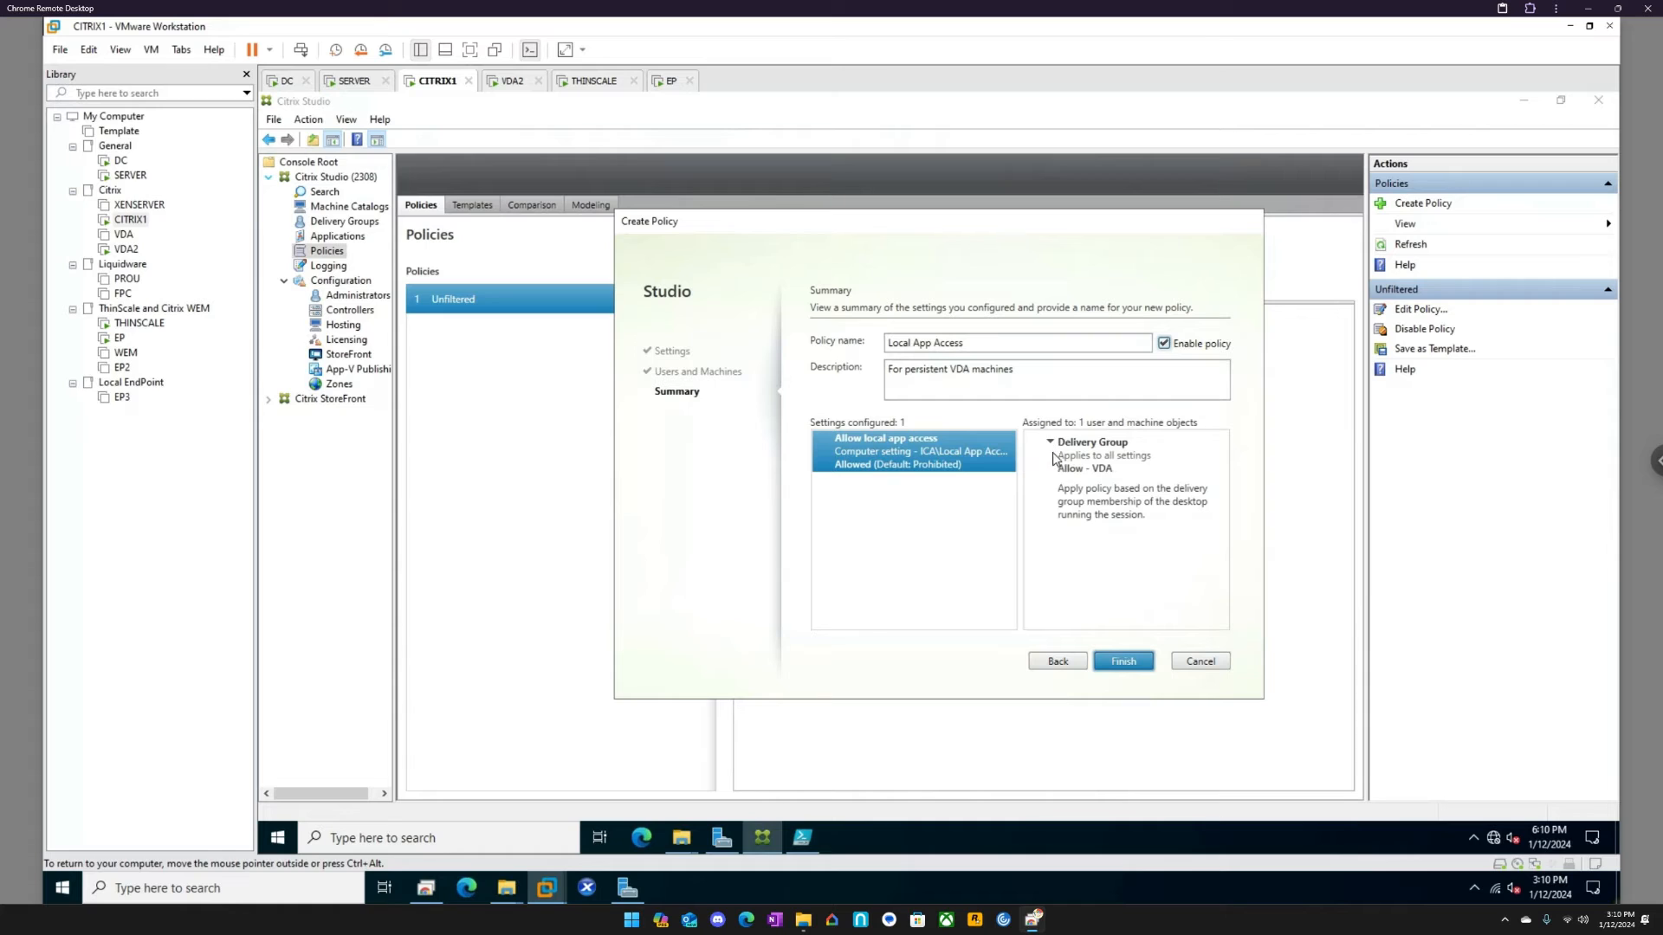
click(1124, 662)
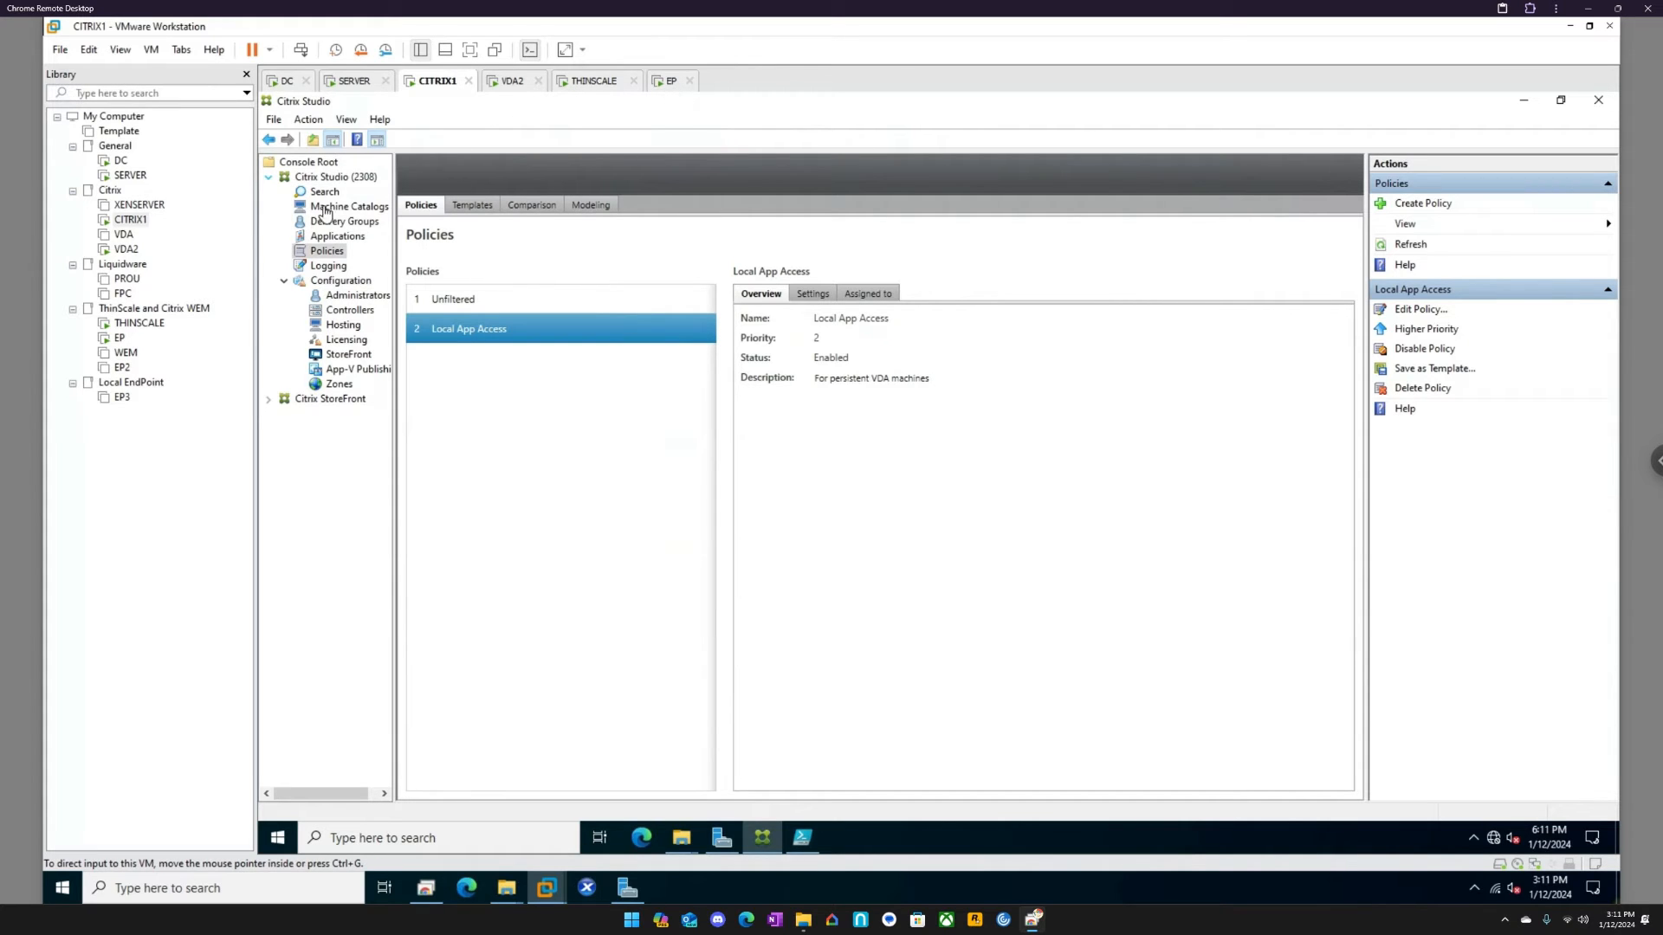
- Switch to the EP virtual machine and log on to Citrix StoreFront with the domain user name and account password
click(671, 80)
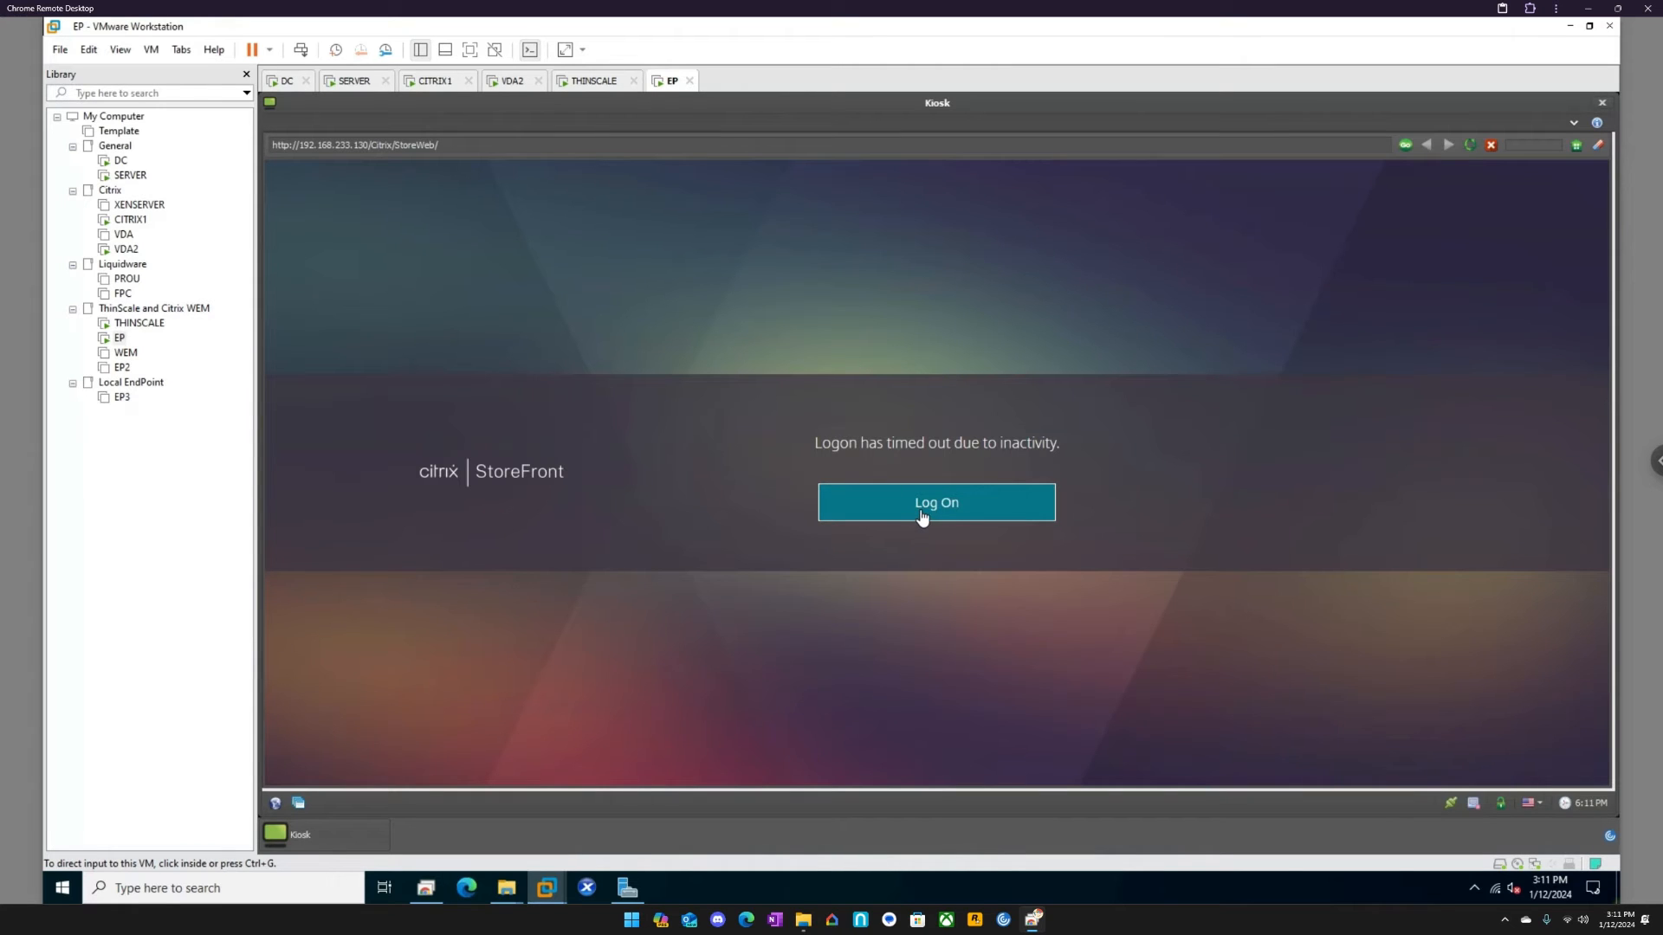
click(923, 515)
click(920, 509)
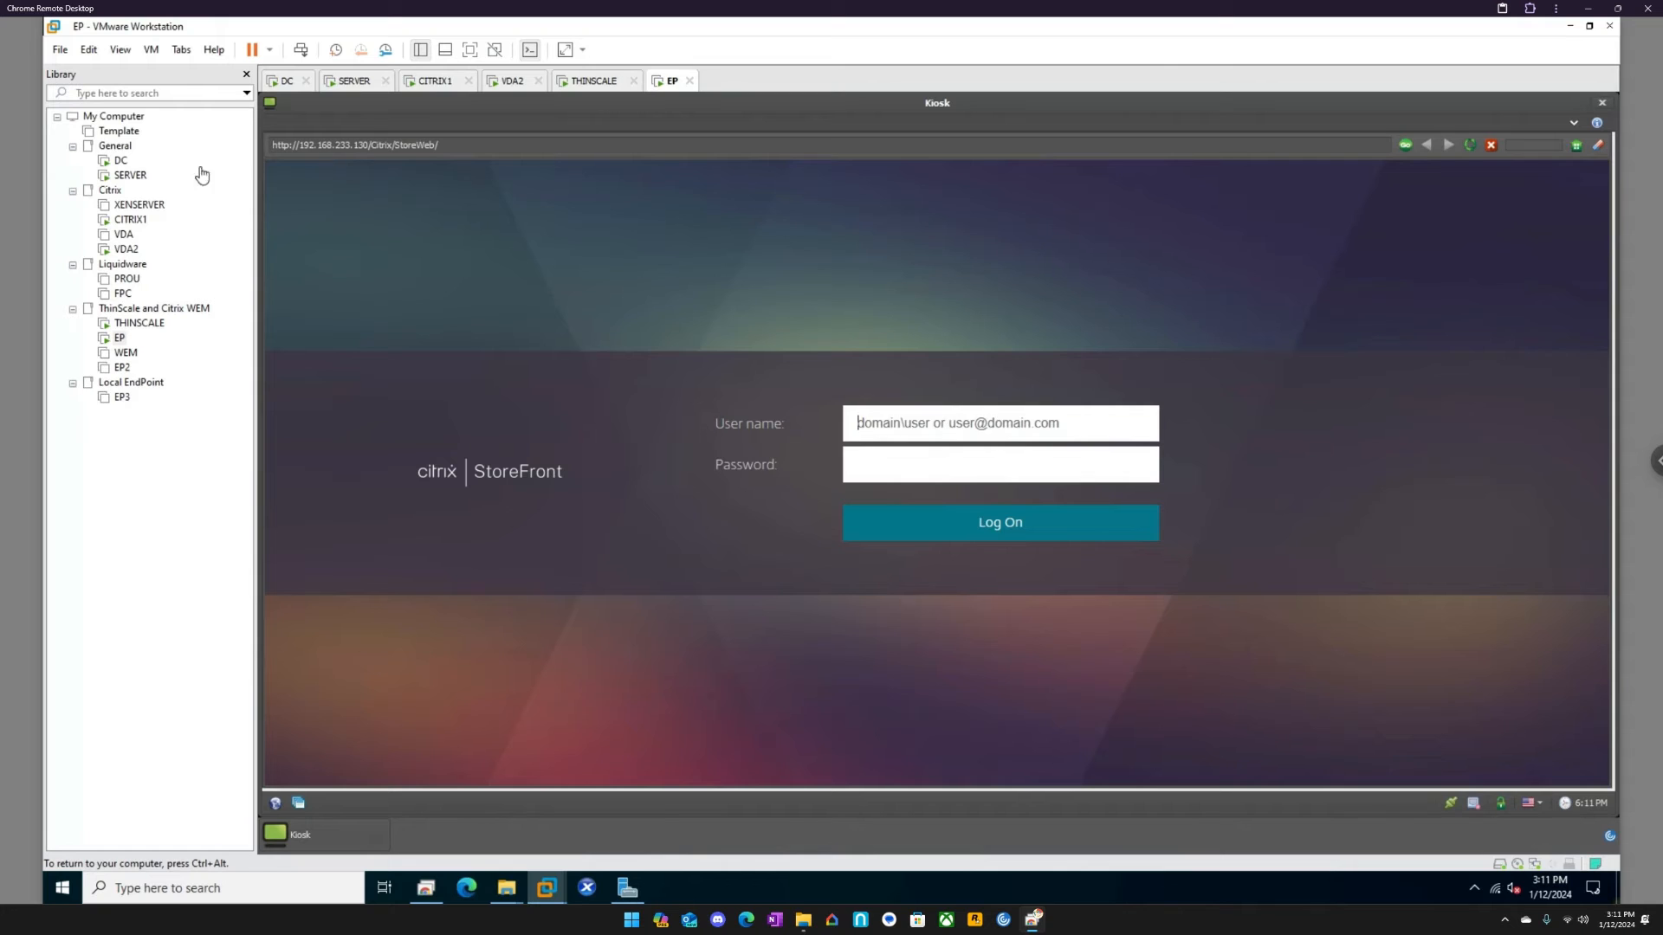
click(969, 418)
text(eucla)
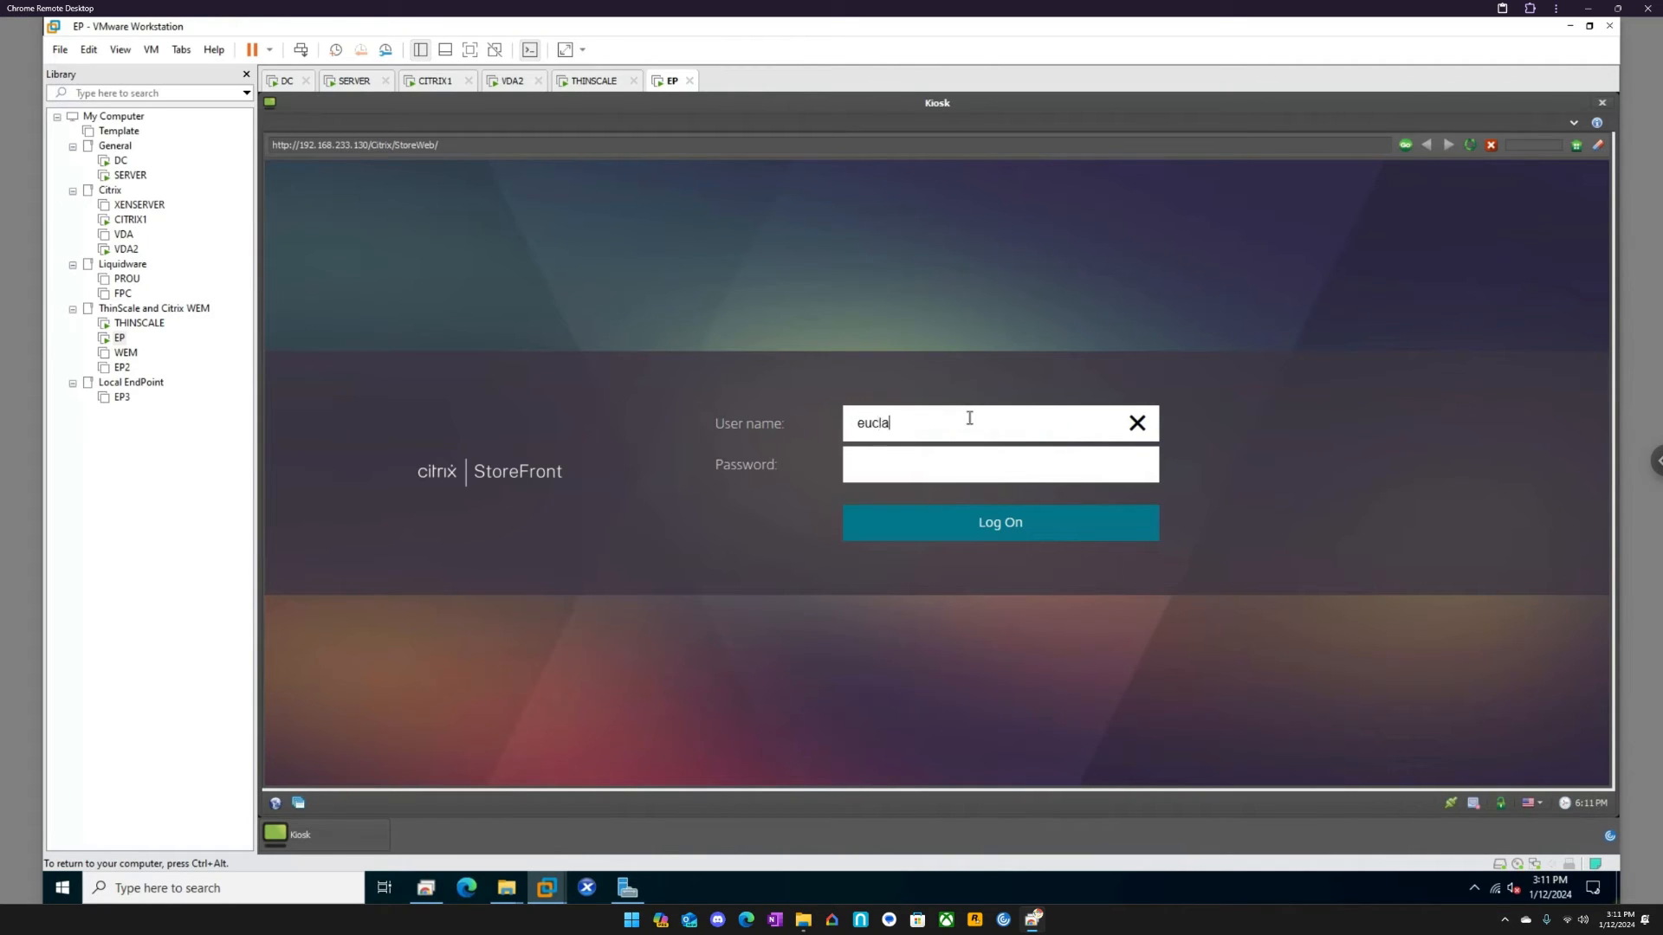
text(\citrixadmin)
key(Tab)
text(••••••)
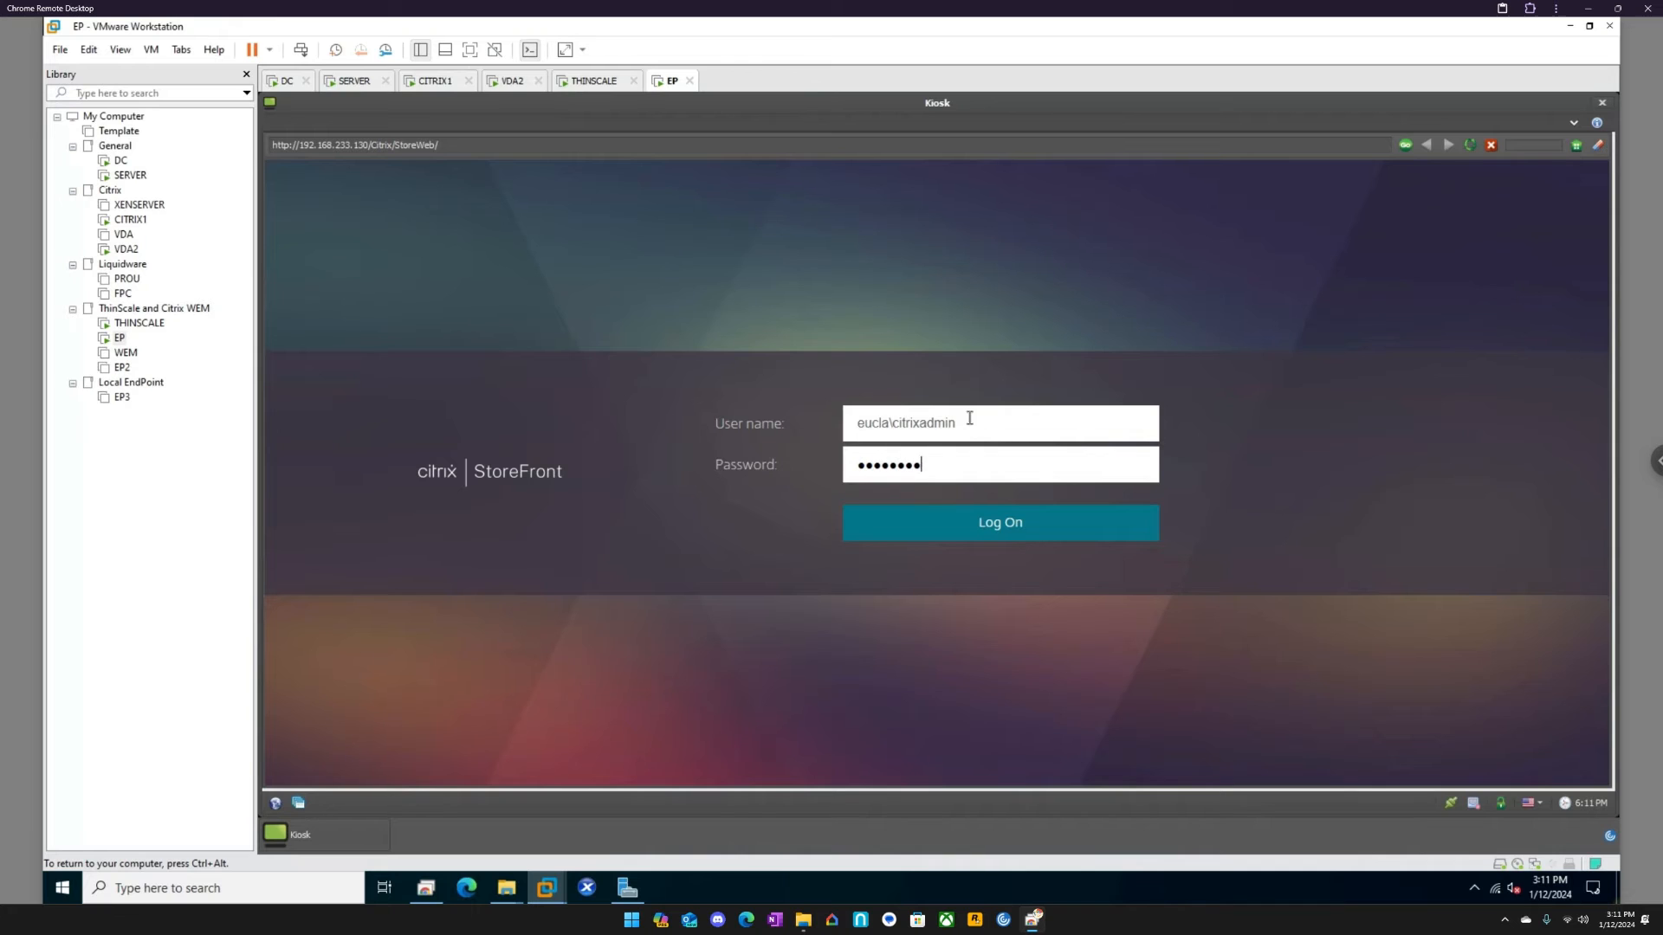
text(••••)
key(Return)
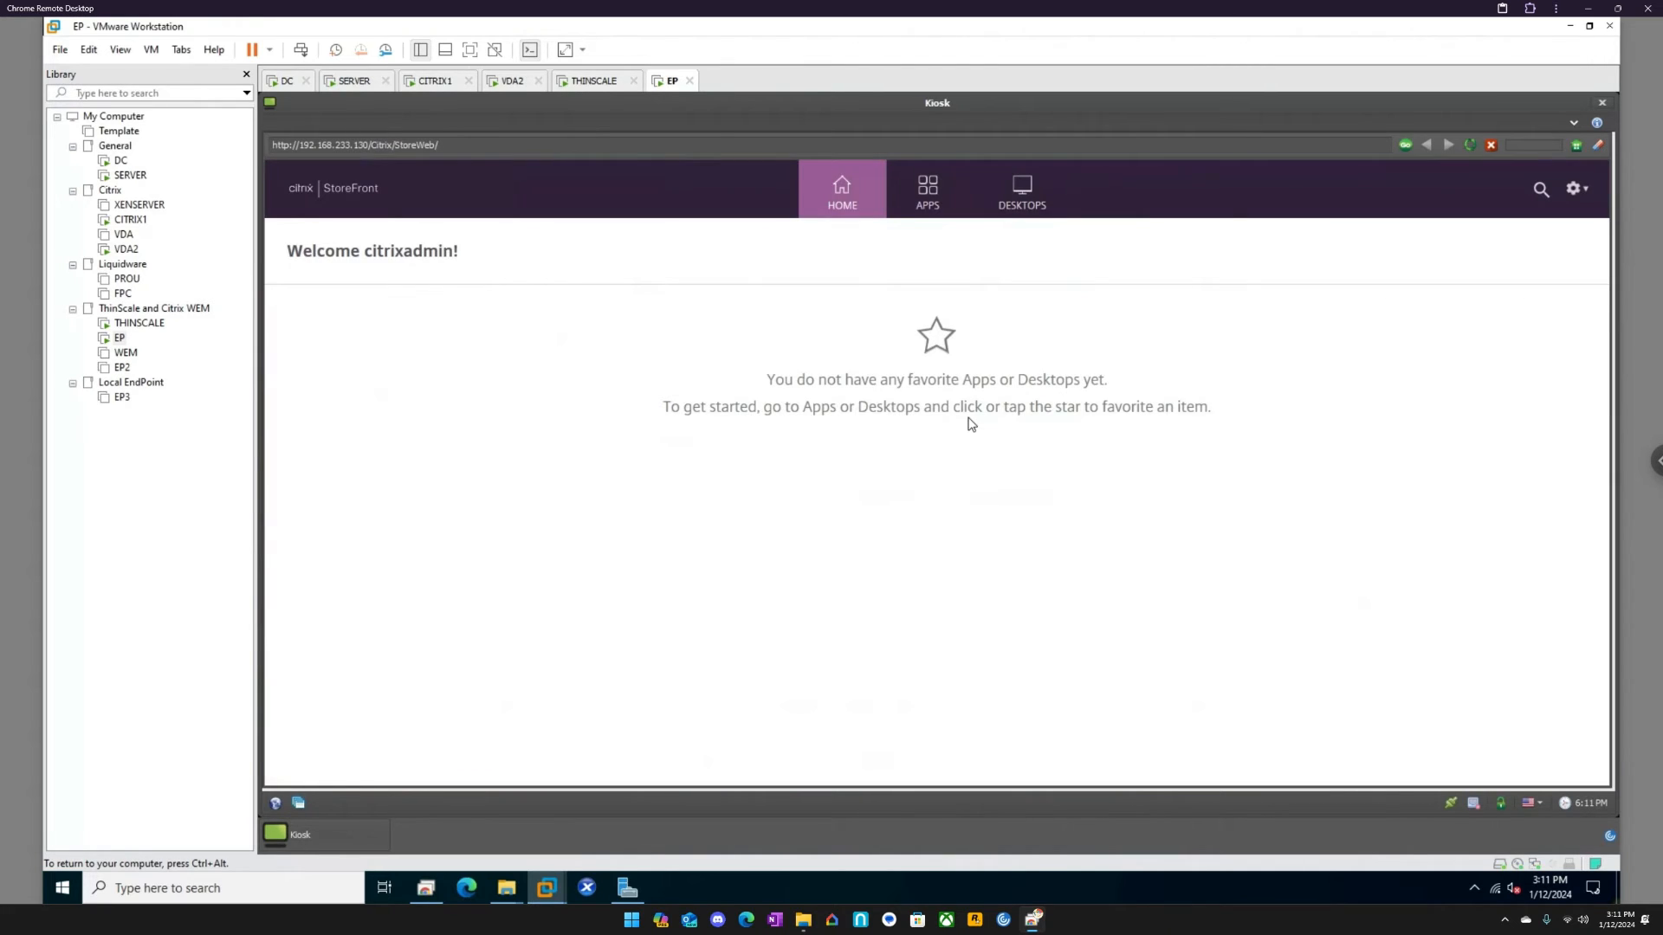
- Launch the persistent VDA desktop from StoreFront and block its access to devices attached to the endpoint
click(1035, 192)
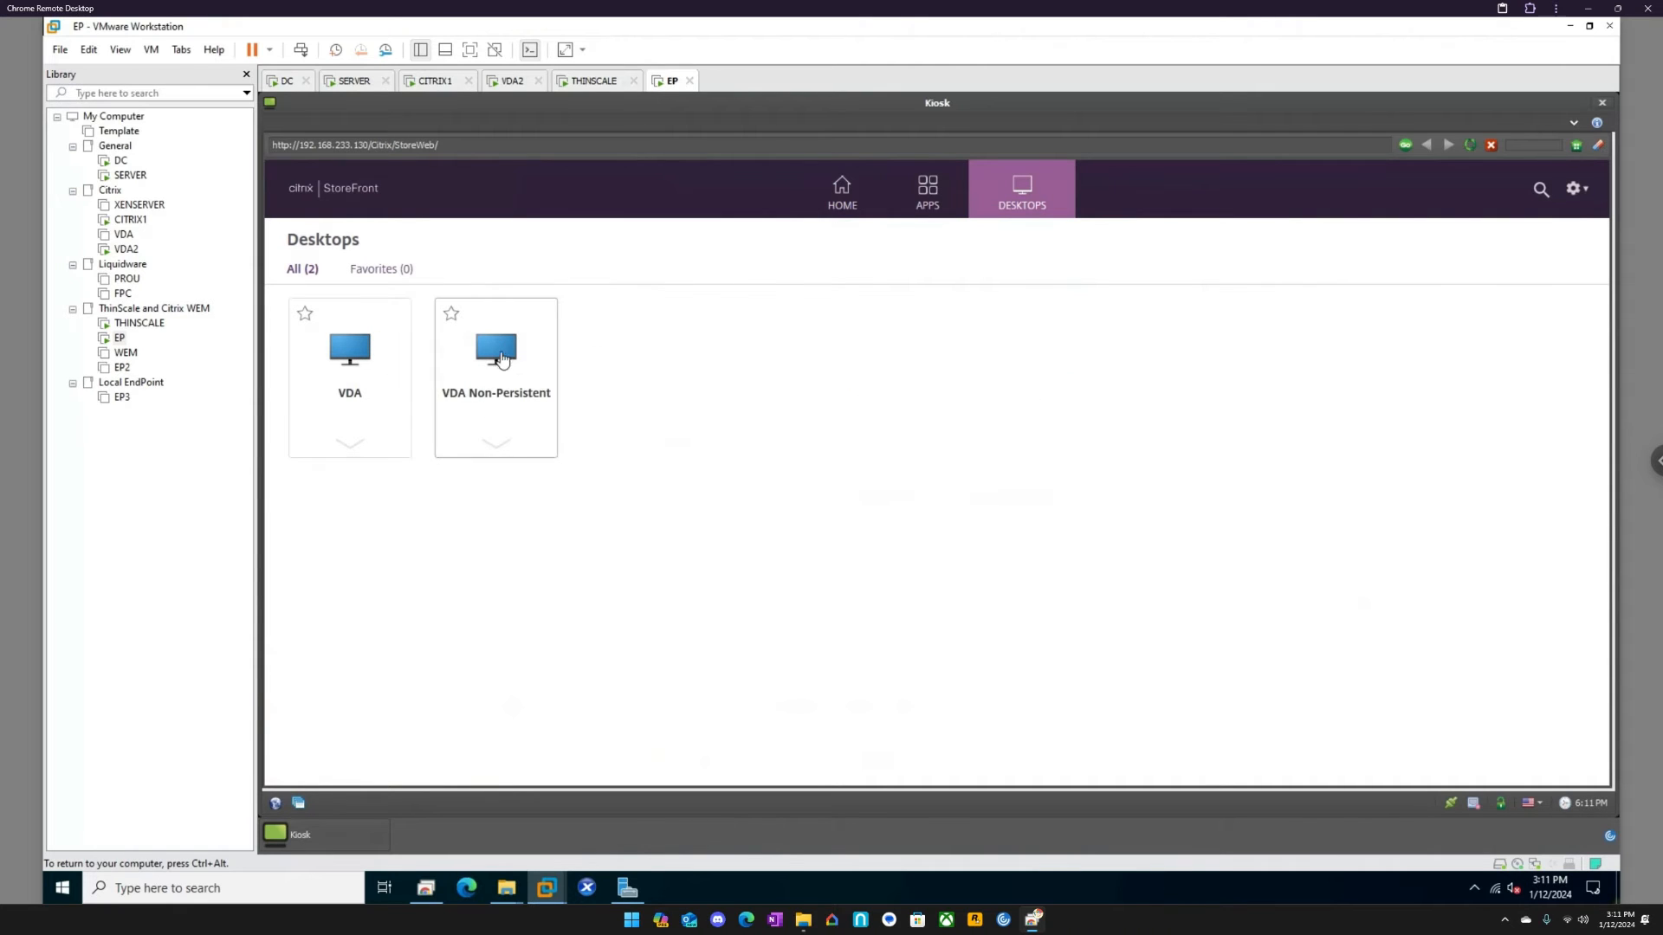
click(927, 190)
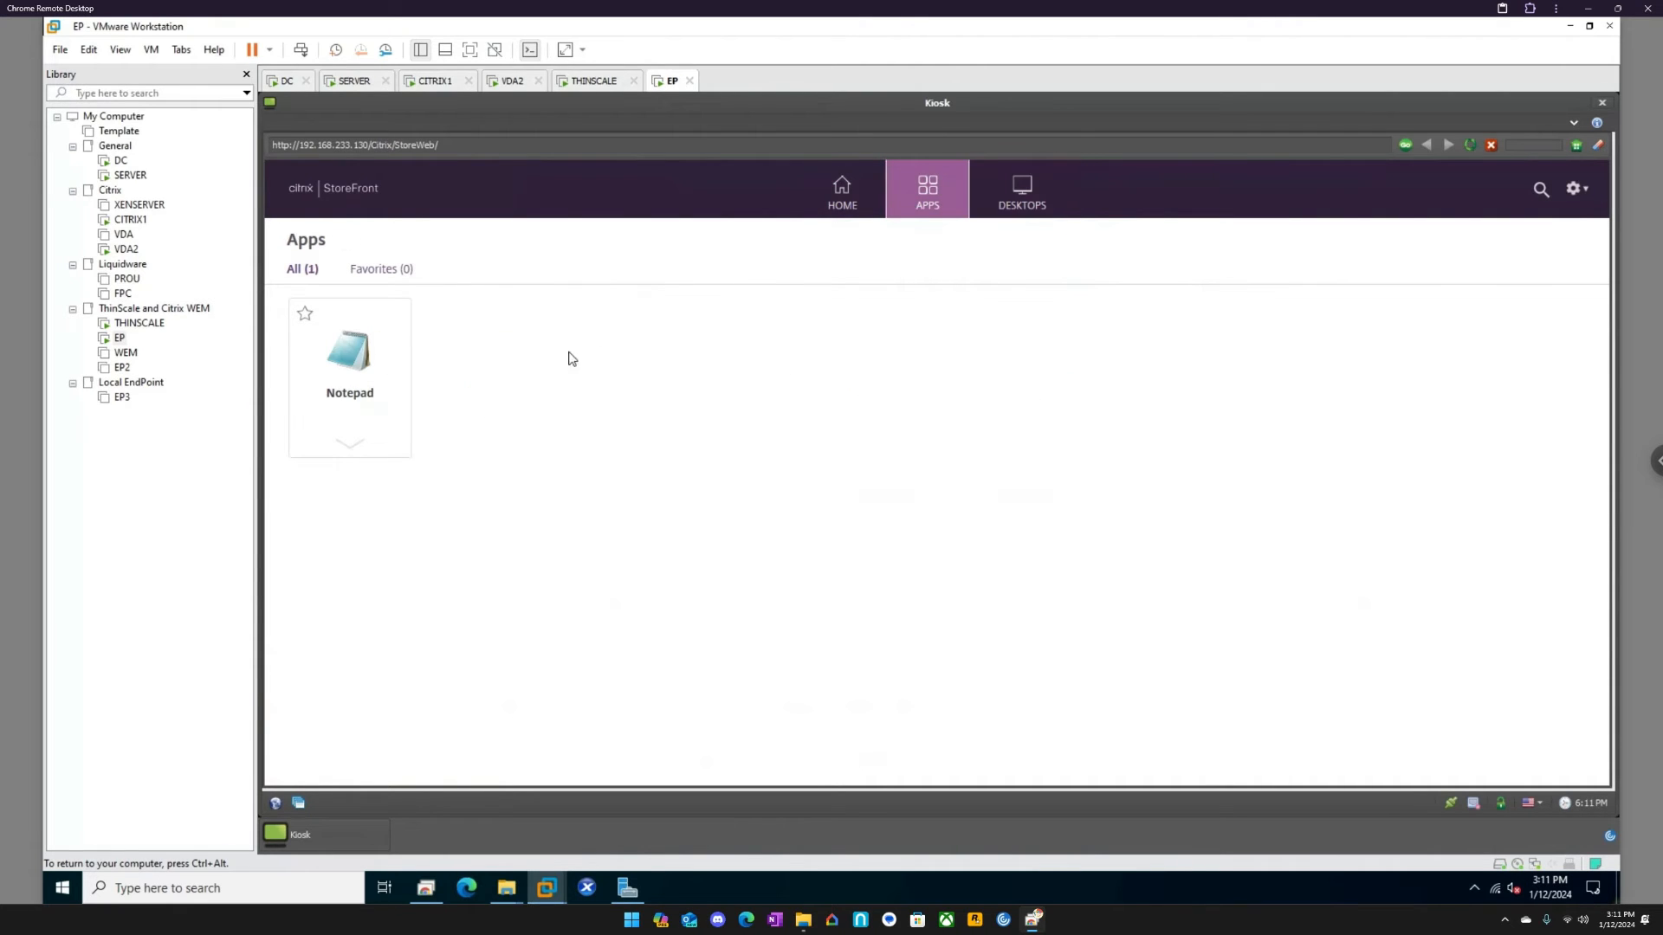
click(1003, 212)
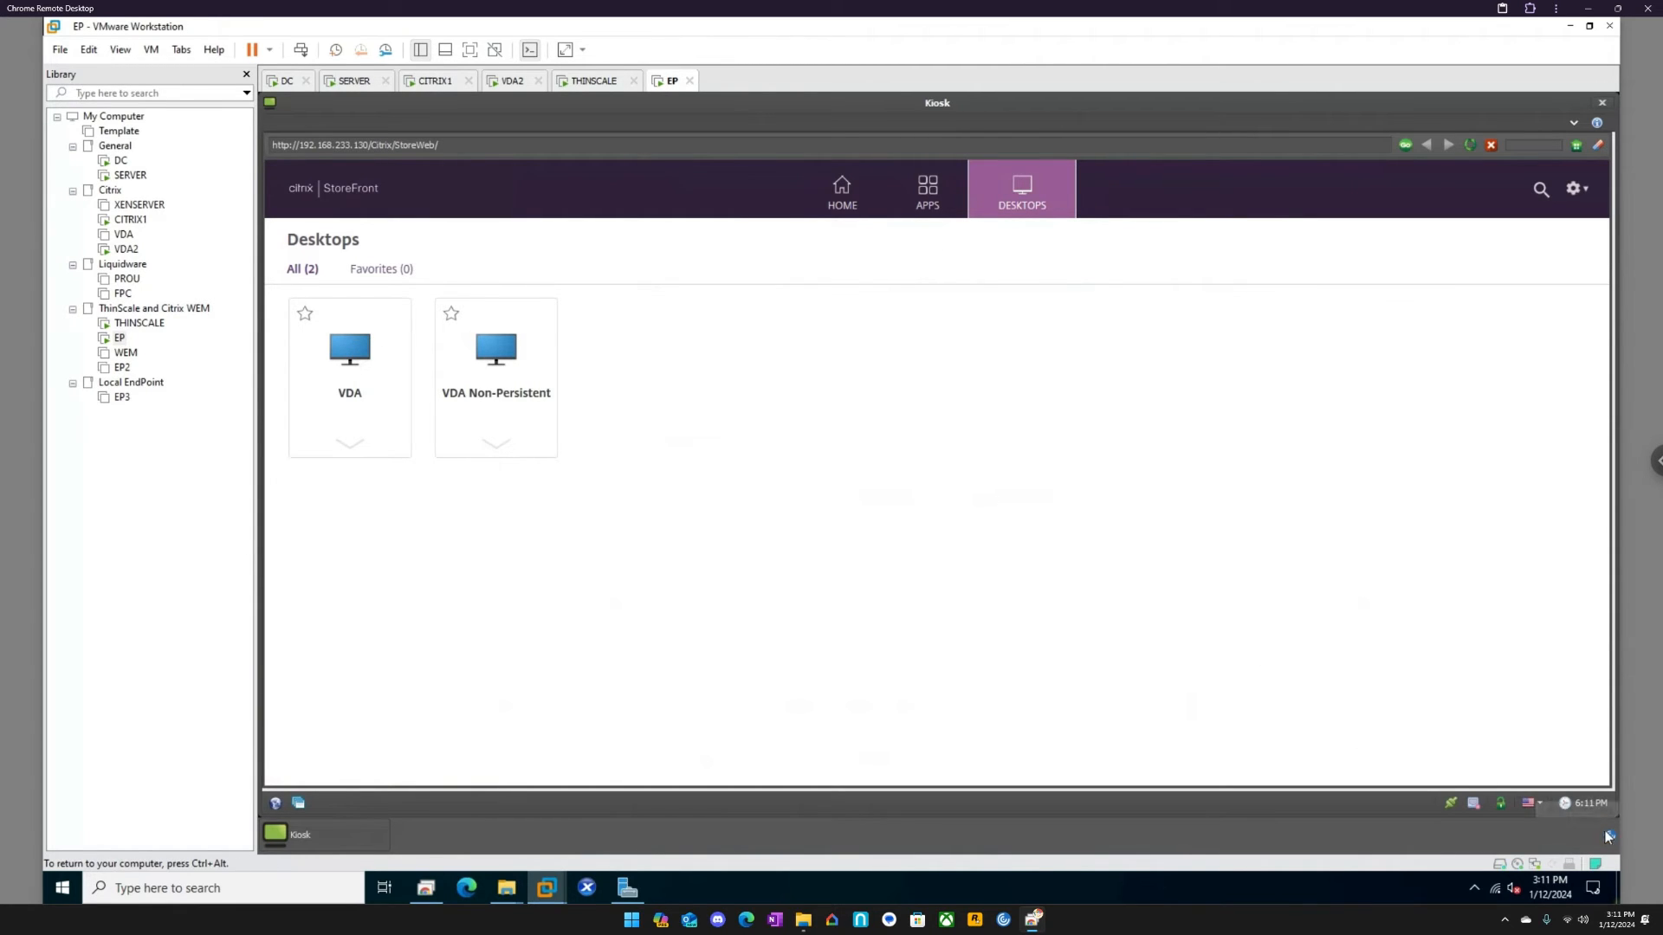
click(347, 350)
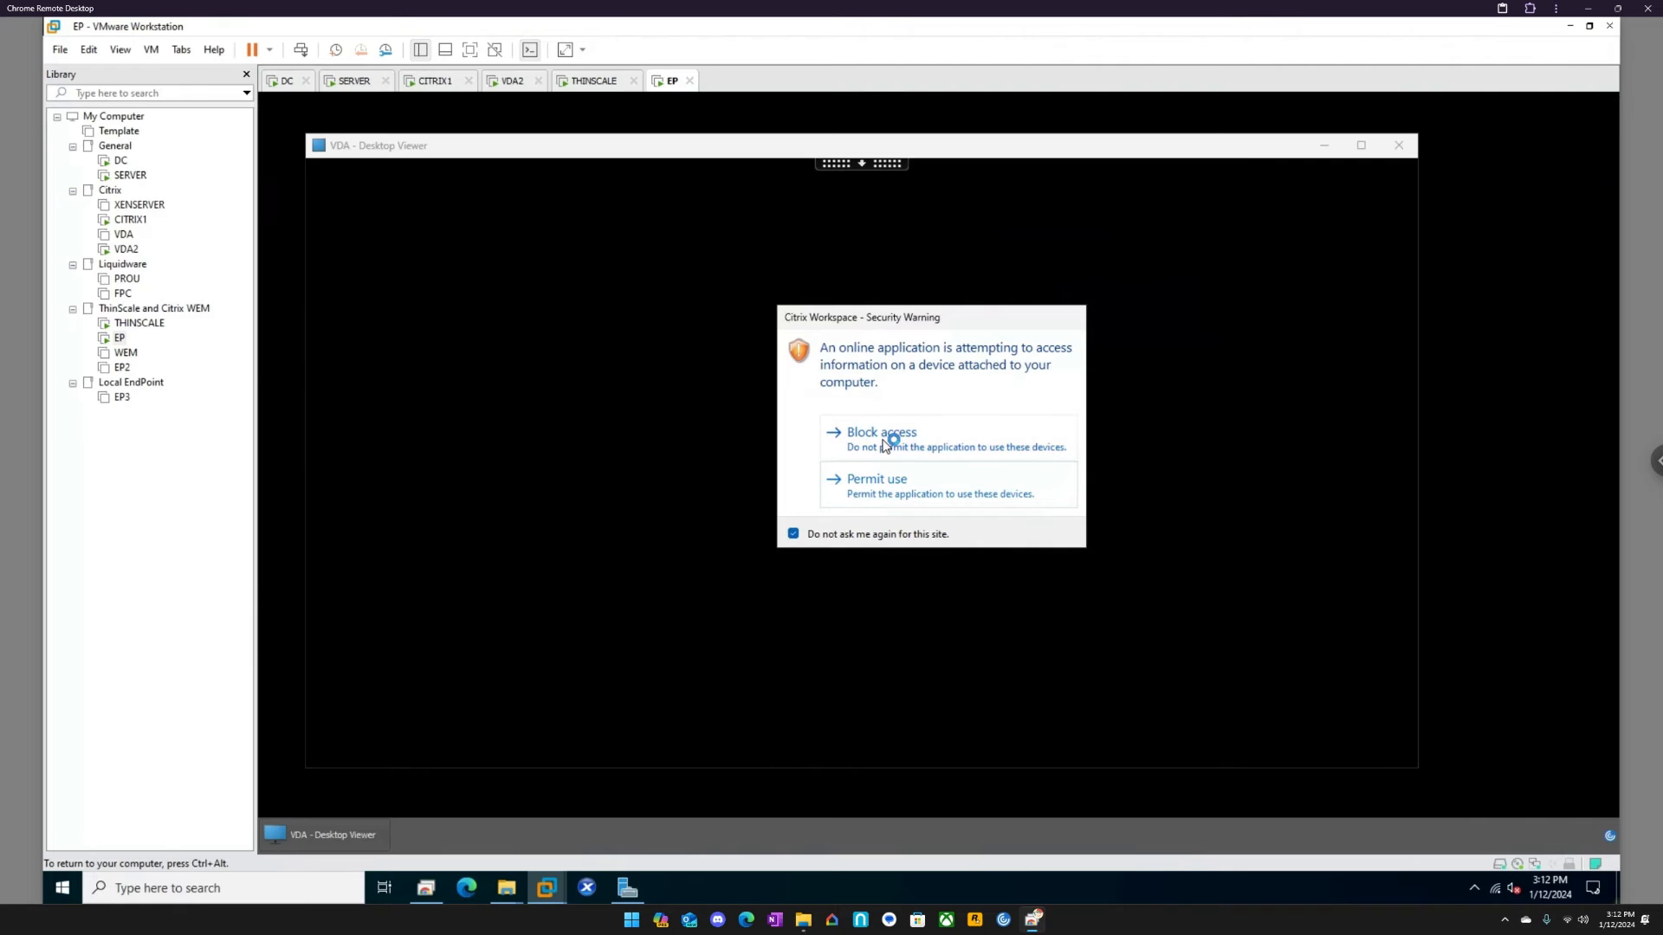
click(885, 443)
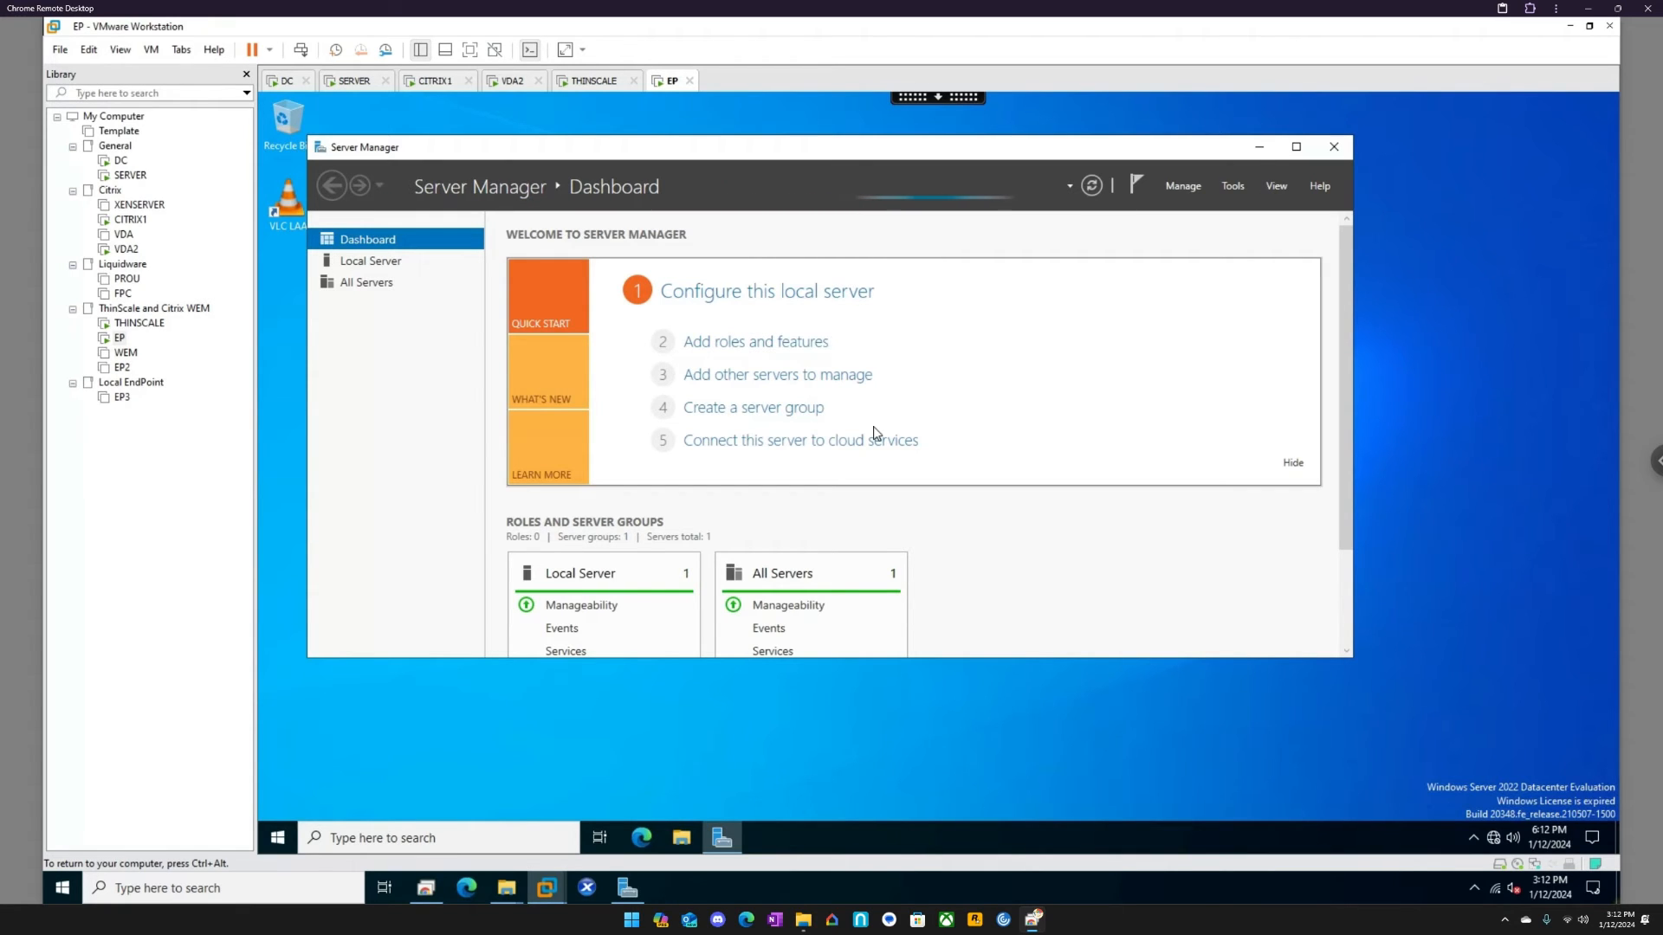
- Move the VLC LAA shortcut on the VDA desktop clear of the Recycle Bin column and check the LAA folder in the Start menu
click(1332, 149)
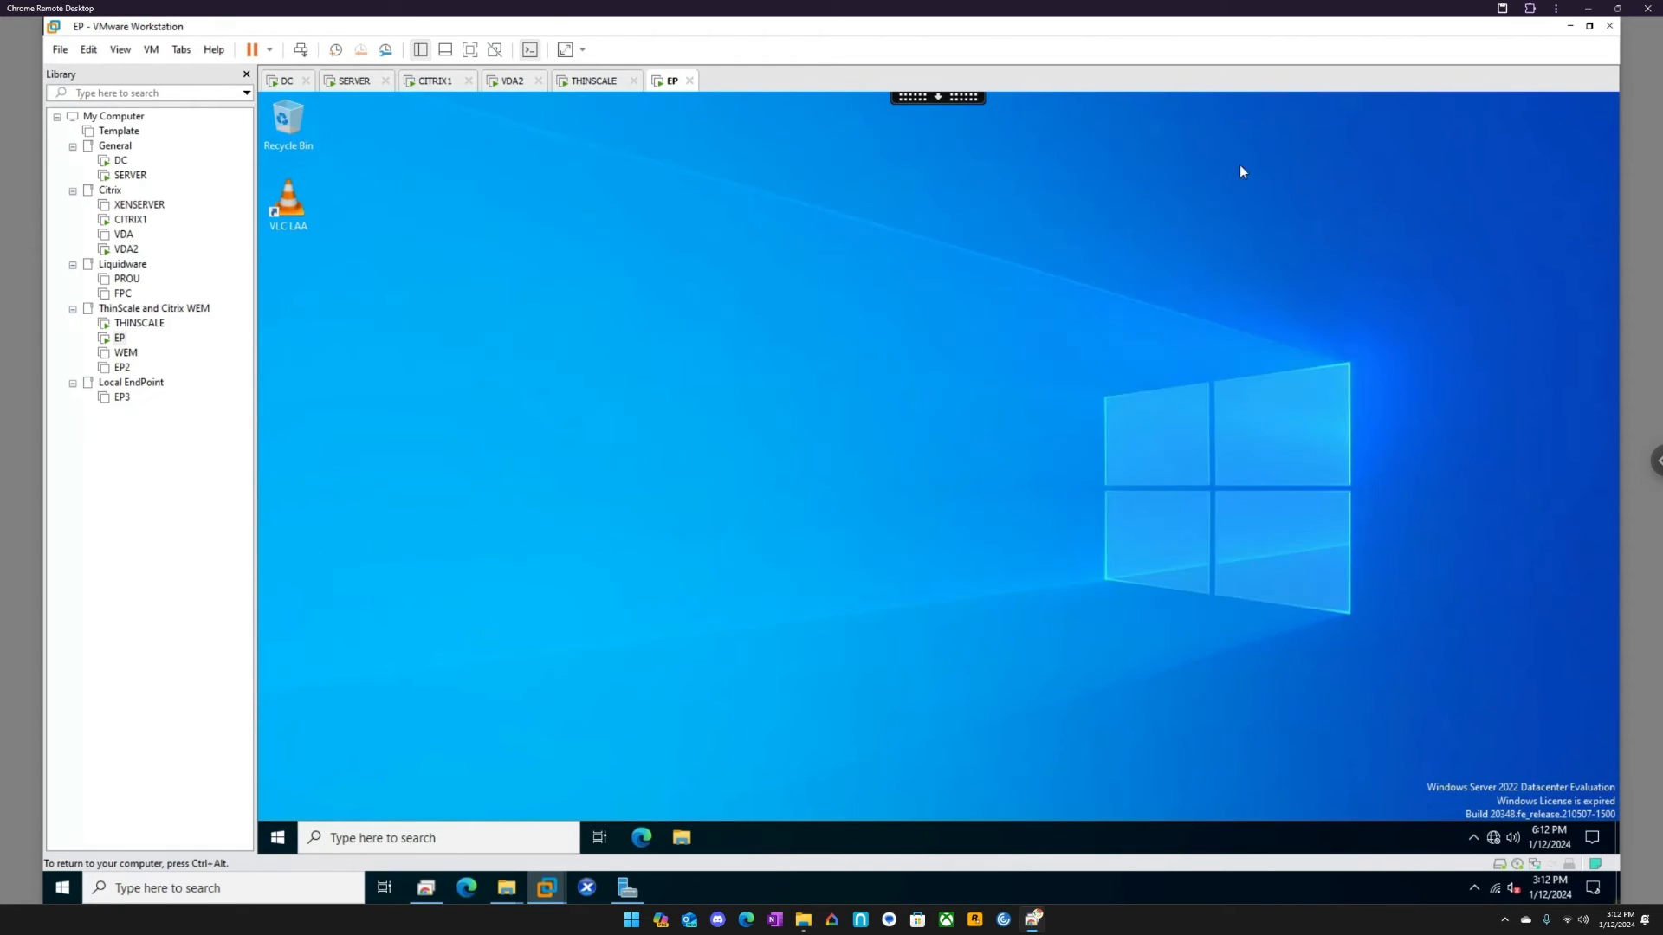
drag(290, 205, 403, 199)
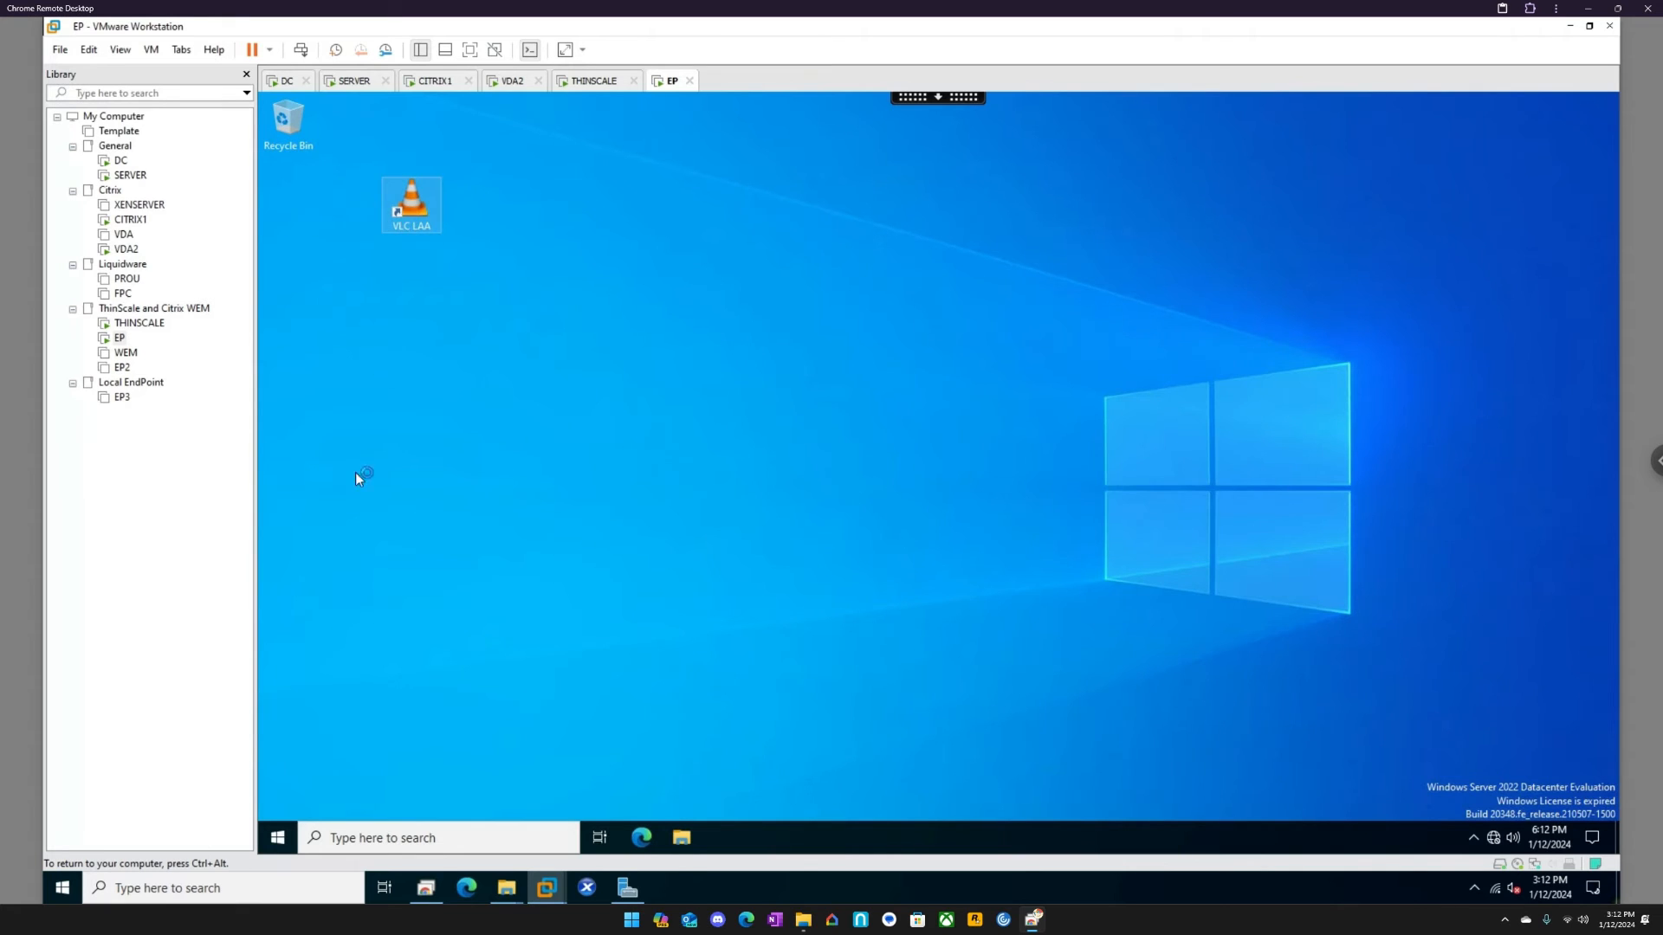
click(279, 839)
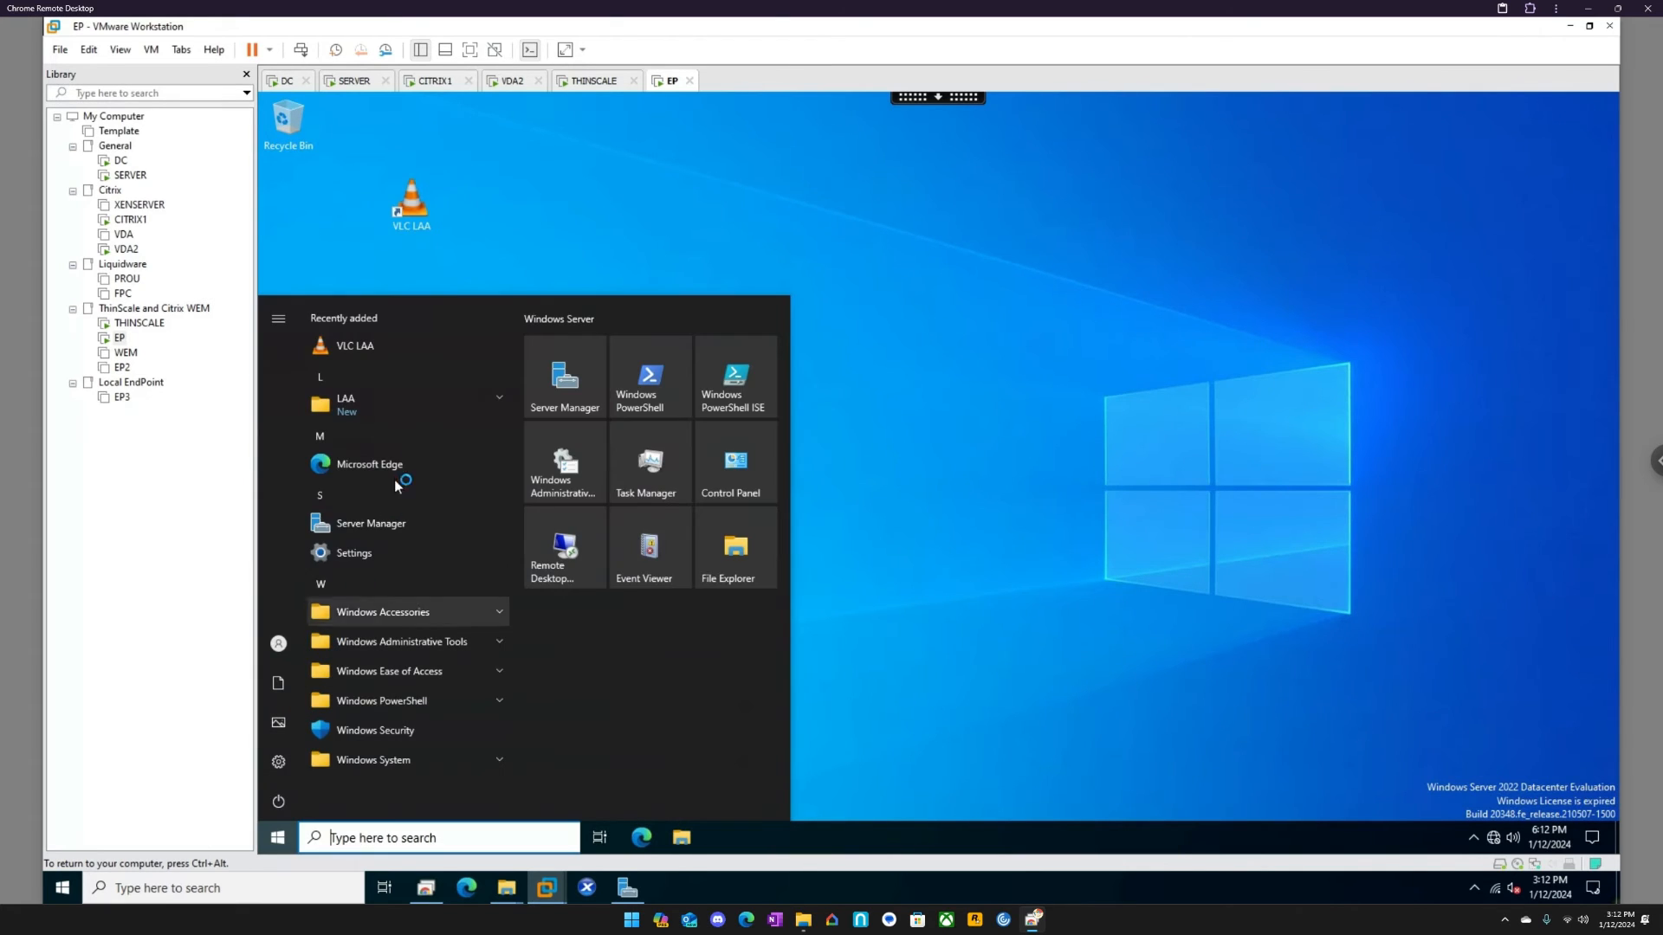
click(378, 407)
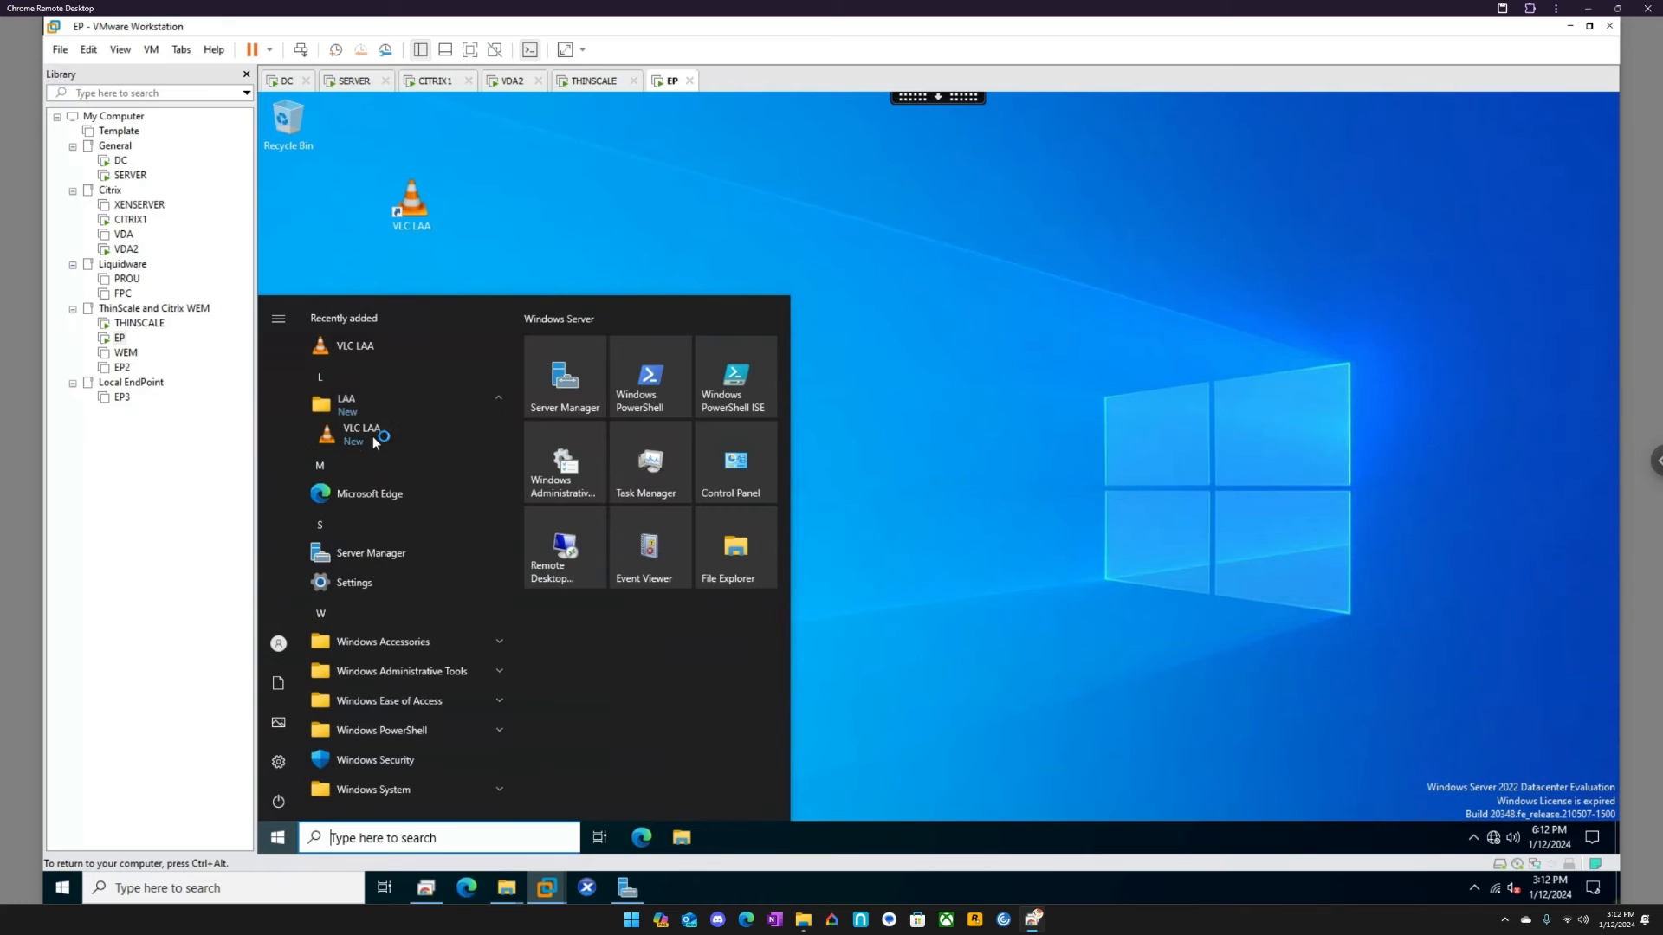
click(489, 230)
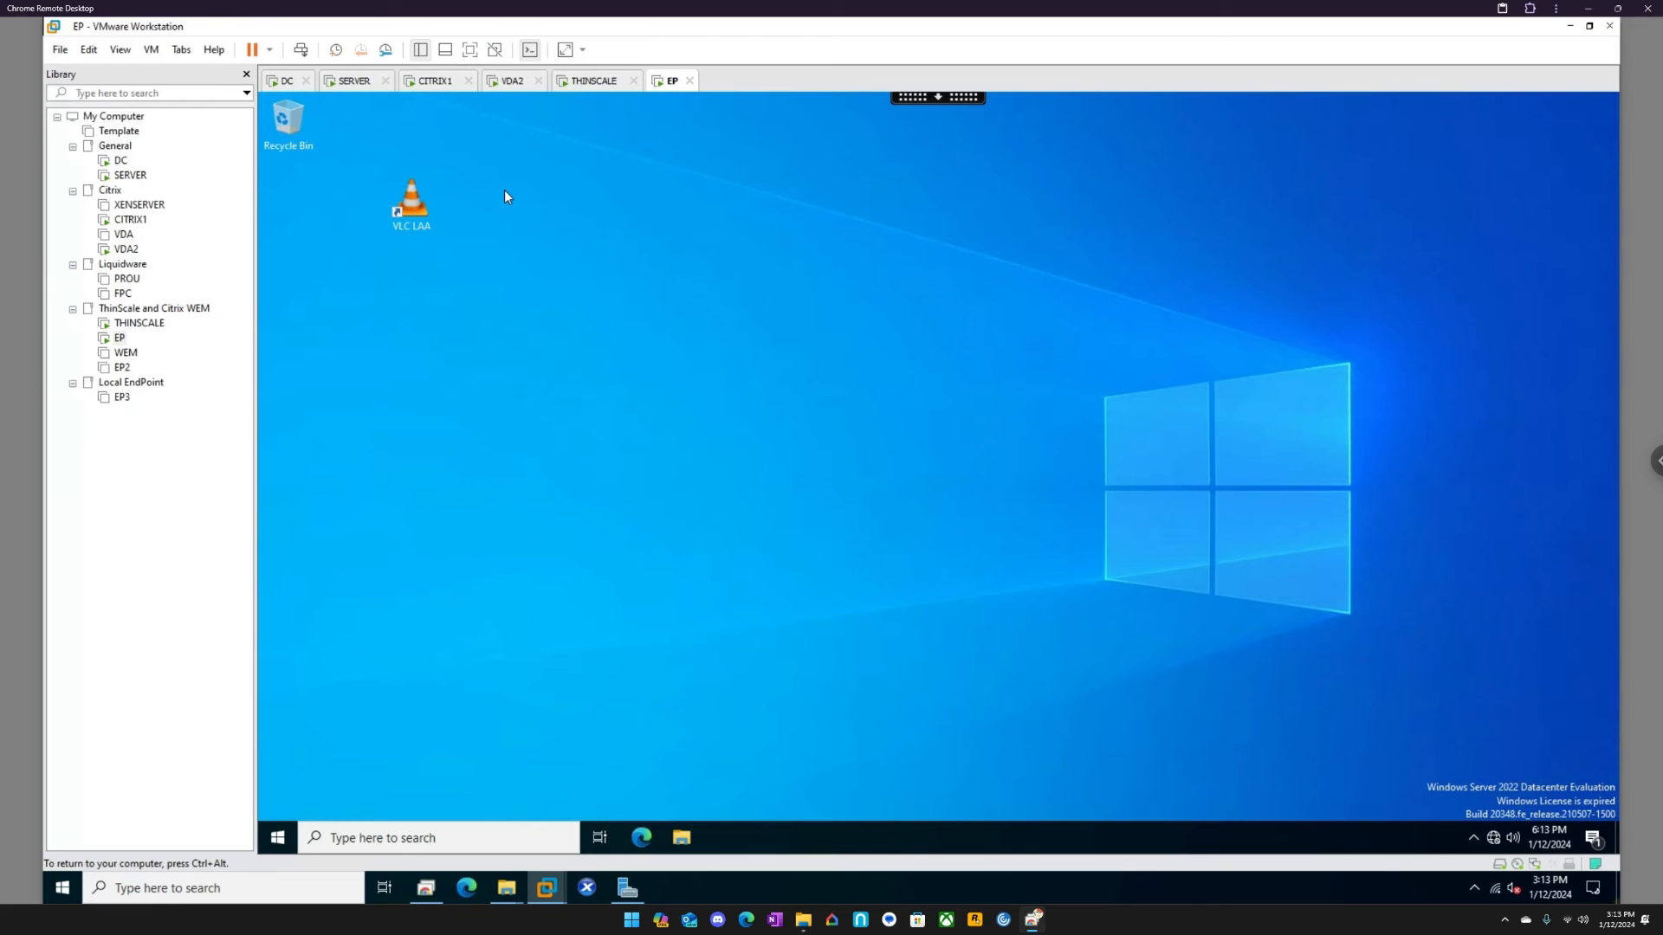
- Grant the virtual desktop read/write access to local files and inspect the VLC LAA shortcut's comment, general, compatibility and details properties
right_click(411, 213)
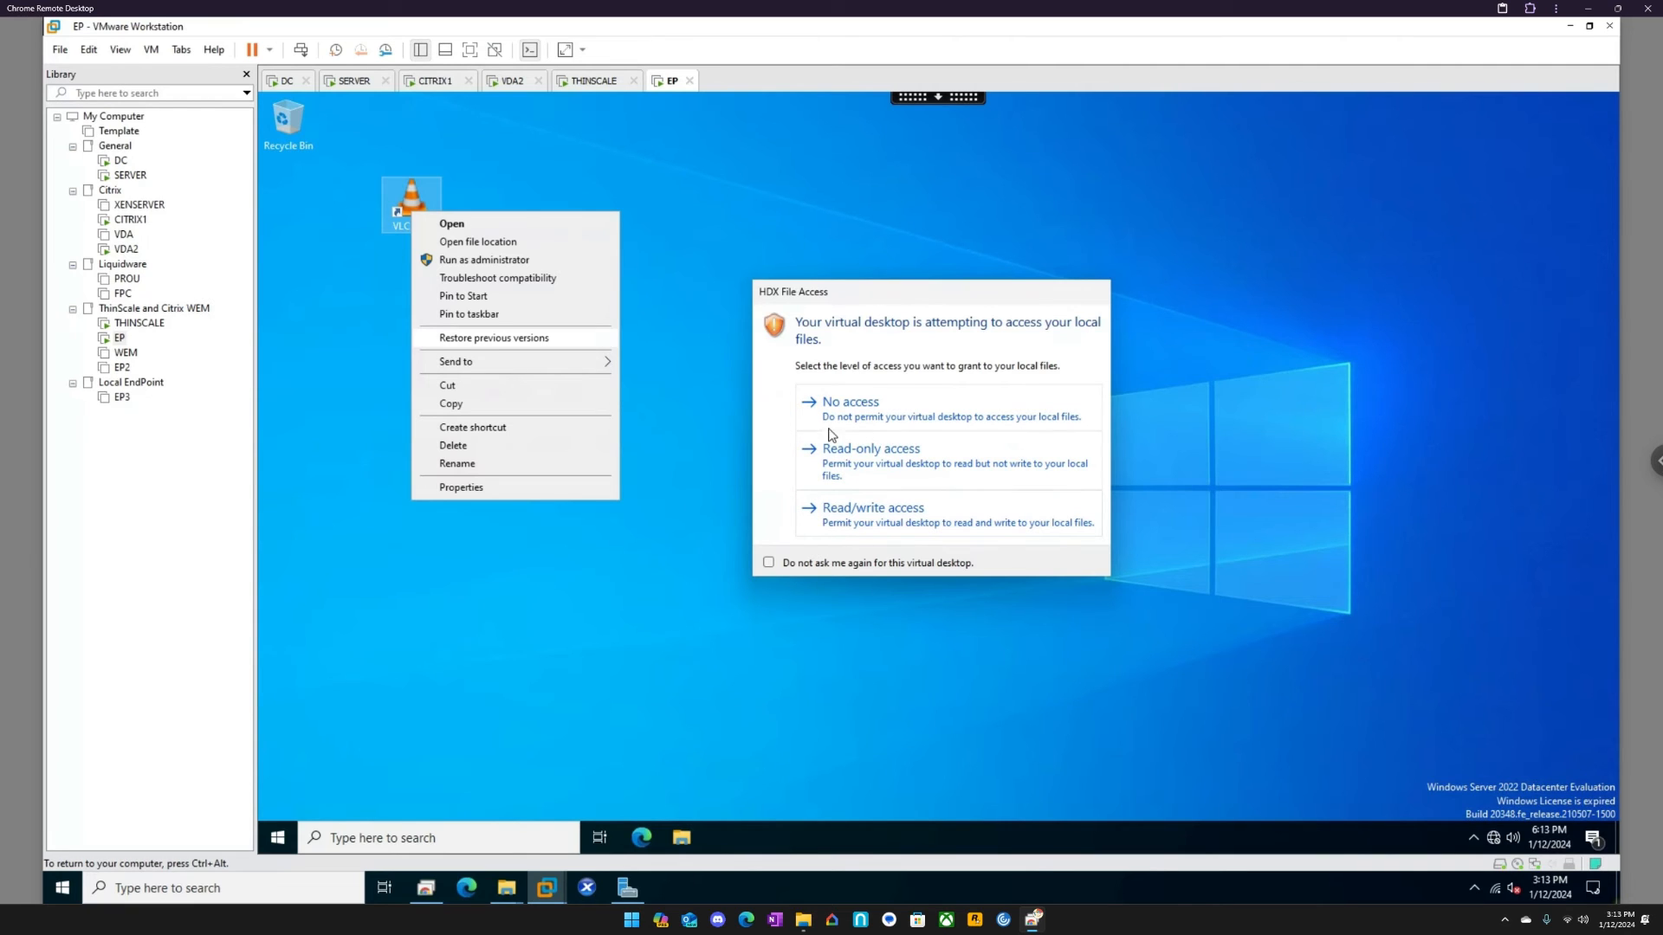
click(879, 508)
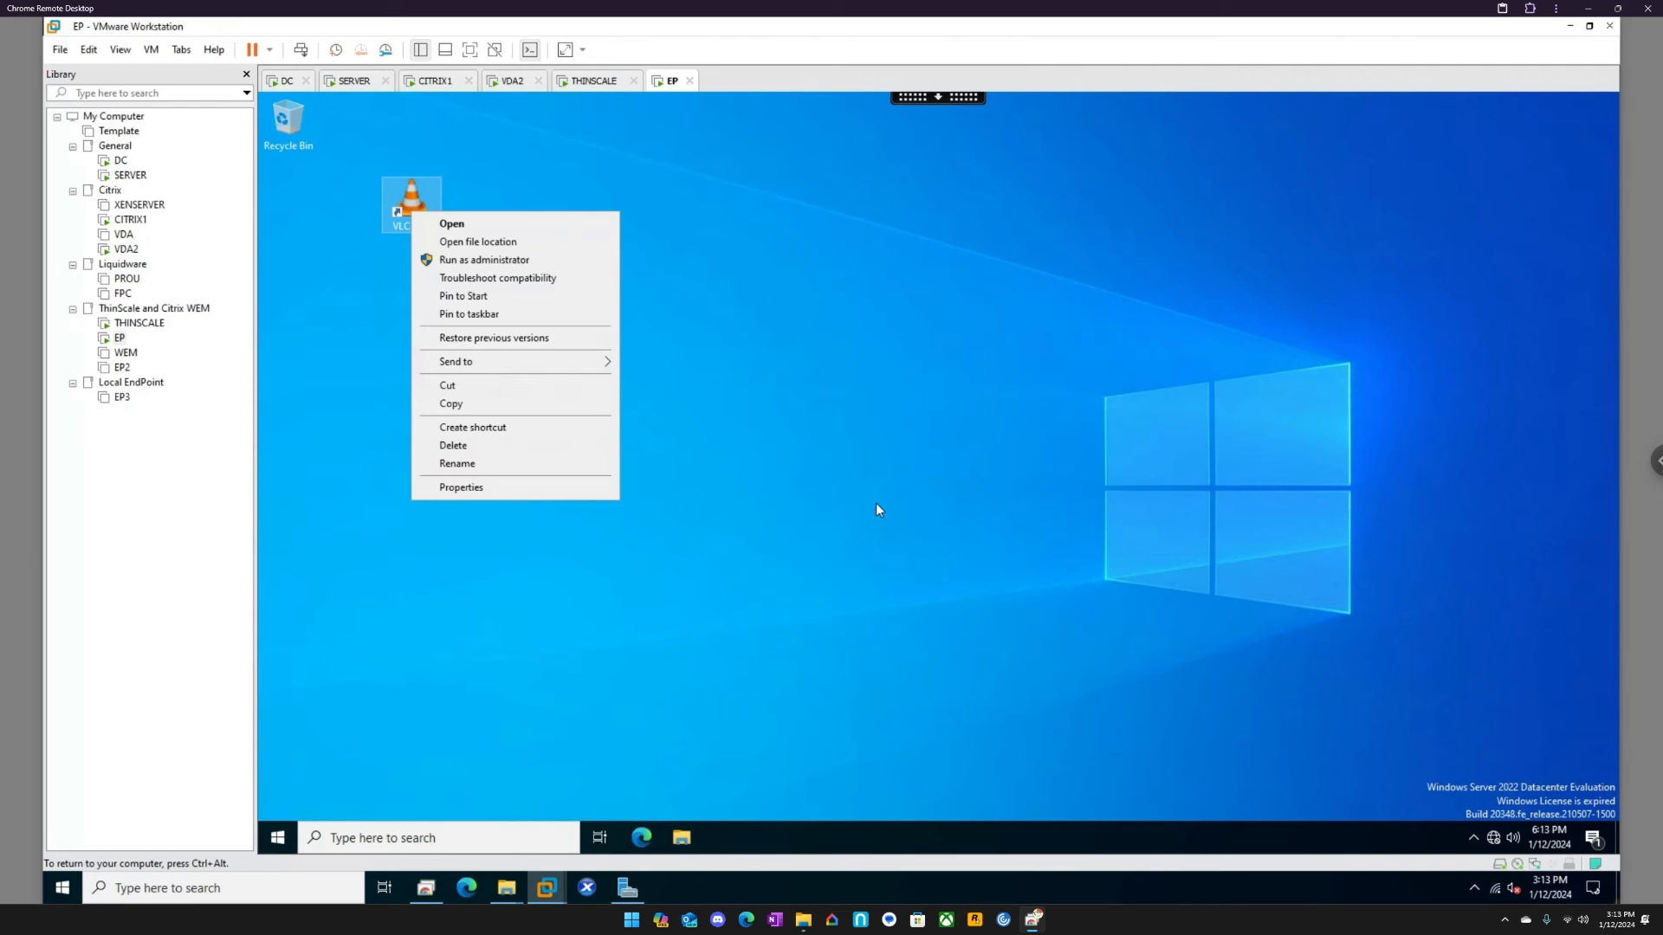
click(503, 486)
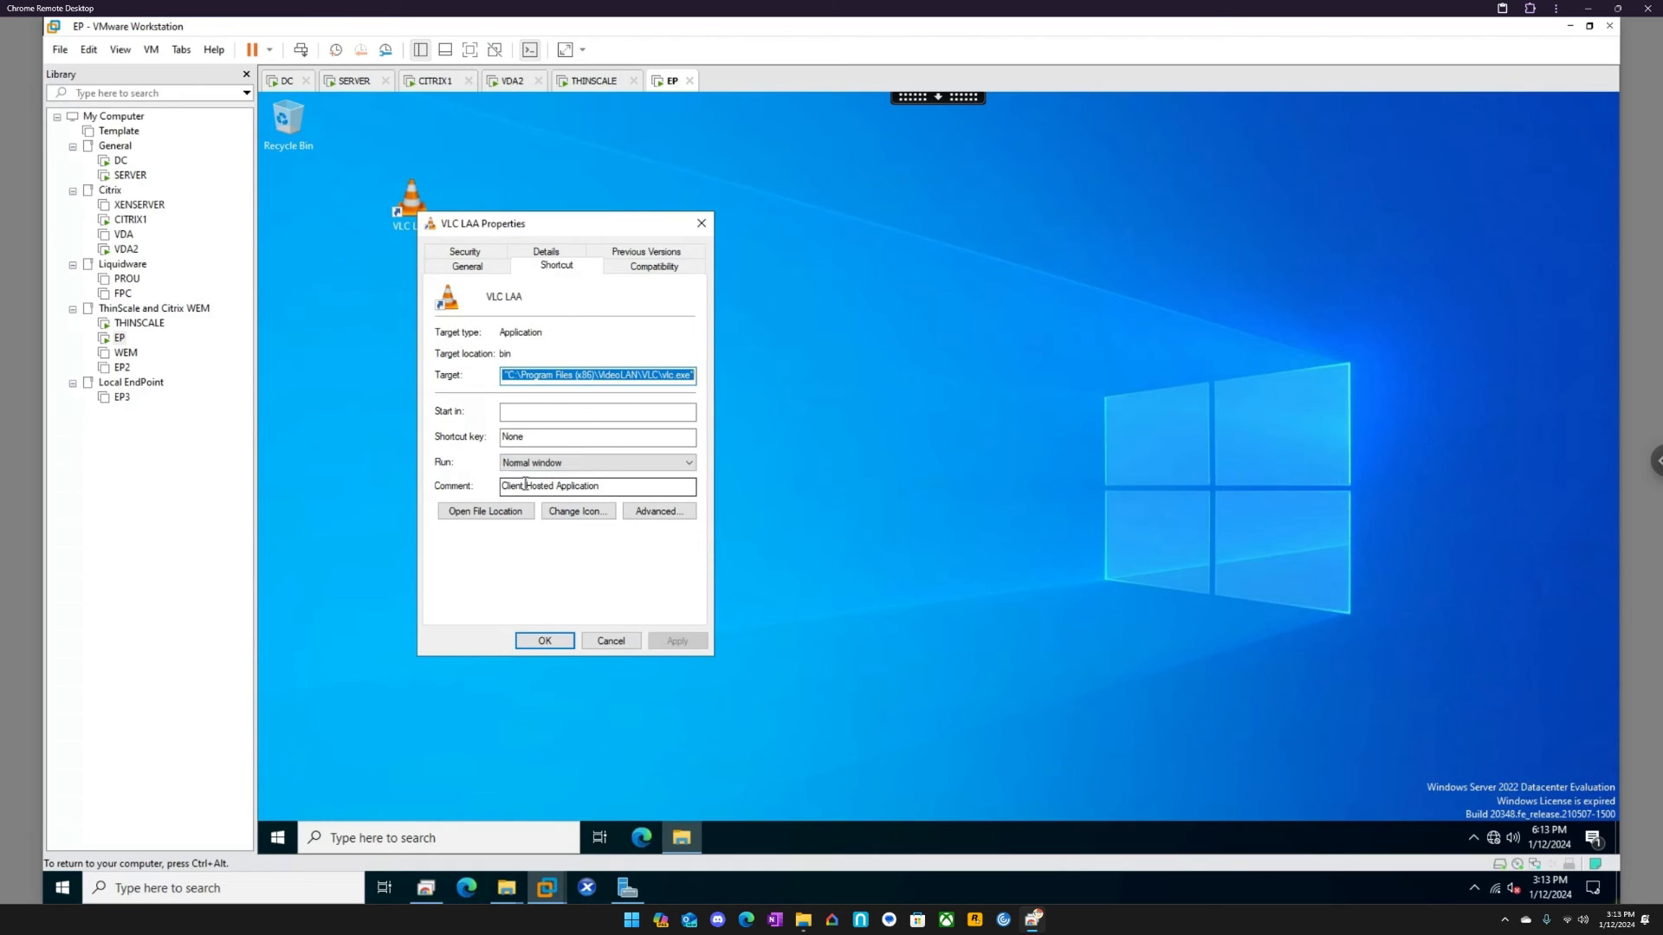
drag(608, 486, 502, 483)
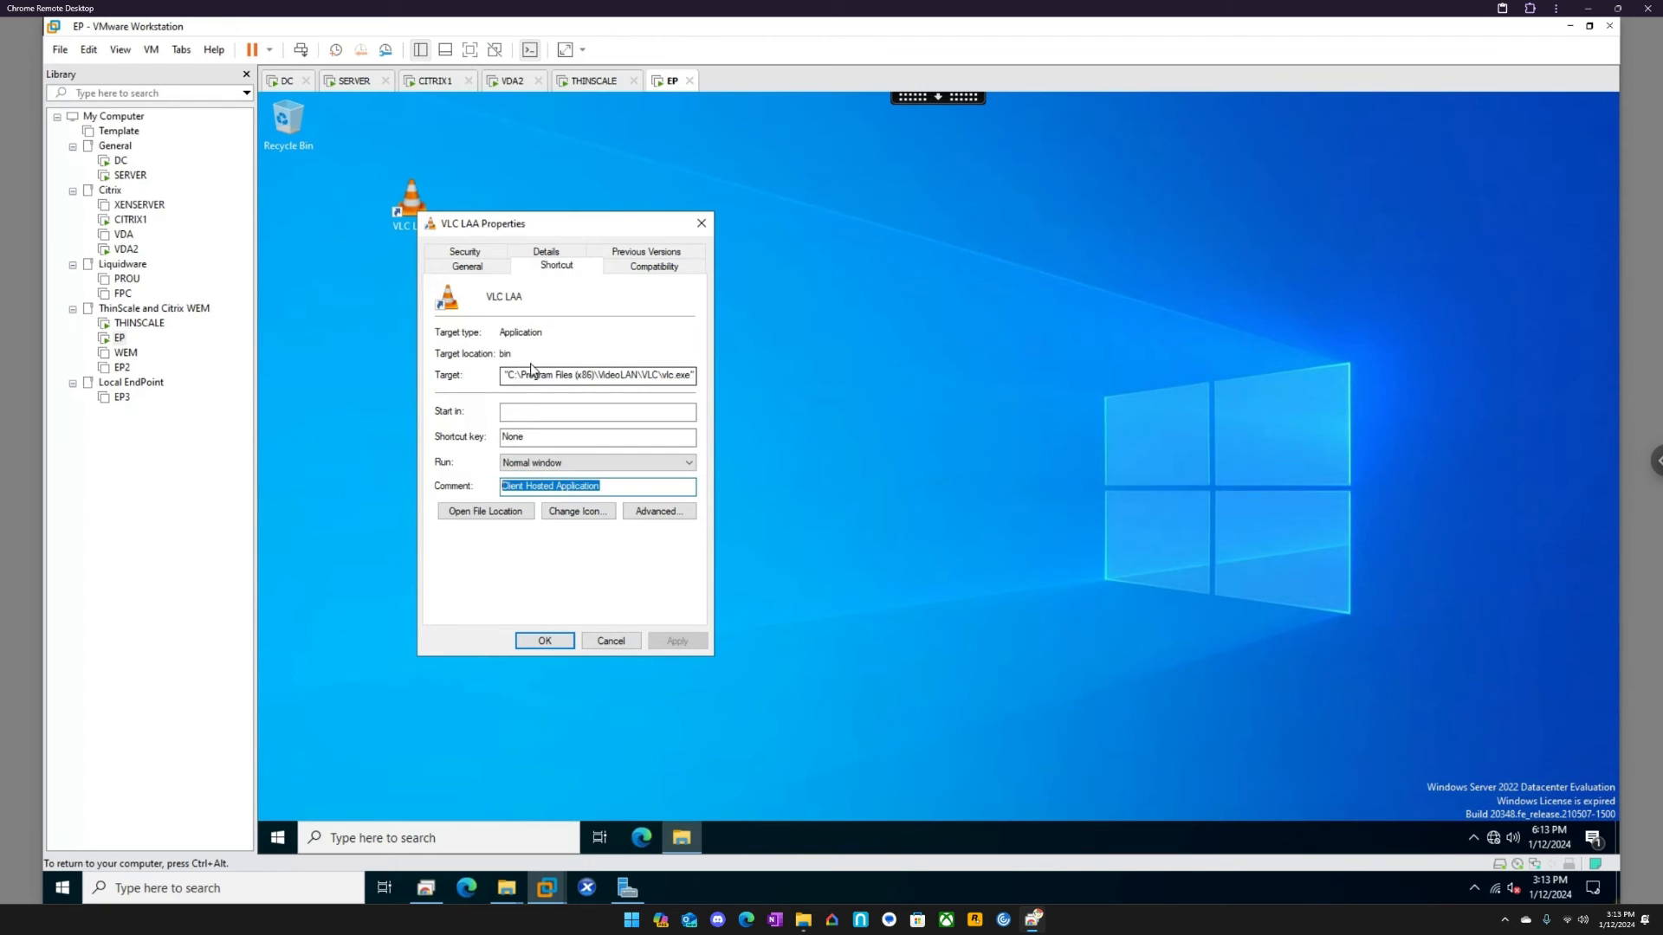
click(468, 268)
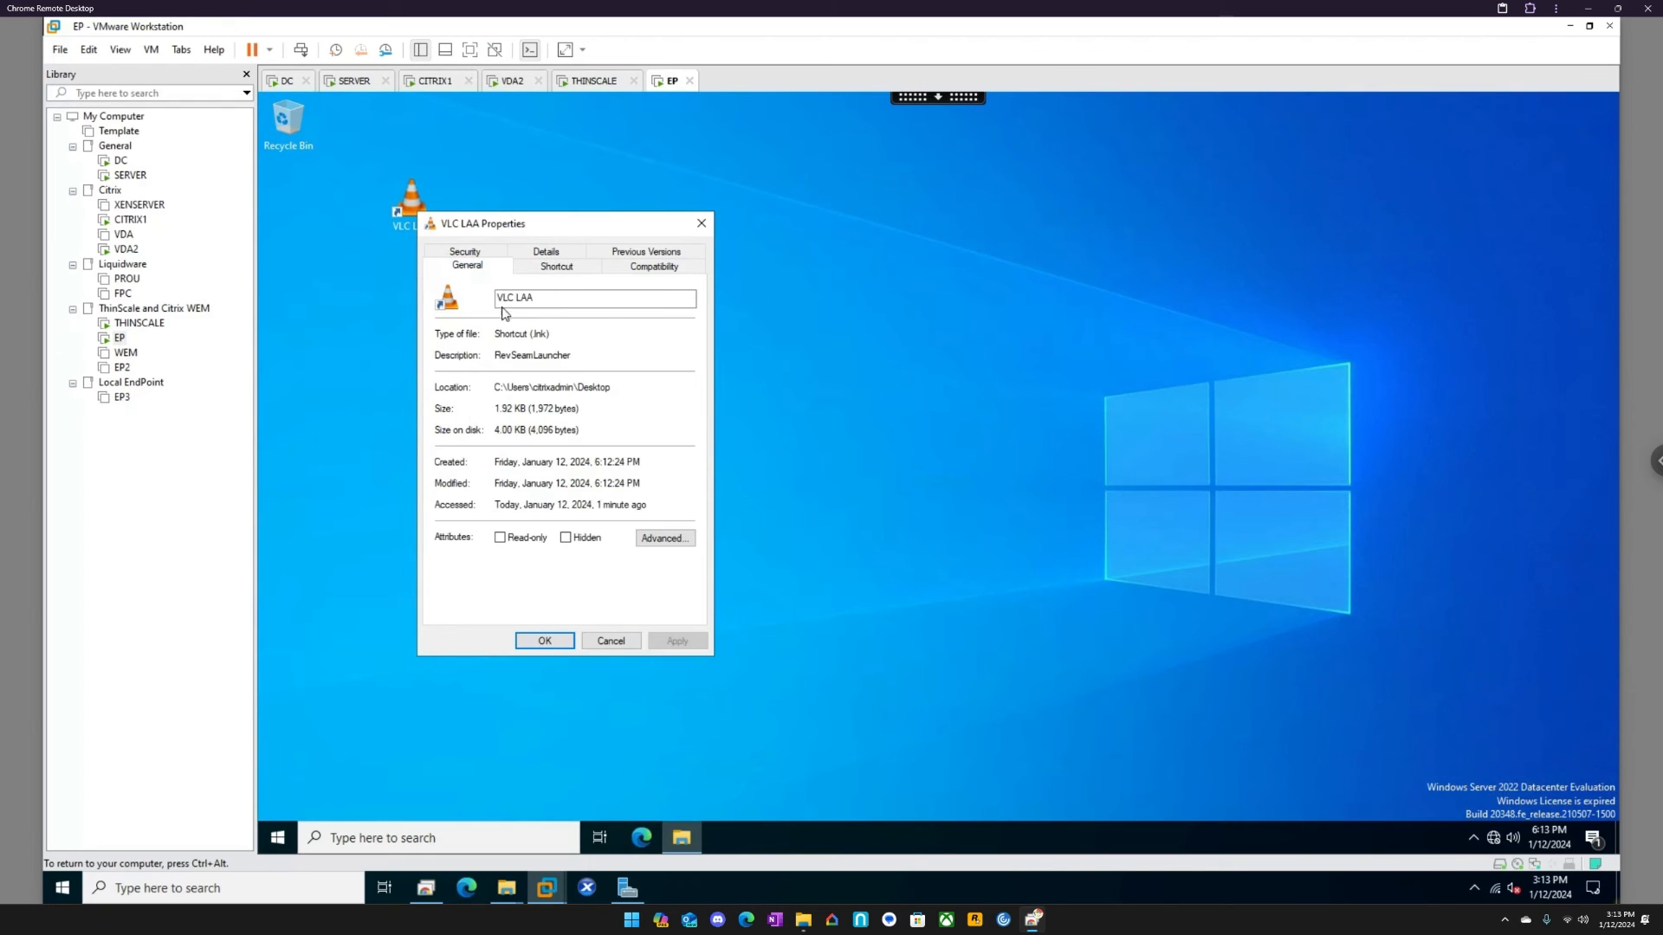
click(652, 268)
click(546, 252)
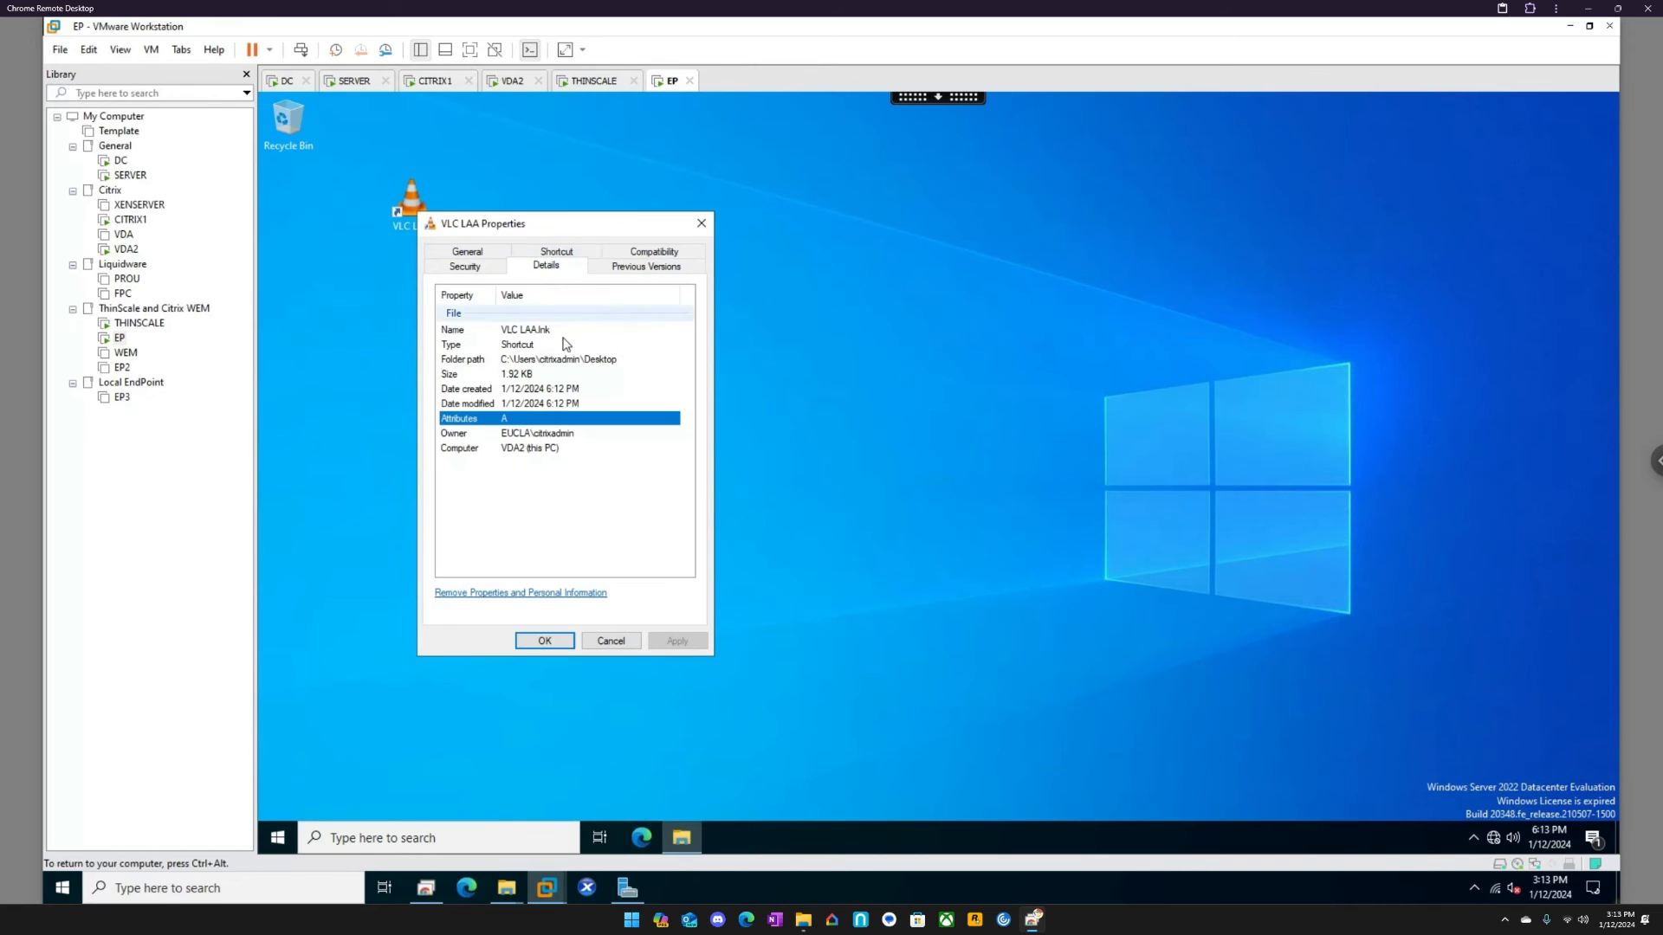
click(700, 227)
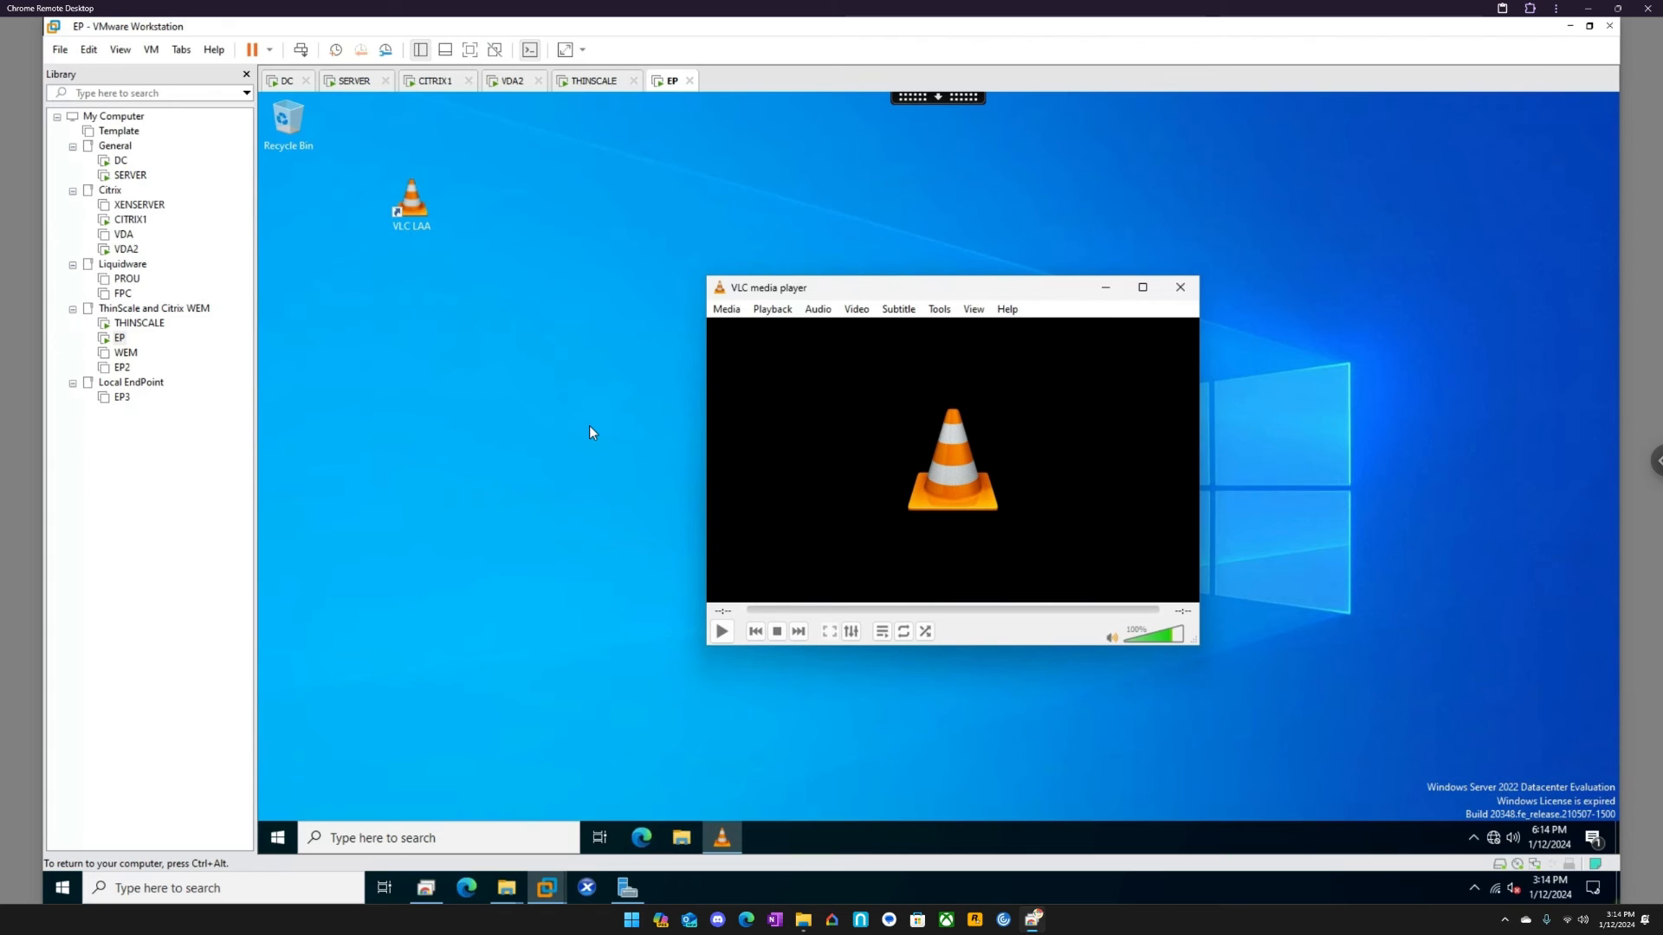
- Switch the VDA session to windowed mode and maximize the VLC window running on the endpoint
click(938, 97)
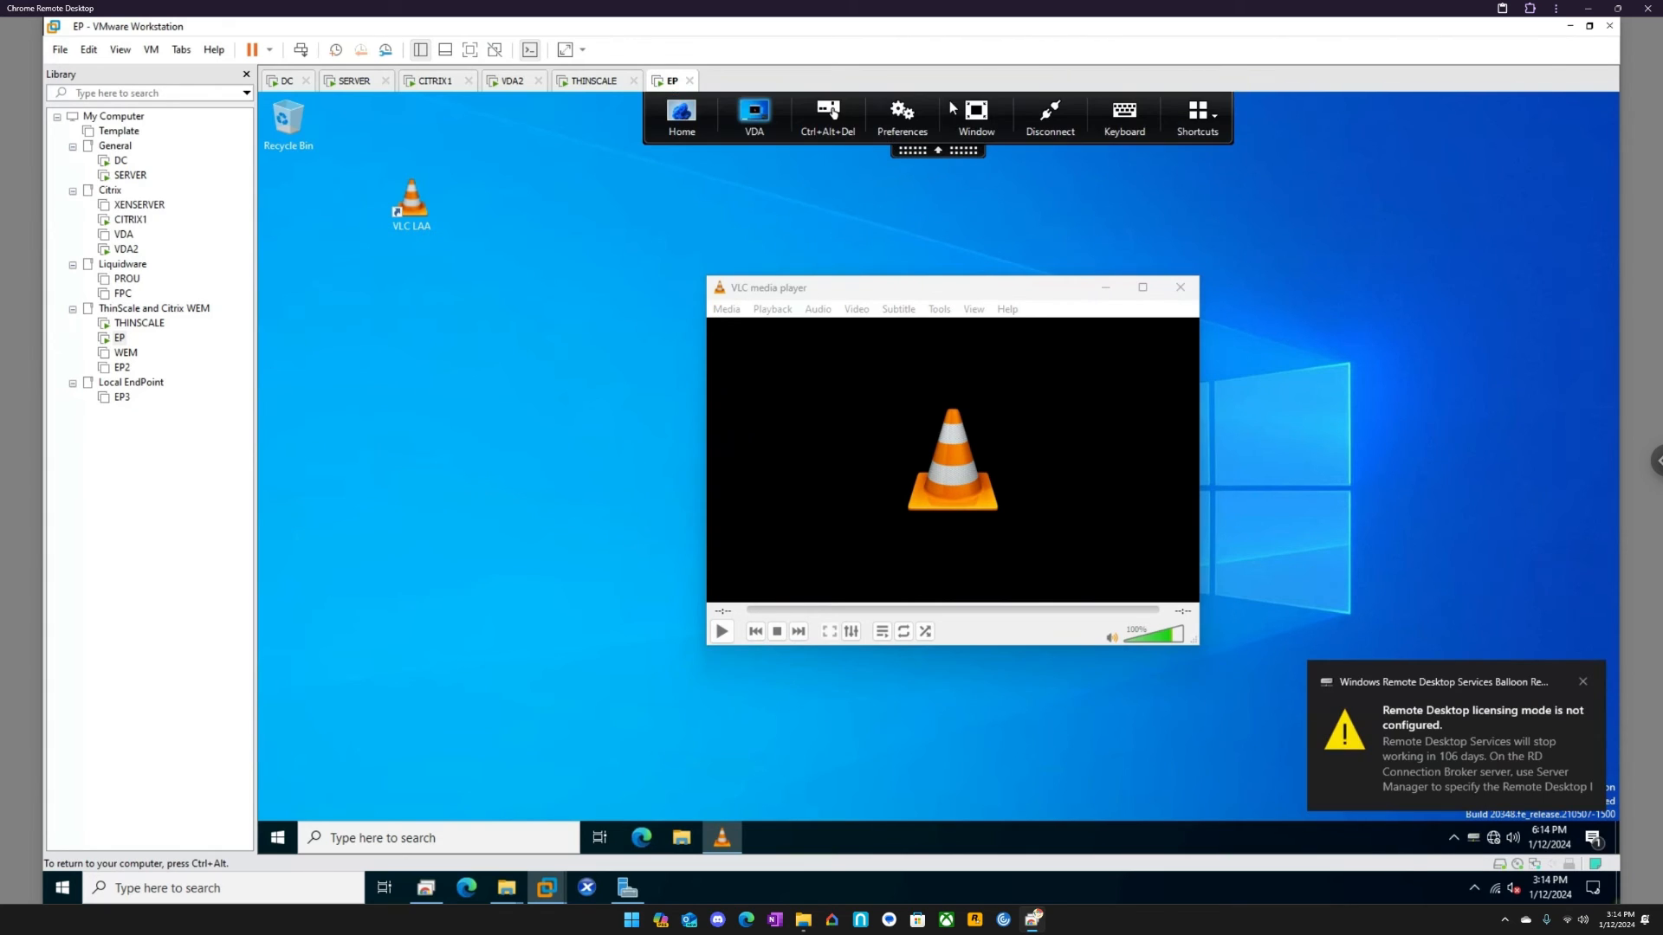
click(951, 104)
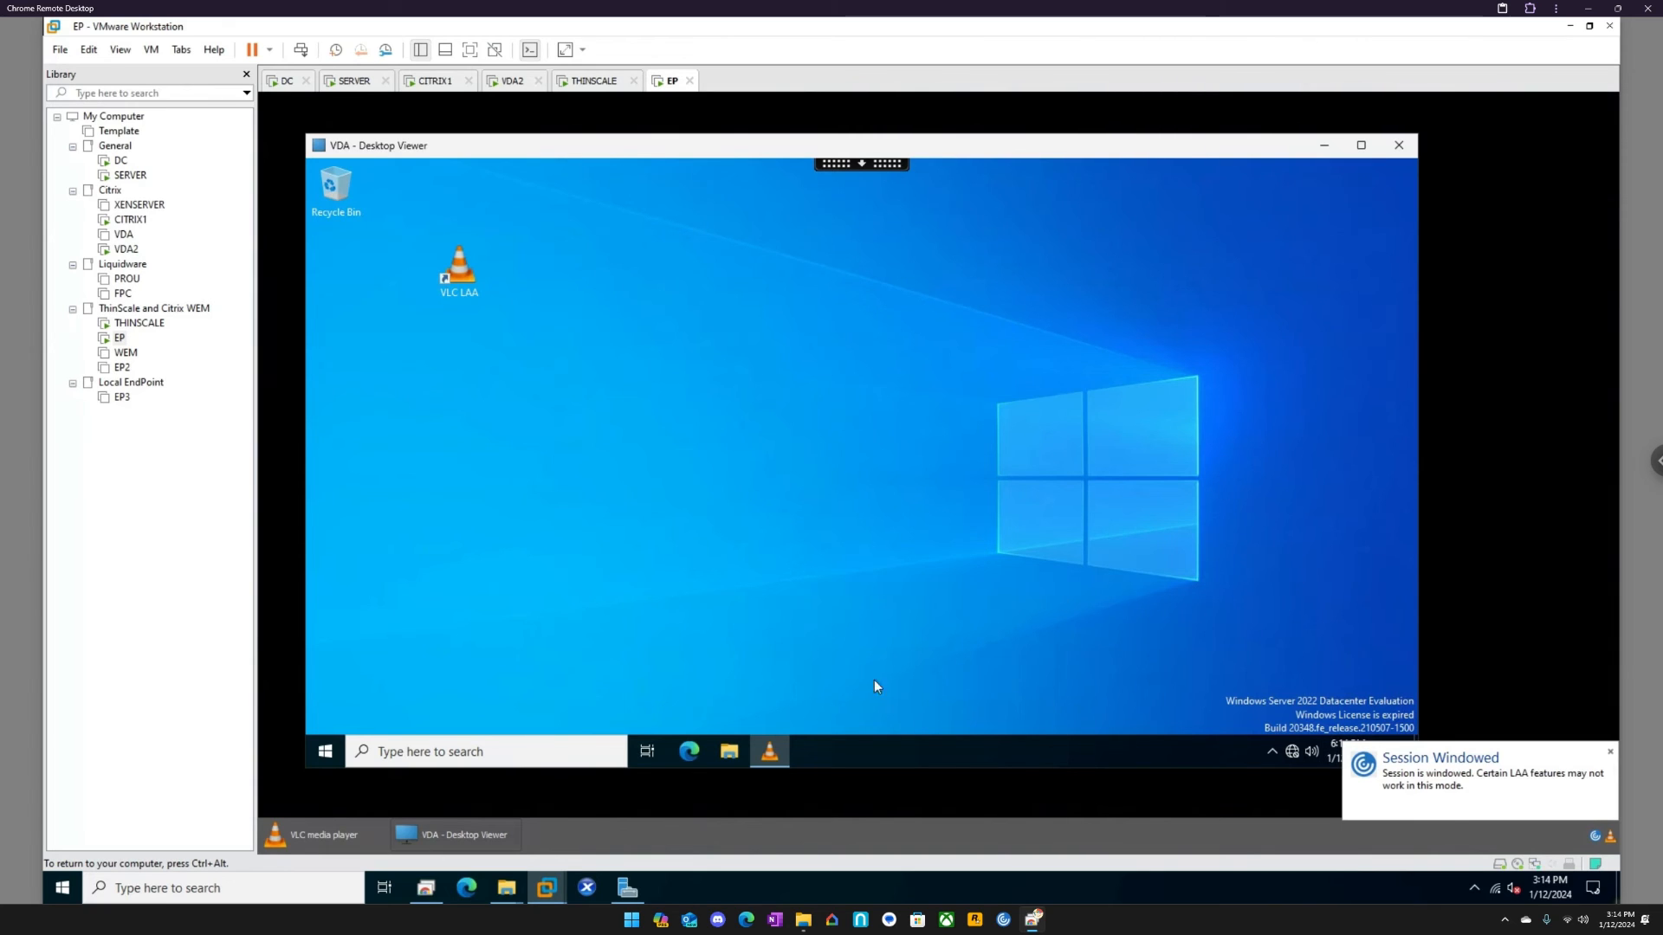
click(771, 748)
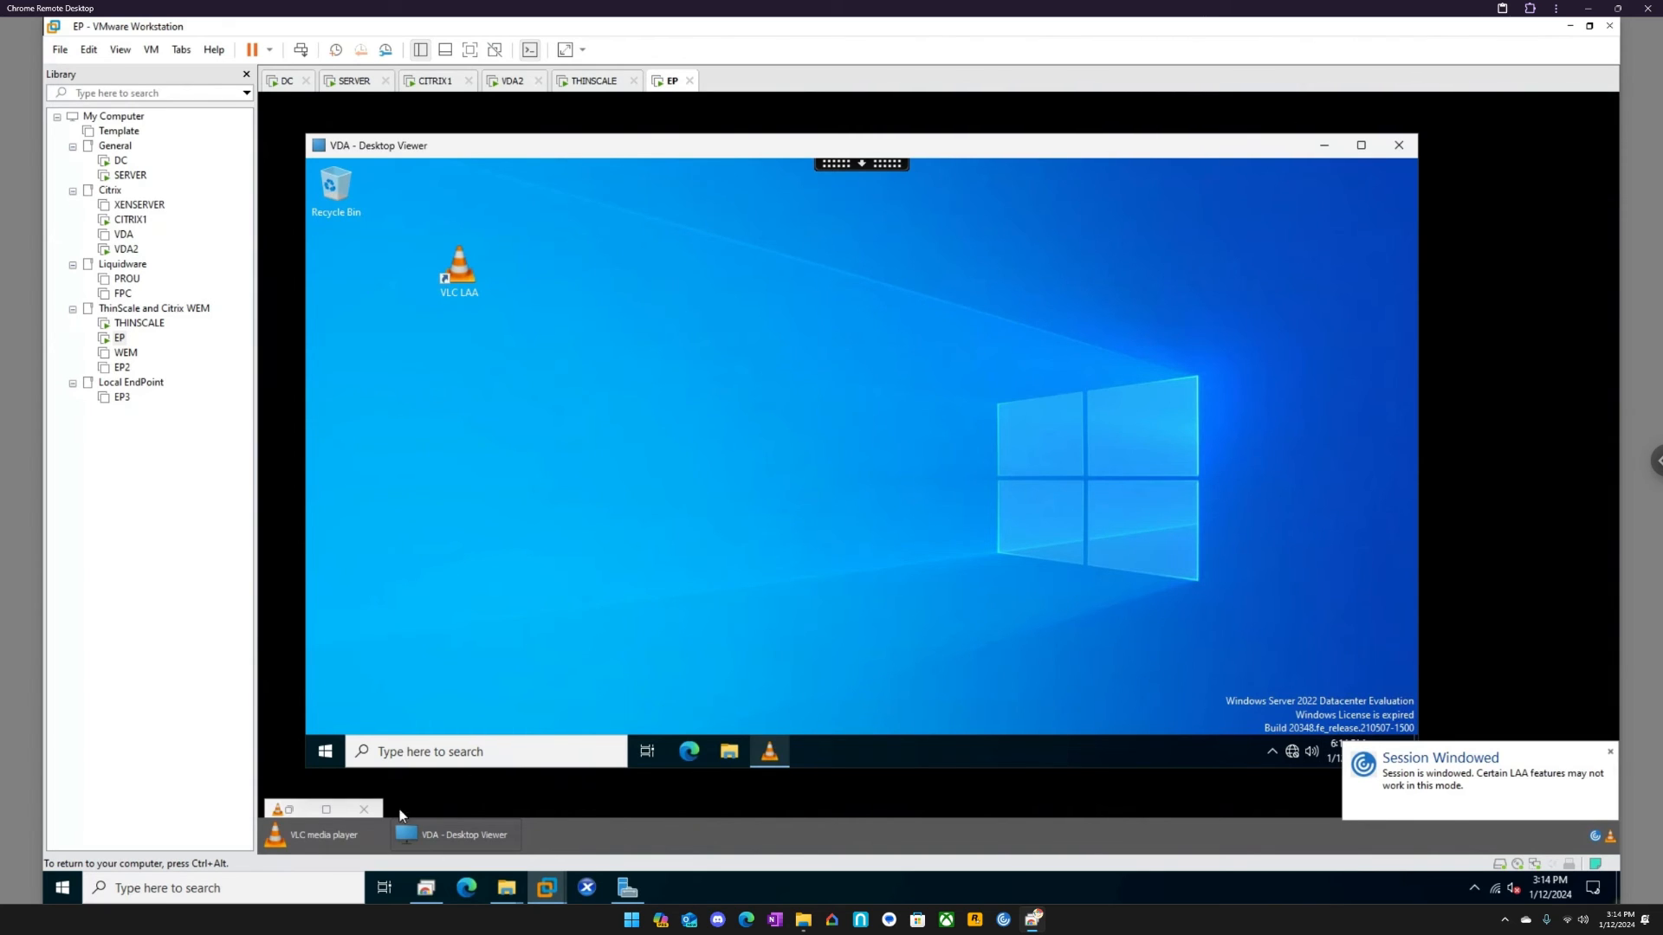
click(327, 810)
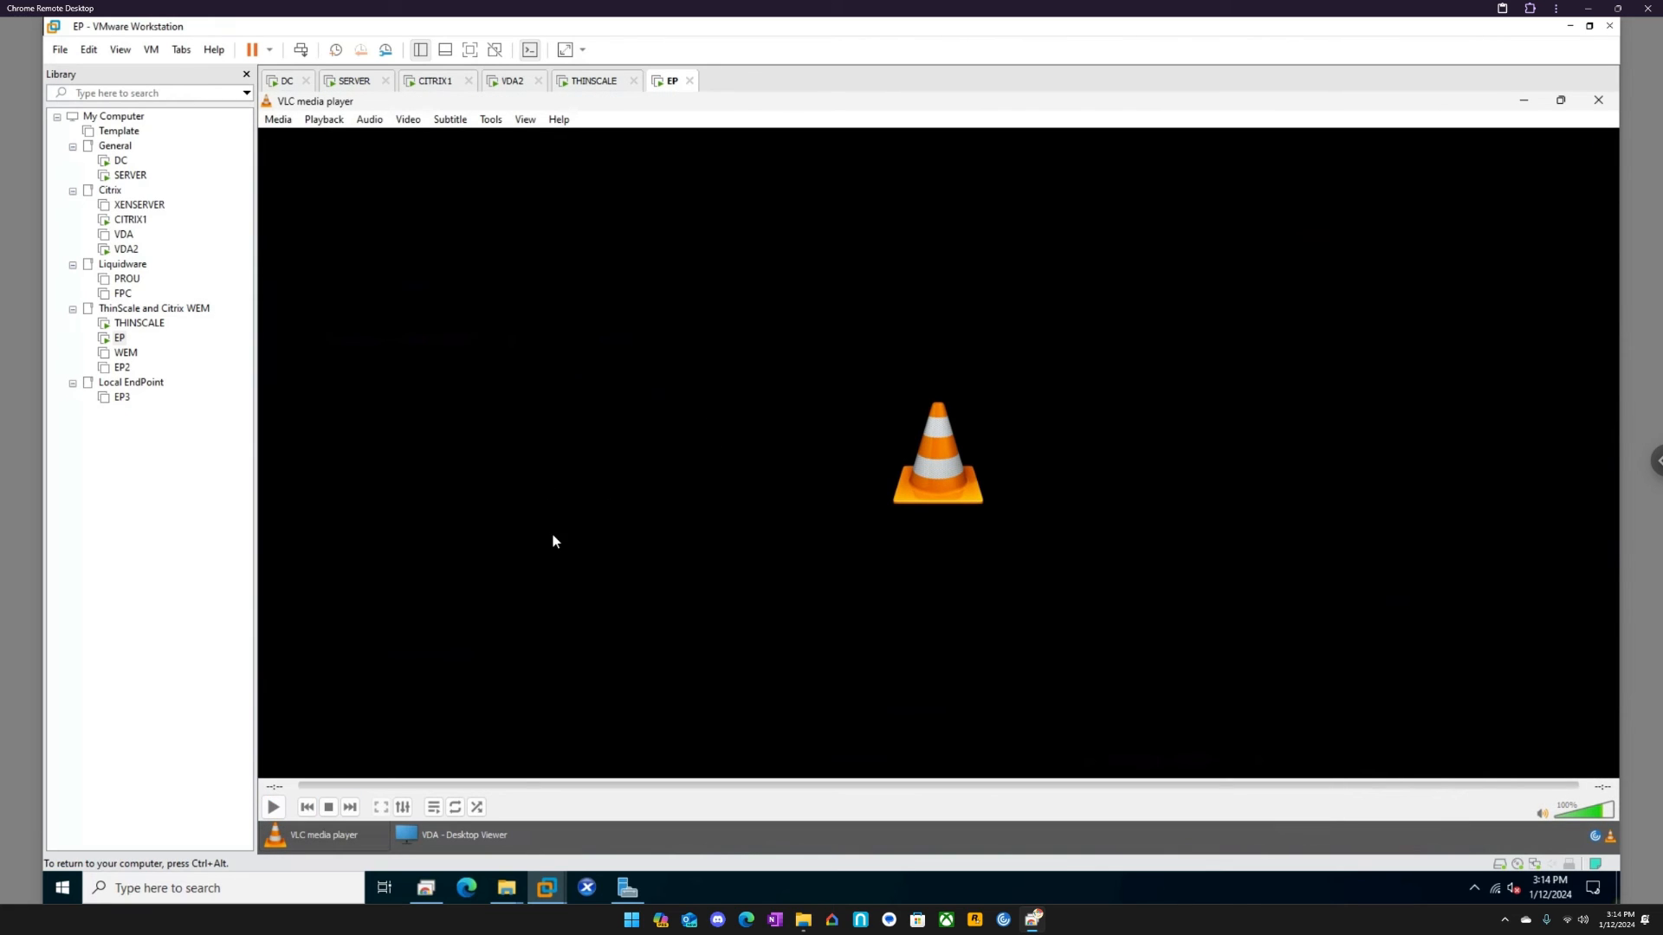
- Return the VDA session to full screen, and restore and reposition the maximized VLC window over the virtual desktop
click(467, 834)
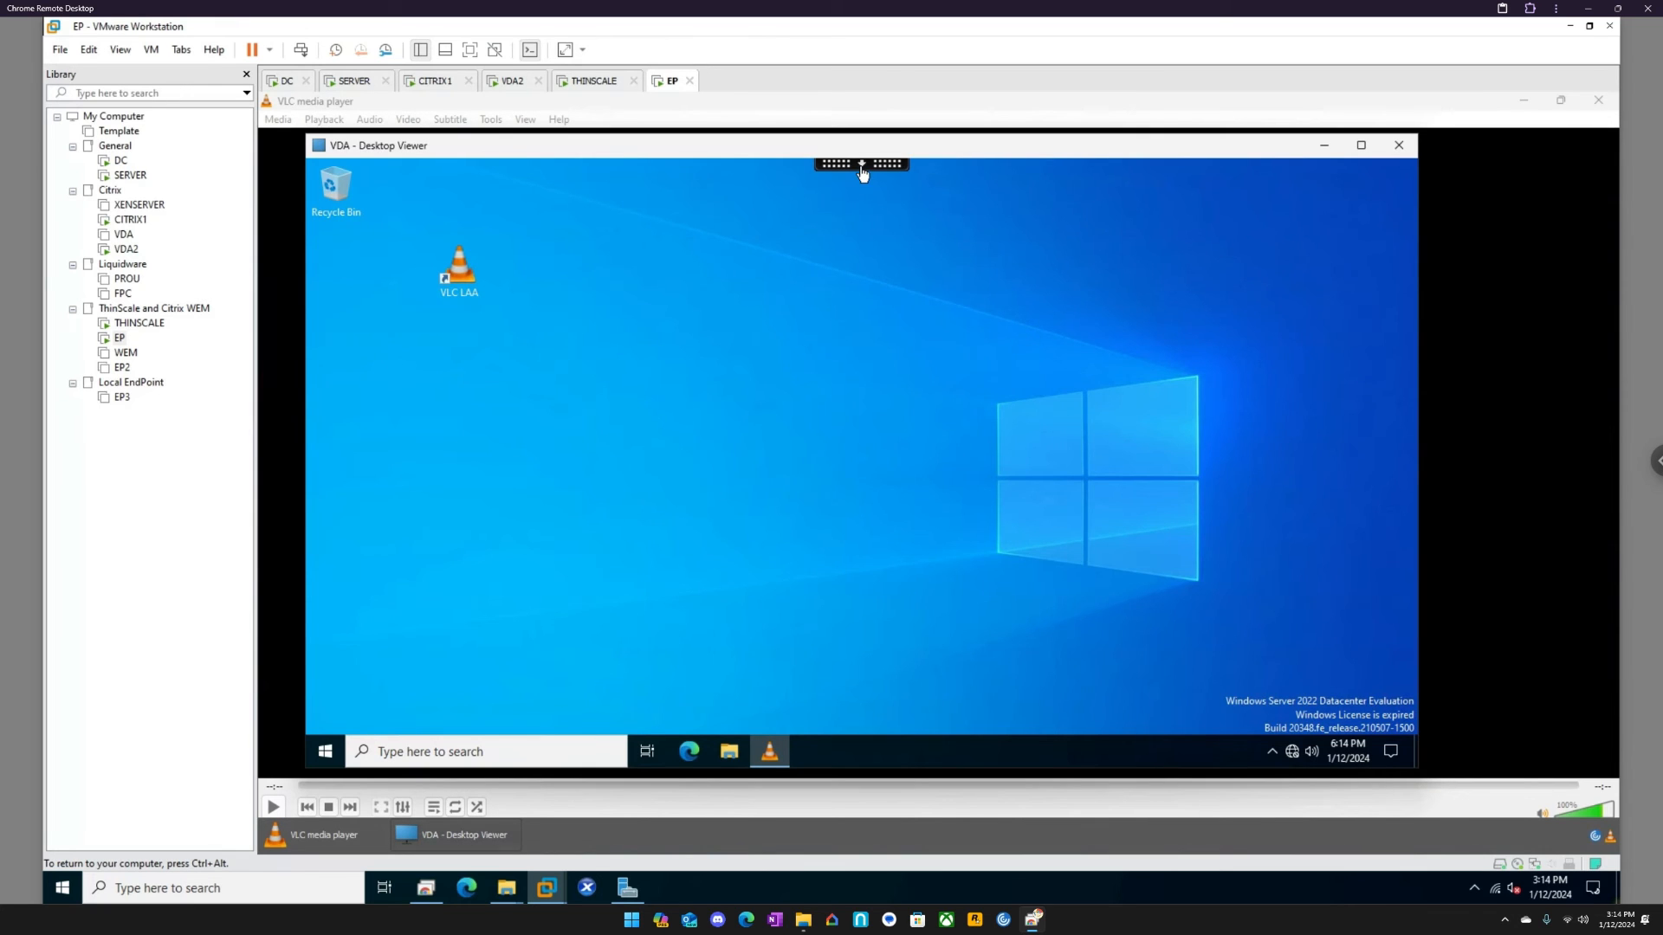
click(861, 166)
click(866, 178)
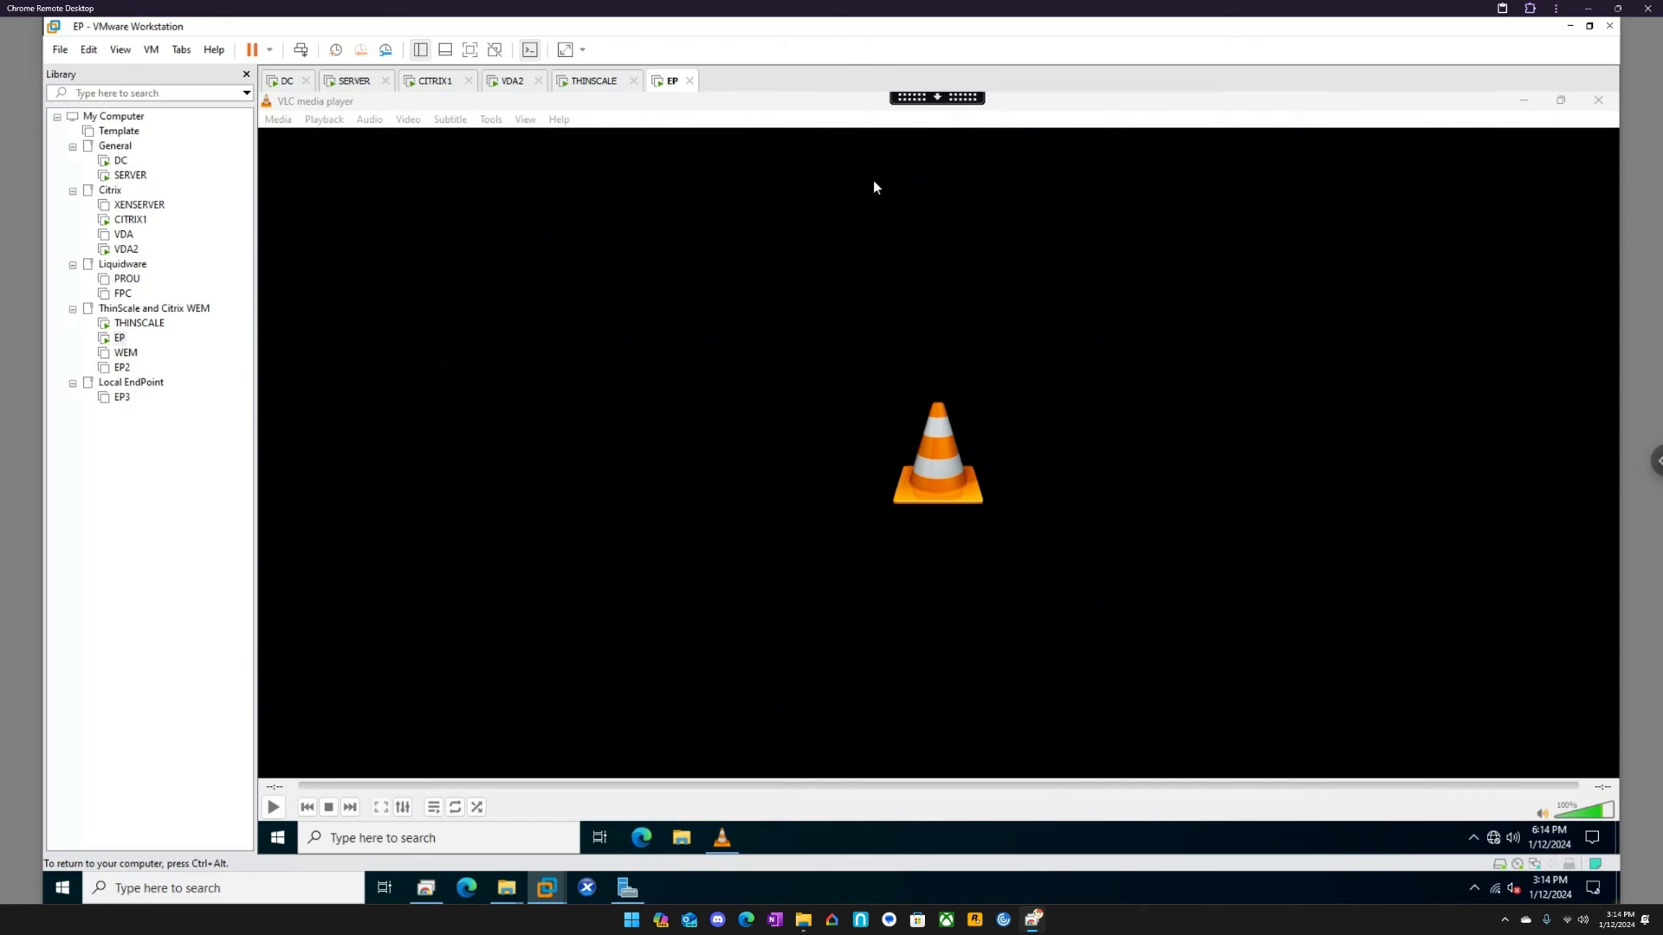
click(1558, 105)
drag(1009, 287, 1046, 258)
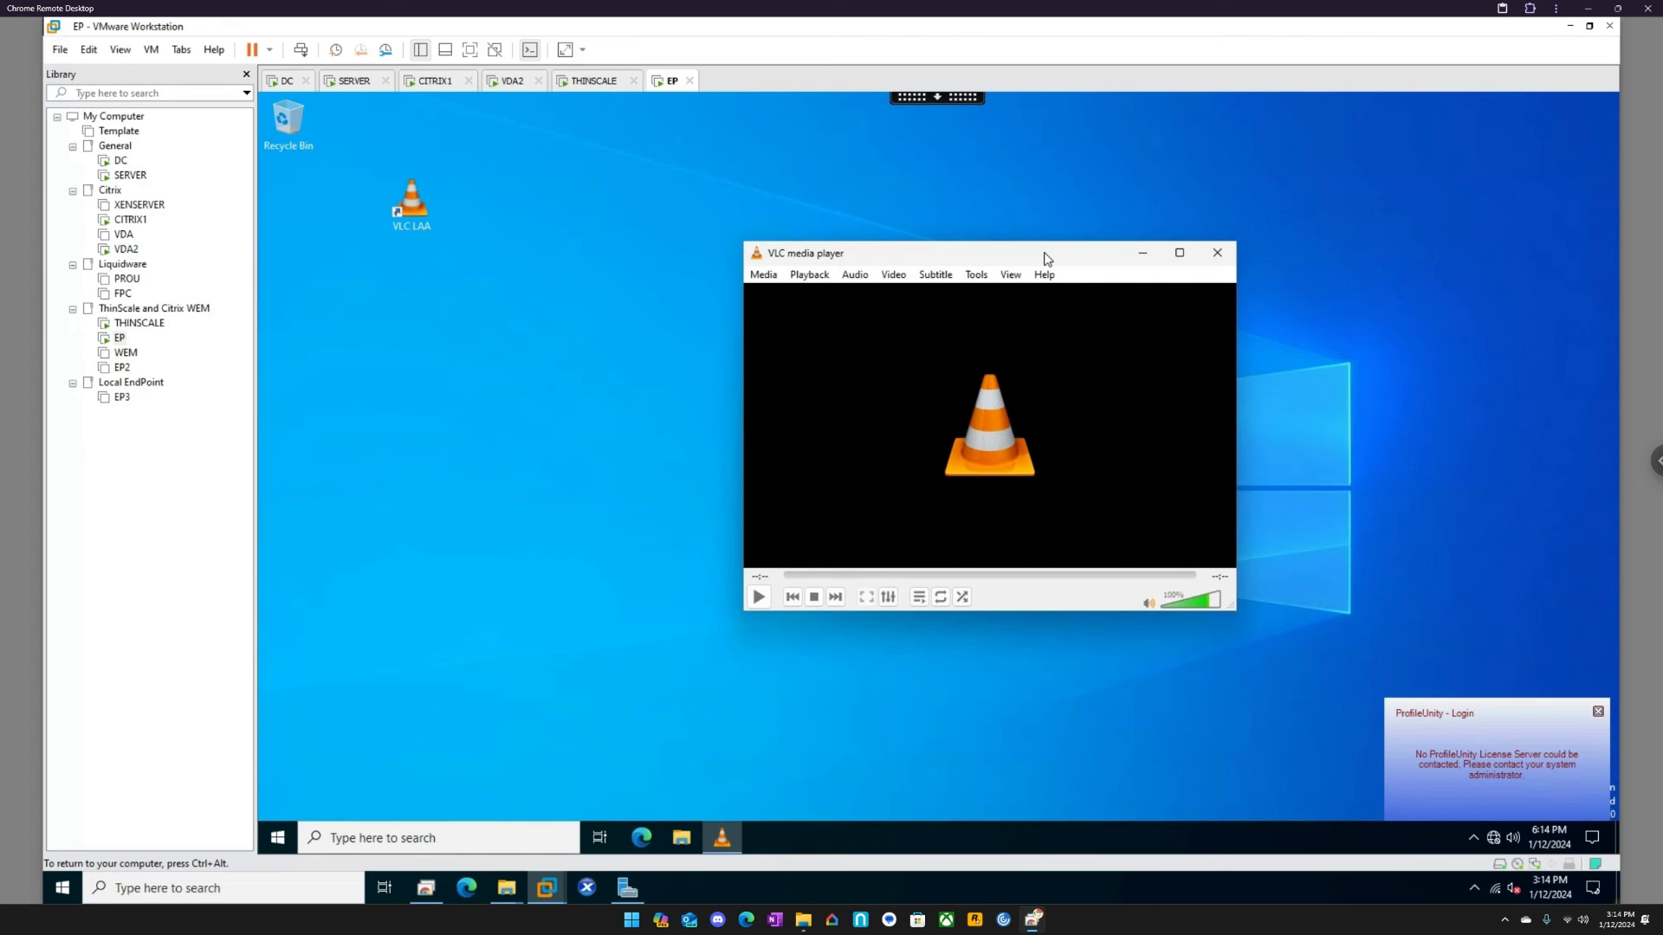
- Try to save the VLC playlist to a file in the local Desktop folder, then cancel the save
click(766, 275)
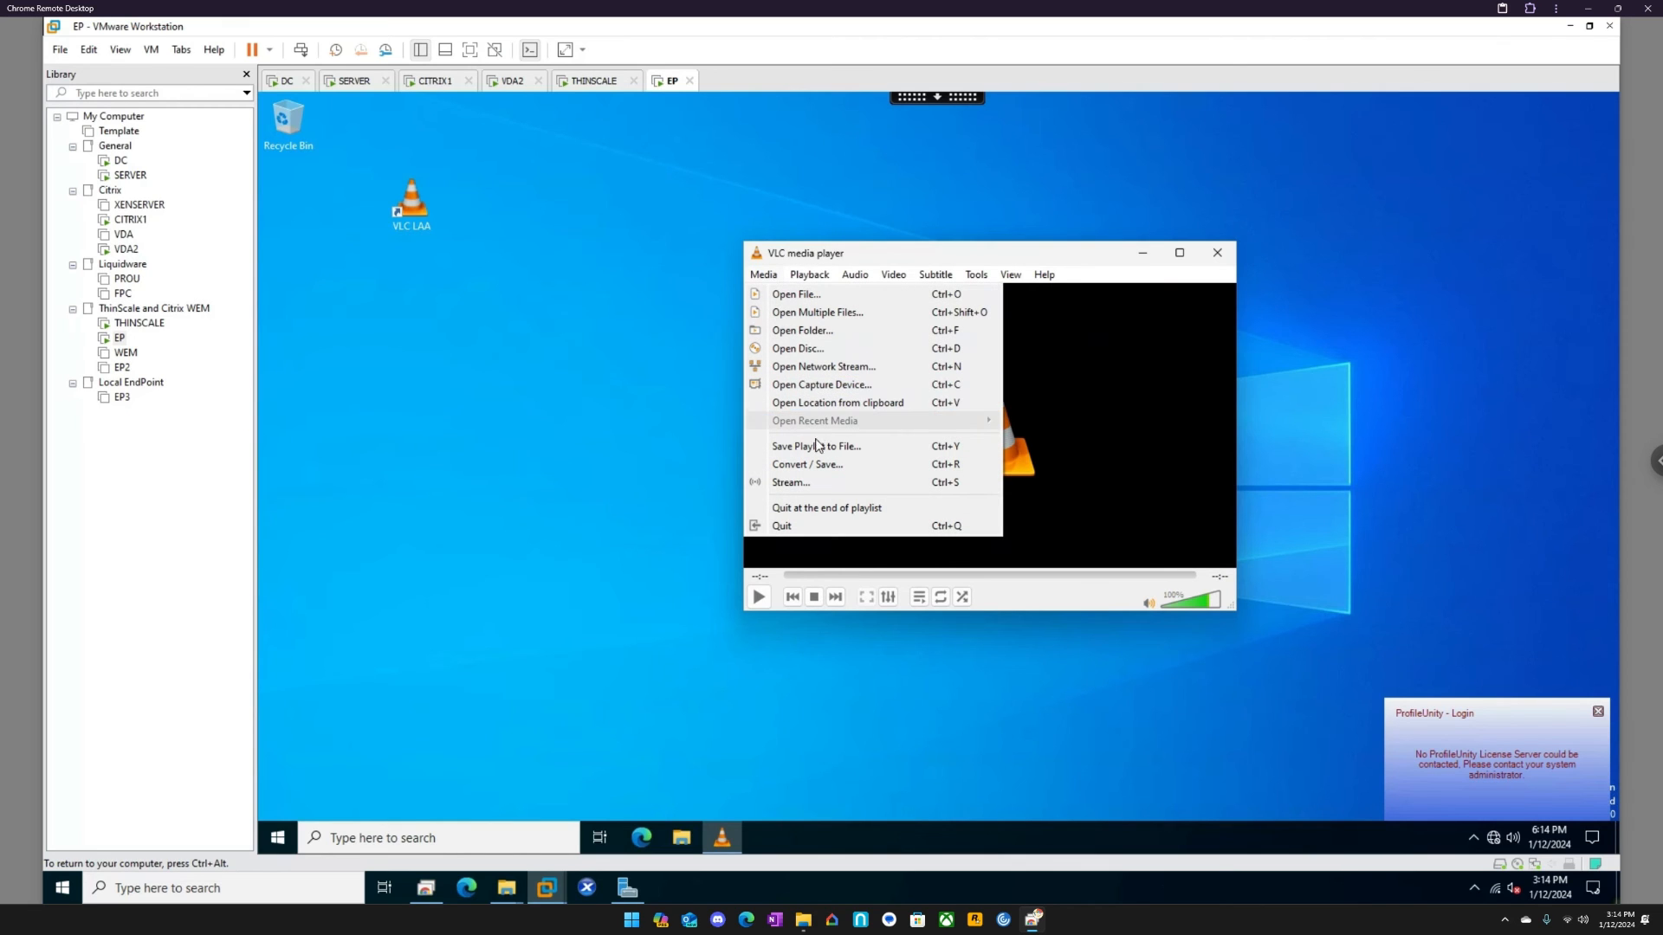
click(817, 448)
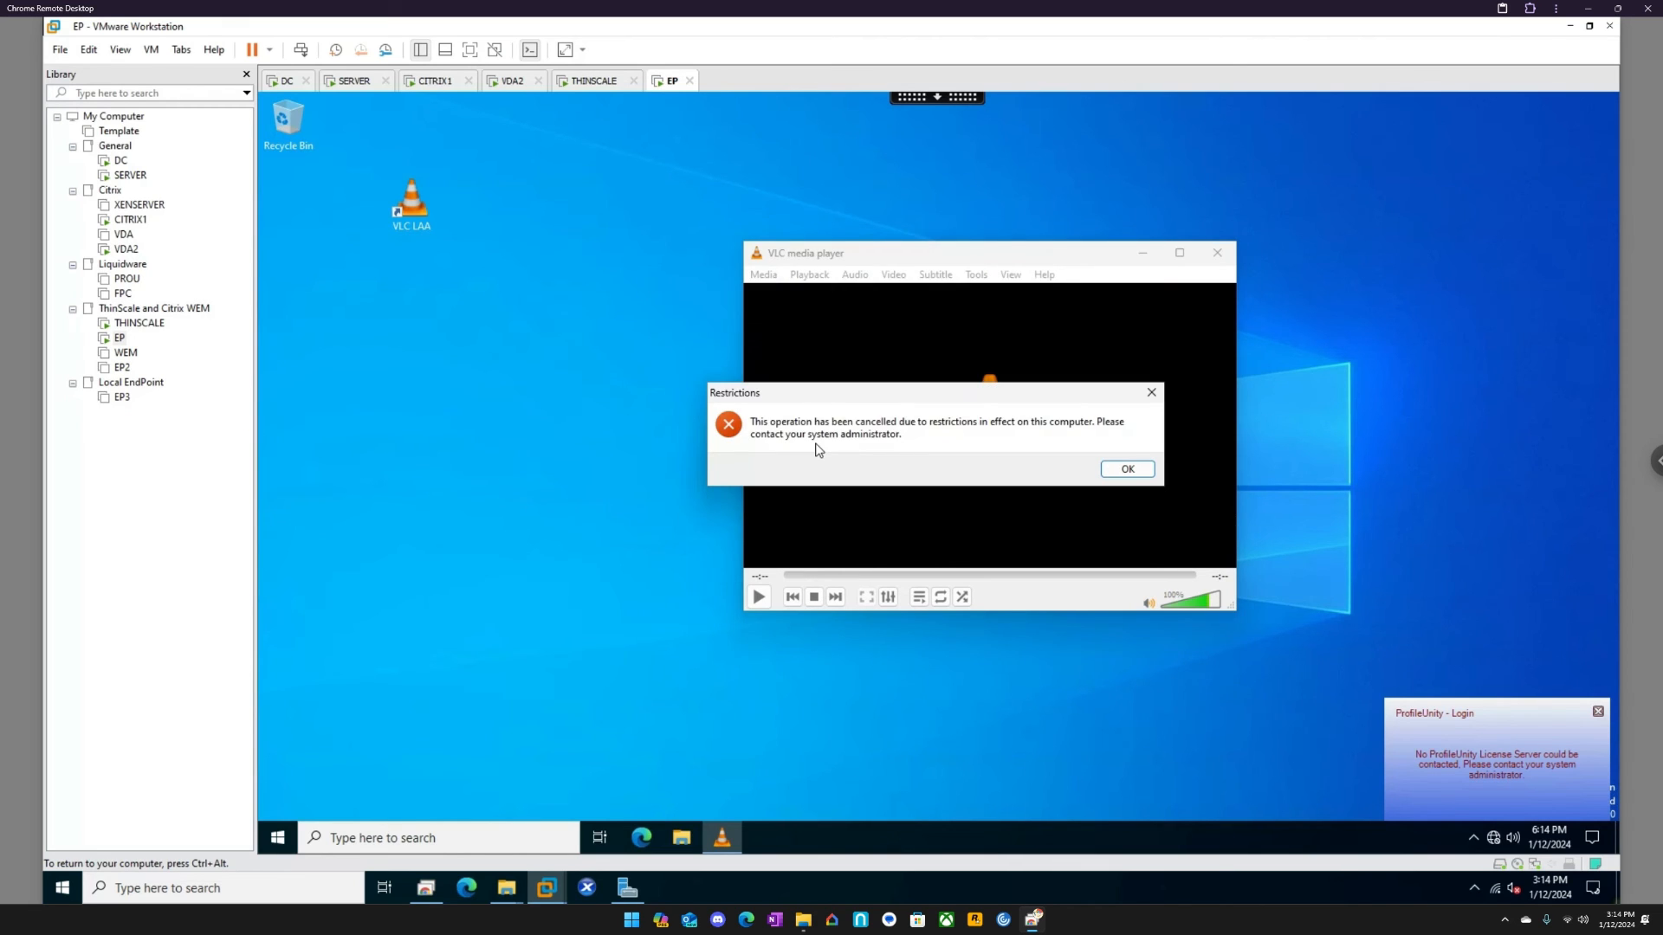
click(1128, 468)
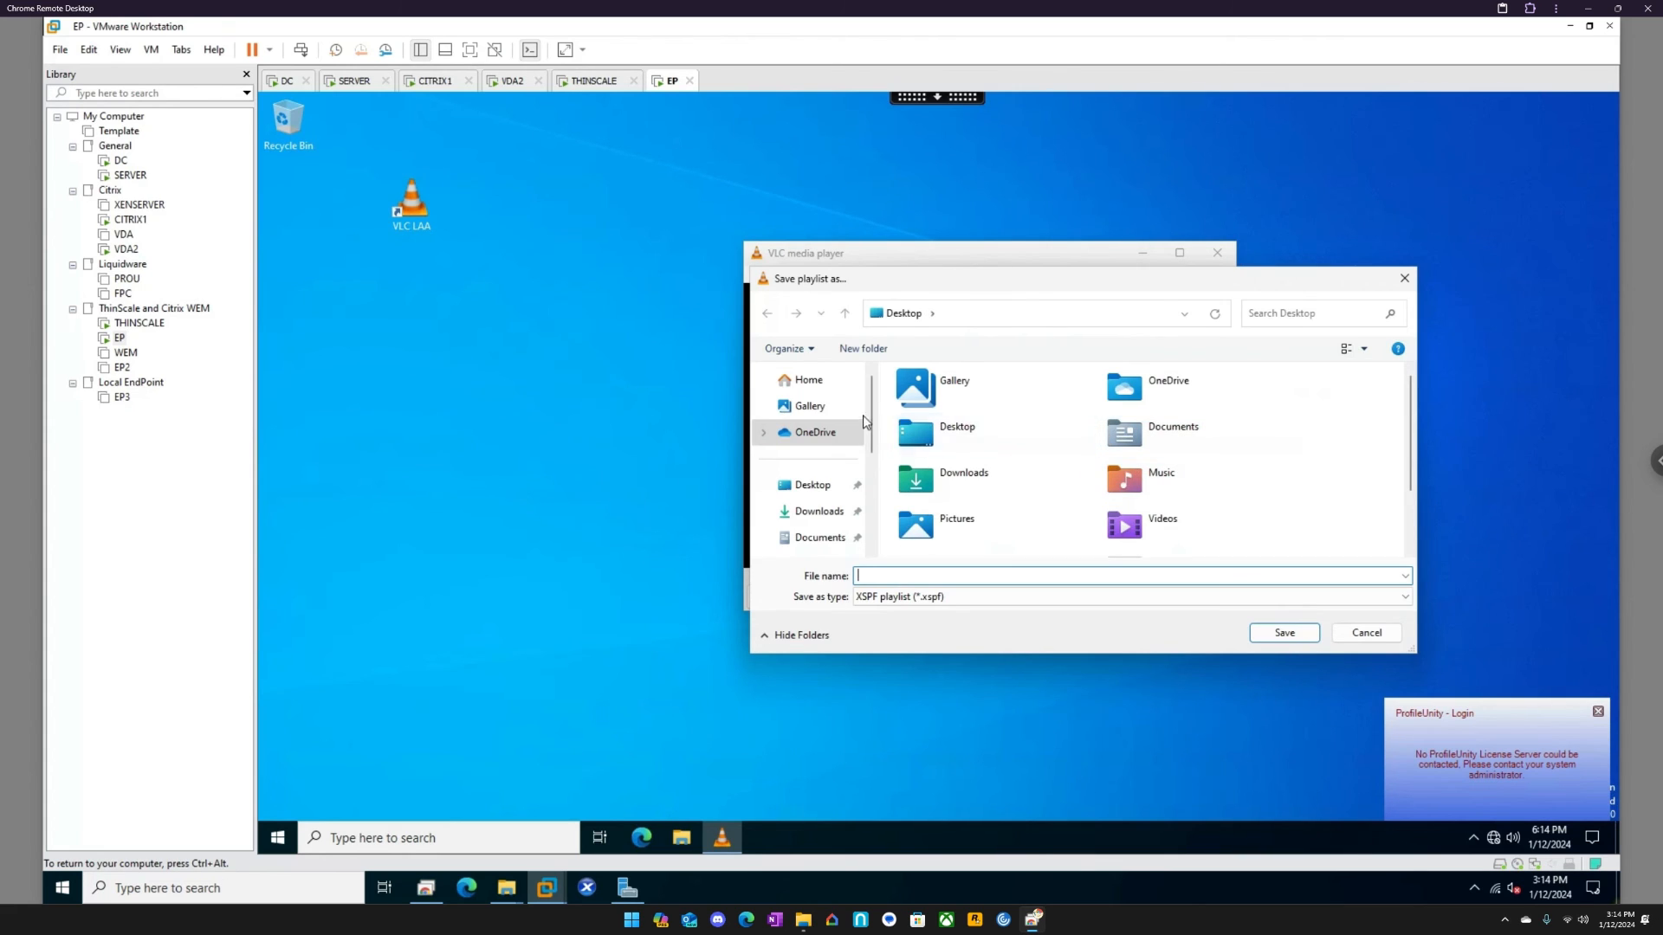
click(827, 489)
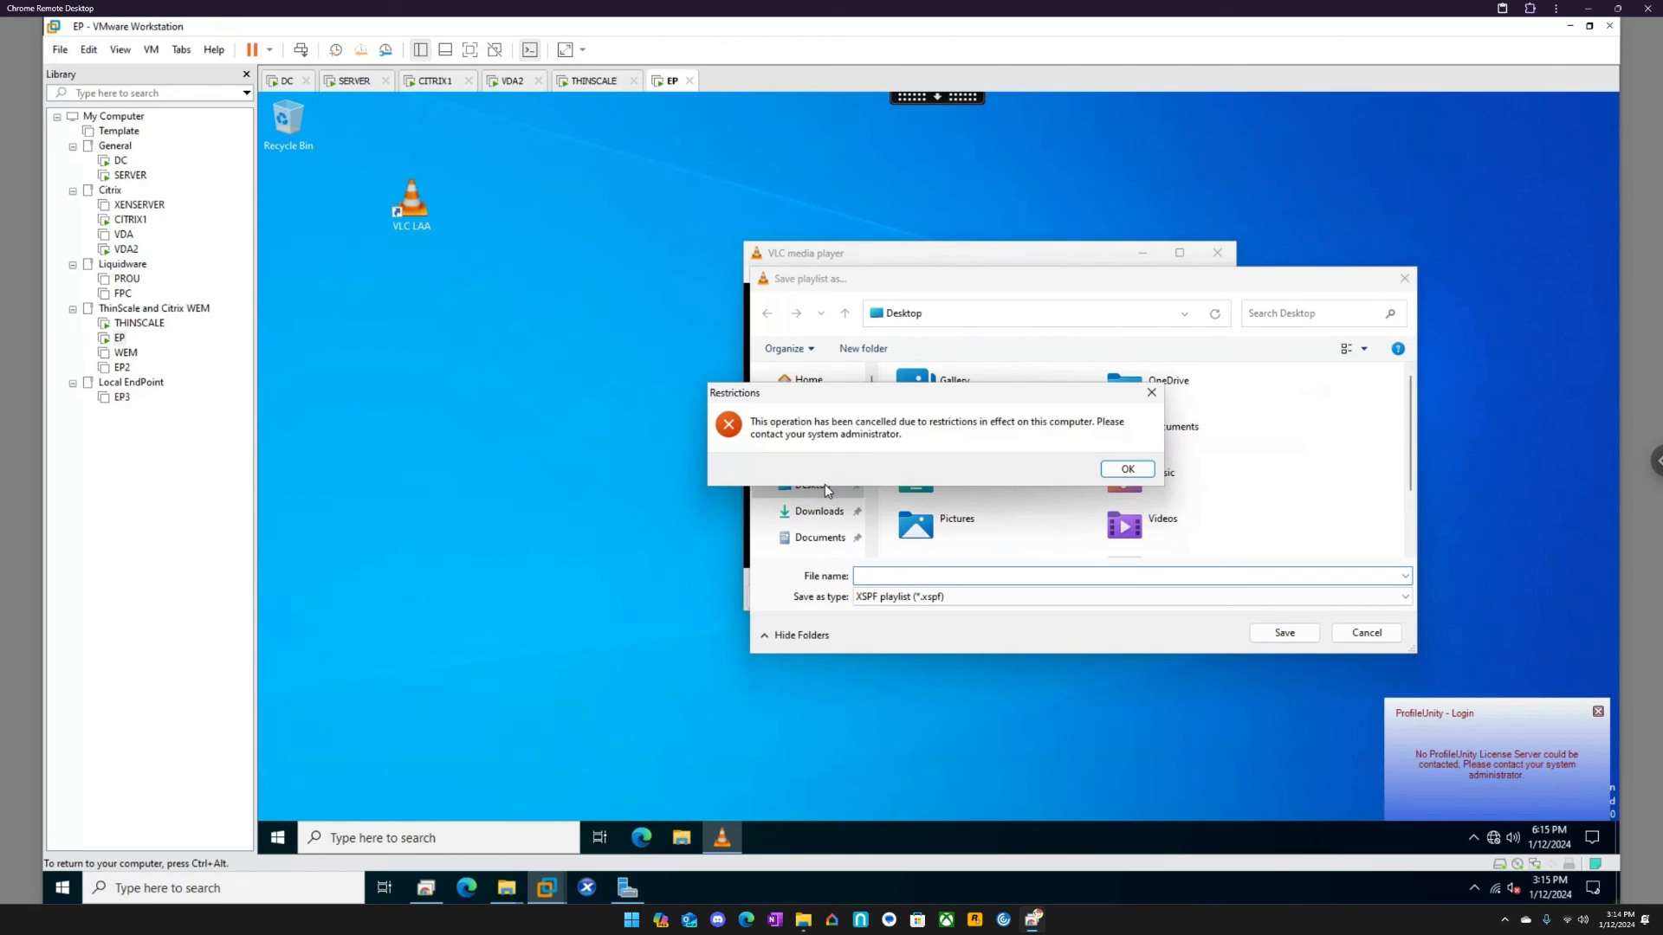
click(1126, 470)
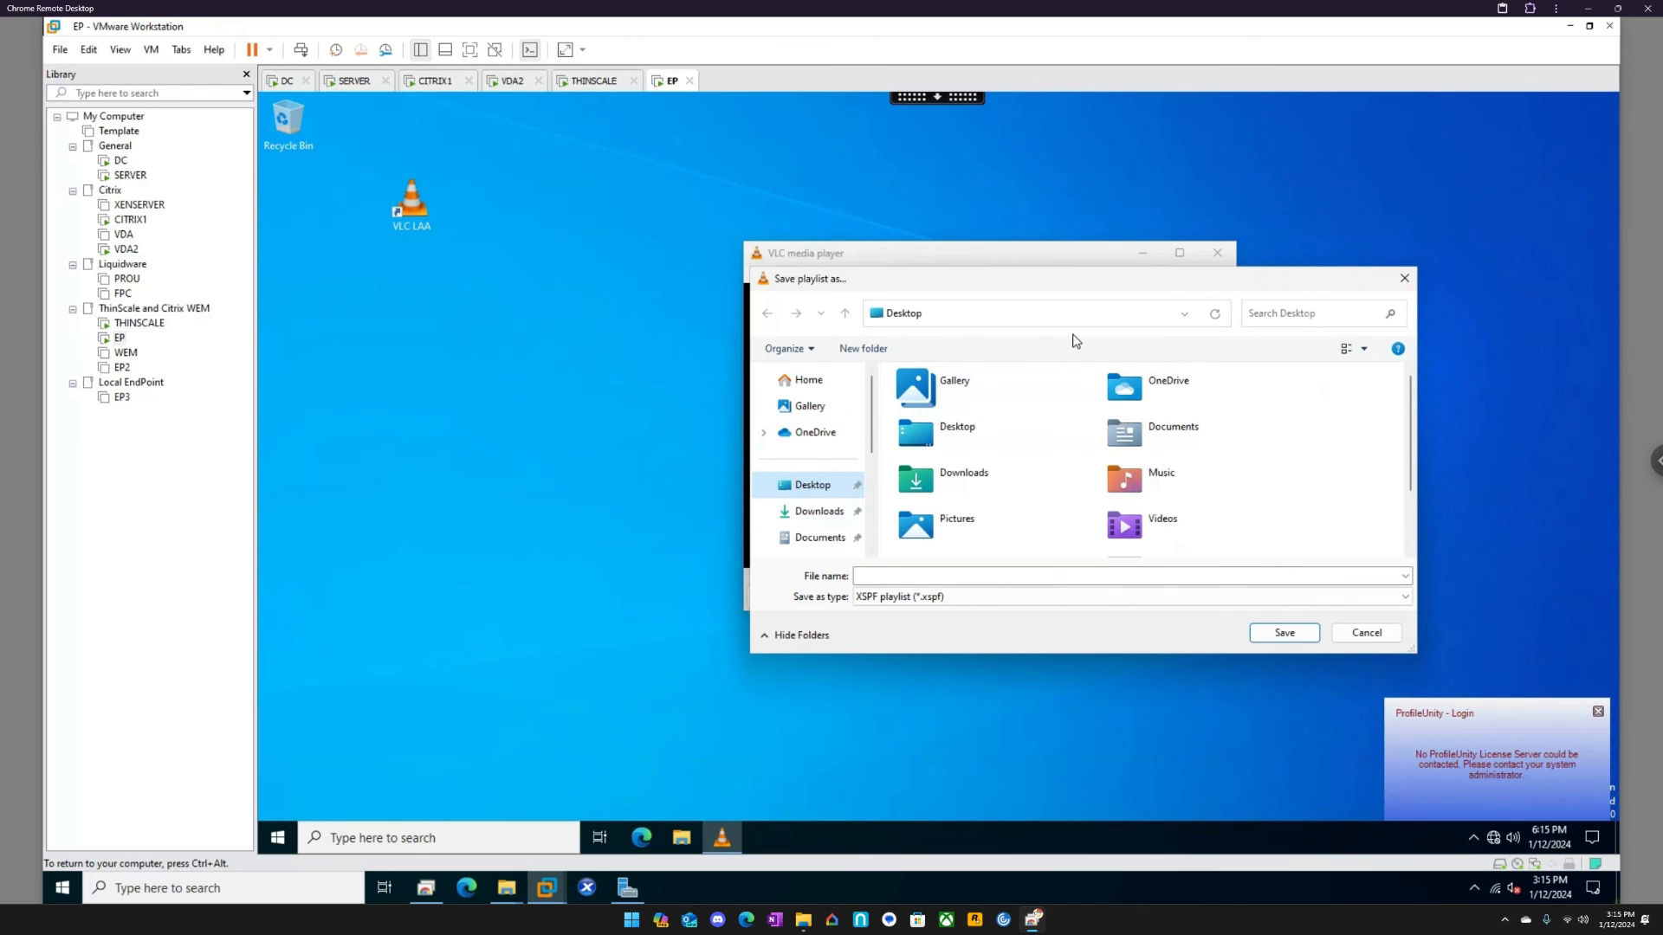
click(1405, 278)
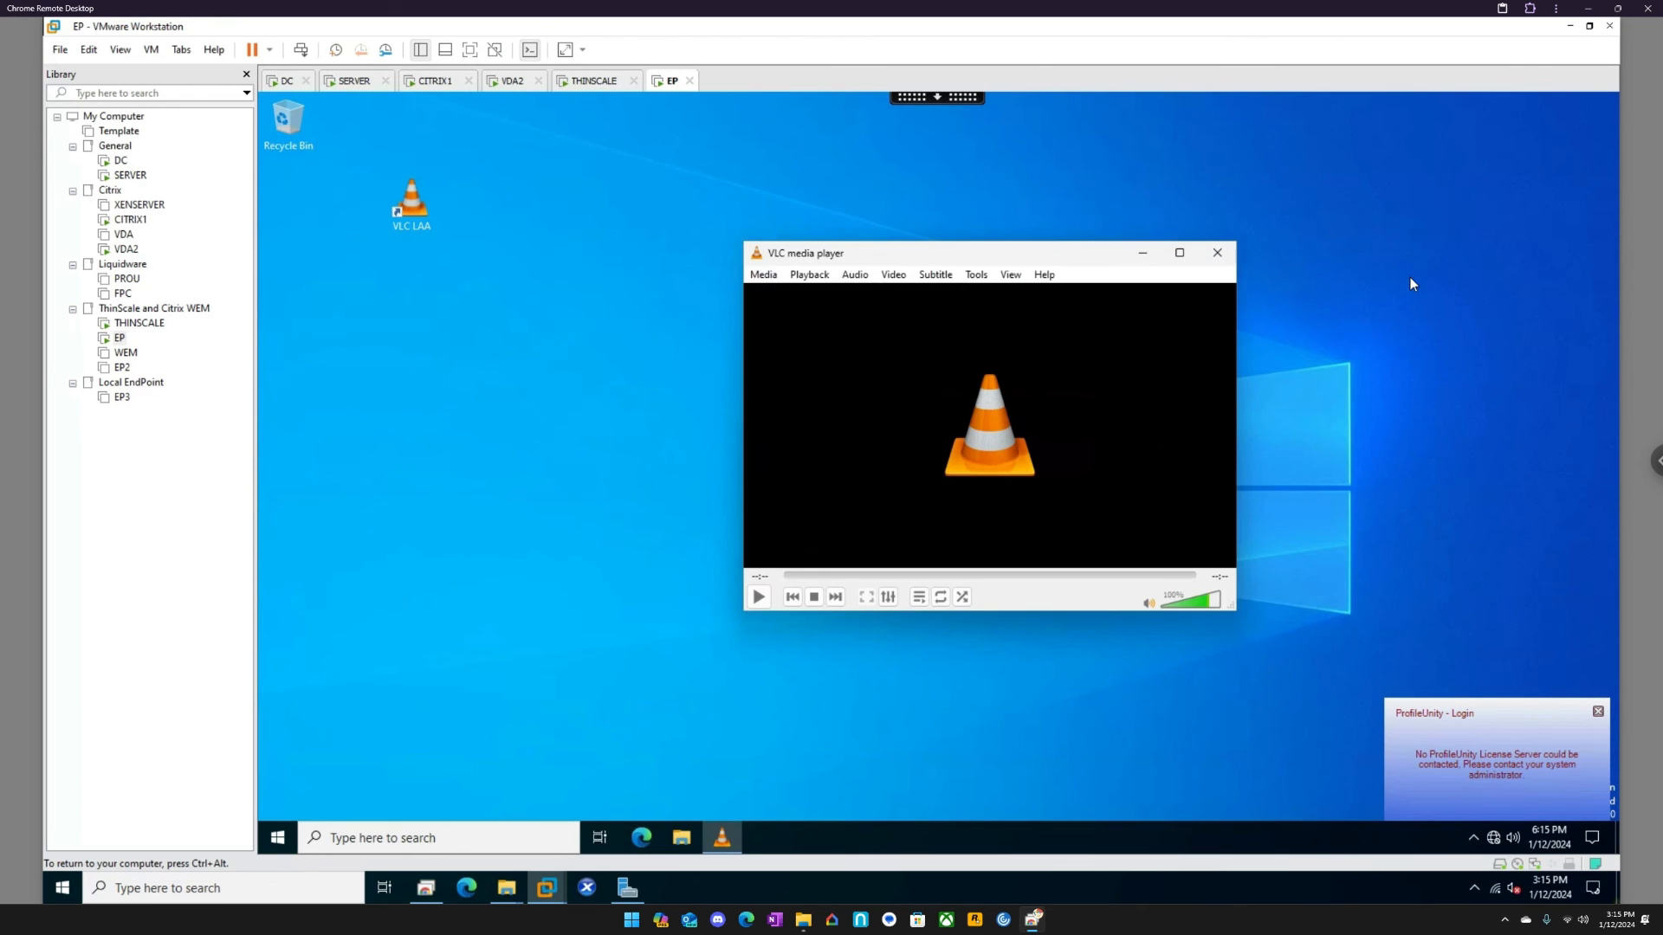
- Move the VLC window and the VLC LAA shortcut farther apart and check VLC's taskbar options
drag(1046, 254, 1179, 242)
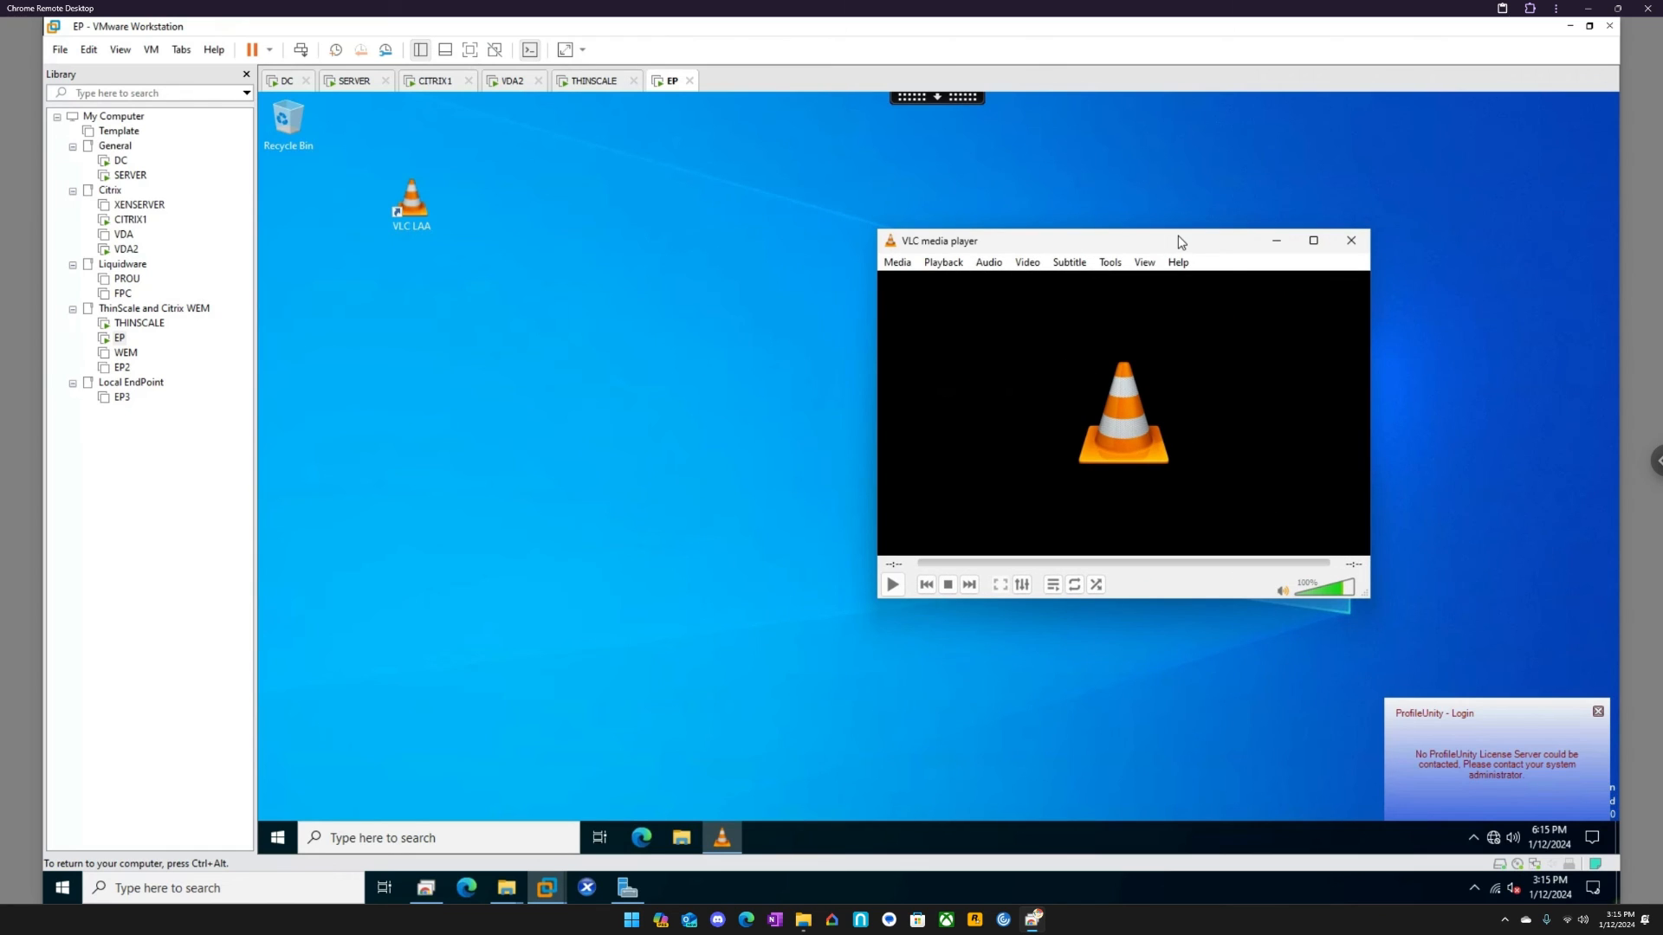
drag(399, 220, 325, 204)
right_click(722, 838)
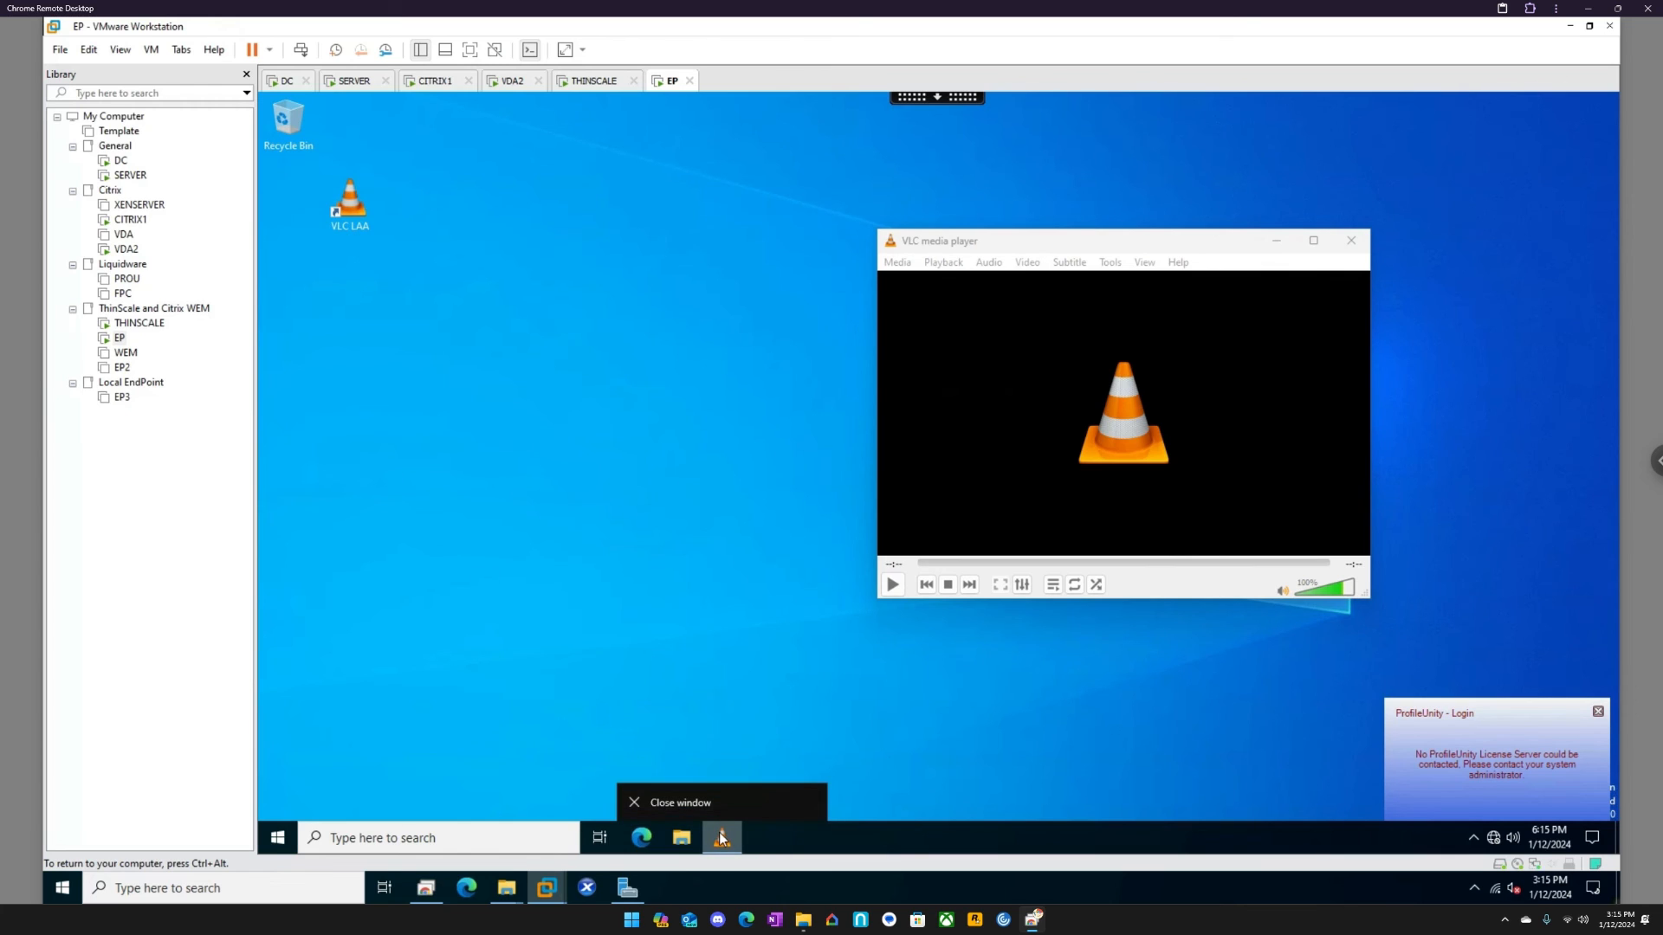
- Open Task Manager on the VDA desktop in detailed view and end the ProfileUnity client notification task
right_click(847, 839)
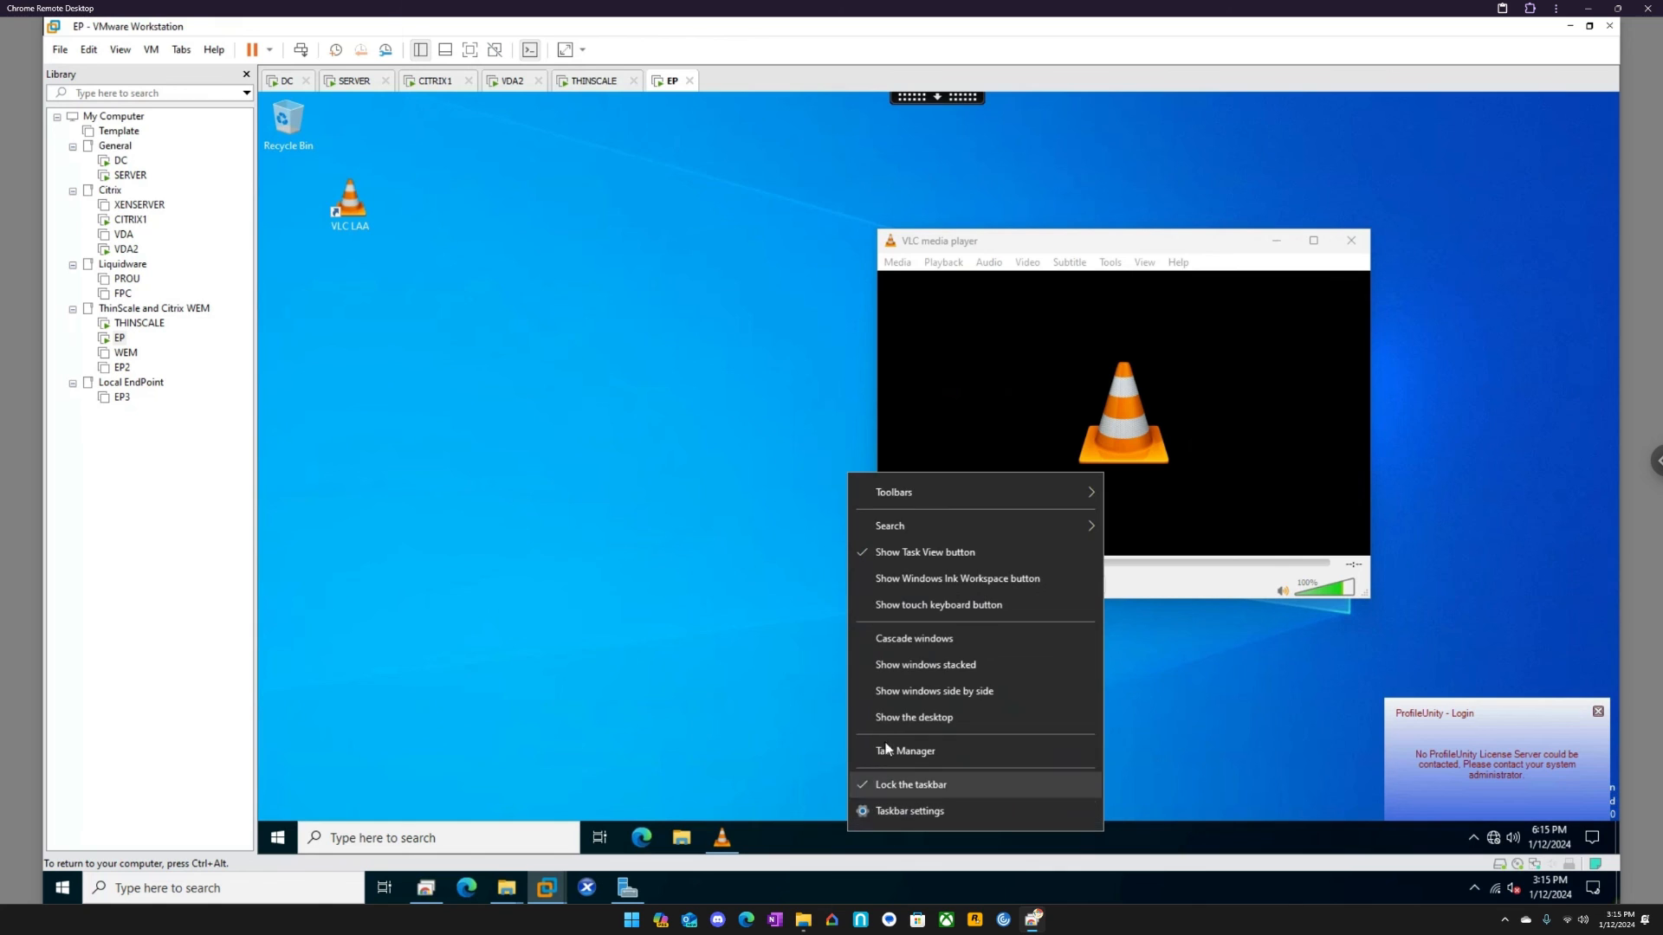
click(892, 750)
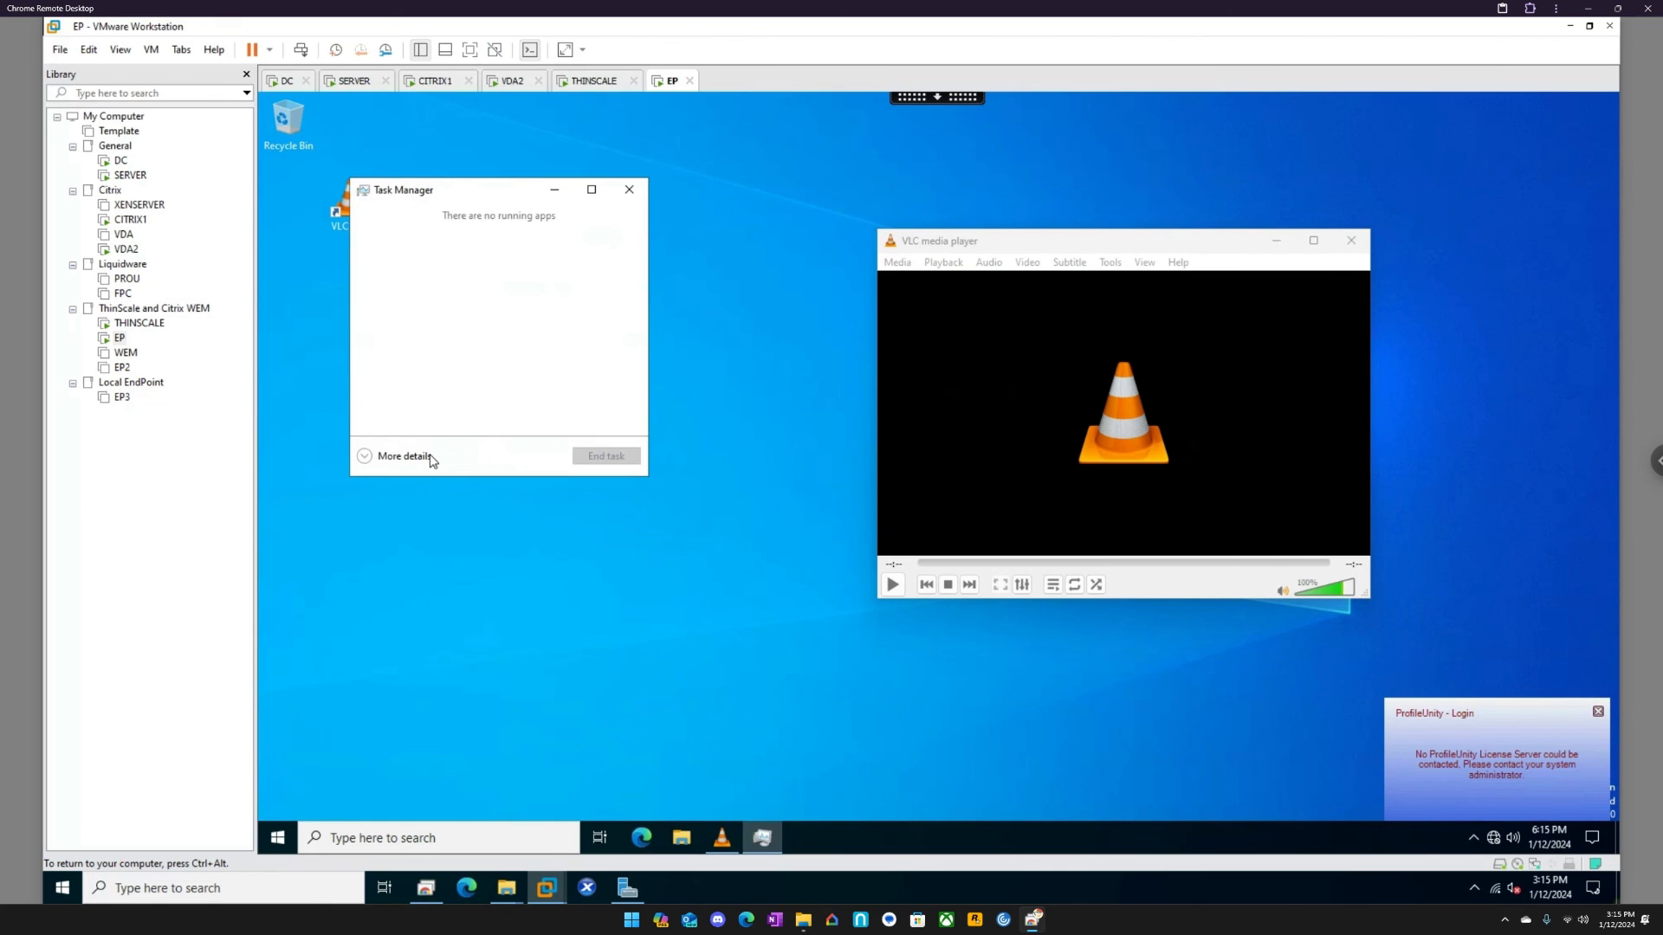
click(404, 456)
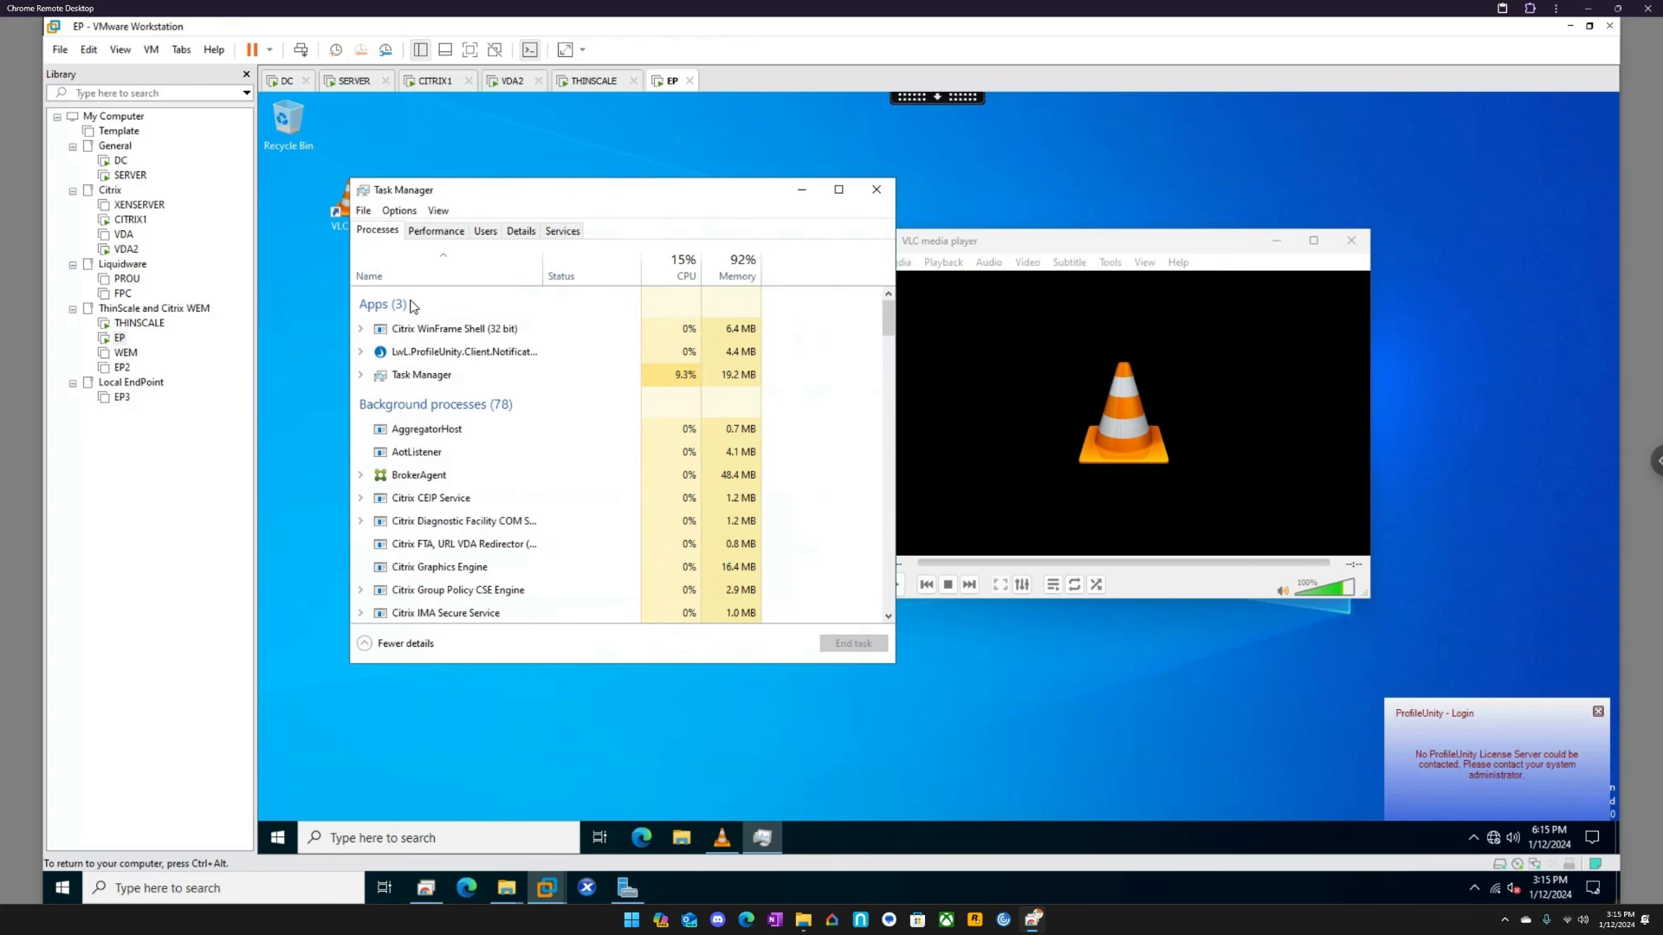
right_click(406, 354)
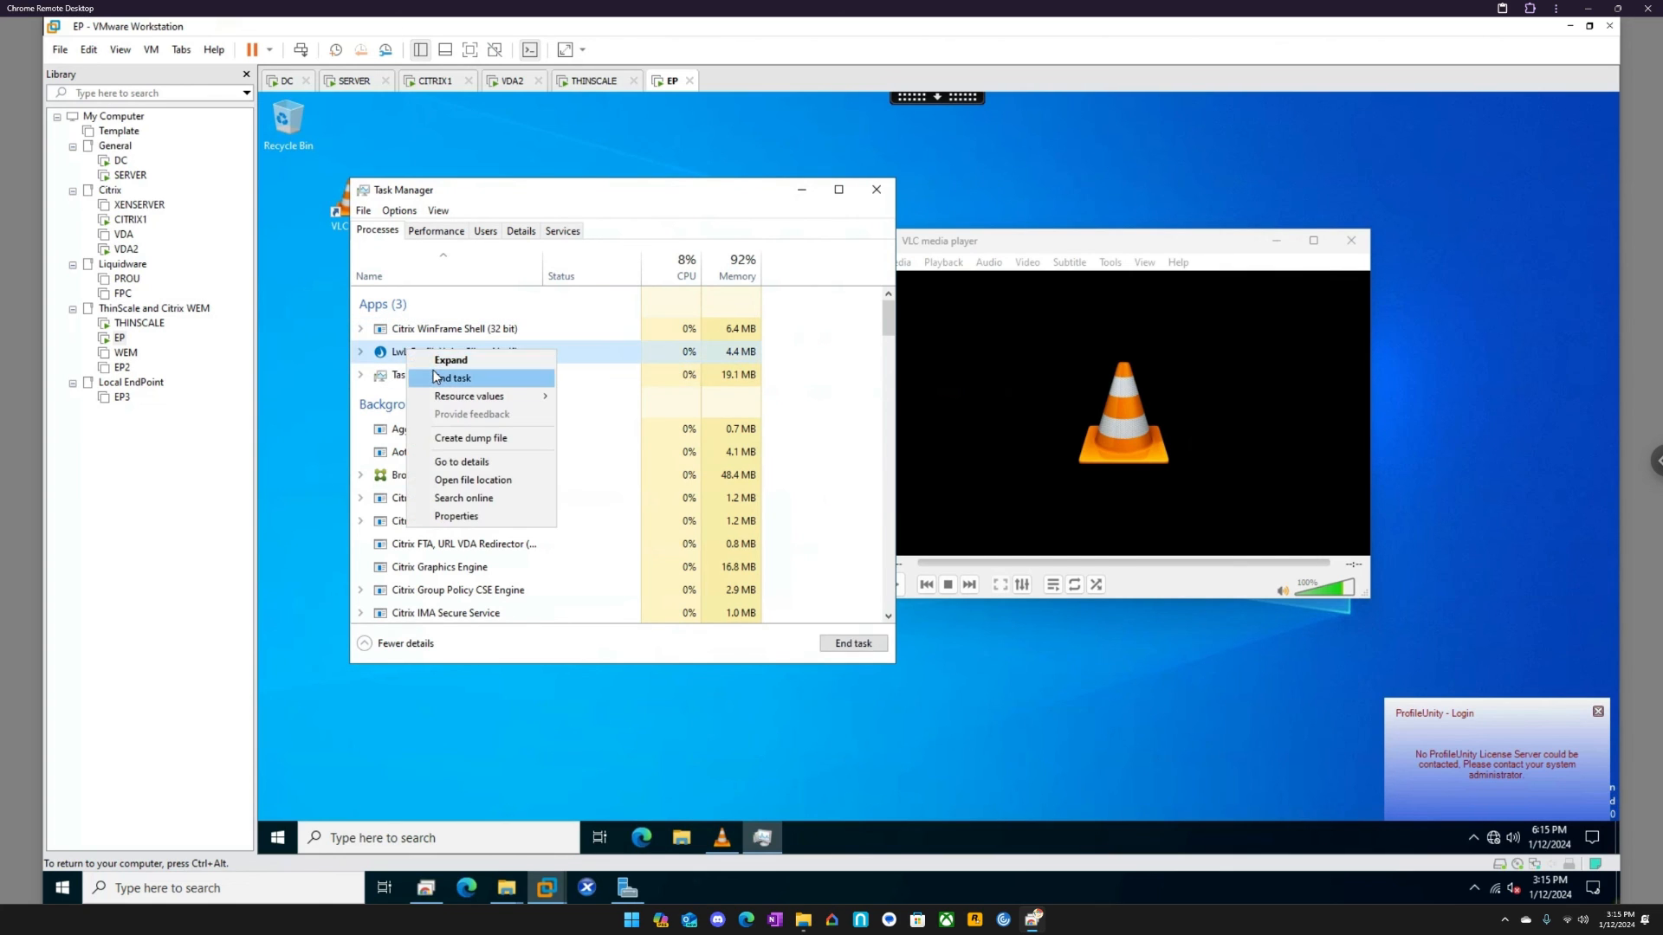
click(424, 371)
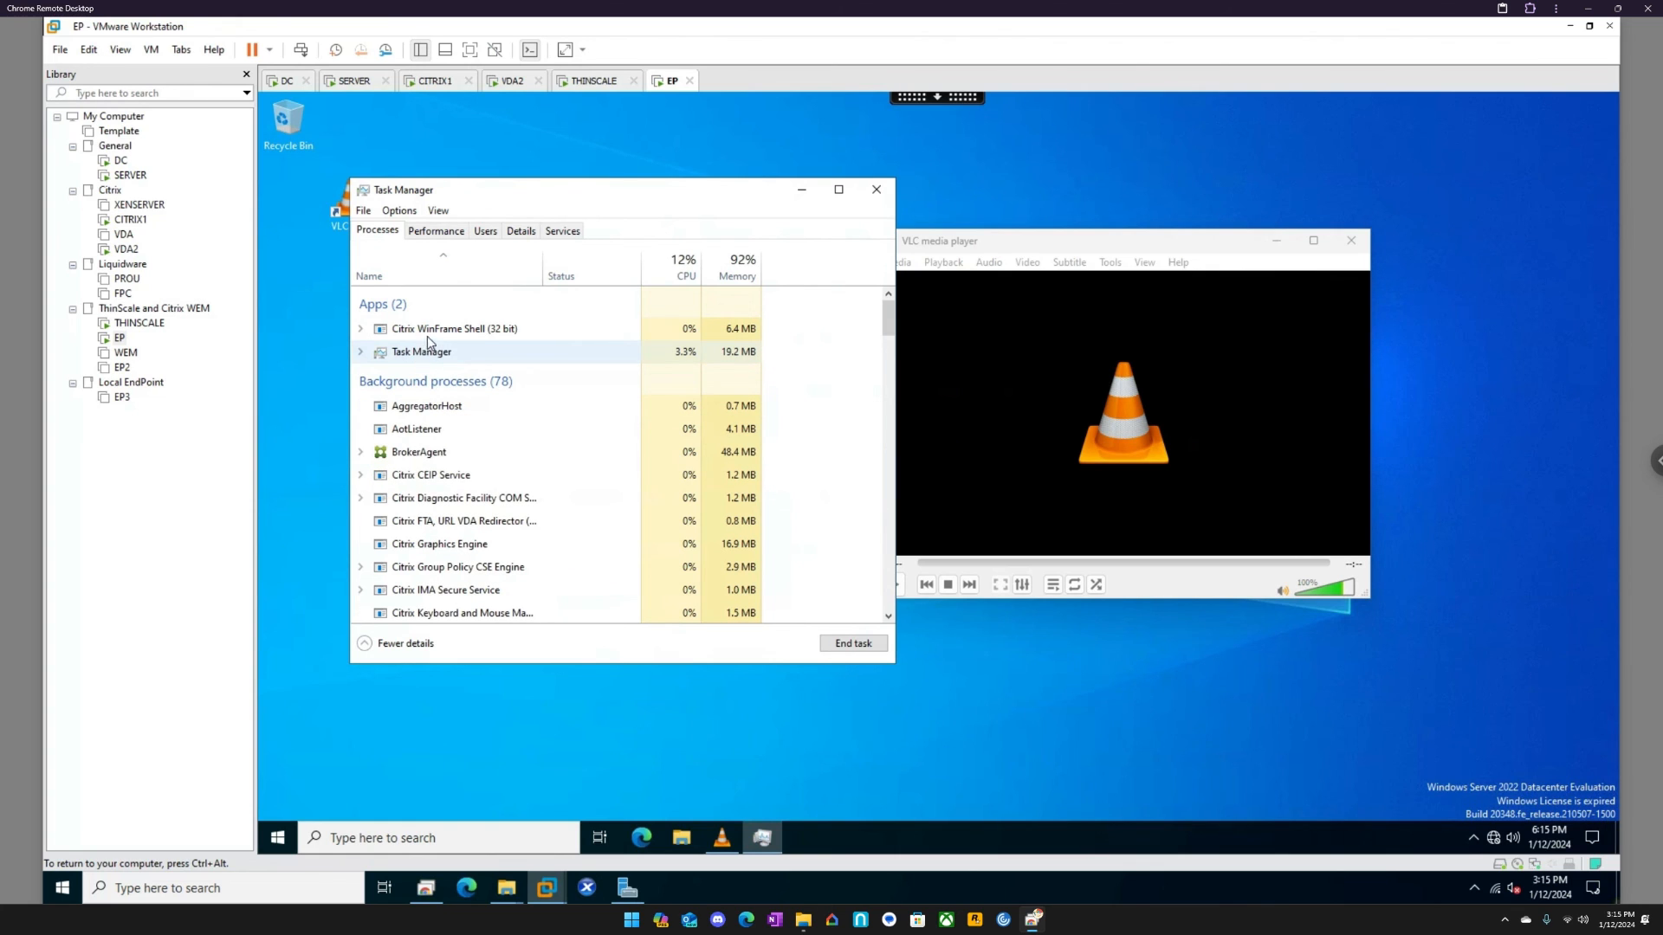
- Examine which process hosts VLC media player under Citrix WinFrame Shell, locate it in the process details, and close Task Manager
click(374, 332)
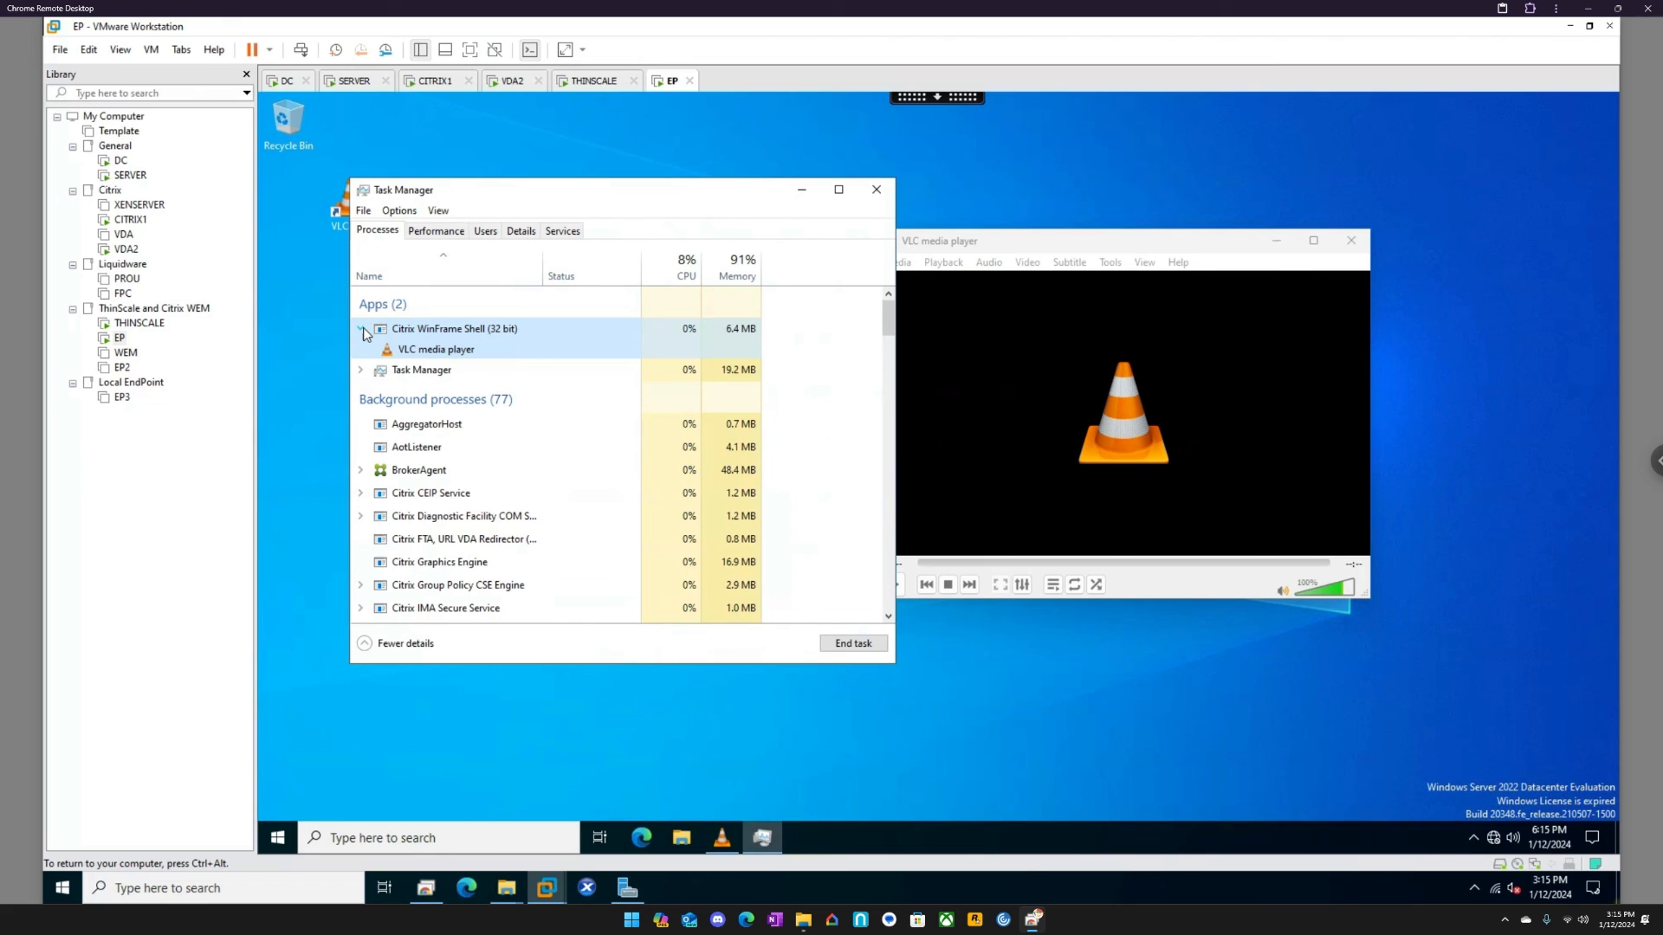
click(429, 358)
right_click(429, 357)
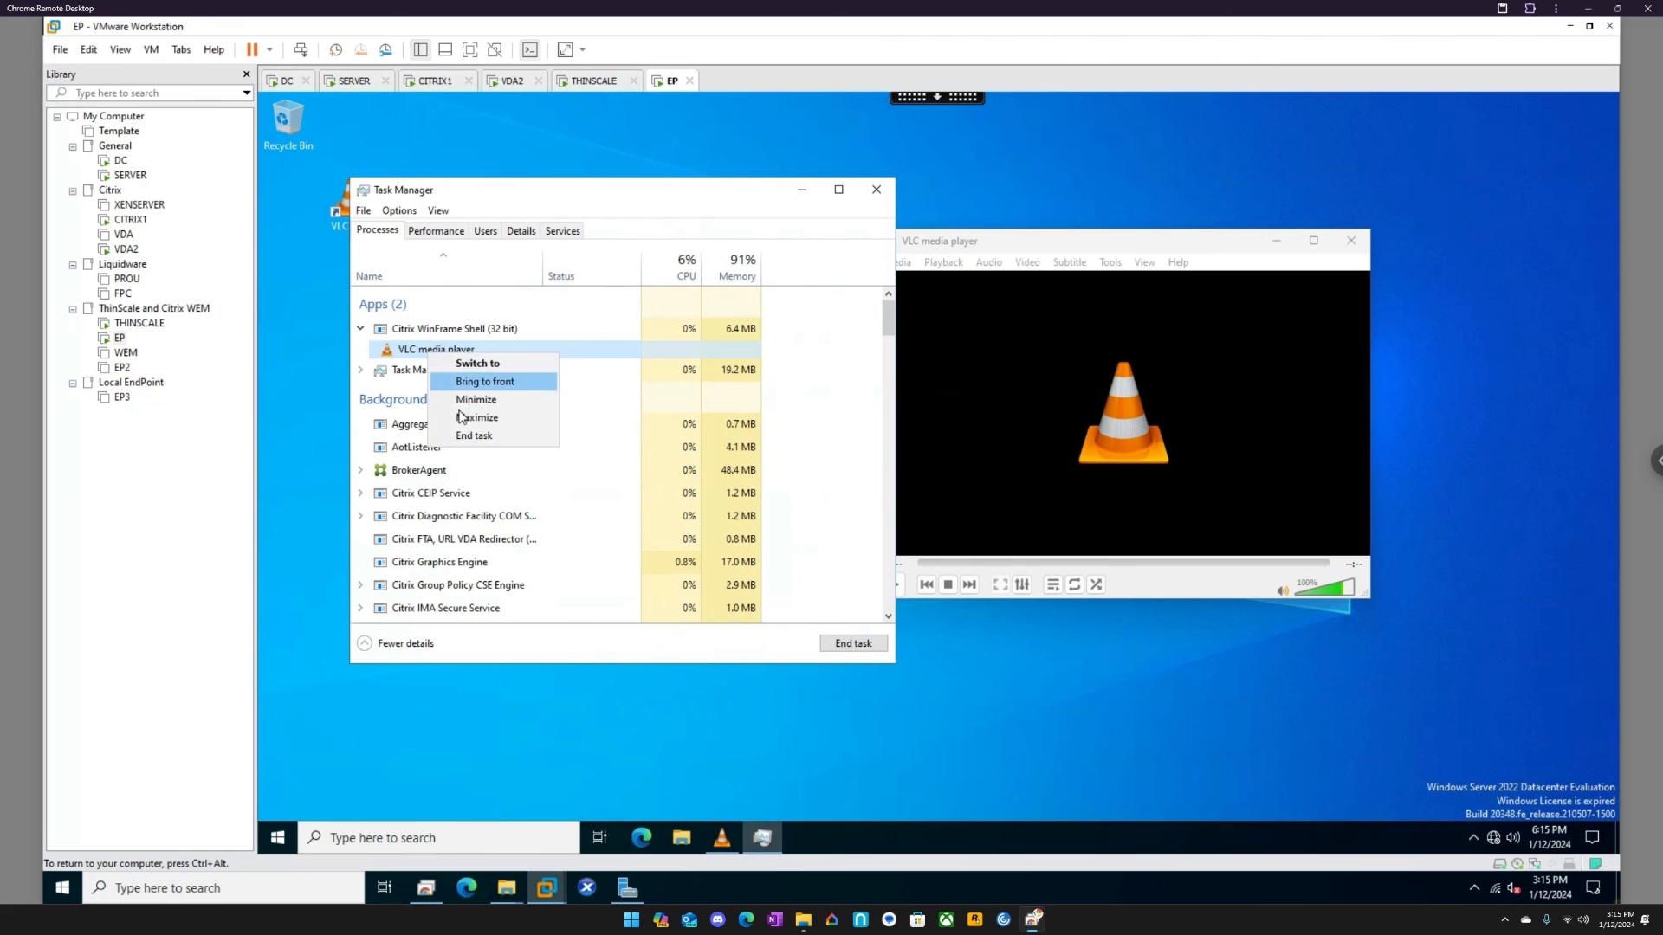
right_click(426, 331)
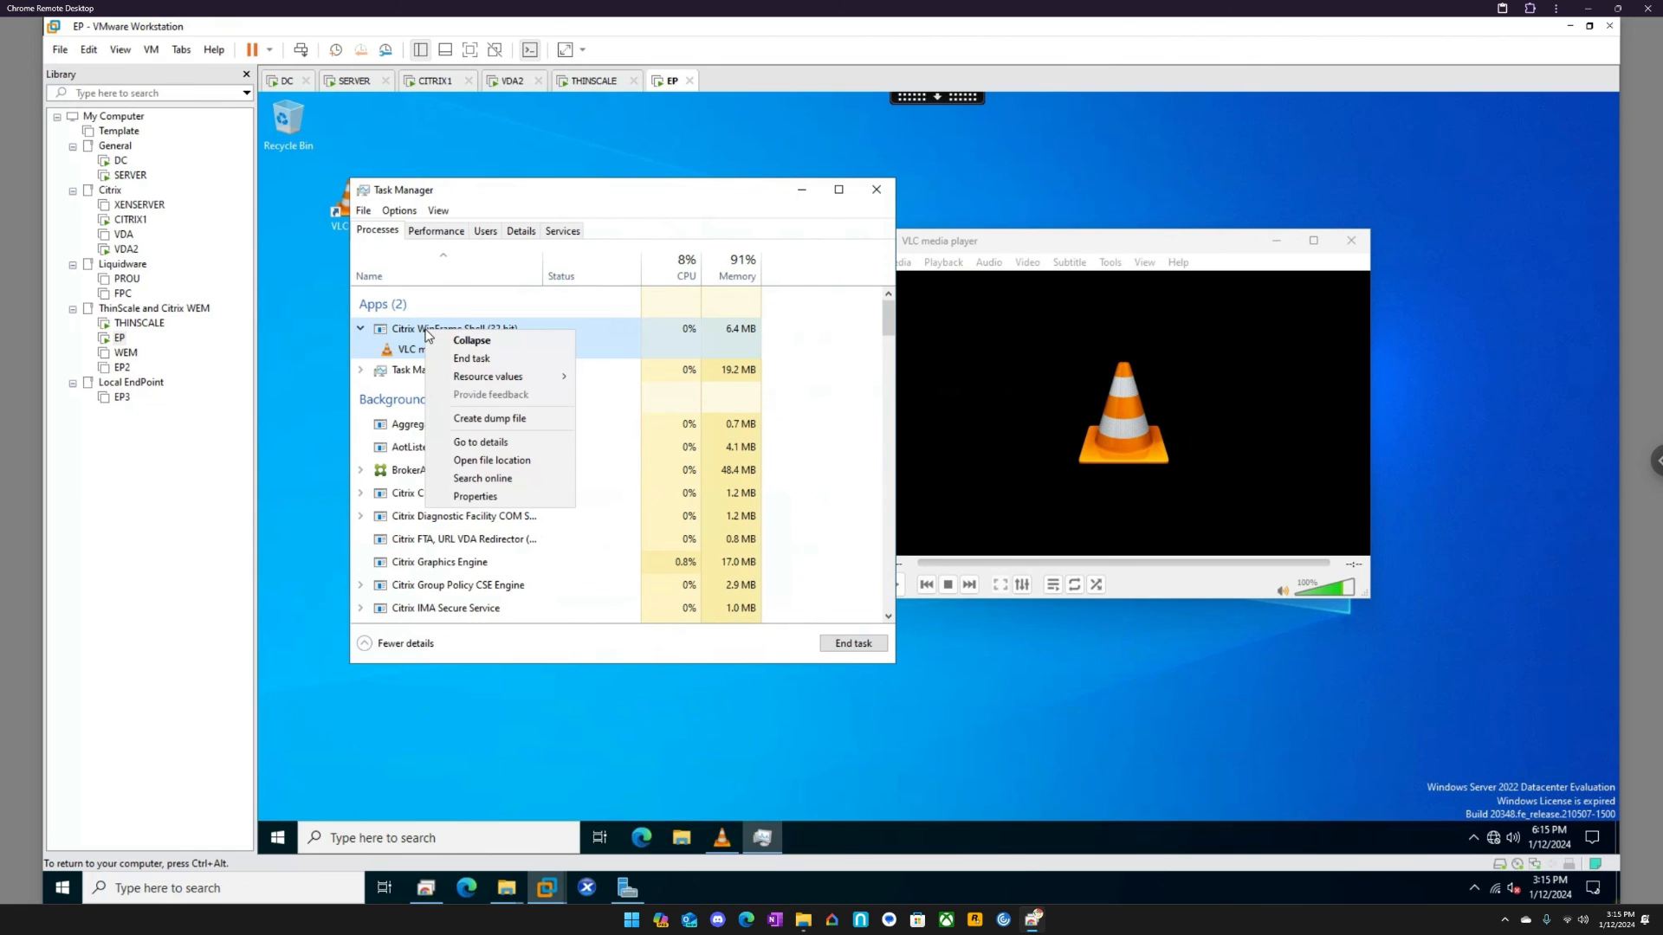
click(495, 444)
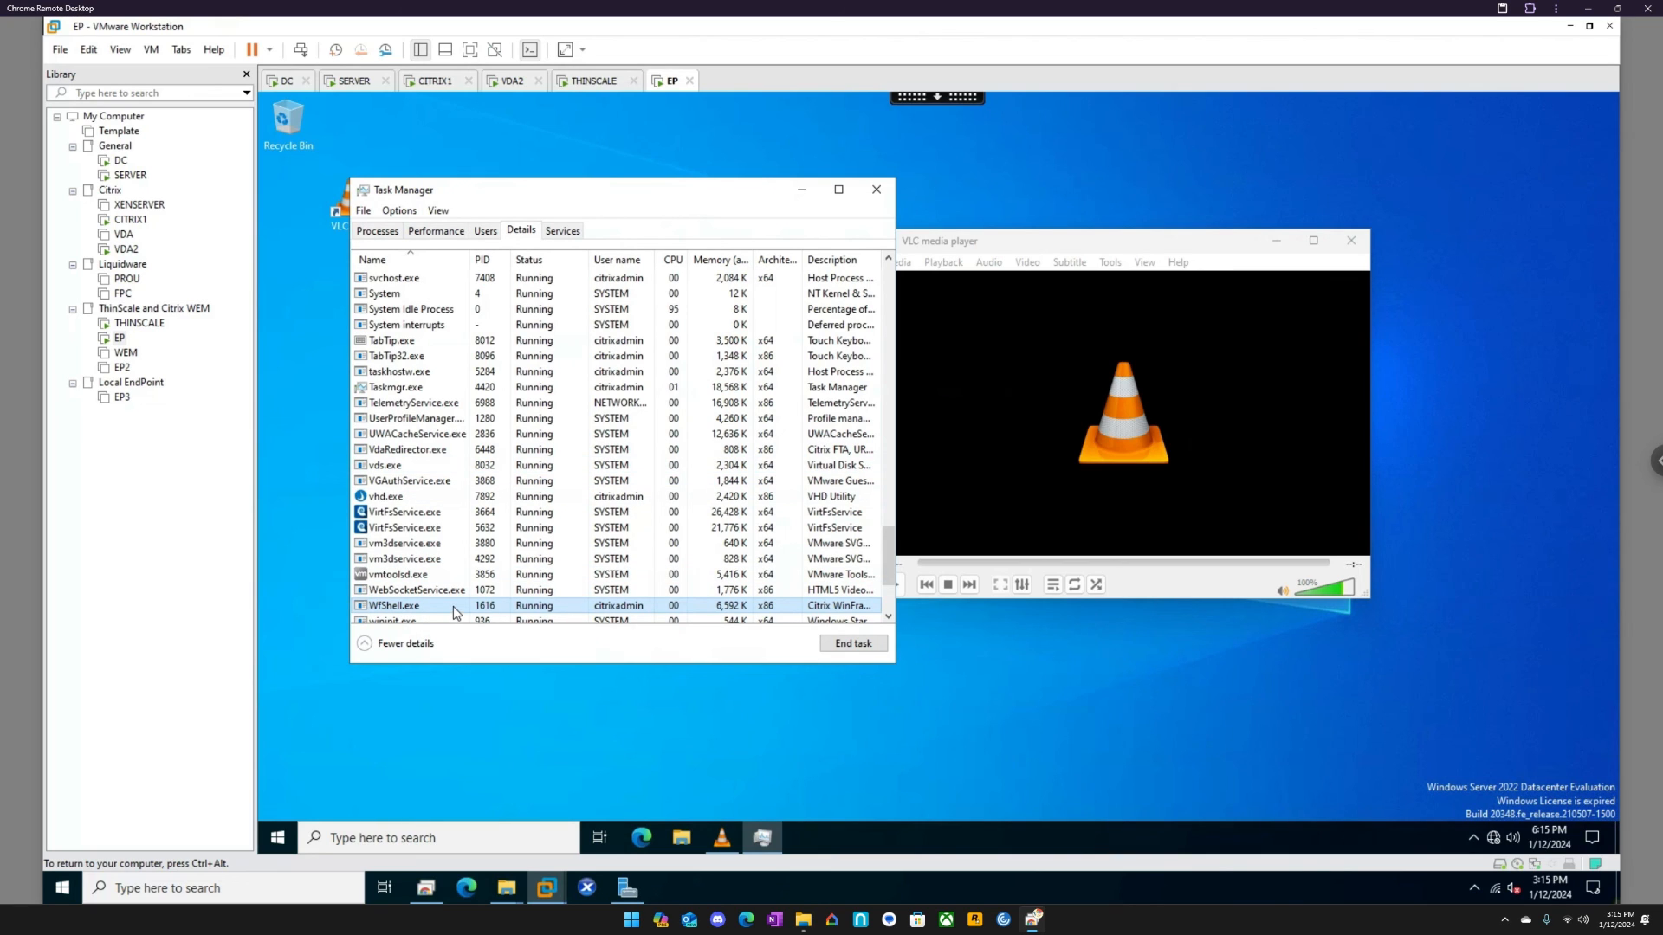
click(876, 189)
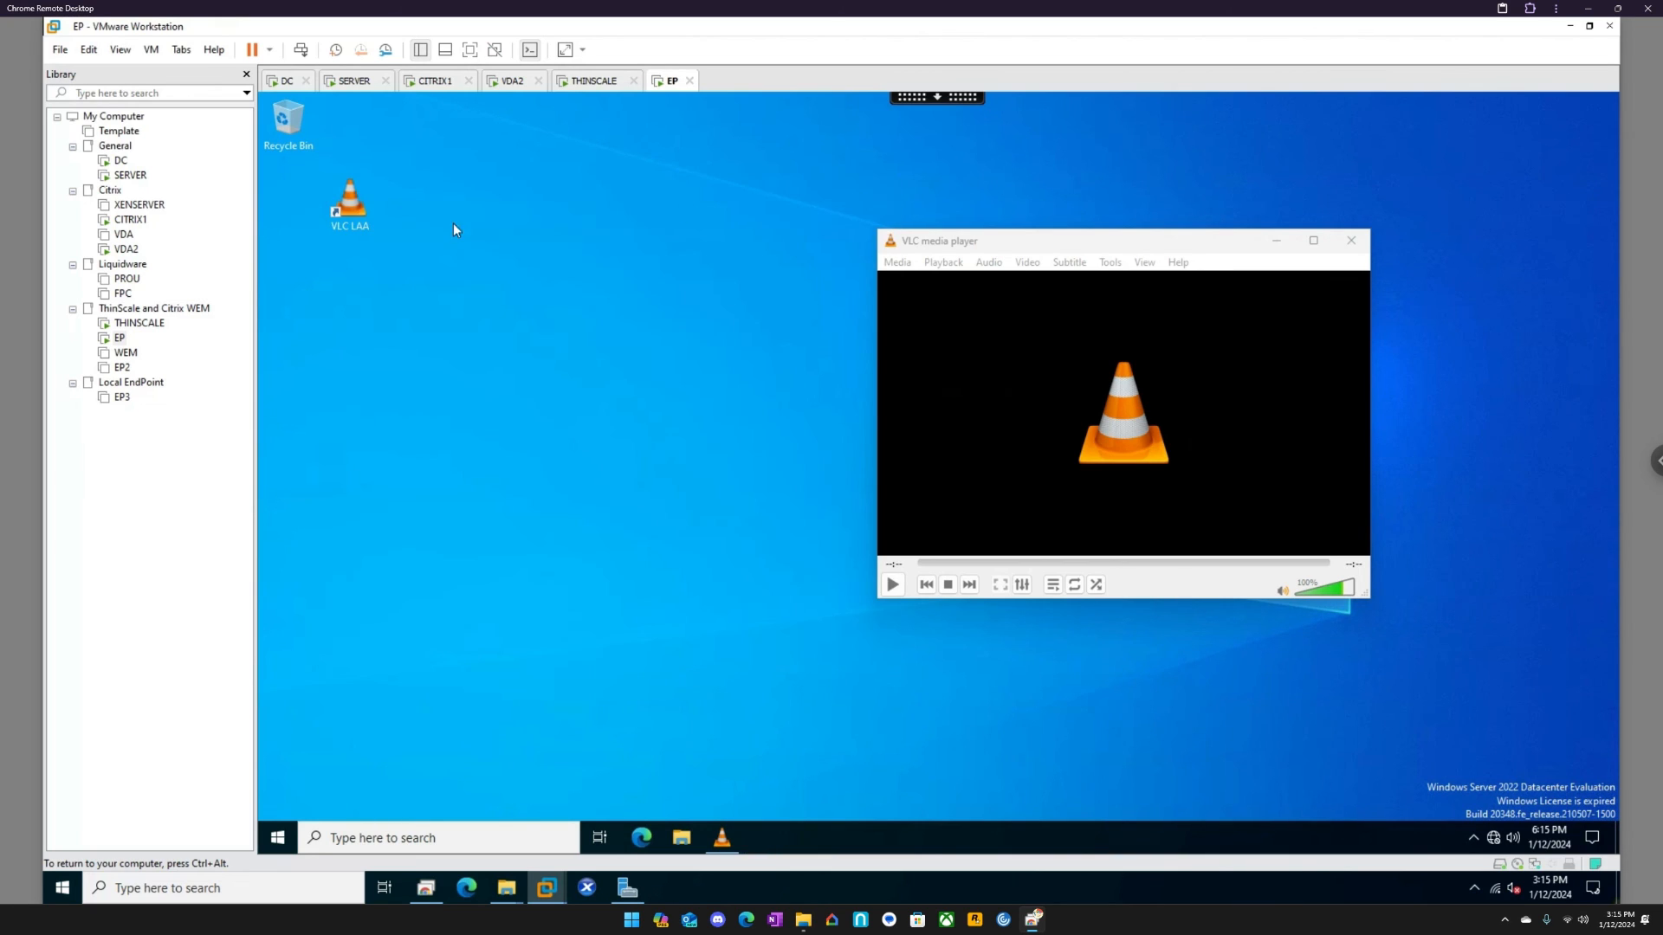
- Place the VLC LAA shortcut directly below the Recycle Bin and keep the Chrome Remote Desktop session shared
drag(314, 209, 307, 207)
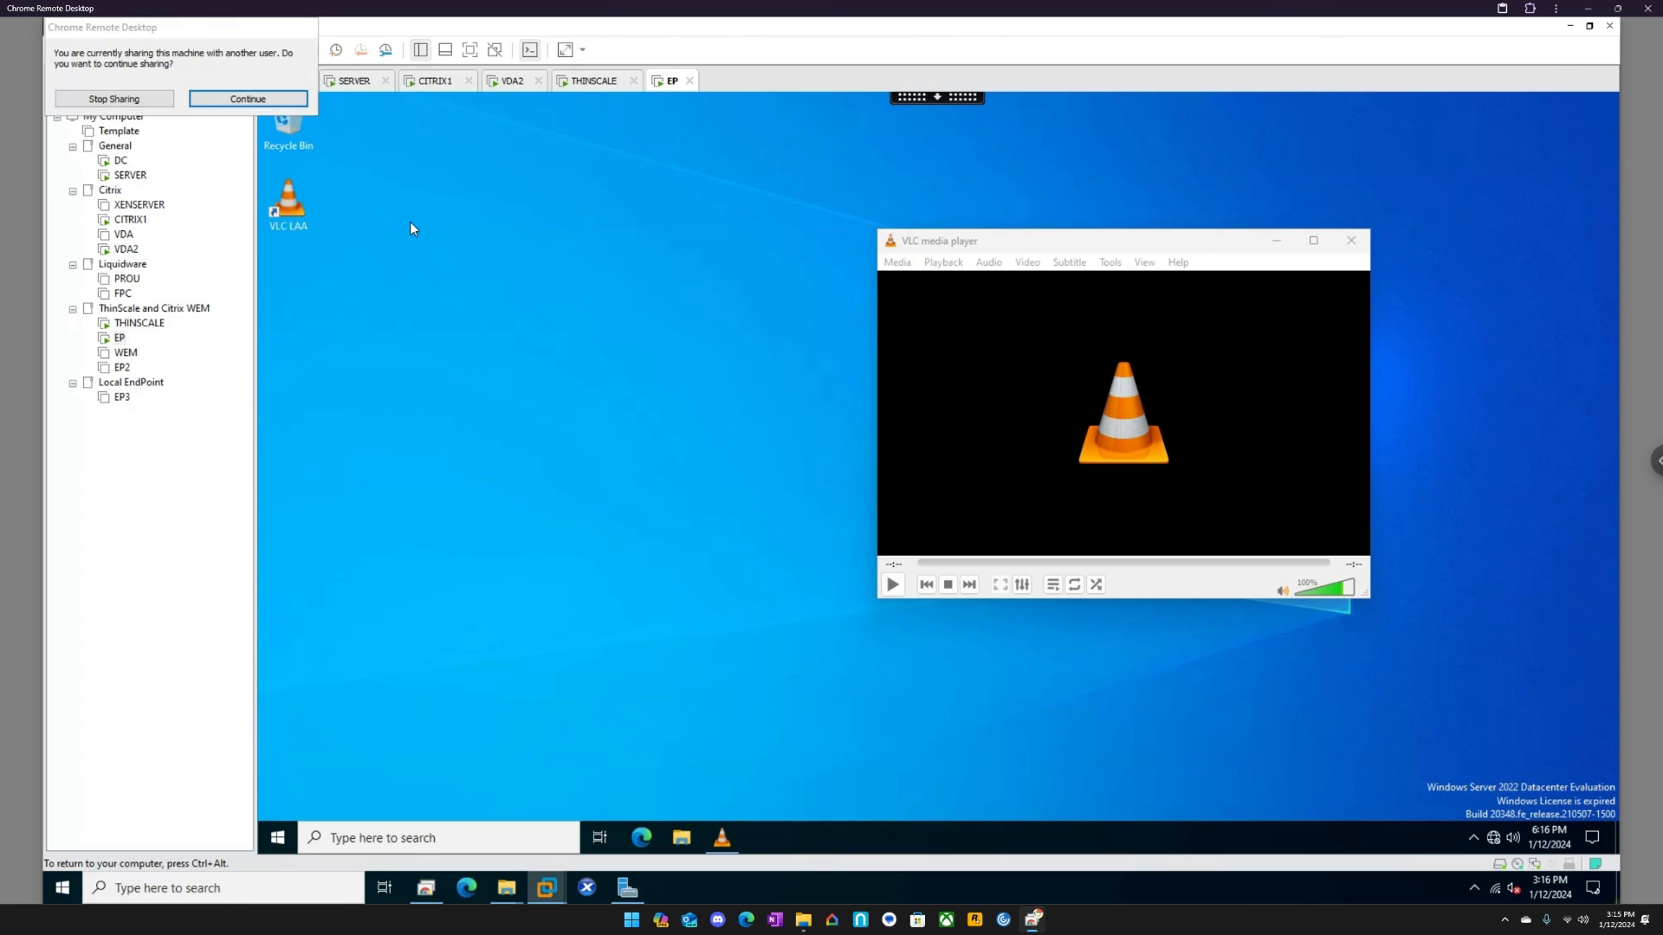
click(249, 98)
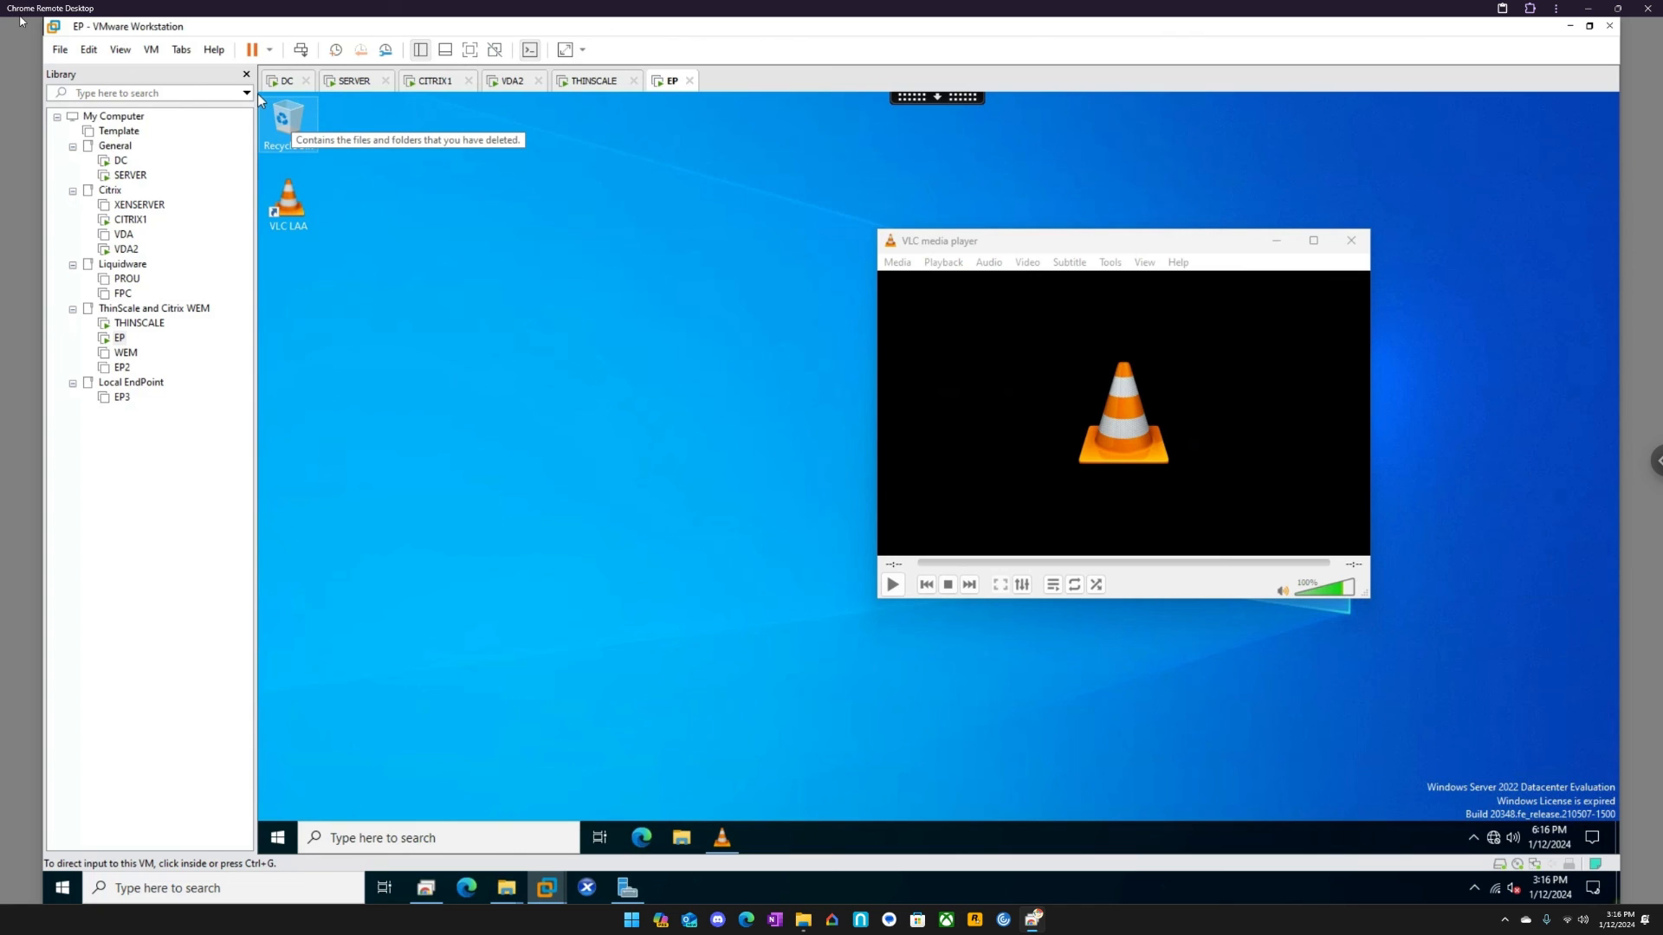
- Check the Start menu of the VDA desktop for the published VLC LAA entry and LAA folder
click(326, 280)
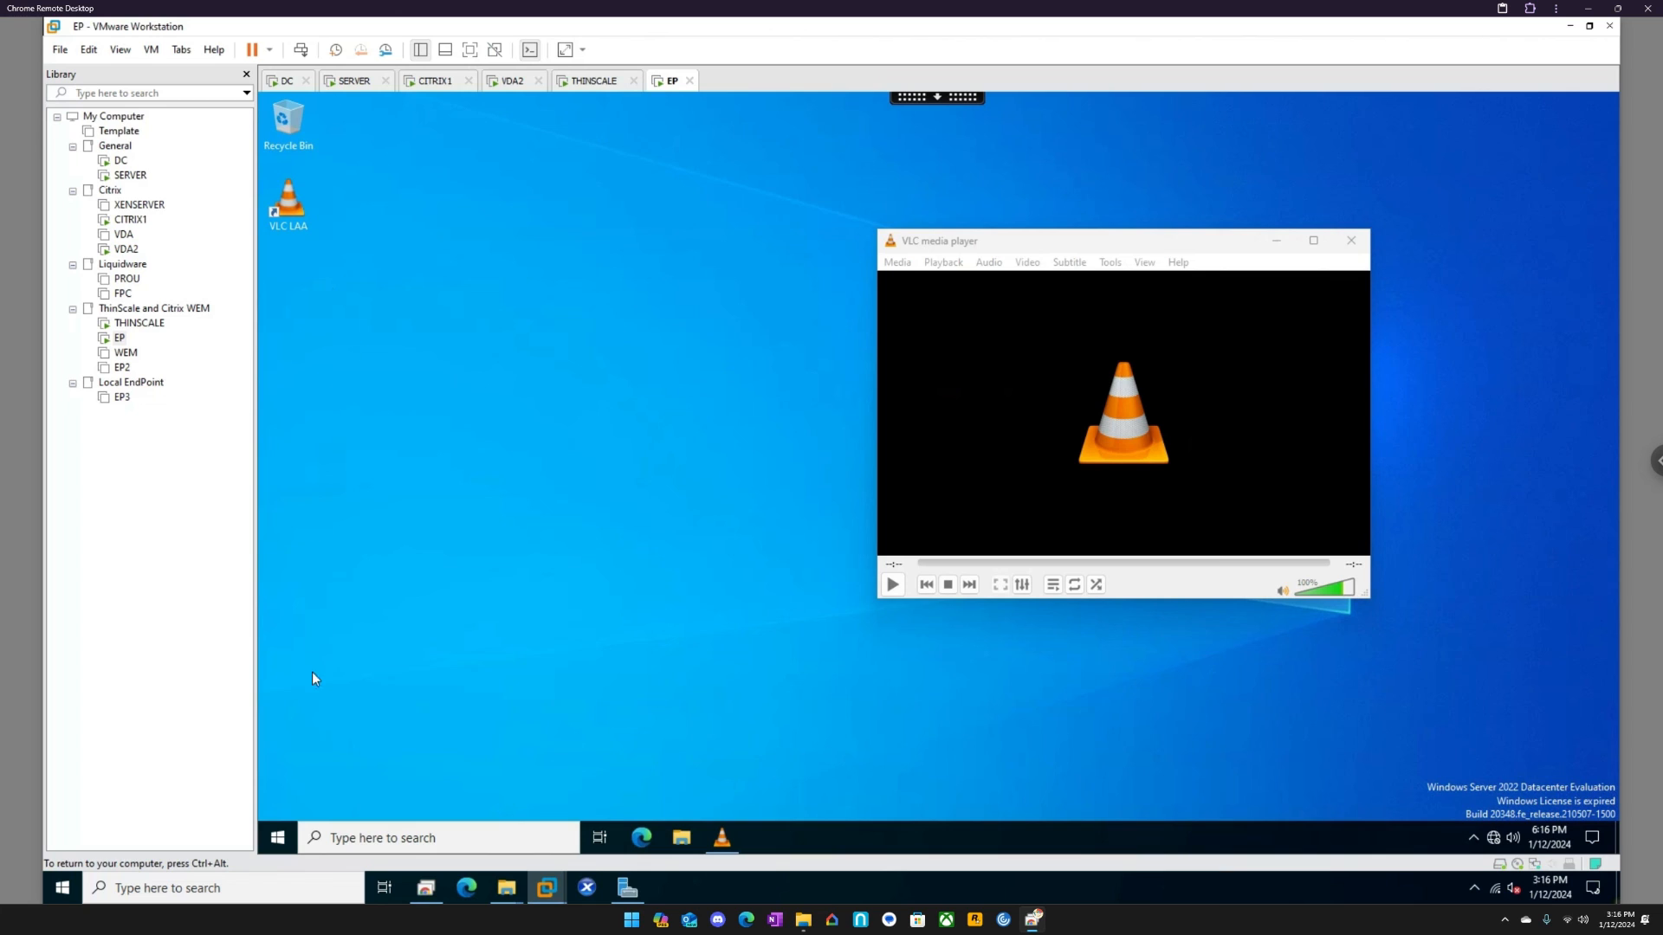
click(279, 837)
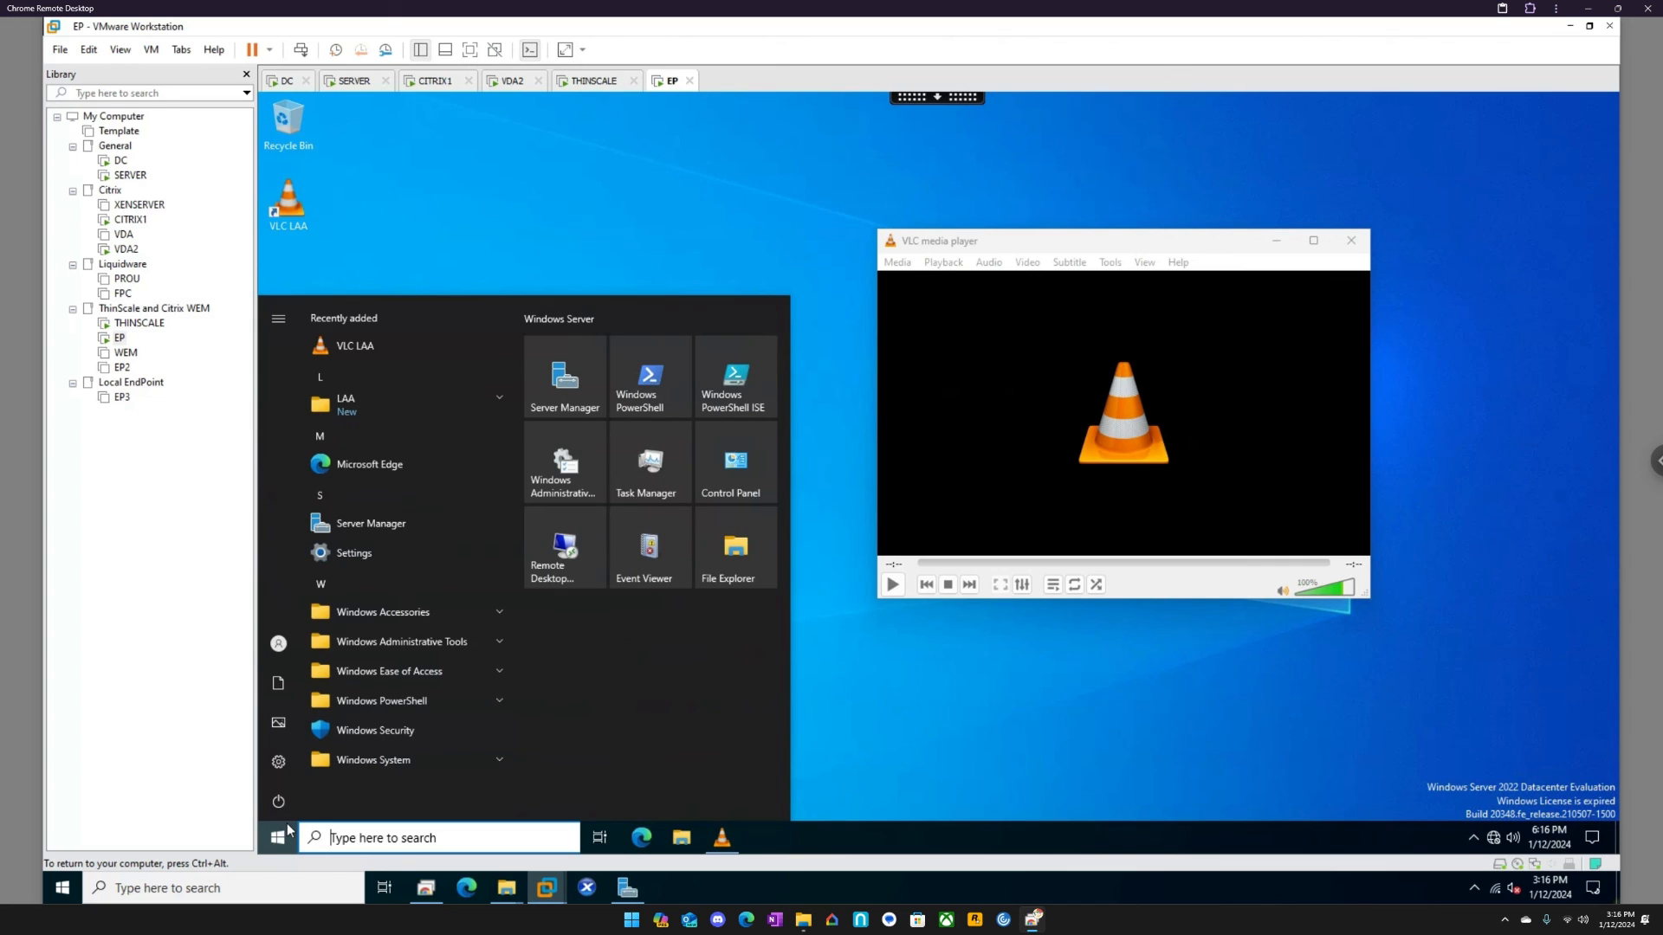
click(634, 236)
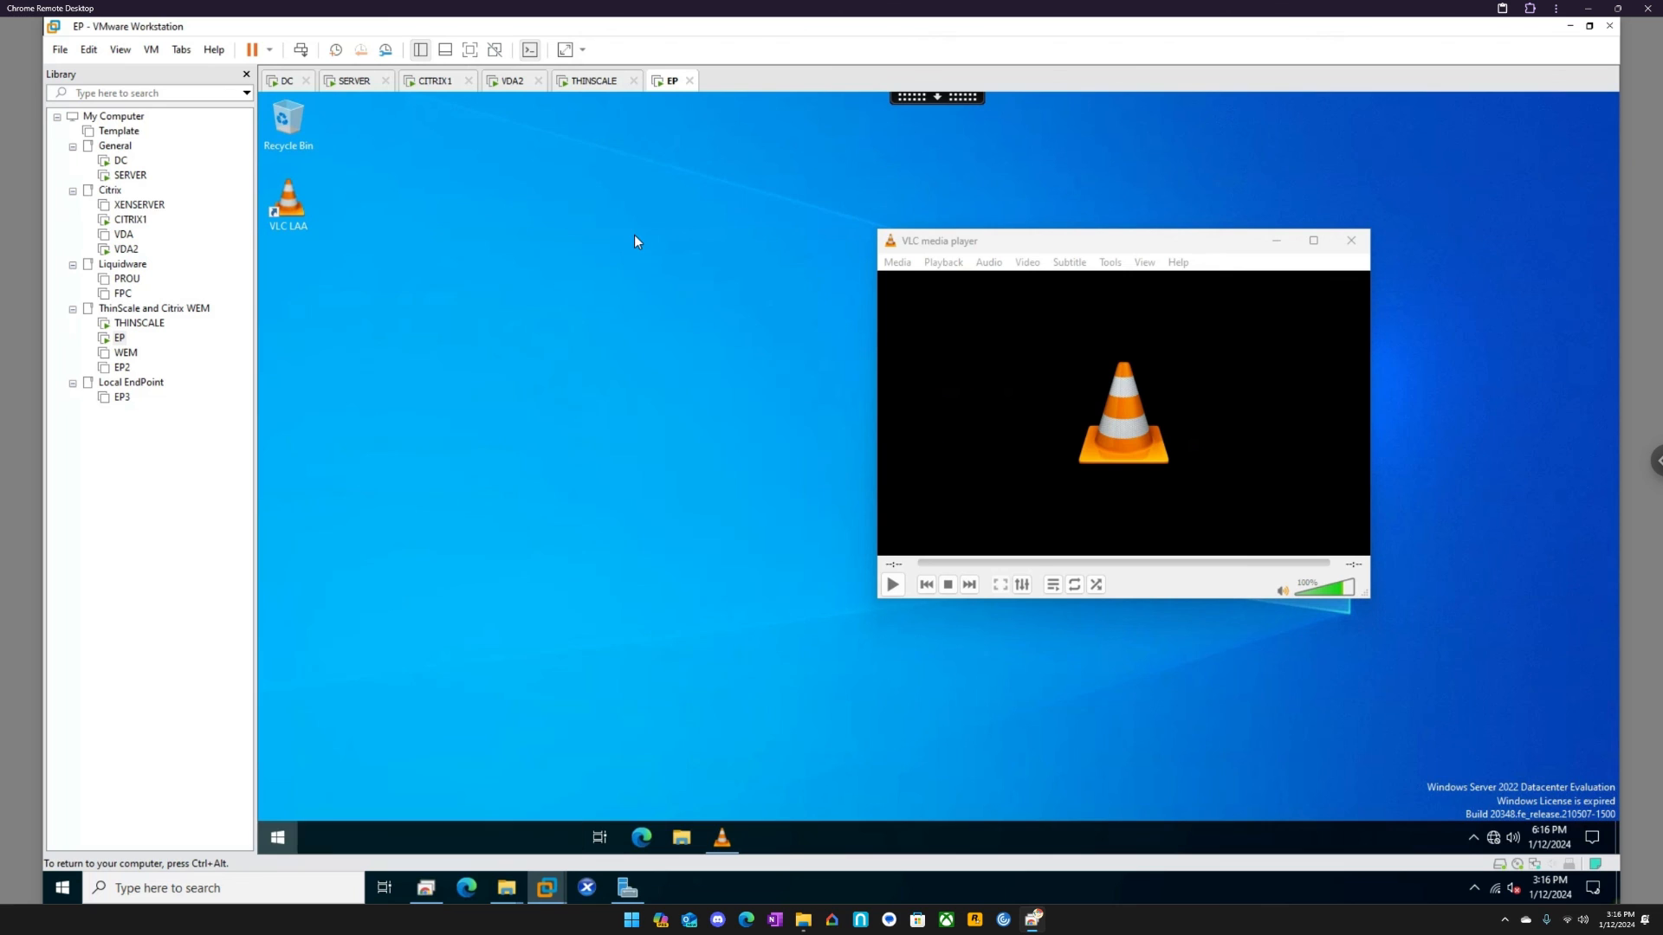